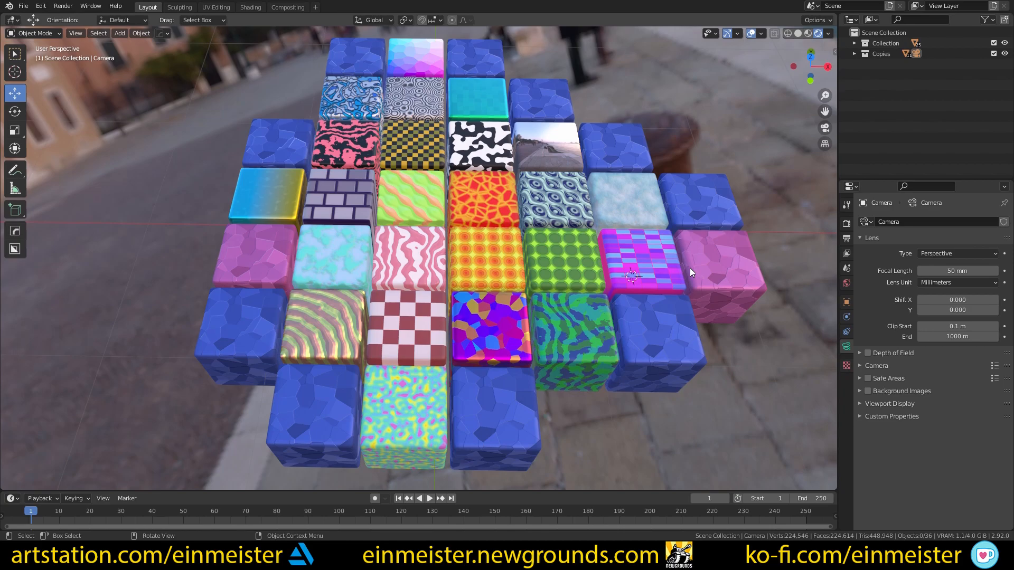
View the scene through the camera and exclude the Copies collection from the view layer
{"action": "key", "text": "KP_0"}
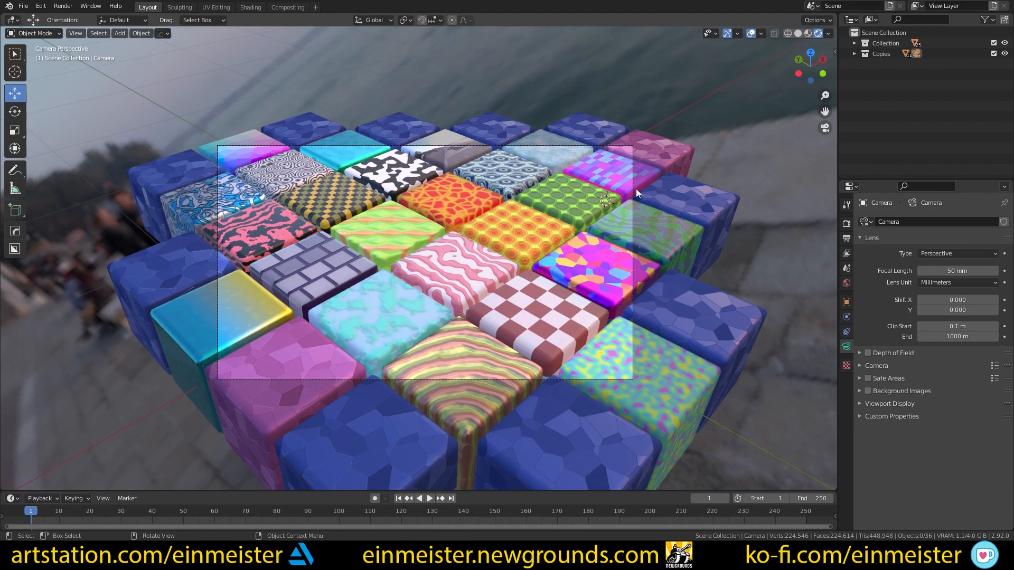
{"action": "left_click", "coordinate": [994, 53]}
{"action": "middle_click_drag", "start_coordinate": [528, 222], "coordinate": [343, 211]}
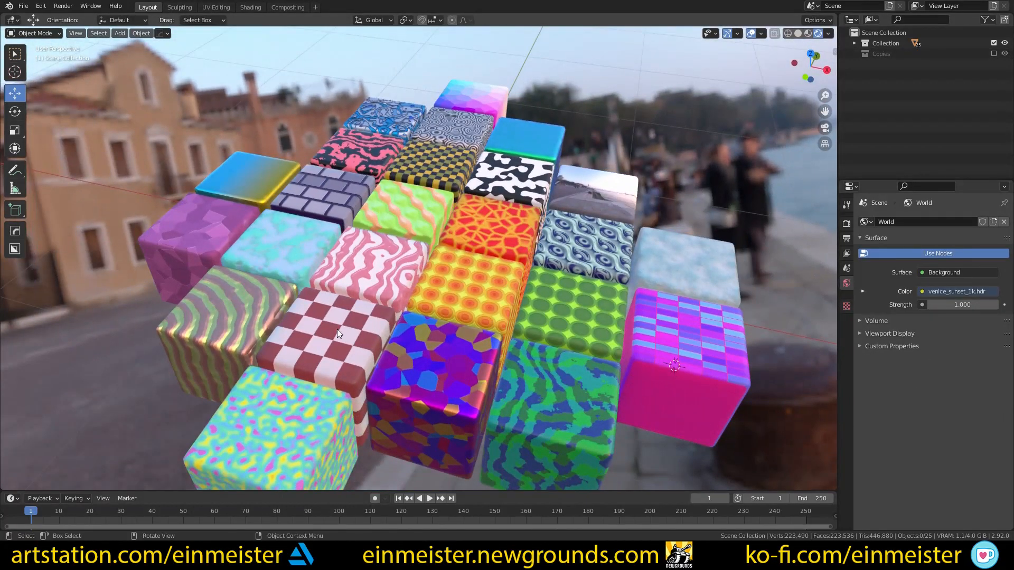
Select the yellow, turquoise and pink Noise spill cube and switch to the Shading workspace
{"action": "left_click", "coordinate": [269, 445]}
{"action": "middle_click_drag", "start_coordinate": [300, 420], "coordinate": [379, 242]}
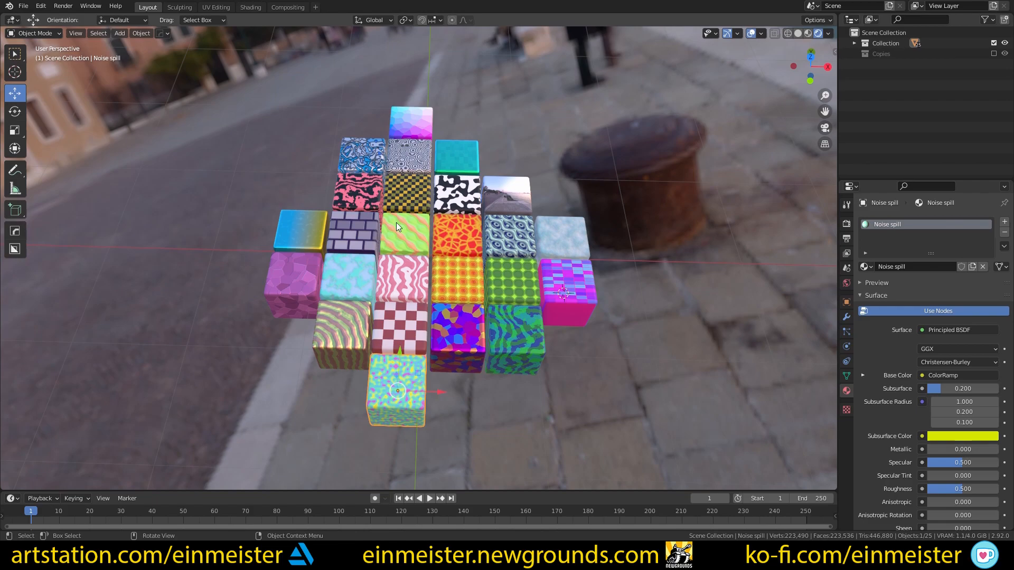
{"action": "left_click", "coordinate": [250, 7]}
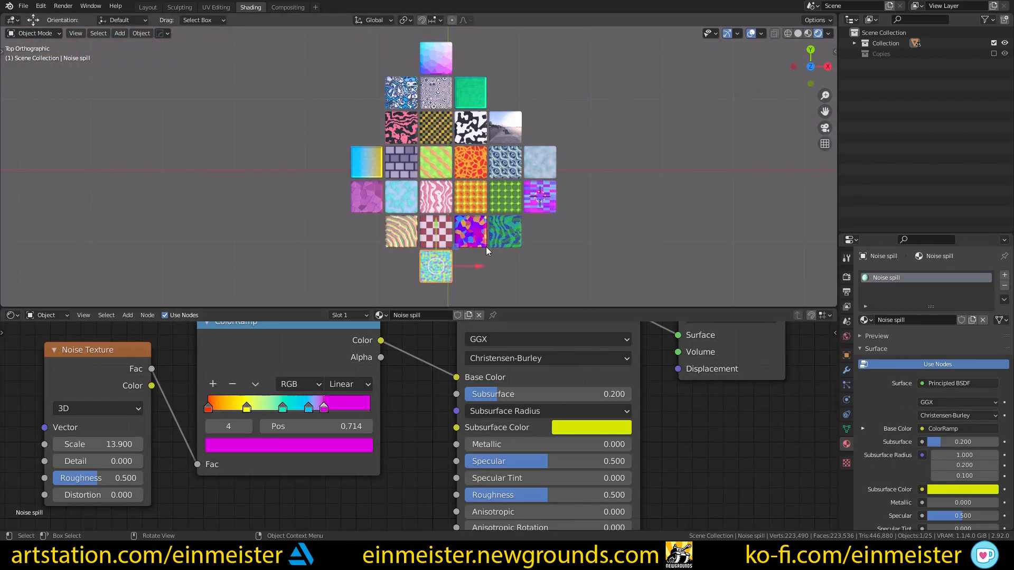
{"action": "middle_click_drag", "start_coordinate": [480, 211], "coordinate": [496, 198]}
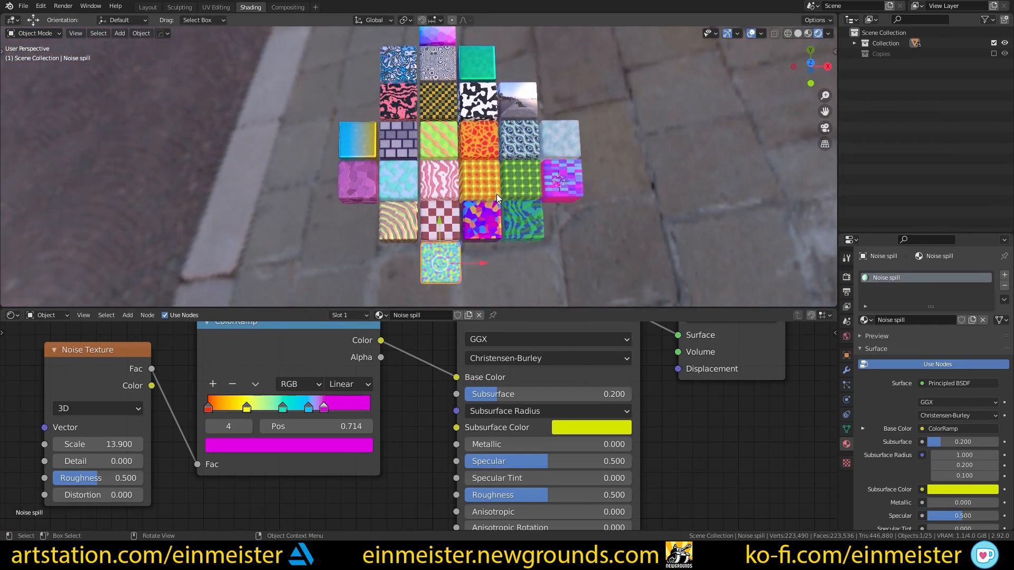
Show the World shader nodes and examine the venice_sunset_1k.hdr environment setup
{"action": "left_click", "coordinate": [51, 315]}
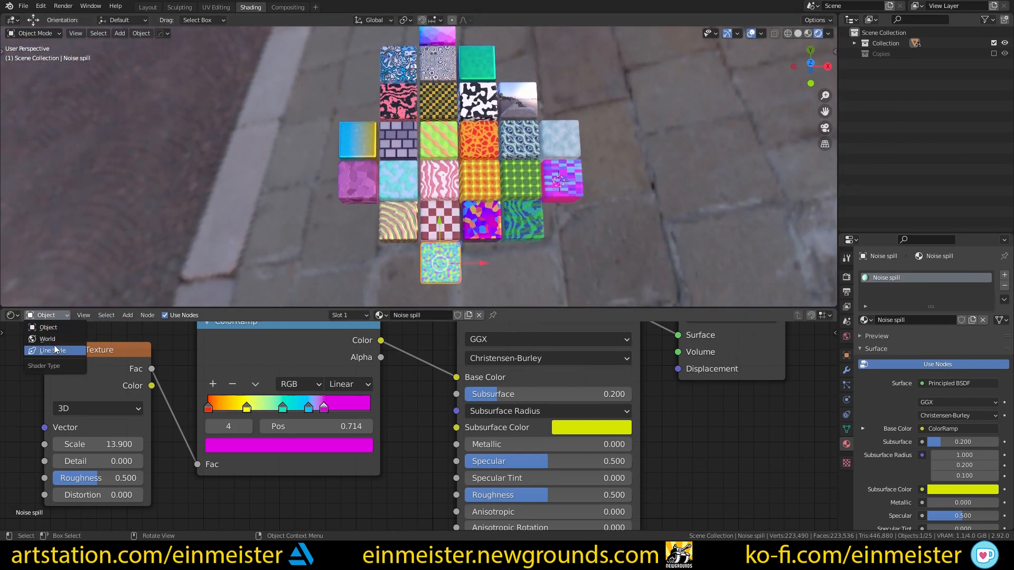
{"action": "left_click", "coordinate": [52, 339]}
{"action": "mouse_move", "coordinate": [362, 376]}
{"action": "middle_mouse_down"}
{"action": "mouse_move", "coordinate": [342, 417]}
{"action": "mouse_move", "coordinate": [362, 388]}
{"action": "middle_mouse_up"}
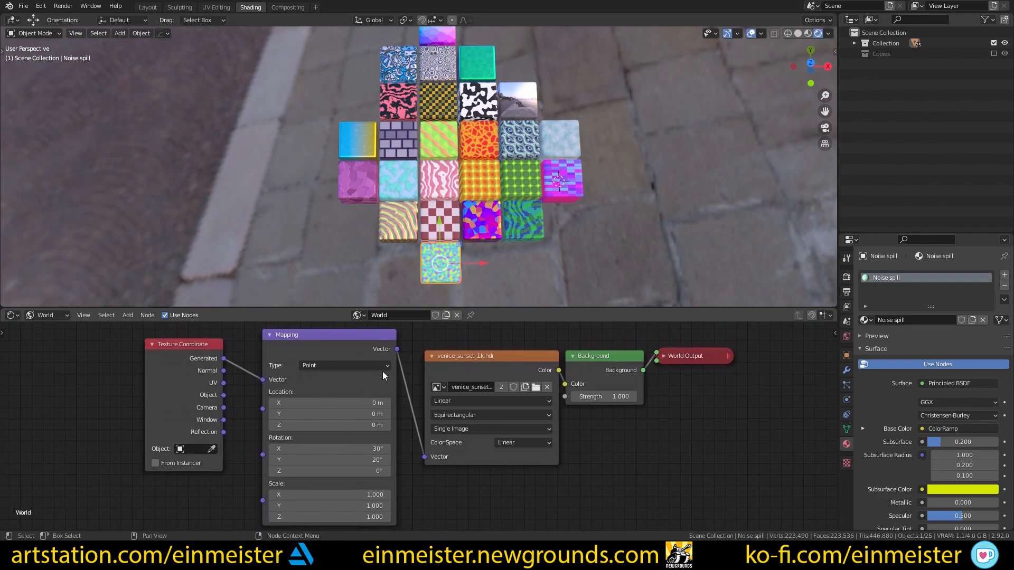
{"action": "scroll", "coordinate": [403, 373], "scroll_direction": "up", "scroll_amount": 1}
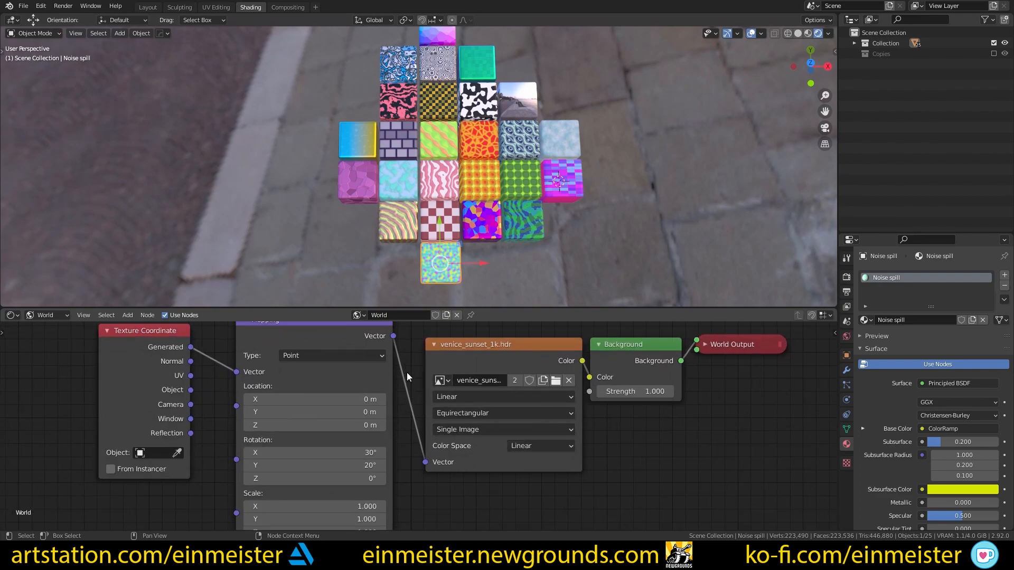
{"action": "scroll", "coordinate": [401, 367], "scroll_direction": "down", "scroll_amount": 1}
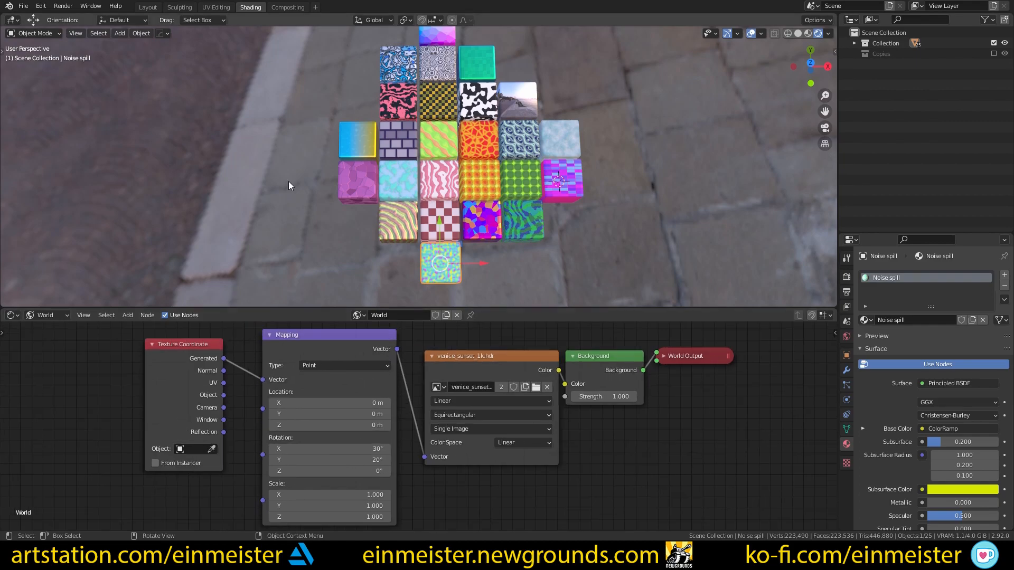
Preview the cubes in Material Preview shading for comparison and return to Rendered shading
{"action": "left_click", "coordinate": [808, 33]}
{"action": "mouse_move", "coordinate": [730, 80]}
{"action": "middle_mouse_down"}
{"action": "mouse_move", "coordinate": [423, 129]}
{"action": "mouse_move", "coordinate": [423, 103]}
{"action": "mouse_move", "coordinate": [425, 157]}
{"action": "mouse_move", "coordinate": [421, 106]}
{"action": "mouse_move", "coordinate": [427, 144]}
{"action": "middle_mouse_up"}
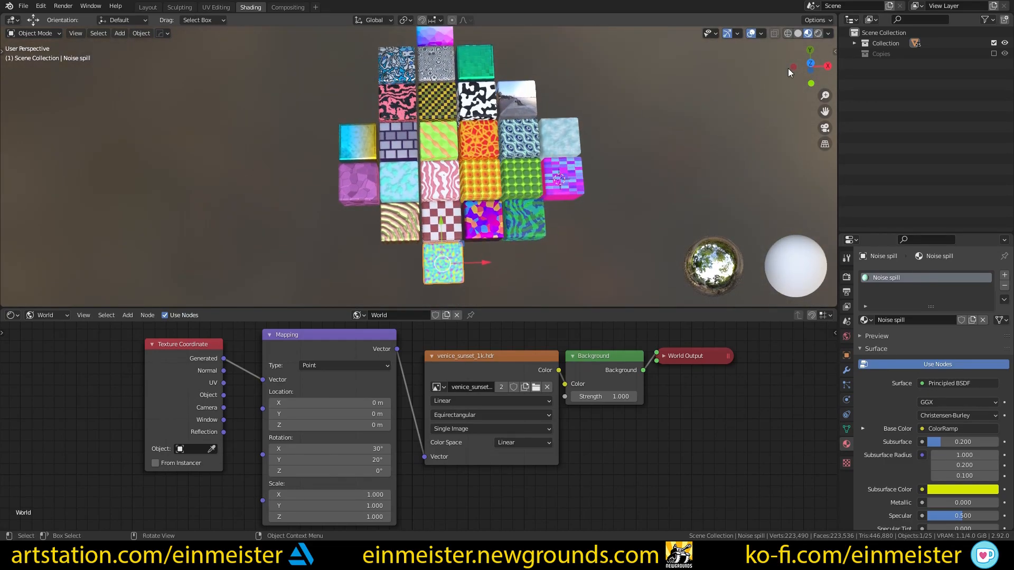
{"action": "left_click", "coordinate": [818, 33]}
Show the object shader nodes again and frame the Noise spill cube in the viewport
{"action": "left_click", "coordinate": [53, 315]}
{"action": "left_click", "coordinate": [64, 328]}
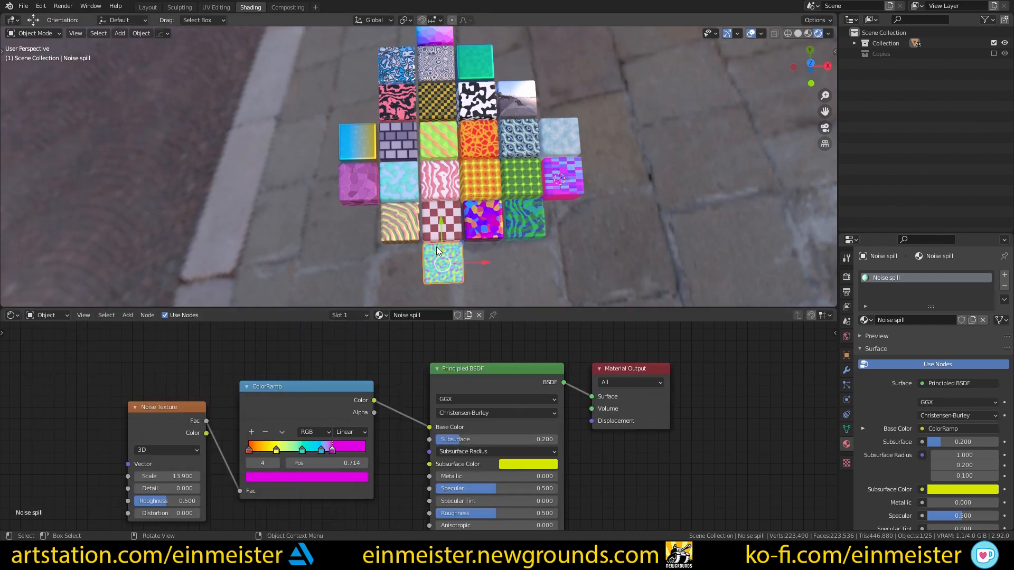
{"action": "key", "text": "KP_Decimal"}
{"action": "scroll", "coordinate": [421, 220], "scroll_direction": "down", "scroll_amount": 3}
{"action": "mouse_move", "coordinate": [421, 220]}
{"action": "middle_mouse_down"}
{"action": "mouse_move", "coordinate": [437, 236]}
{"action": "mouse_move", "coordinate": [432, 230]}
{"action": "middle_mouse_up"}
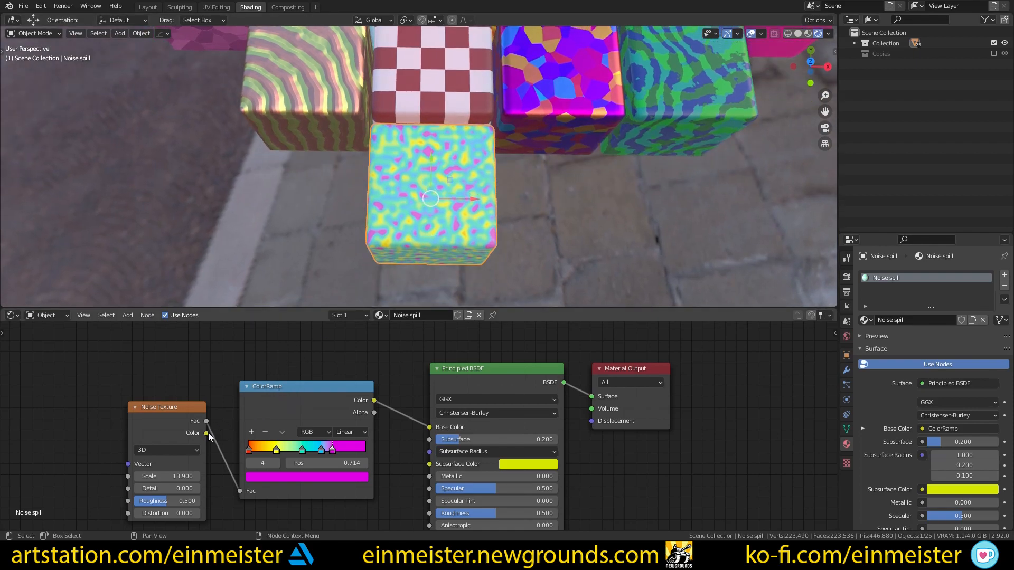
Test the Noise Texture's Color output directly on the Principled BSDF's Base Color, and reconnect the ColorRamp's Color output
{"action": "mouse_move", "coordinate": [209, 434]}
{"action": "left_mouse_down"}
{"action": "mouse_move", "coordinate": [418, 418]}
{"action": "mouse_move", "coordinate": [430, 427]}
{"action": "left_mouse_up"}
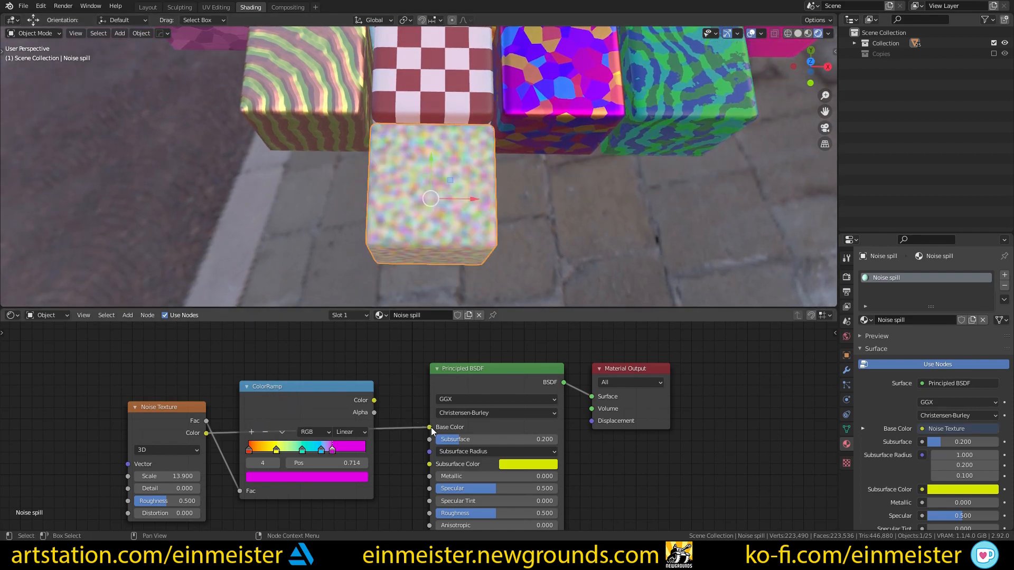
{"action": "middle_click_drag", "start_coordinate": [439, 246], "coordinate": [428, 186]}
{"action": "scroll", "coordinate": [428, 195], "scroll_direction": "up", "scroll_amount": 2}
{"action": "scroll", "coordinate": [428, 195], "scroll_direction": "down", "scroll_amount": 1}
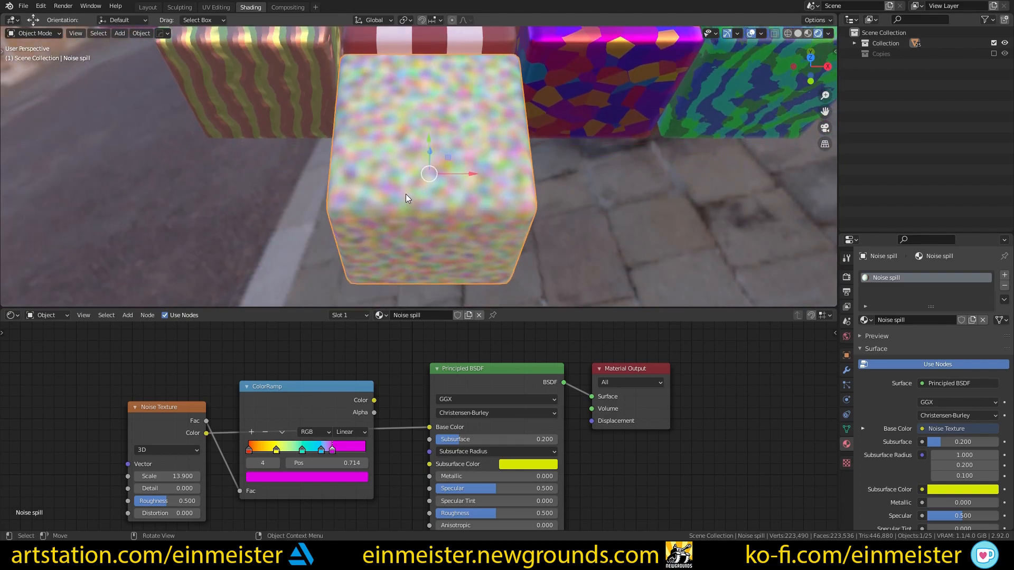
{"action": "key", "text": "w"}
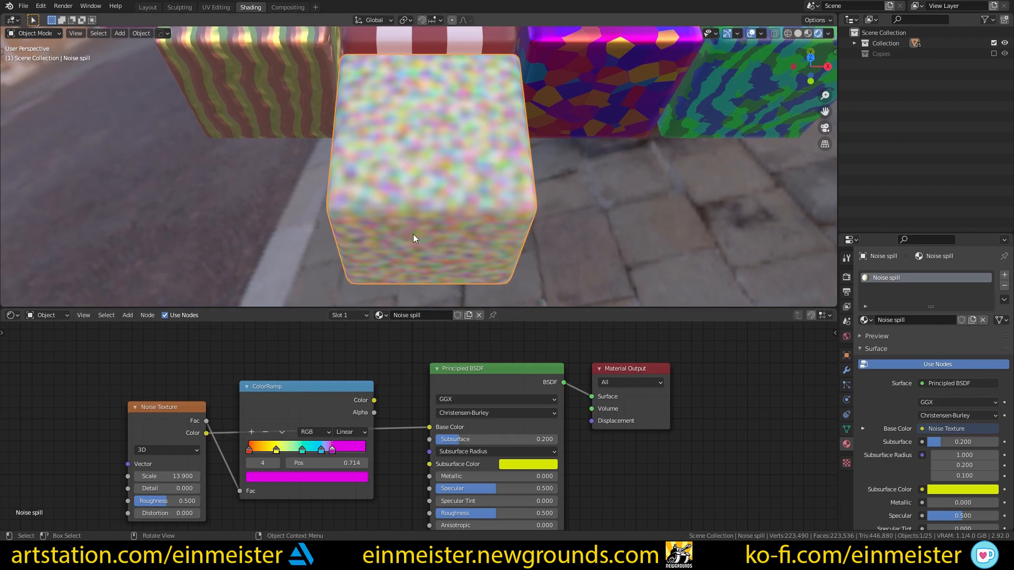
{"action": "left_click_drag", "start_coordinate": [374, 401], "coordinate": [430, 427]}
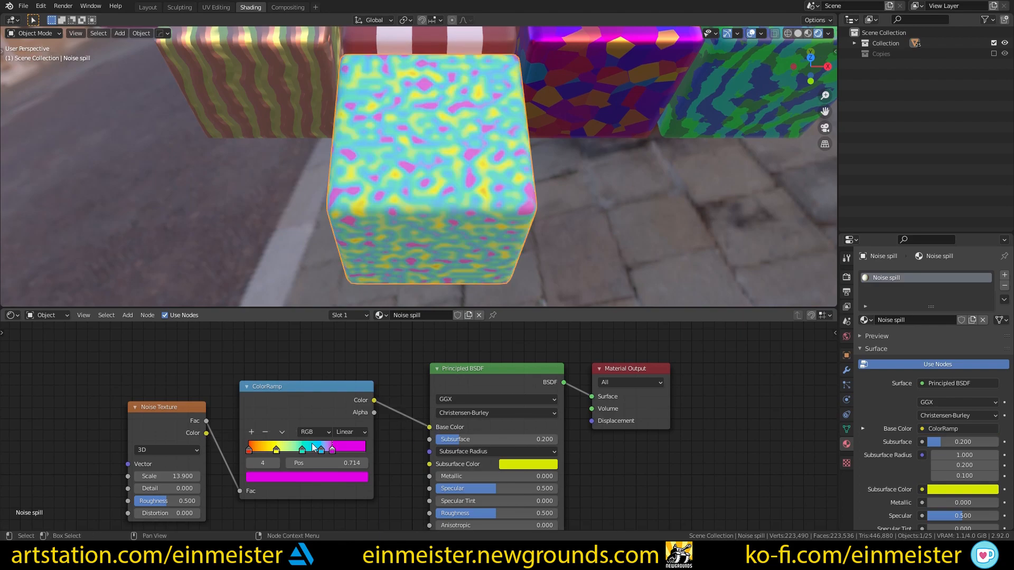
Try removing the yellow and the blue stops from the ColorRamp one at a time, undoing each removal
{"action": "left_click", "coordinate": [277, 451]}
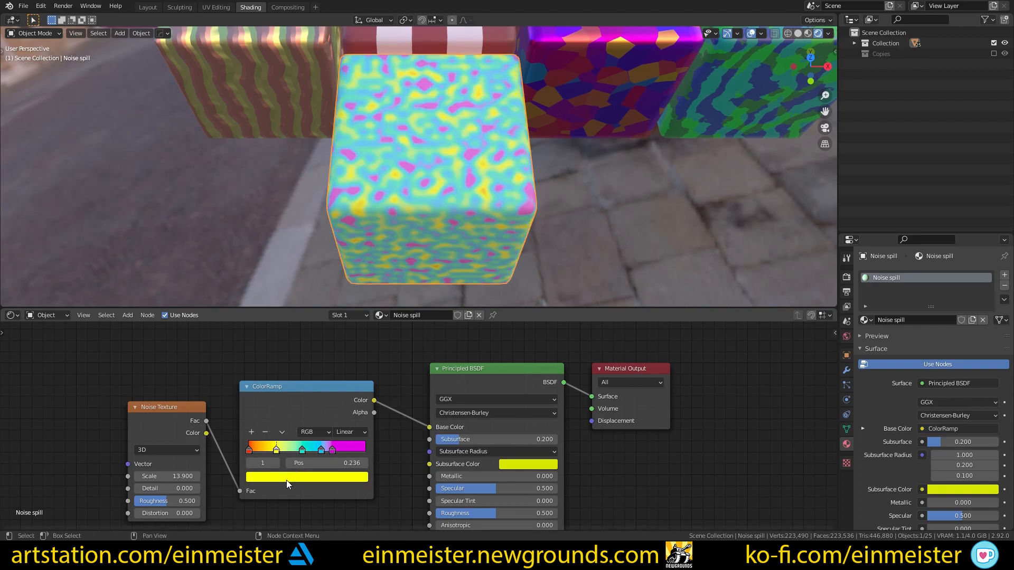
{"action": "left_click", "coordinate": [265, 432]}
{"action": "middle_click_drag", "start_coordinate": [502, 237], "coordinate": [413, 221]}
{"action": "key", "text": "ctrl+z"}
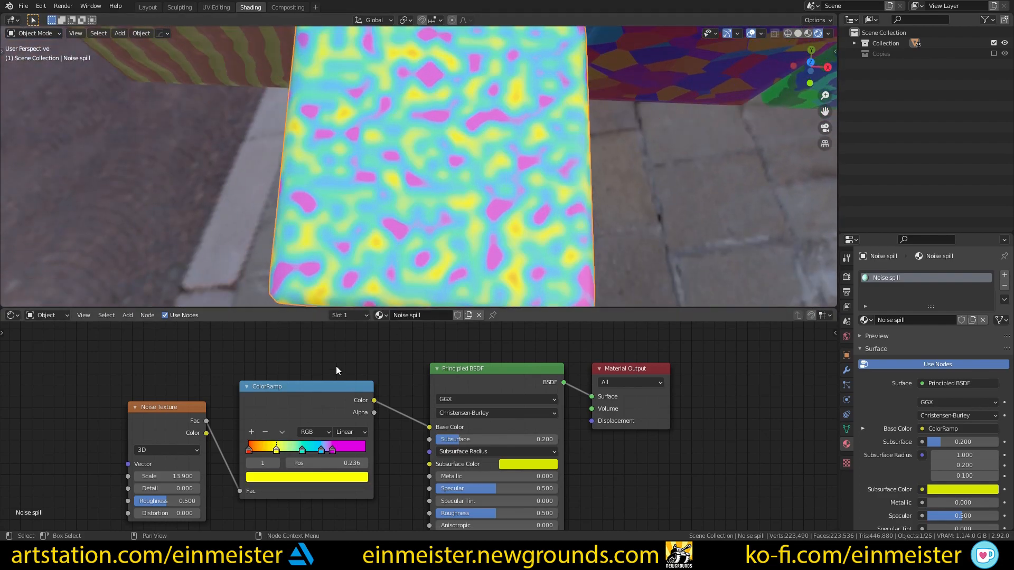
{"action": "left_click", "coordinate": [321, 450]}
{"action": "left_click", "coordinate": [265, 432]}
{"action": "key", "text": "ctrl+z"}
Open the colour picker of the ColorRamp's magenta stop and try another shade
{"action": "left_click", "coordinate": [332, 450]}
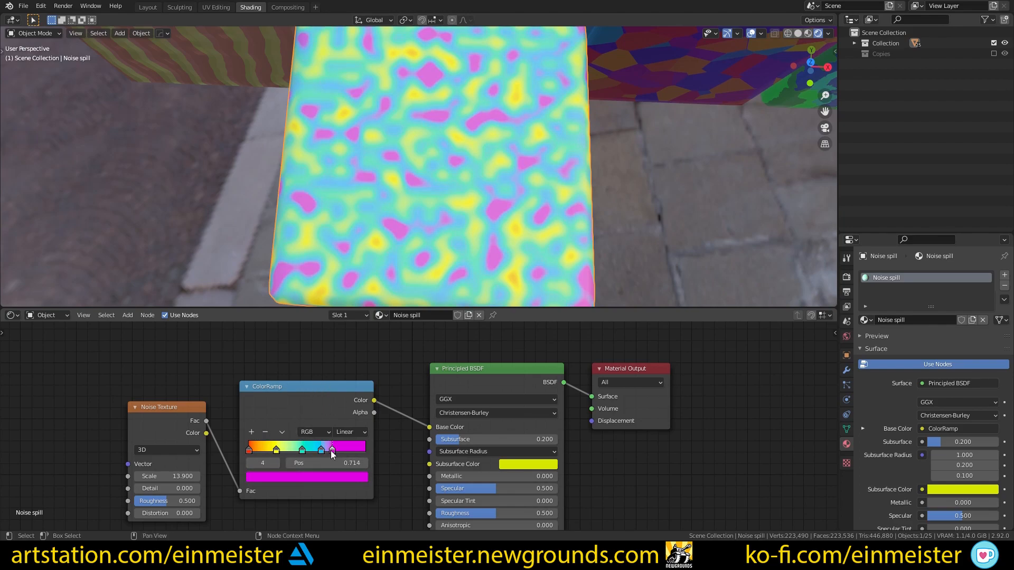
{"action": "left_click", "coordinate": [328, 477]}
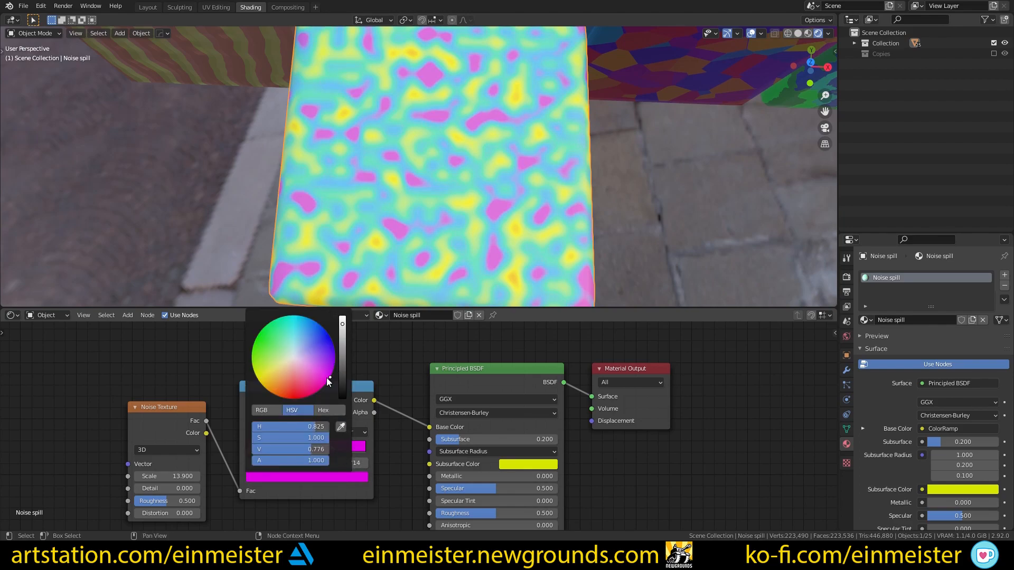
{"action": "mouse_move", "coordinate": [326, 378]}
{"action": "left_mouse_down"}
{"action": "mouse_move", "coordinate": [309, 396]}
{"action": "mouse_move", "coordinate": [280, 397]}
{"action": "mouse_move", "coordinate": [323, 385]}
{"action": "left_mouse_up"}
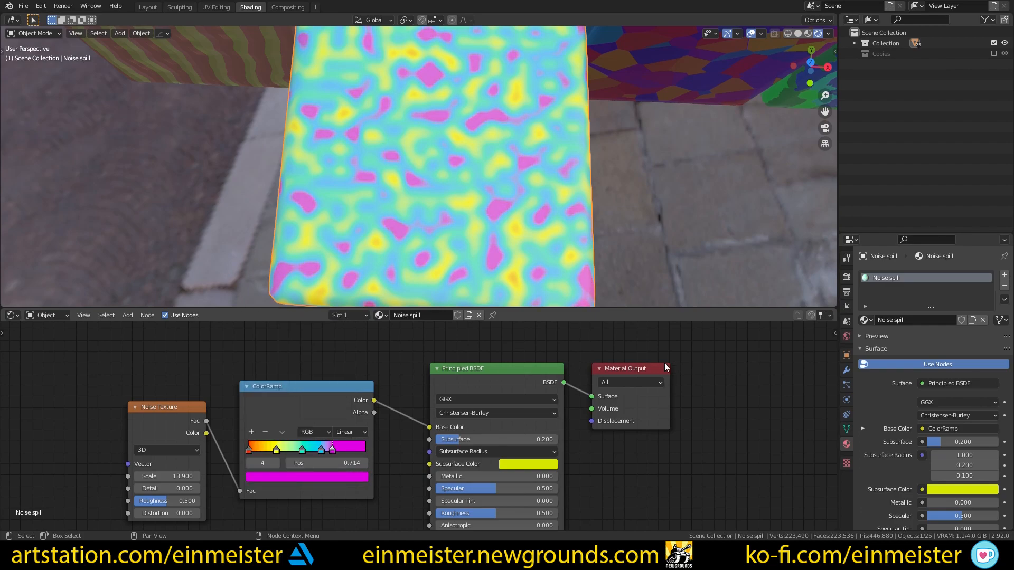
Try a Subsurface value of 0 on the Noise spill material and undo the change
{"action": "scroll", "coordinate": [326, 370], "scroll_direction": "down", "scroll_amount": 1}
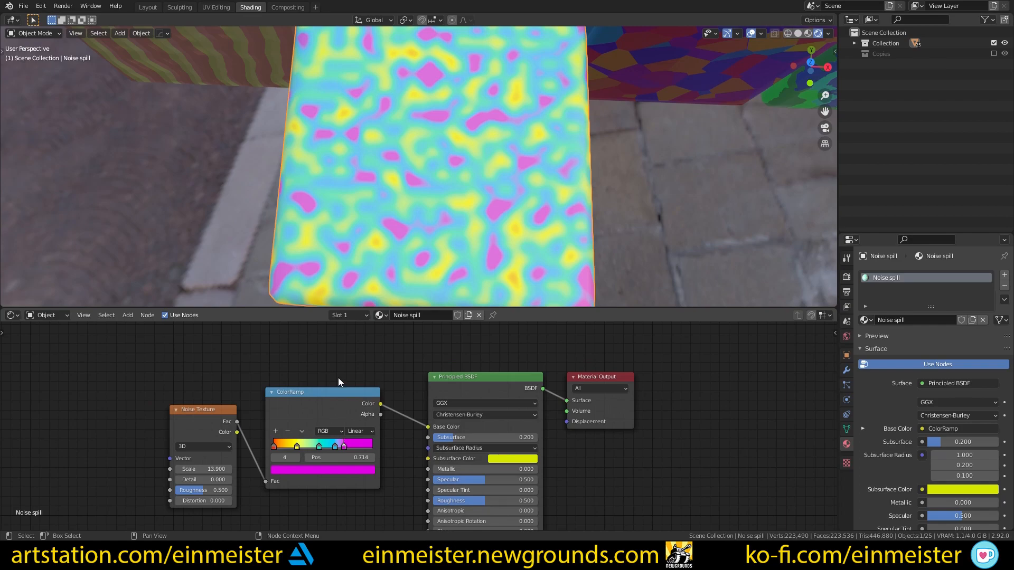
{"action": "scroll", "coordinate": [377, 289], "scroll_direction": "down", "scroll_amount": 5}
{"action": "mouse_move", "coordinate": [401, 255]}
{"action": "middle_mouse_down"}
{"action": "mouse_move", "coordinate": [404, 199]}
{"action": "mouse_move", "coordinate": [404, 236]}
{"action": "middle_mouse_up"}
{"action": "left_click_drag", "start_coordinate": [480, 438], "coordinate": [454, 438]}
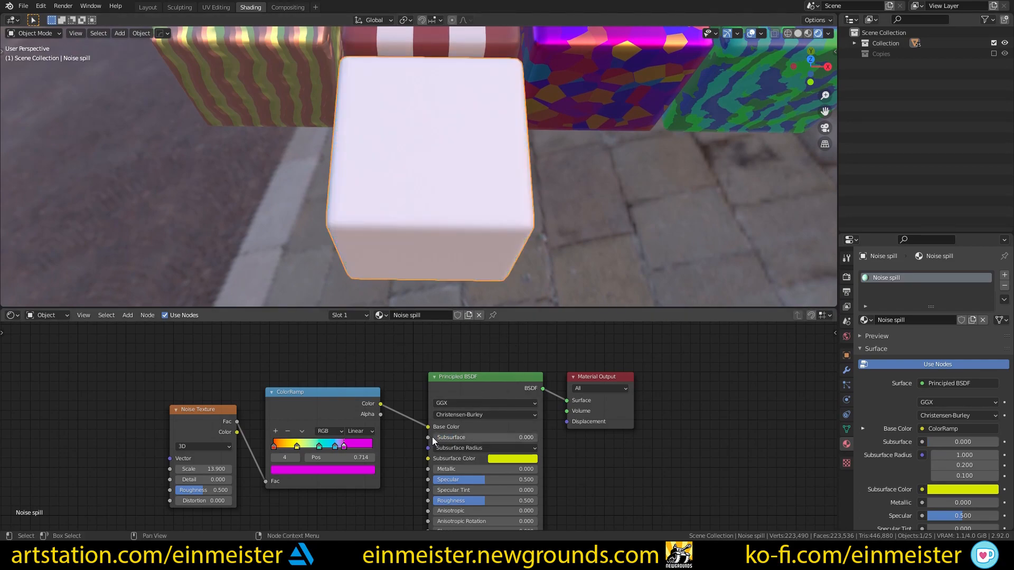
{"action": "scroll", "coordinate": [385, 190], "scroll_direction": "up", "scroll_amount": 2}
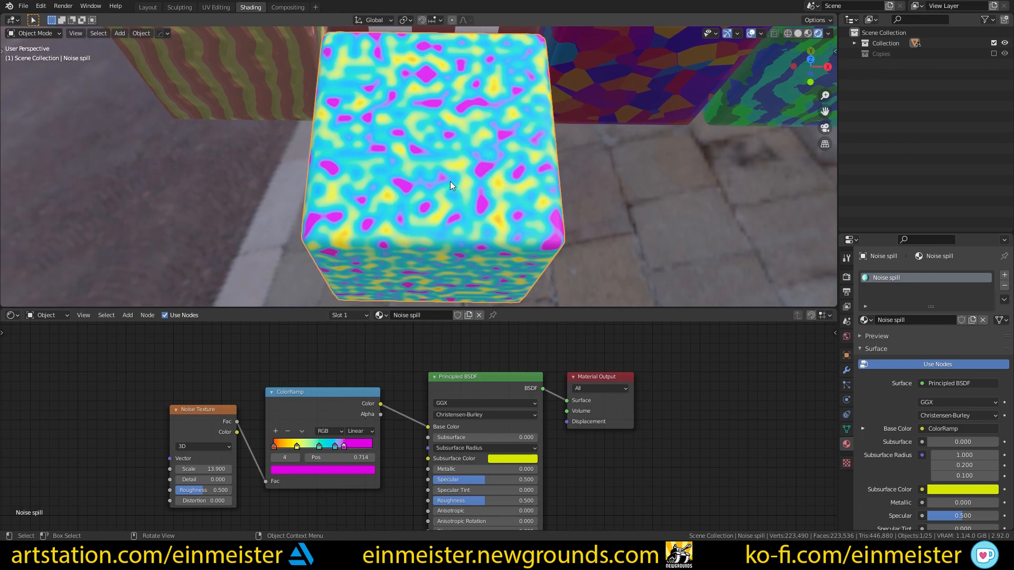
{"action": "key", "text": "ctrl+z"}
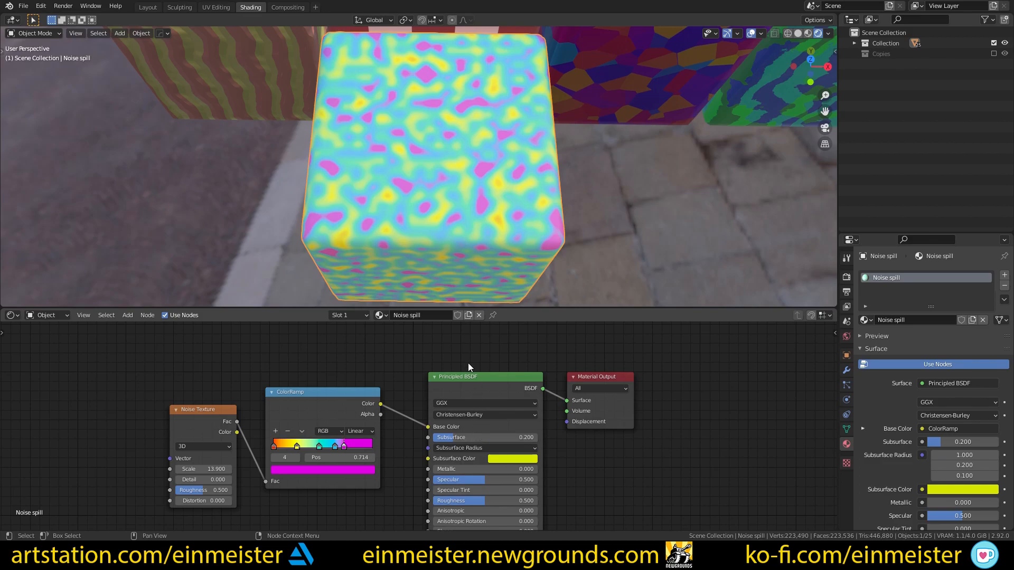
Select the Circular metal cube with the wavy stripes and bring its whole node setup into view
{"action": "scroll", "coordinate": [436, 194], "scroll_direction": "down", "scroll_amount": 5}
{"action": "middle_click_drag", "start_coordinate": [448, 205], "coordinate": [412, 258]}
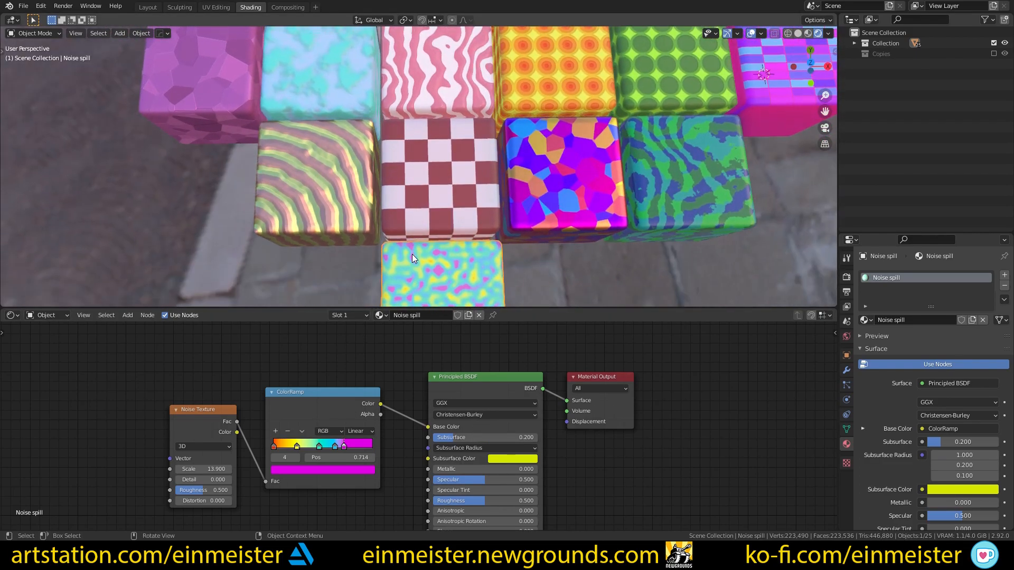
{"action": "left_click", "coordinate": [324, 212]}
{"action": "scroll", "coordinate": [381, 382], "scroll_direction": "down", "scroll_amount": 3}
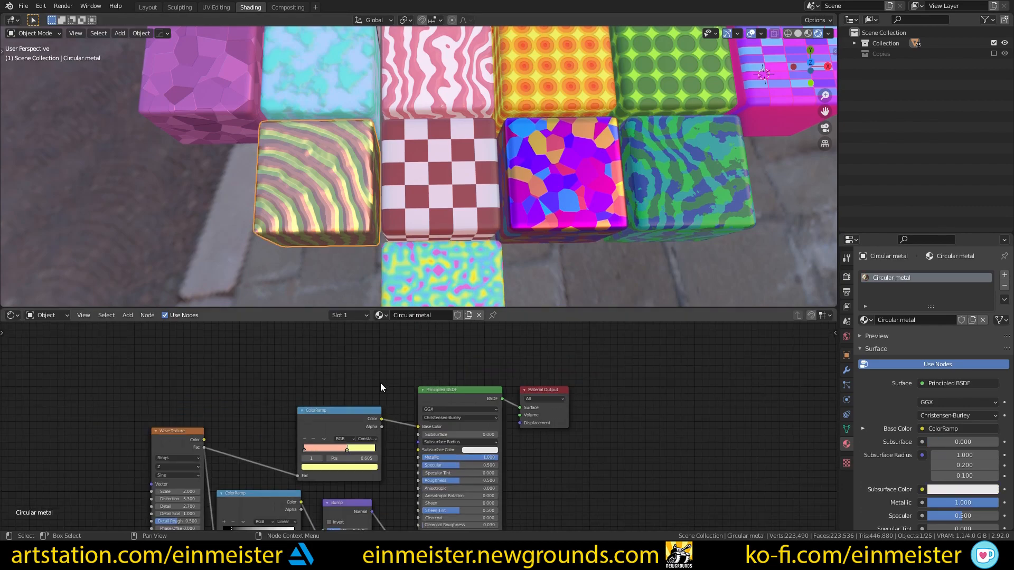
{"action": "middle_click_drag", "start_coordinate": [394, 396], "coordinate": [467, 343]}
{"action": "scroll", "coordinate": [465, 343], "scroll_direction": "up", "scroll_amount": 2}
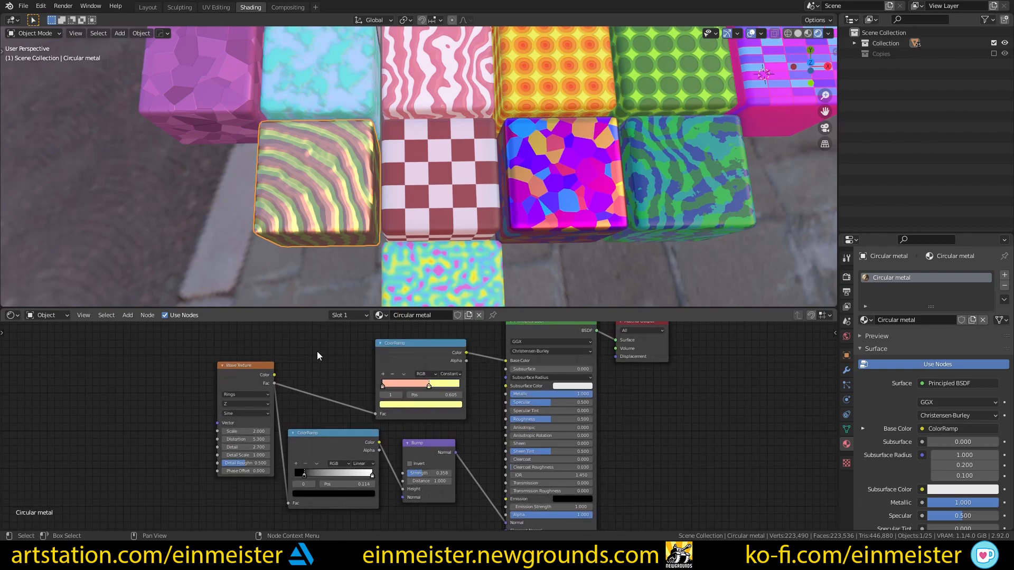
Activate the Move tool and select the checkered, Voronoi Metalic and green-blue cubes in turn to examine their origins and nodes
{"action": "key", "text": "shift+space"}
{"action": "key", "text": "g"}
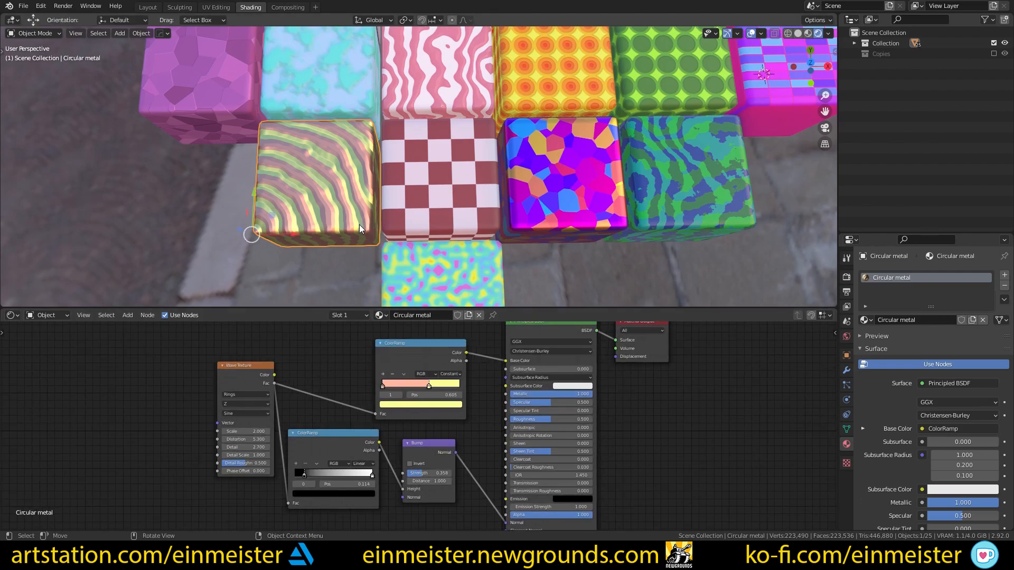
{"action": "middle_click_drag", "start_coordinate": [260, 247], "coordinate": [269, 211]}
{"action": "left_click", "coordinate": [460, 189]}
{"action": "left_click", "coordinate": [573, 211]}
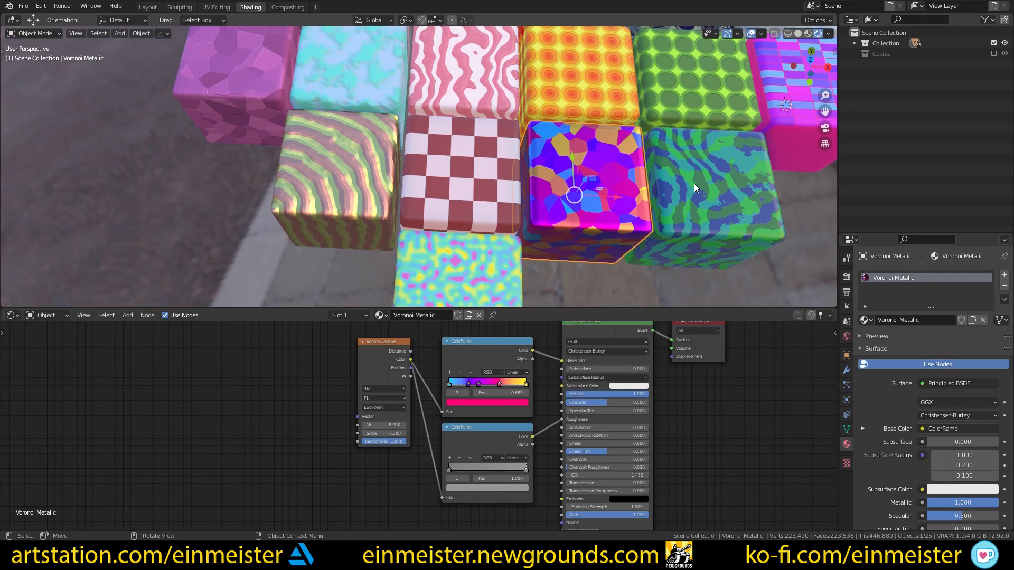
{"action": "left_click", "coordinate": [694, 182]}
Select and frame the Circular metal cube, and check the Wave Texture's wave type options, keeping Rings
{"action": "left_click", "coordinate": [350, 224]}
{"action": "key", "text": "KP_Decimal"}
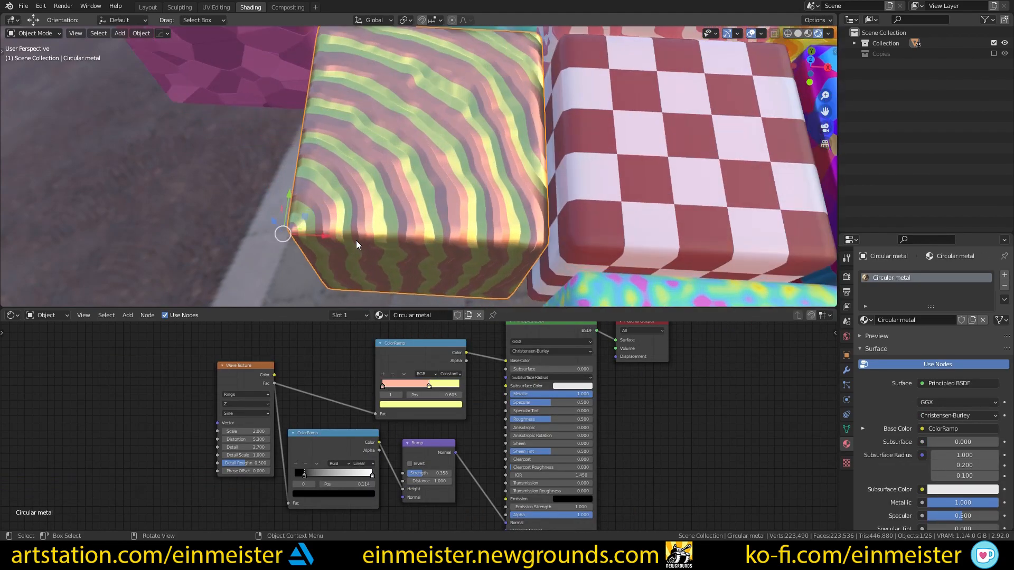
{"action": "scroll", "coordinate": [191, 391], "scroll_direction": "up", "scroll_amount": 2}
{"action": "left_click", "coordinate": [158, 380]}
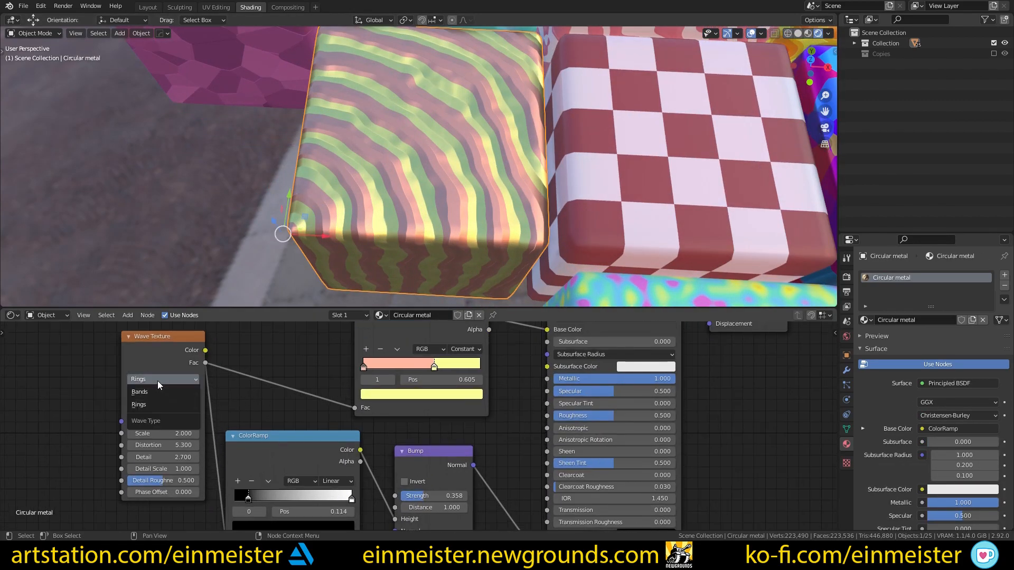
{"action": "left_click", "coordinate": [164, 379]}
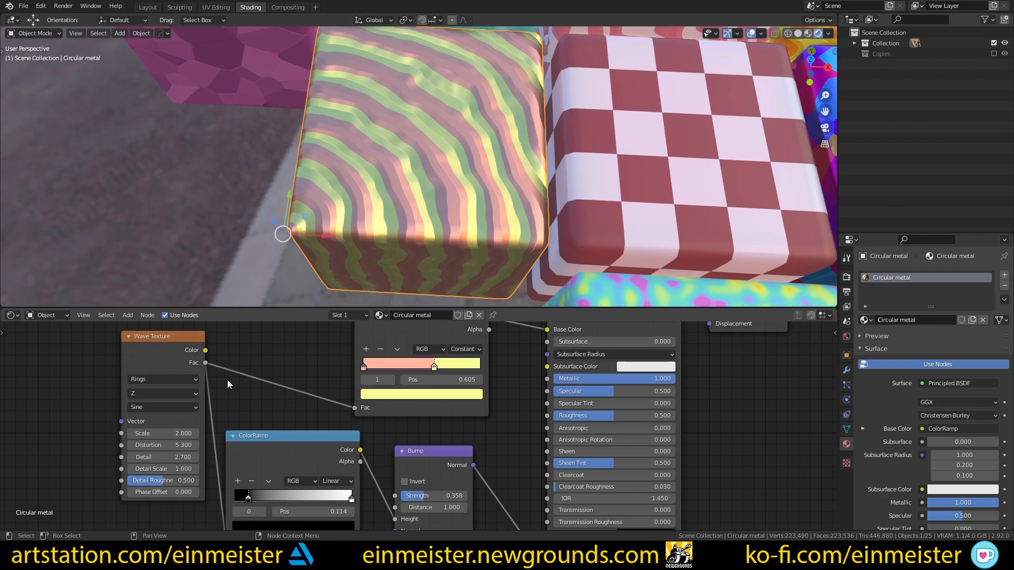
Mute the Circular metal material's Bump node to compare the surface without it, and unmute it
{"action": "scroll", "coordinate": [228, 376], "scroll_direction": "down", "scroll_amount": 2}
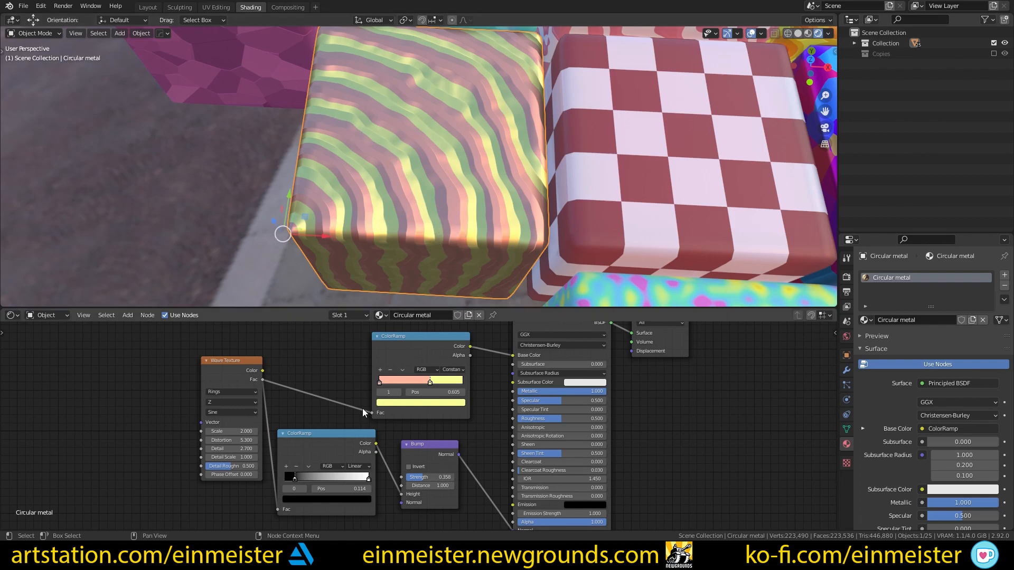
{"action": "left_click", "coordinate": [422, 445]}
{"action": "key", "text": "m"}
{"action": "middle_click_drag", "start_coordinate": [466, 204], "coordinate": [471, 231]}
{"action": "key", "text": "m"}
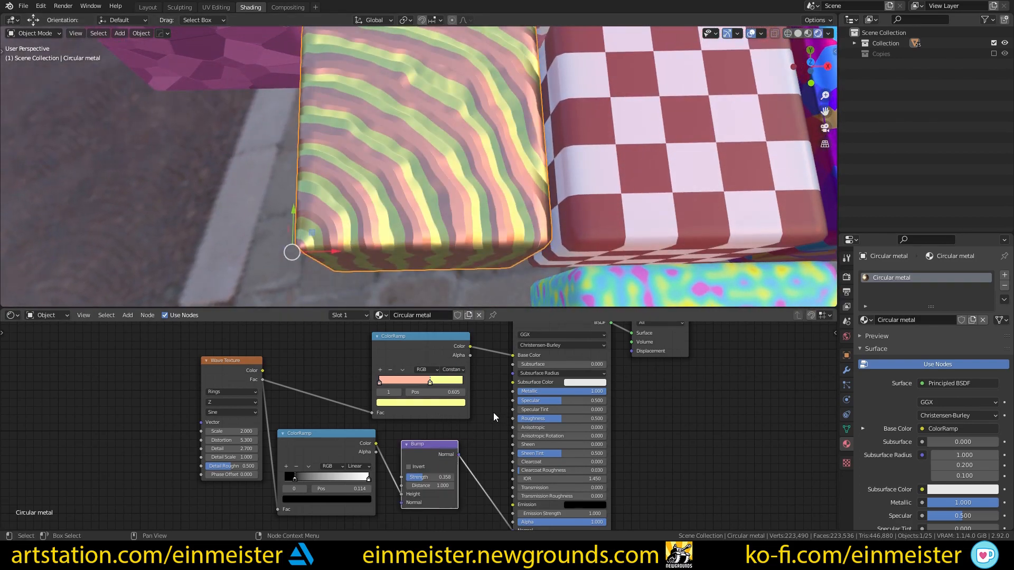
Select the checkered cube and examine its Checker Texture, ColorRamp and Principled BSDF nodes
{"action": "scroll", "coordinate": [490, 414], "scroll_direction": "up", "scroll_amount": 1}
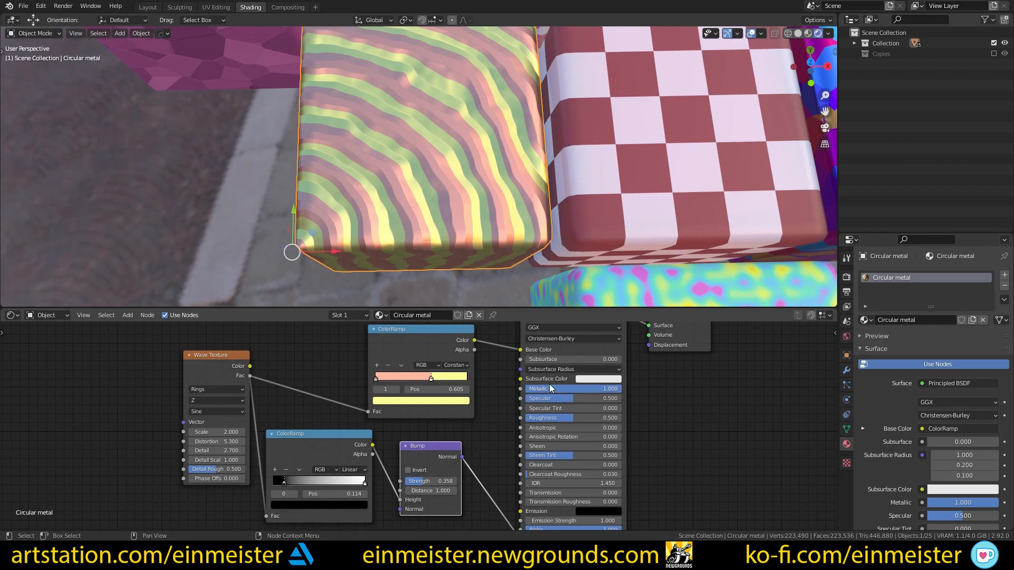
{"action": "middle_click_drag", "start_coordinate": [574, 385], "coordinate": [511, 414]}
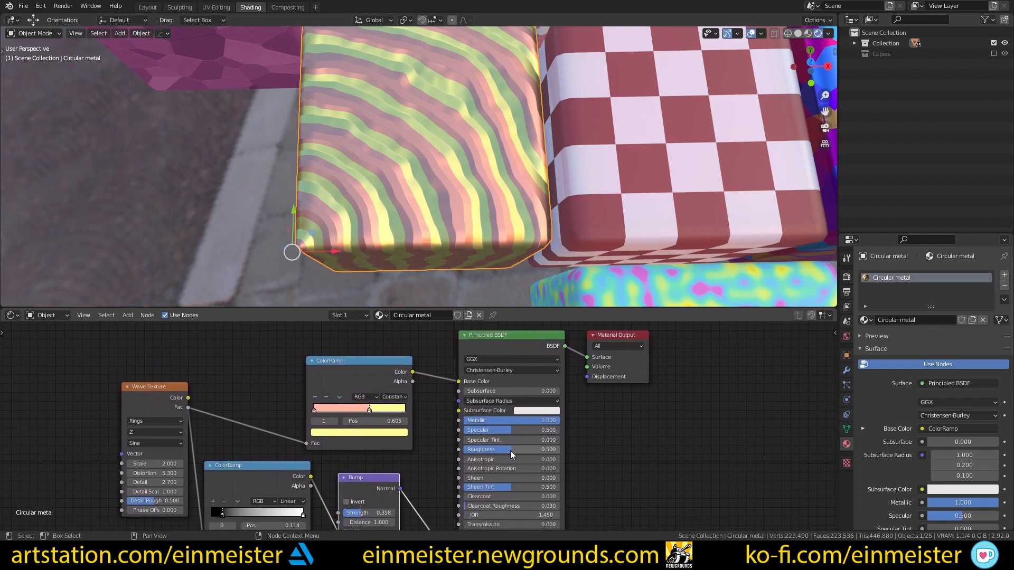
{"action": "scroll", "coordinate": [388, 243], "scroll_direction": "down", "scroll_amount": 3}
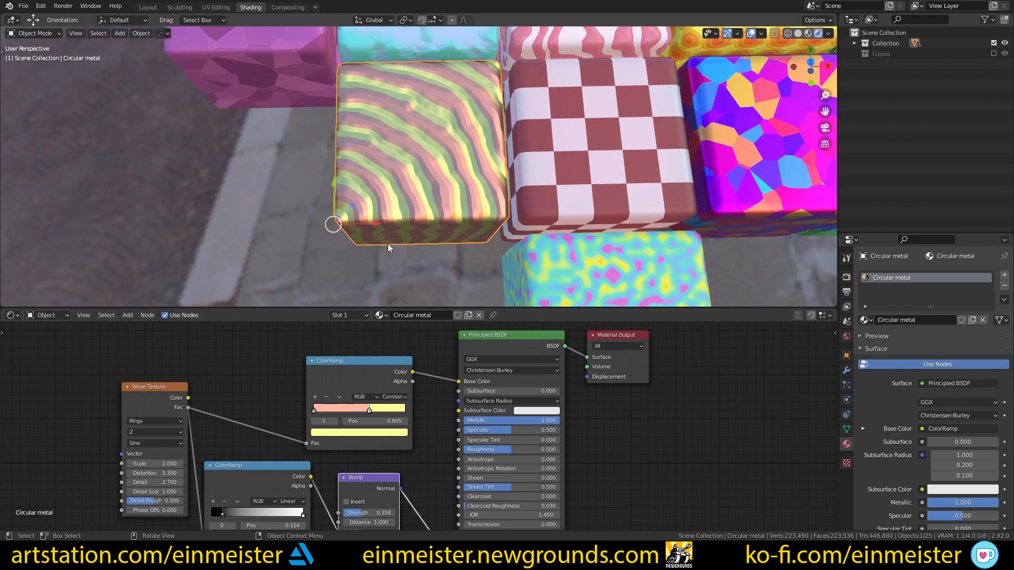
{"action": "left_click", "coordinate": [586, 183]}
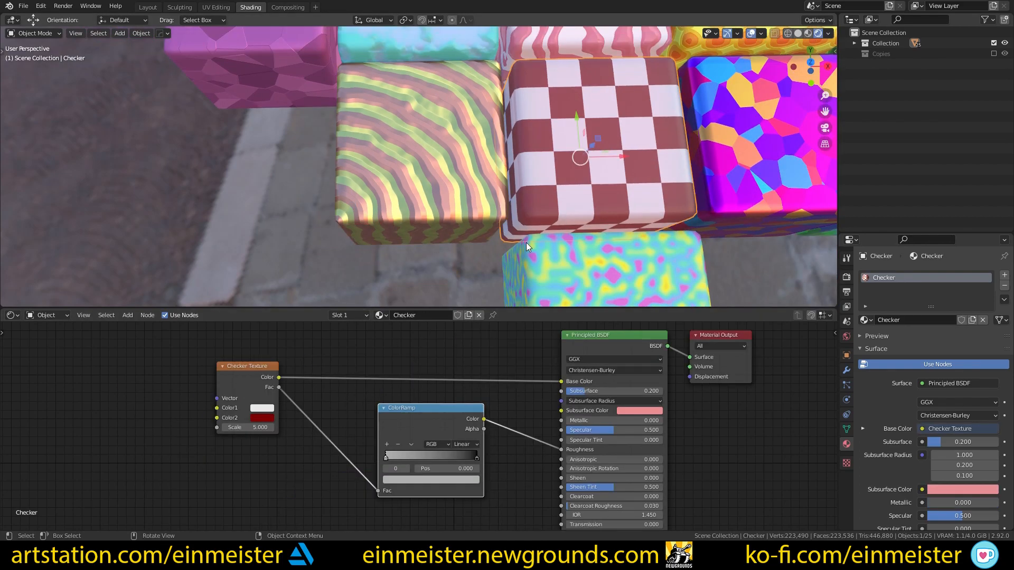
{"action": "middle_click_drag", "start_coordinate": [536, 211], "coordinate": [336, 382]}
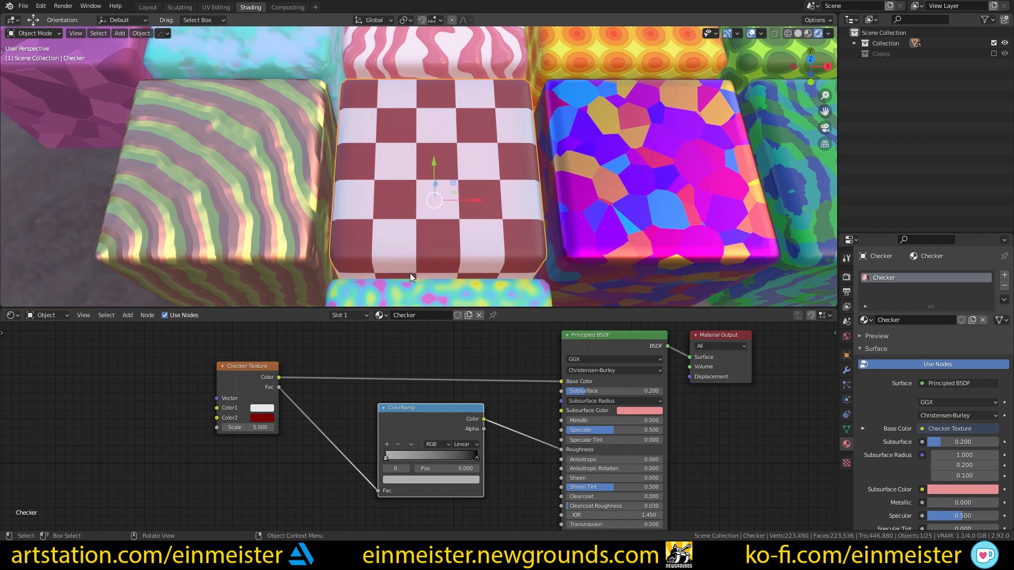
{"action": "scroll", "coordinate": [410, 275], "scroll_direction": "up", "scroll_amount": 1}
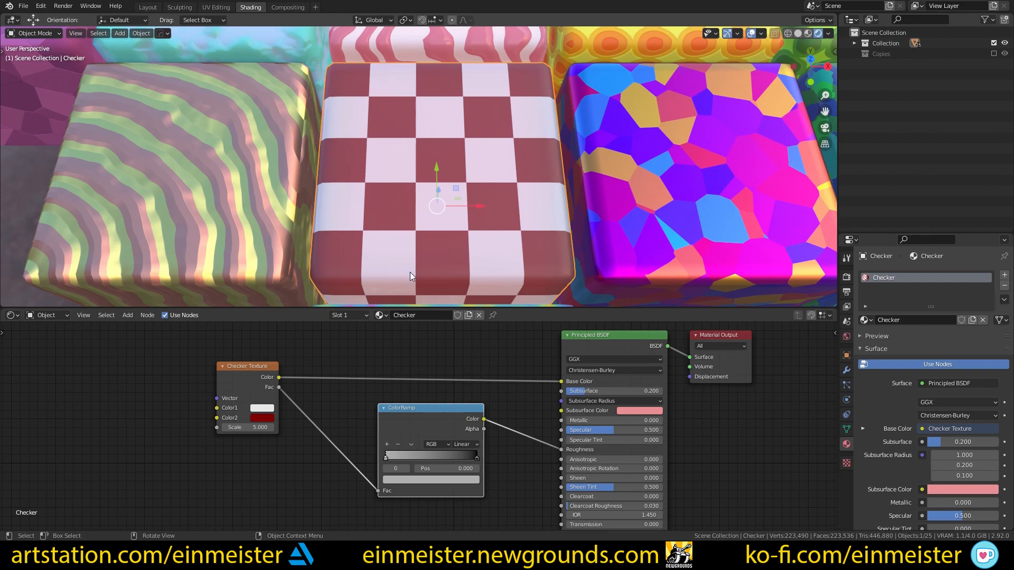
{"action": "scroll", "coordinate": [279, 402], "scroll_direction": "up", "scroll_amount": 1}
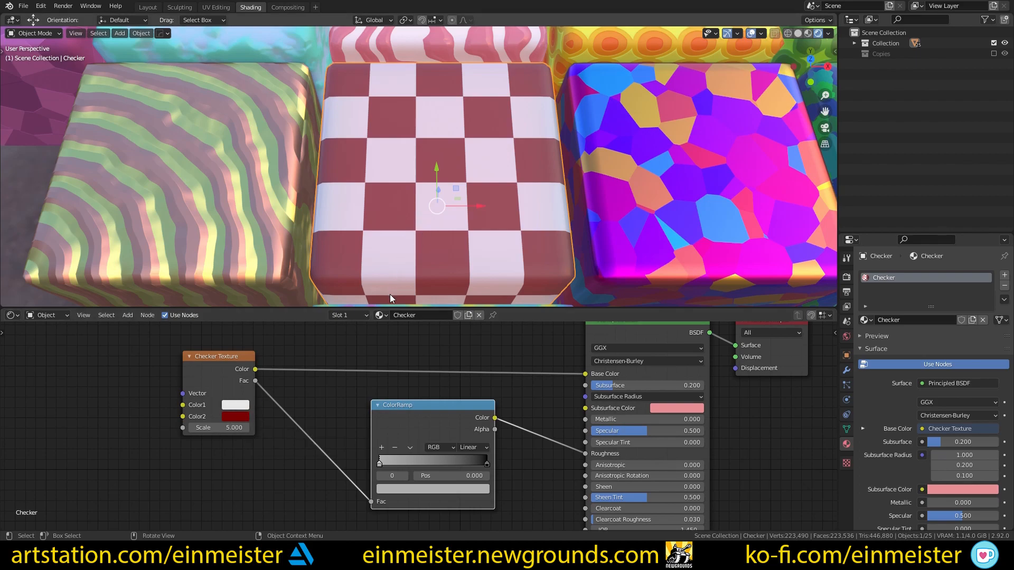
{"action": "middle_click_drag", "start_coordinate": [320, 405], "coordinate": [244, 372]}
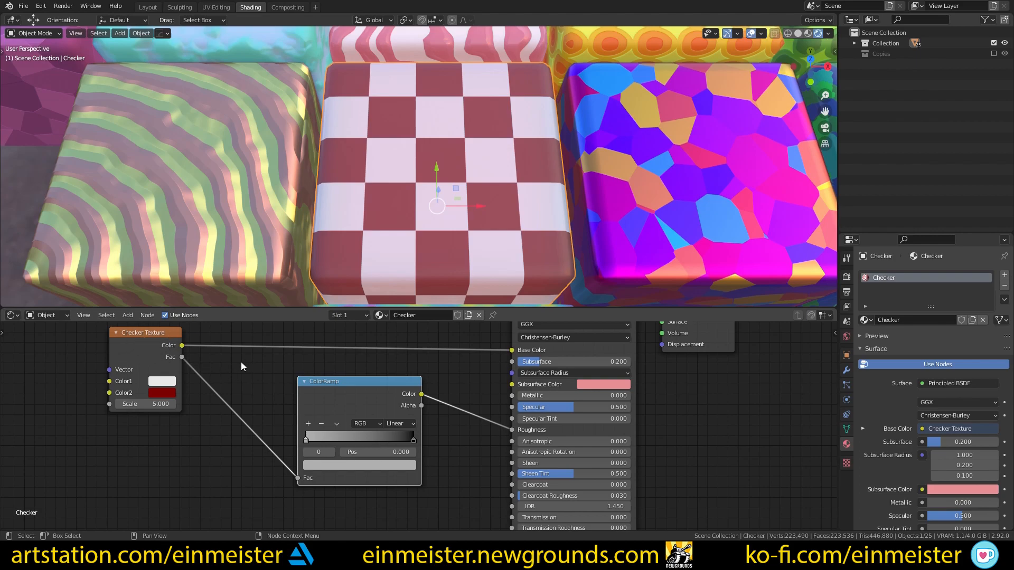
Preview the ColorRamp's output directly on the Checker cube, and switch the preview back to the Principled BSDF
{"action": "left_click", "coordinate": [335, 379], "text": "ctrl+shift"}
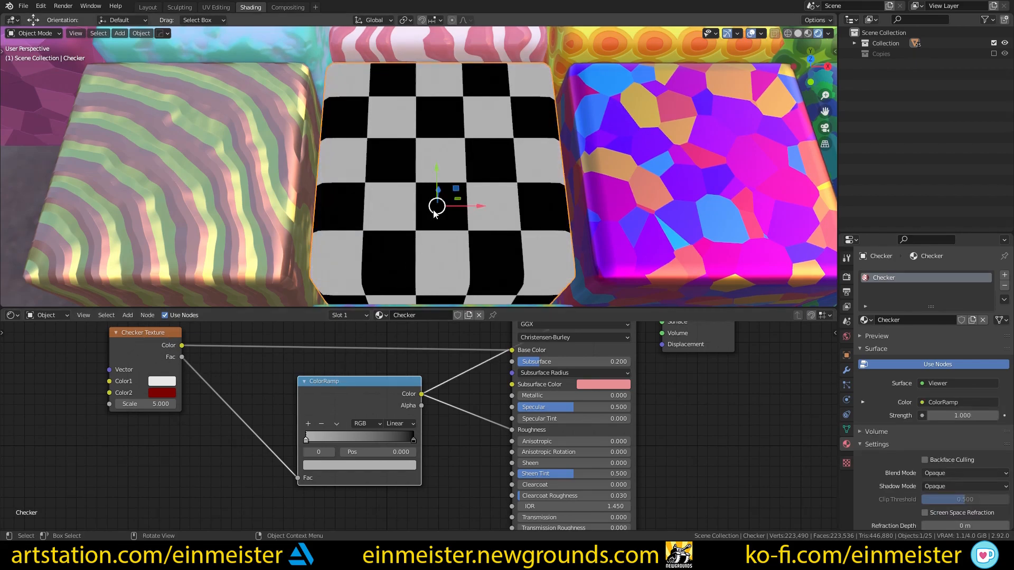
{"action": "middle_click_drag", "start_coordinate": [422, 238], "coordinate": [440, 250]}
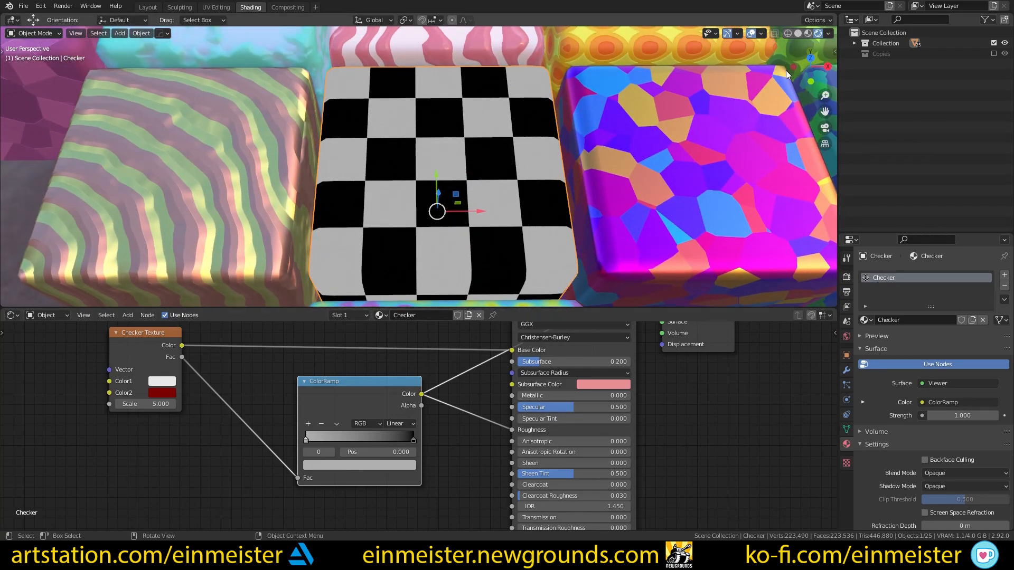
{"action": "scroll", "coordinate": [556, 376], "scroll_direction": "down", "scroll_amount": 2}
{"action": "left_click", "coordinate": [526, 341], "text": "ctrl+shift"}
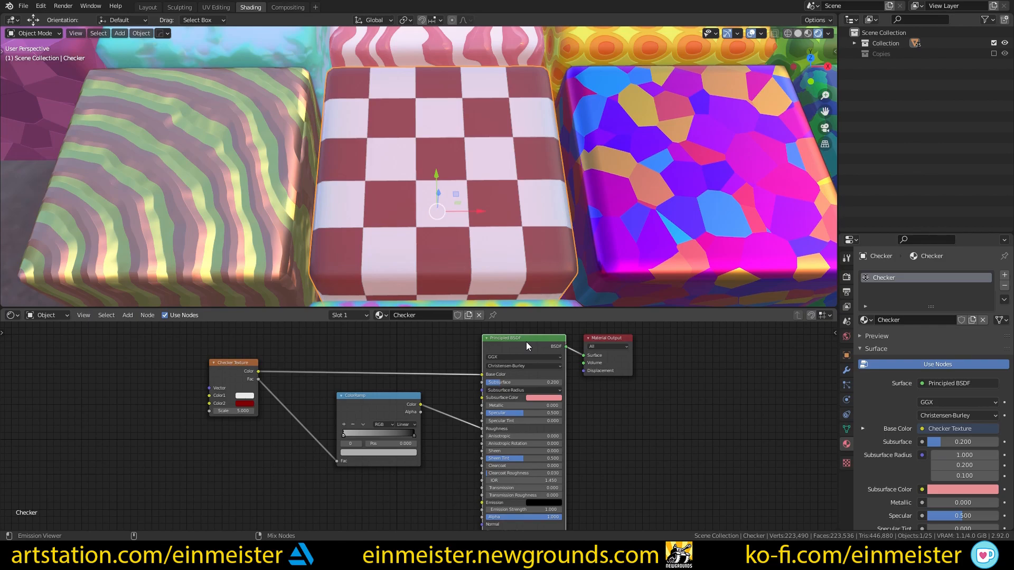
Select the Voronoi Metalic cube and bring its Voronoi Texture, ColorRamp and Principled BSDF nodes into close view
{"action": "middle_click_drag", "start_coordinate": [387, 265], "coordinate": [311, 186]}
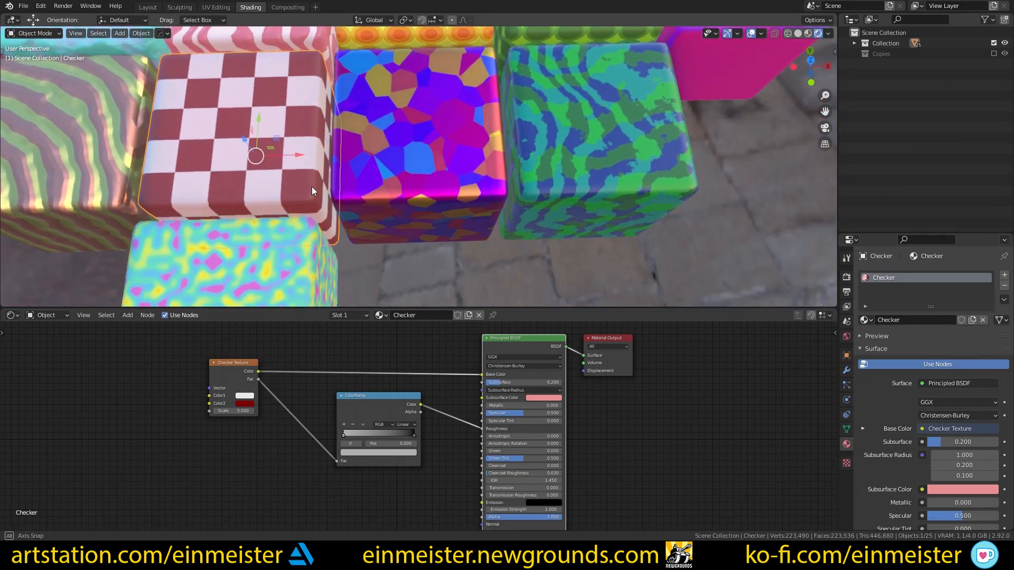
{"action": "left_click", "coordinate": [420, 182]}
{"action": "middle_click_drag", "start_coordinate": [421, 183], "coordinate": [443, 201]}
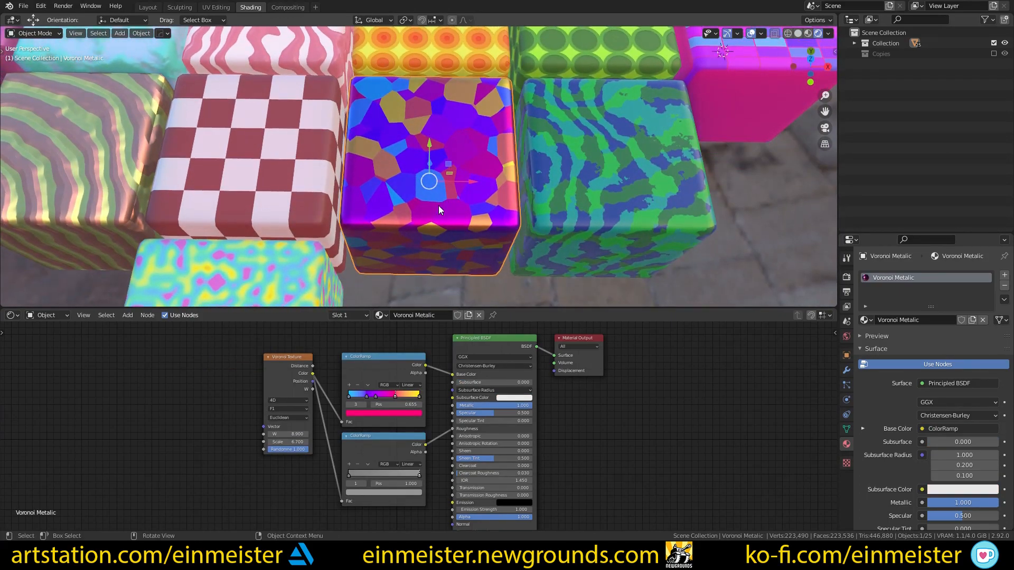
{"action": "scroll", "coordinate": [305, 361], "scroll_direction": "up", "scroll_amount": 1}
{"action": "scroll", "coordinate": [306, 358], "scroll_direction": "up", "scroll_amount": 1}
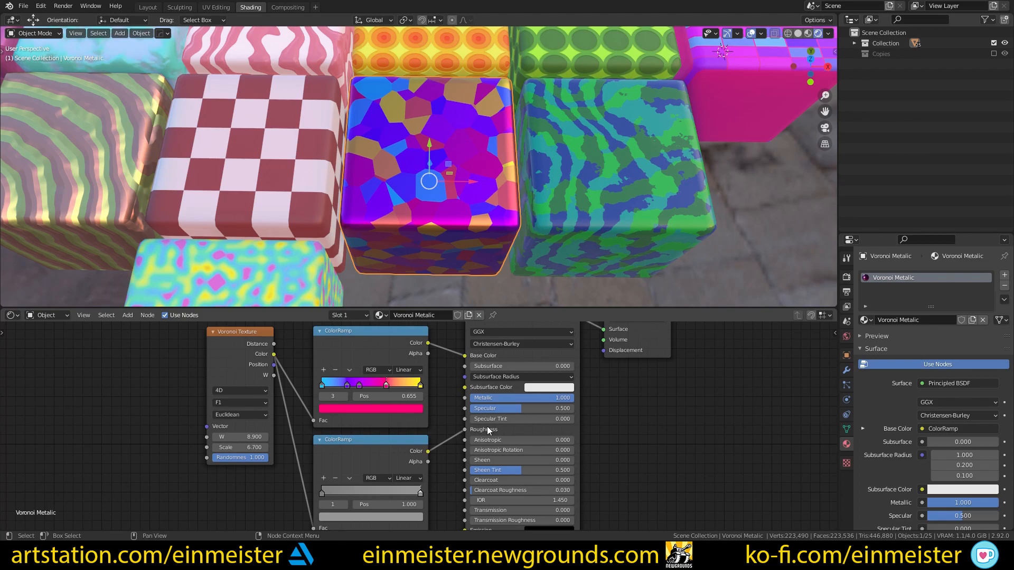
{"action": "middle_click_drag", "start_coordinate": [436, 385], "coordinate": [438, 409]}
Compare the raw Voronoi Texture color with the ColorRamp color in Base Color, and try varying the texture's W value
{"action": "left_click_drag", "start_coordinate": [275, 379], "coordinate": [467, 379]}
{"action": "scroll", "coordinate": [466, 209], "scroll_direction": "up", "scroll_amount": 2}
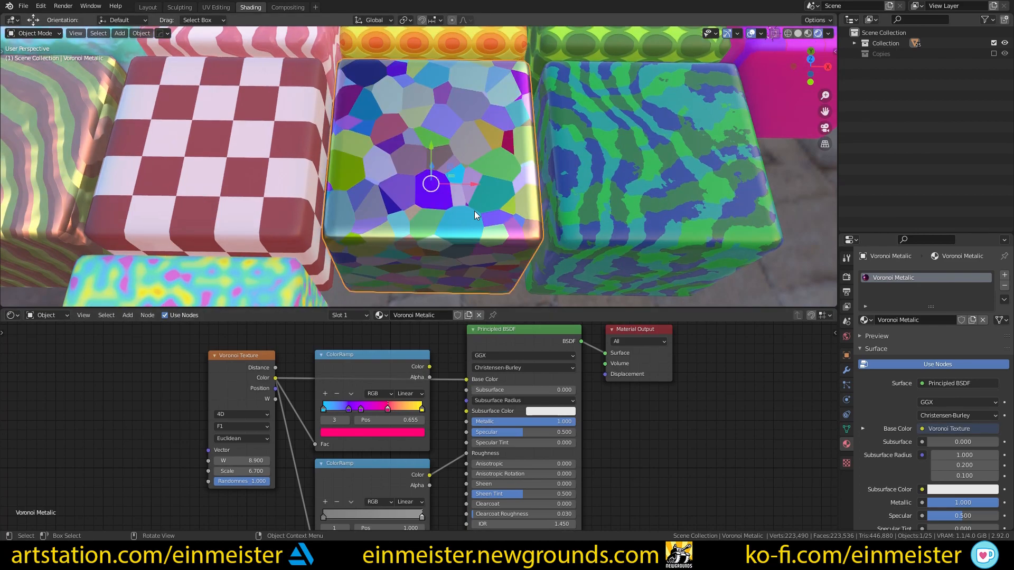
{"action": "middle_click_drag", "start_coordinate": [475, 211], "coordinate": [477, 226]}
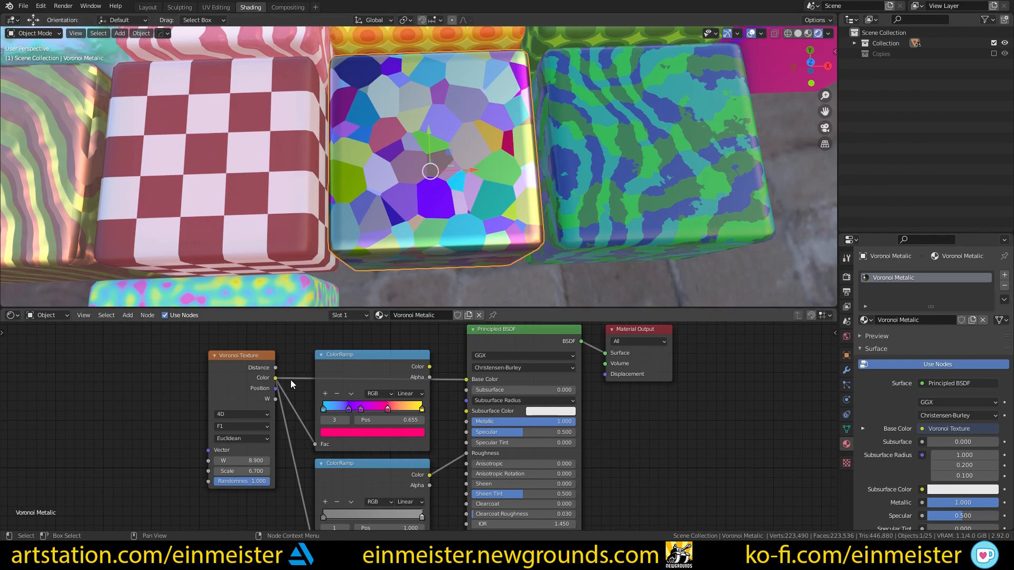
{"action": "left_click_drag", "start_coordinate": [430, 367], "coordinate": [467, 379]}
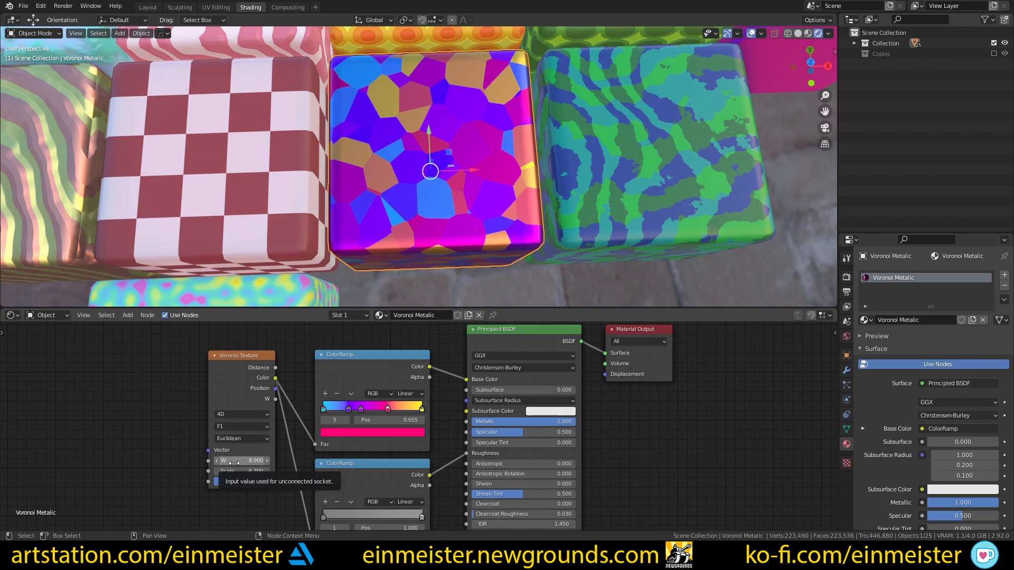
{"action": "mouse_move", "coordinate": [234, 461]}
{"action": "left_mouse_down"}
{"action": "mouse_move", "coordinate": [607, 461]}
{"action": "mouse_move", "coordinate": [237, 461]}
{"action": "left_mouse_up"}
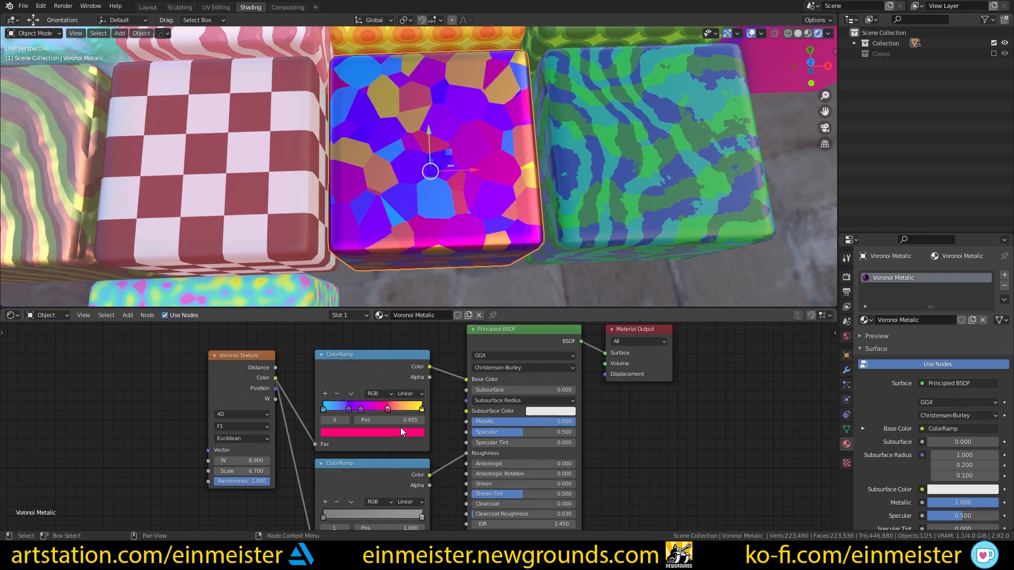
Select the green-blue Mix Shader Wave cube and examine its two Wave Texture branches and the Mix Shader
{"action": "middle_click_drag", "start_coordinate": [490, 221], "coordinate": [375, 218]}
{"action": "left_click", "coordinate": [477, 214]}
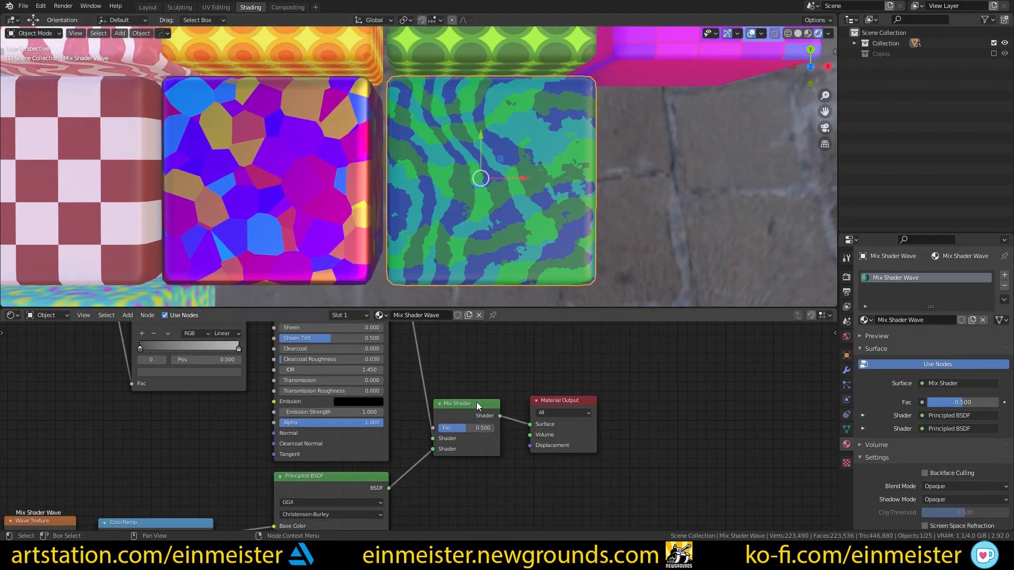
{"action": "scroll", "coordinate": [460, 394], "scroll_direction": "down", "scroll_amount": 6}
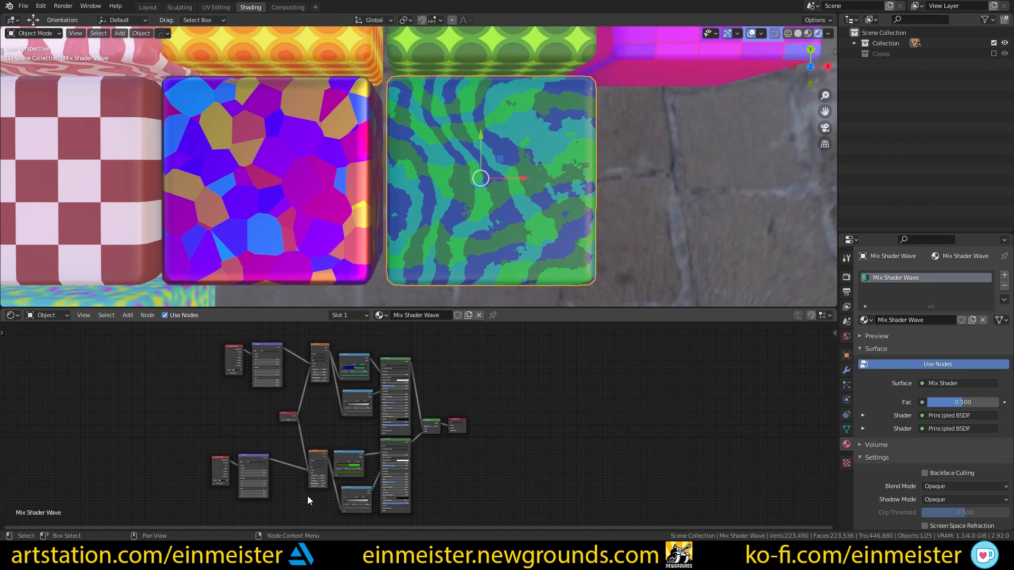
{"action": "scroll", "coordinate": [304, 475], "scroll_direction": "up", "scroll_amount": 4}
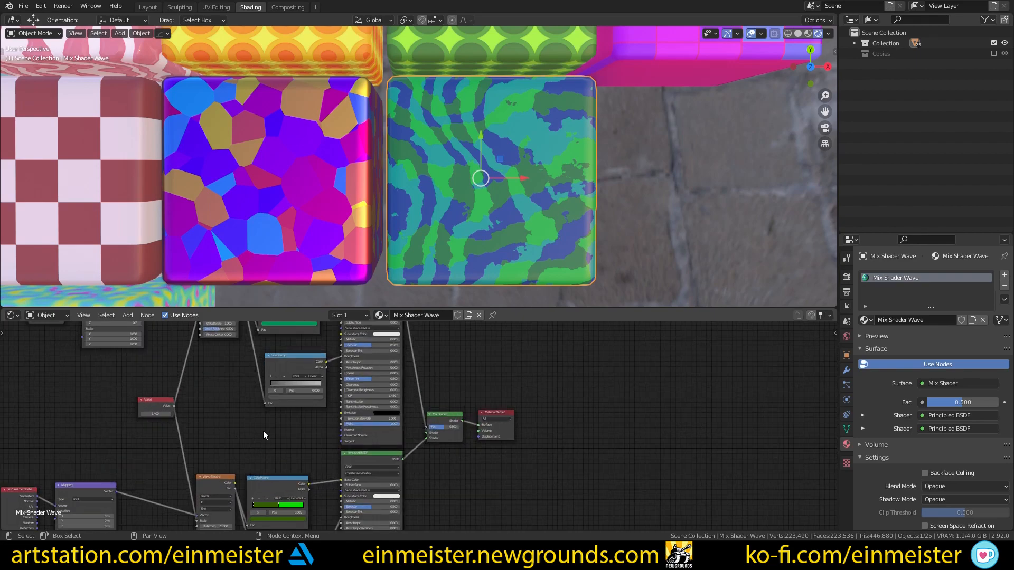
{"action": "middle_click_drag", "start_coordinate": [263, 430], "coordinate": [551, 526]}
{"action": "scroll", "coordinate": [397, 435], "scroll_direction": "up", "scroll_amount": 4}
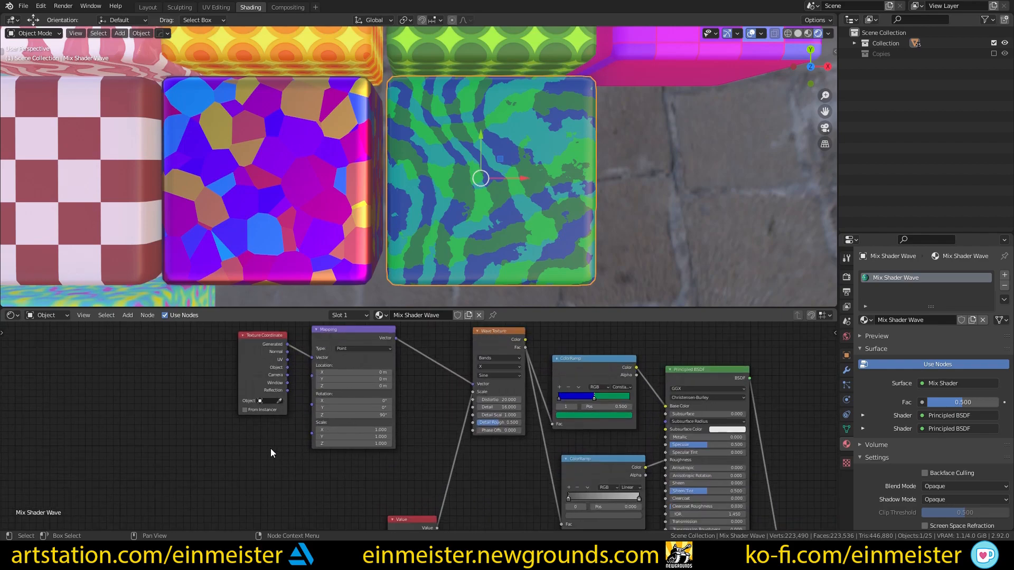
Move the upper Texture Coordinate node closer to its Mapping node
{"action": "left_click_drag", "start_coordinate": [267, 334], "coordinate": [281, 342]}
{"action": "scroll", "coordinate": [325, 370], "scroll_direction": "down", "scroll_amount": 1}
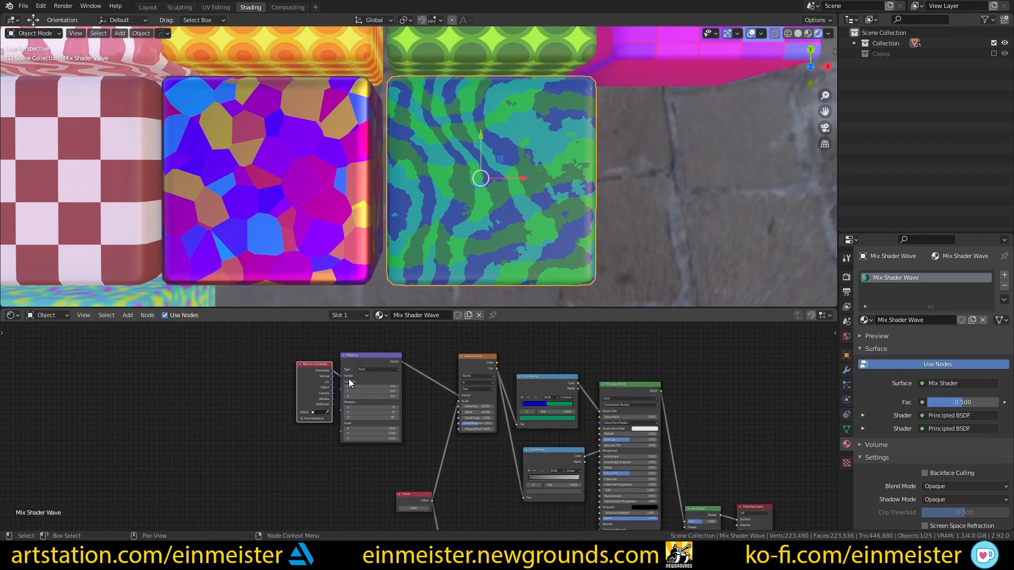
{"action": "scroll", "coordinate": [355, 376], "scroll_direction": "down", "scroll_amount": 2}
{"action": "middle_click_drag", "start_coordinate": [341, 440], "coordinate": [374, 430]}
{"action": "scroll", "coordinate": [383, 465], "scroll_direction": "up", "scroll_amount": 3}
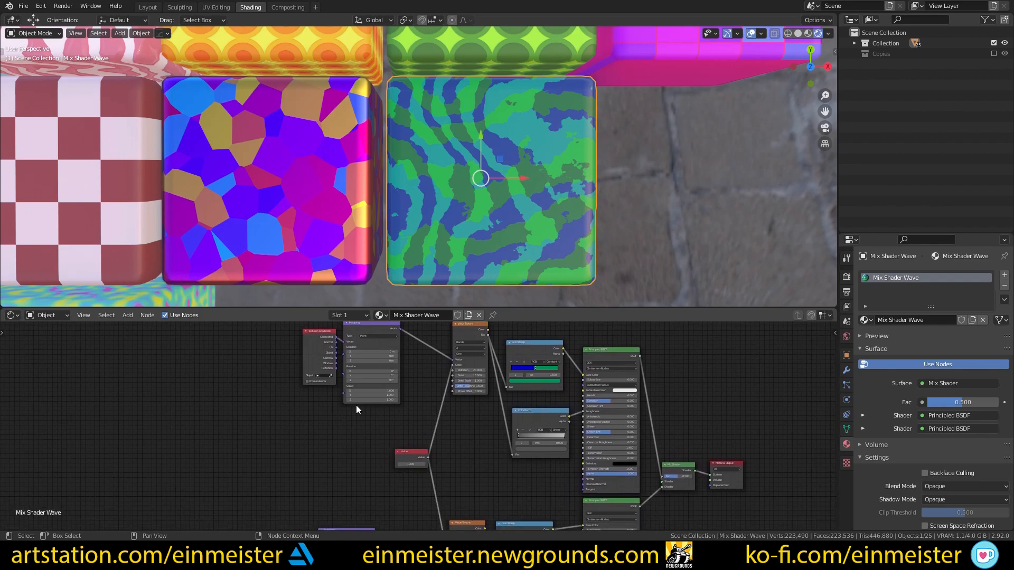
Try adding an extra Texture Coordinate and Mapping pair to the upper Wave Texture, and undo it
{"action": "middle_click_drag", "start_coordinate": [465, 336], "coordinate": [438, 391]}
{"action": "left_click", "coordinate": [439, 378]}
{"action": "key", "text": "ctrl+t"}
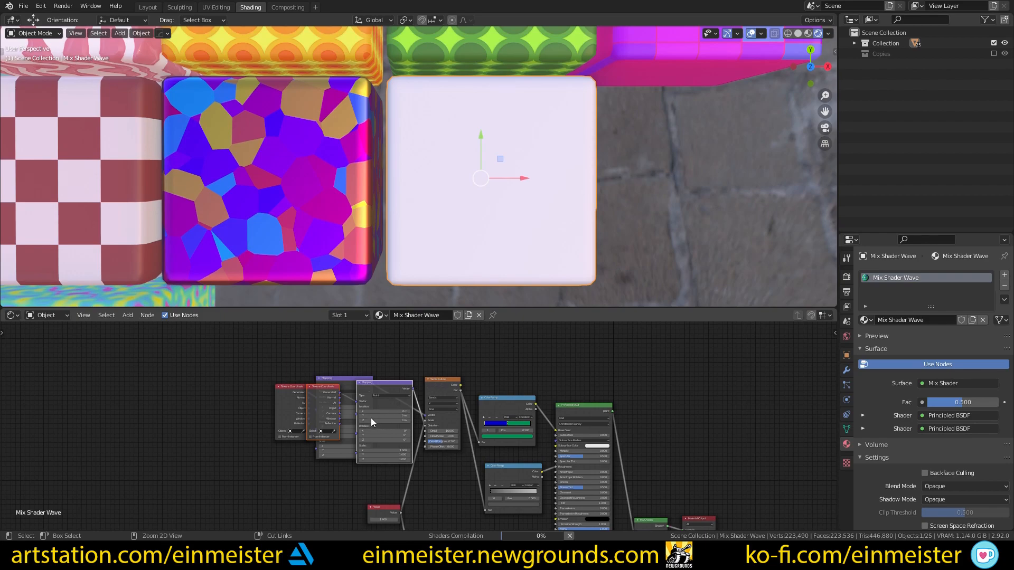
{"action": "key", "text": "ctrl+z"}
Delete the lower Wave Texture's Texture Coordinate and Mapping nodes, and add a fresh pair to that texture
{"action": "scroll", "coordinate": [371, 414], "scroll_direction": "up", "scroll_amount": 2}
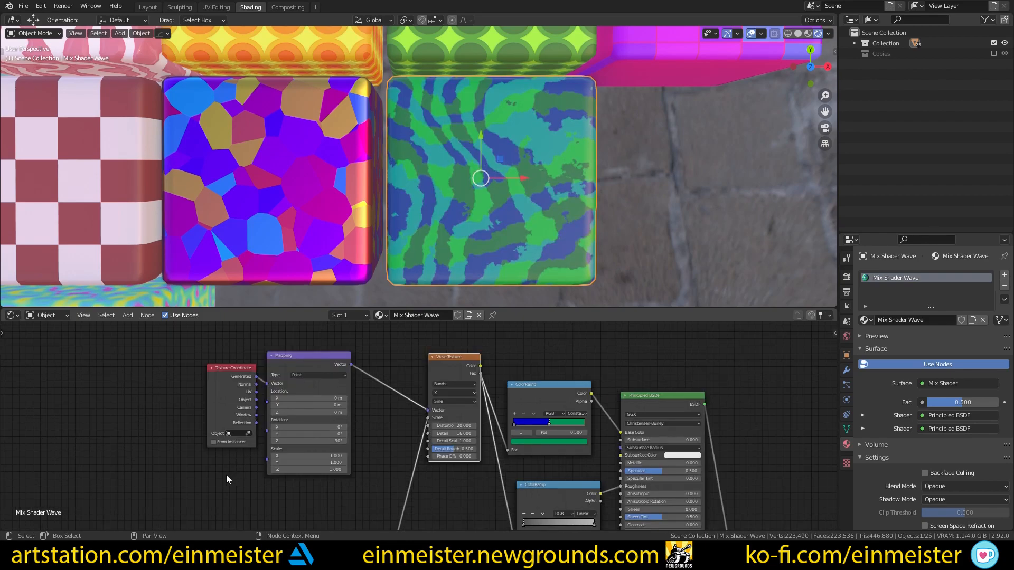
{"action": "scroll", "coordinate": [374, 480], "scroll_direction": "down", "scroll_amount": 5}
{"action": "middle_click_drag", "start_coordinate": [374, 479], "coordinate": [444, 299]}
{"action": "scroll", "coordinate": [441, 487], "scroll_direction": "up", "scroll_amount": 5}
{"action": "left_click_drag", "start_coordinate": [221, 518], "coordinate": [402, 416]}
{"action": "key", "text": "Delete"}
{"action": "middle_click_drag", "start_coordinate": [478, 427], "coordinate": [434, 427]}
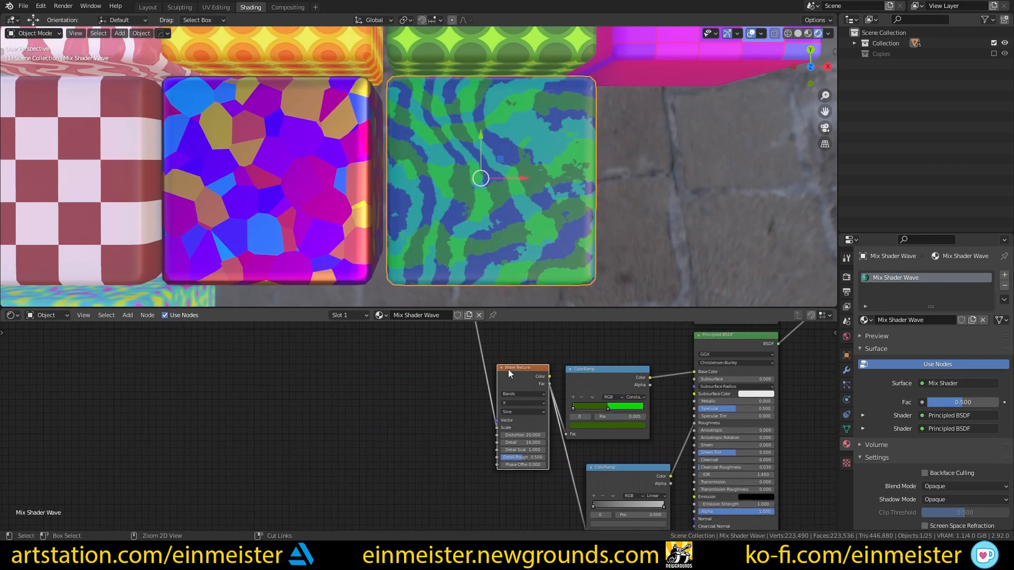
{"action": "key", "text": "ctrl+z"}
{"action": "scroll", "coordinate": [437, 400], "scroll_direction": "up", "scroll_amount": 3}
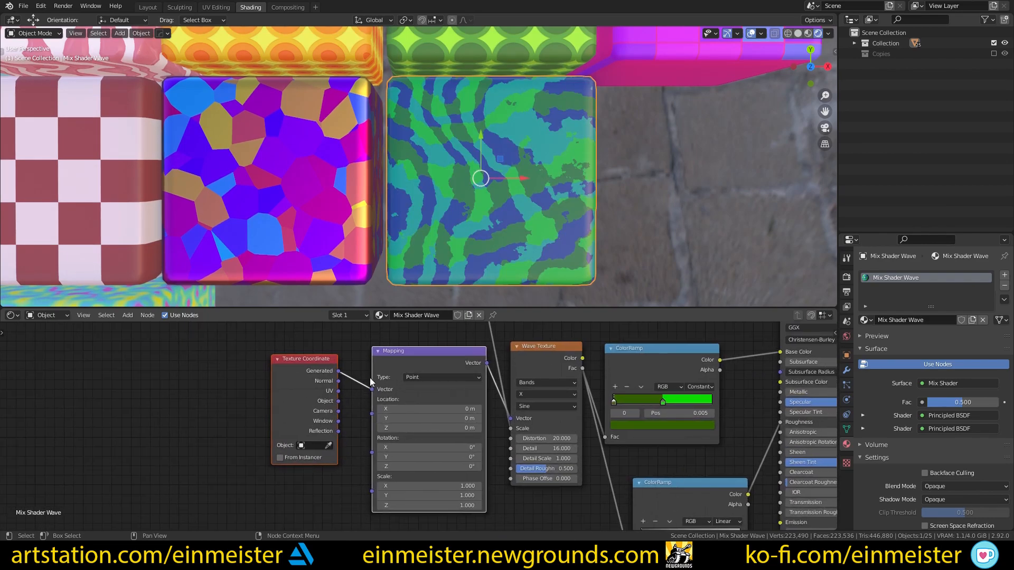
Try varying the lower Mapping node's Location X and Scale X, and move the node pair farther from the Wave Texture
{"action": "mouse_move", "coordinate": [390, 409]}
{"action": "left_mouse_down"}
{"action": "mouse_move", "coordinate": [470, 409]}
{"action": "mouse_move", "coordinate": [397, 410]}
{"action": "left_mouse_up"}
{"action": "mouse_move", "coordinate": [388, 486]}
{"action": "left_mouse_down"}
{"action": "mouse_move", "coordinate": [464, 486]}
{"action": "mouse_move", "coordinate": [410, 488]}
{"action": "left_mouse_up"}
{"action": "left_click_drag", "start_coordinate": [417, 362], "coordinate": [394, 360]}
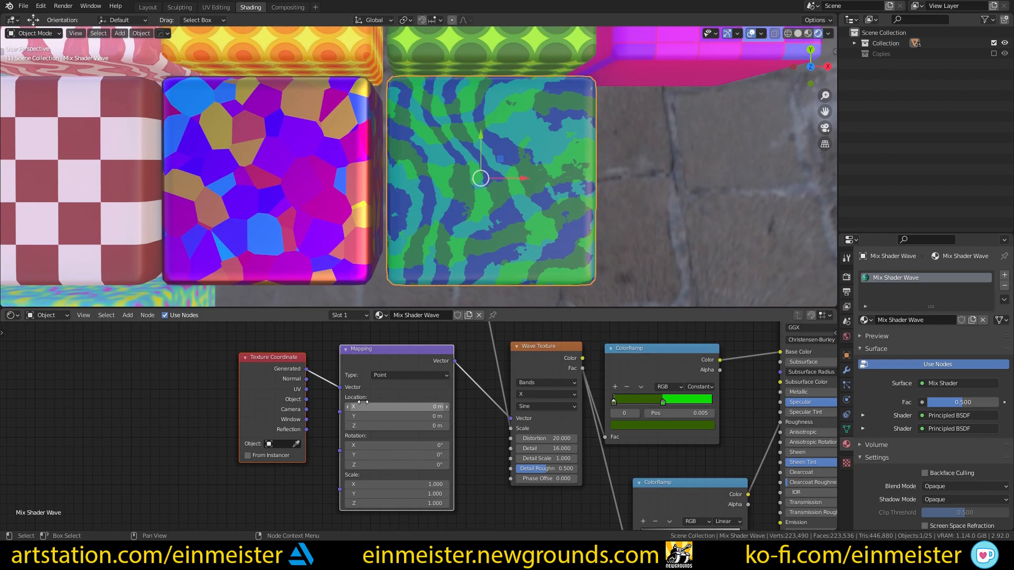
Examine the upper Mapping node, the shared Value node and the Mix Shader, comparing them with the cube's surface
{"action": "scroll", "coordinate": [434, 420], "scroll_direction": "down", "scroll_amount": 5}
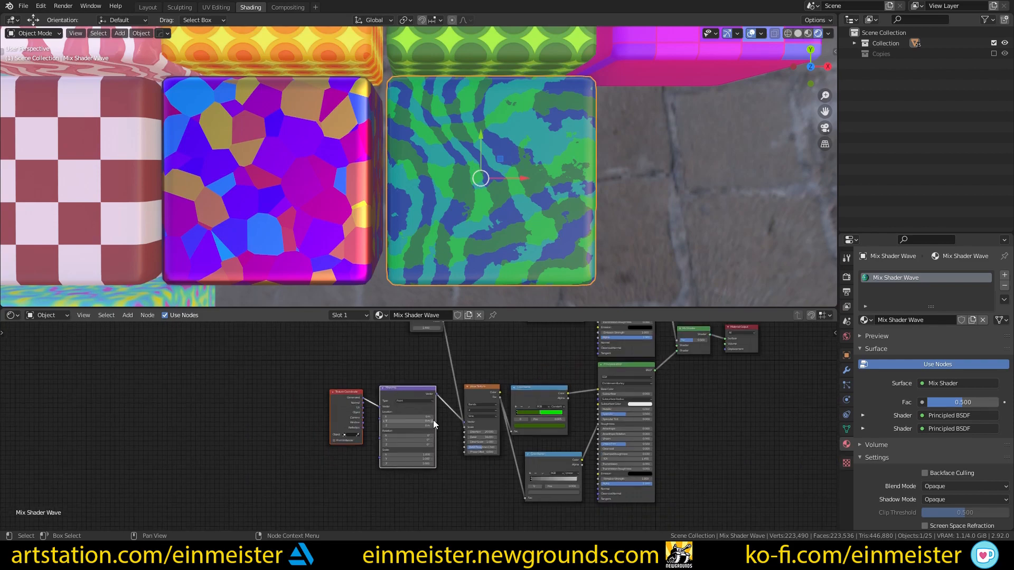
{"action": "scroll", "coordinate": [433, 420], "scroll_direction": "up", "scroll_amount": 5}
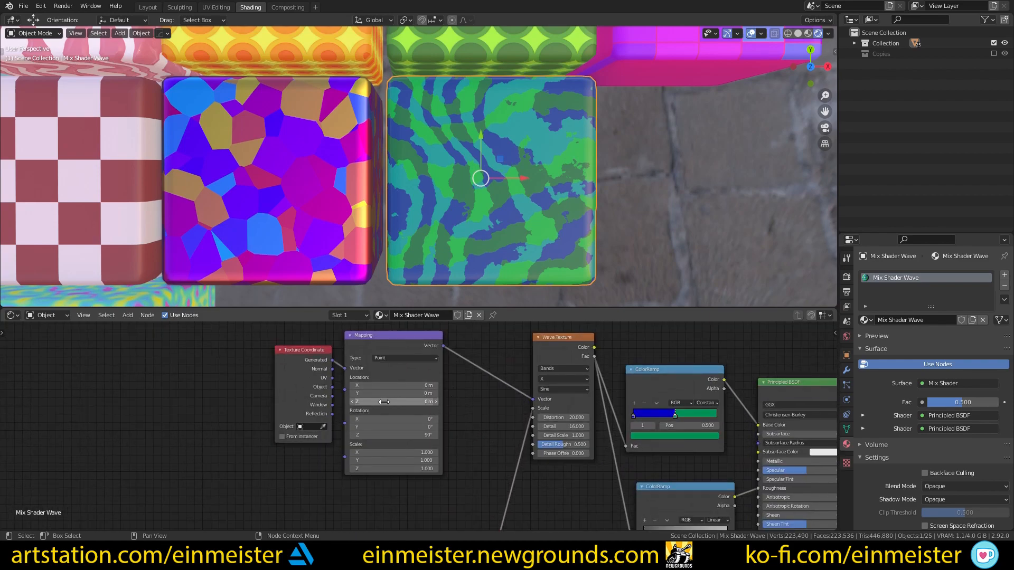
{"action": "scroll", "coordinate": [417, 423], "scroll_direction": "up", "scroll_amount": 2}
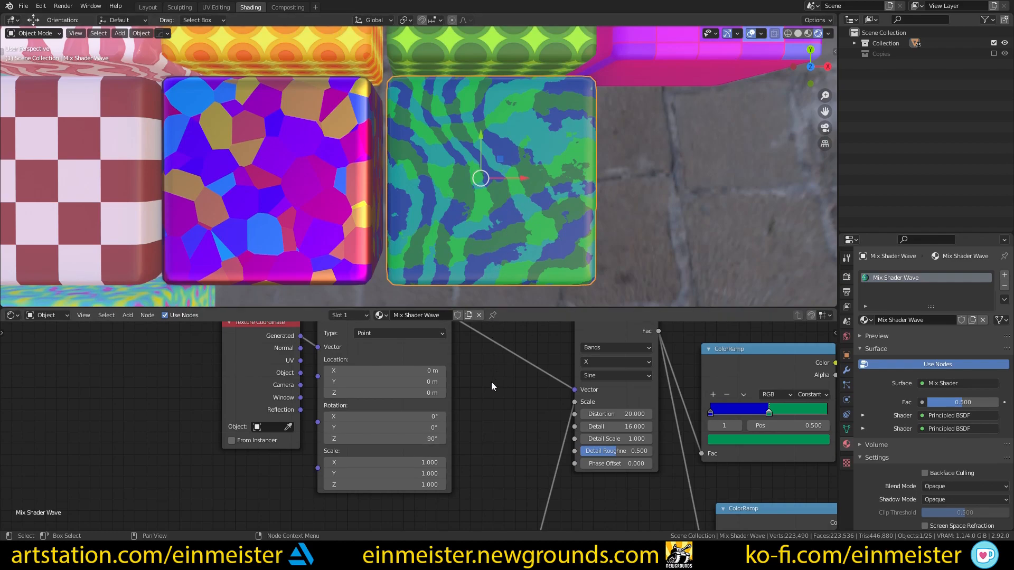
{"action": "scroll", "coordinate": [483, 404], "scroll_direction": "down", "scroll_amount": 4}
{"action": "middle_click_drag", "start_coordinate": [481, 408], "coordinate": [372, 336]}
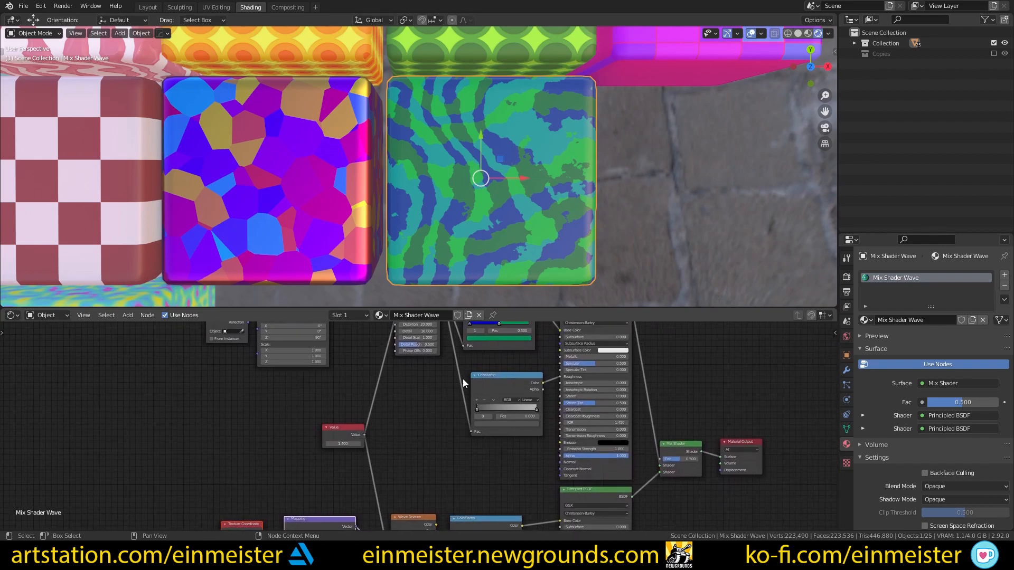
{"action": "middle_click_drag", "start_coordinate": [618, 446], "coordinate": [380, 385]}
{"action": "scroll", "coordinate": [380, 385], "scroll_direction": "up", "scroll_amount": 2}
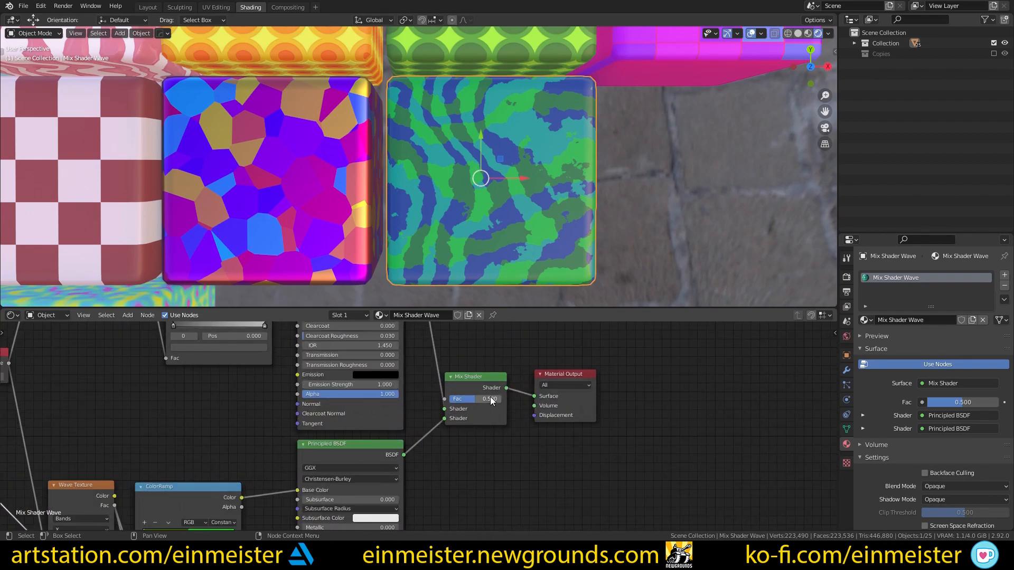
{"action": "scroll", "coordinate": [511, 207], "scroll_direction": "up", "scroll_amount": 3}
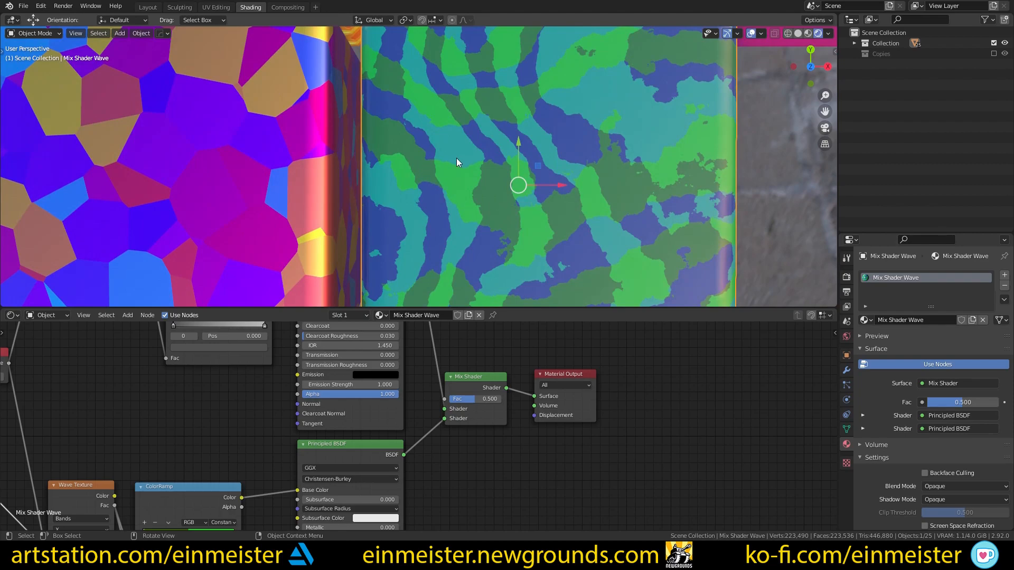
Examine the Mix Shader Wave cube from several angles, comparing its blended pattern with the upper and lower Wave Texture branches
{"action": "scroll", "coordinate": [437, 191], "scroll_direction": "down", "scroll_amount": 3}
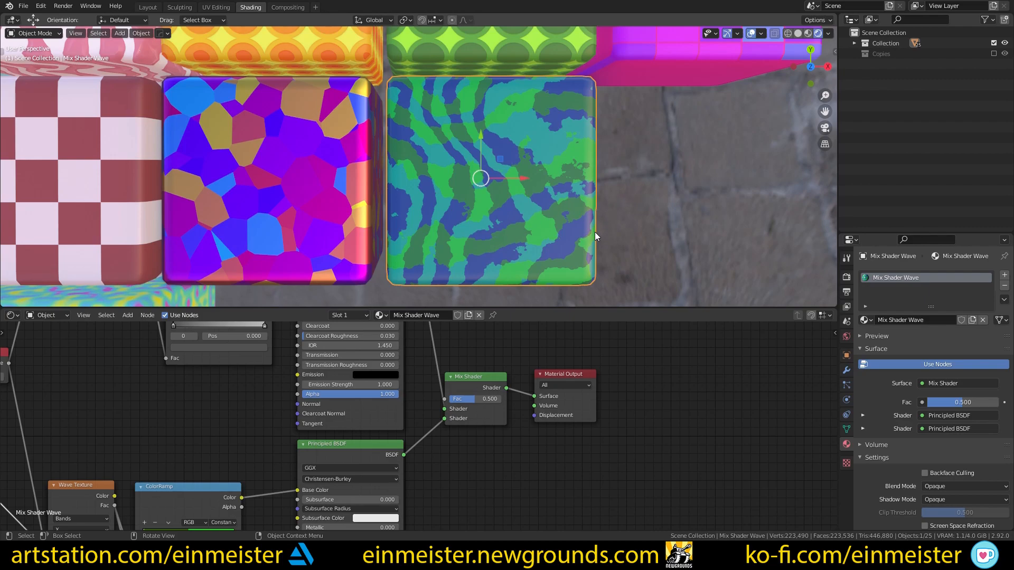
{"action": "scroll", "coordinate": [275, 388], "scroll_direction": "down", "scroll_amount": 2}
{"action": "middle_click_drag", "start_coordinate": [275, 388], "coordinate": [459, 451]}
{"action": "middle_click_drag", "start_coordinate": [356, 384], "coordinate": [412, 471]}
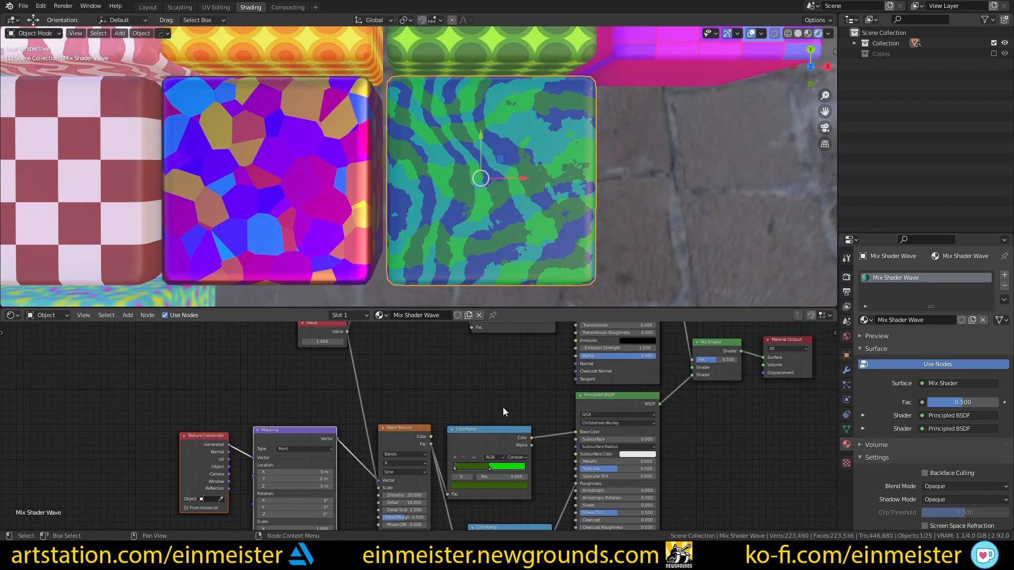
{"action": "middle_click_drag", "start_coordinate": [492, 392], "coordinate": [423, 334]}
{"action": "middle_click_drag", "start_coordinate": [429, 156], "coordinate": [471, 186]}
{"action": "scroll", "coordinate": [439, 216], "scroll_direction": "up", "scroll_amount": 4}
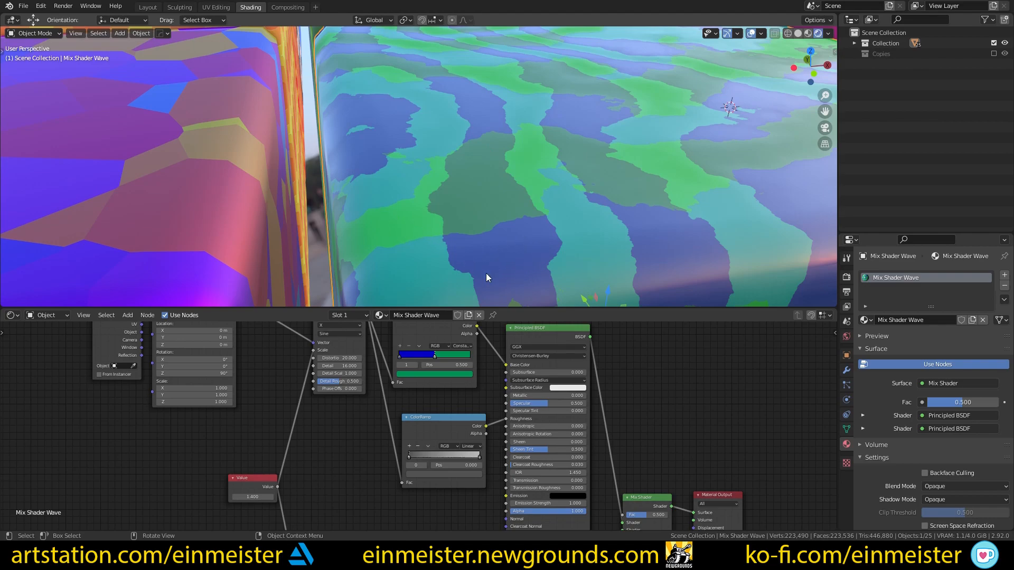
{"action": "scroll", "coordinate": [478, 233], "scroll_direction": "down", "scroll_amount": 5}
{"action": "middle_click_drag", "start_coordinate": [470, 182], "coordinate": [456, 204]}
{"action": "scroll", "coordinate": [420, 410], "scroll_direction": "down", "scroll_amount": 2}
{"action": "middle_click_drag", "start_coordinate": [379, 493], "coordinate": [341, 462]}
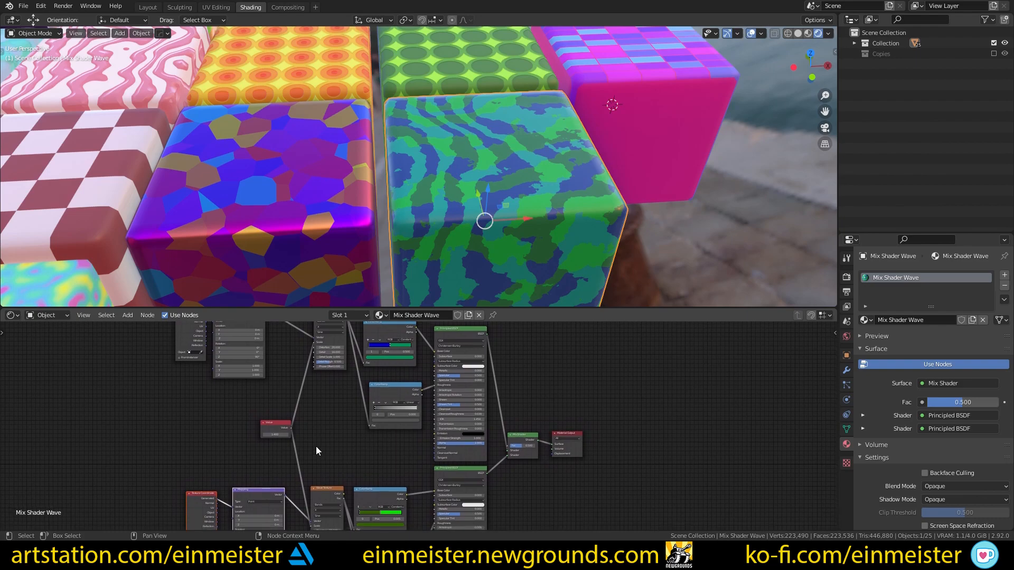
Inspect the shared Value node that drives the scale of both Wave Textures, and test its value field
{"action": "key", "text": "KP_Decimal"}
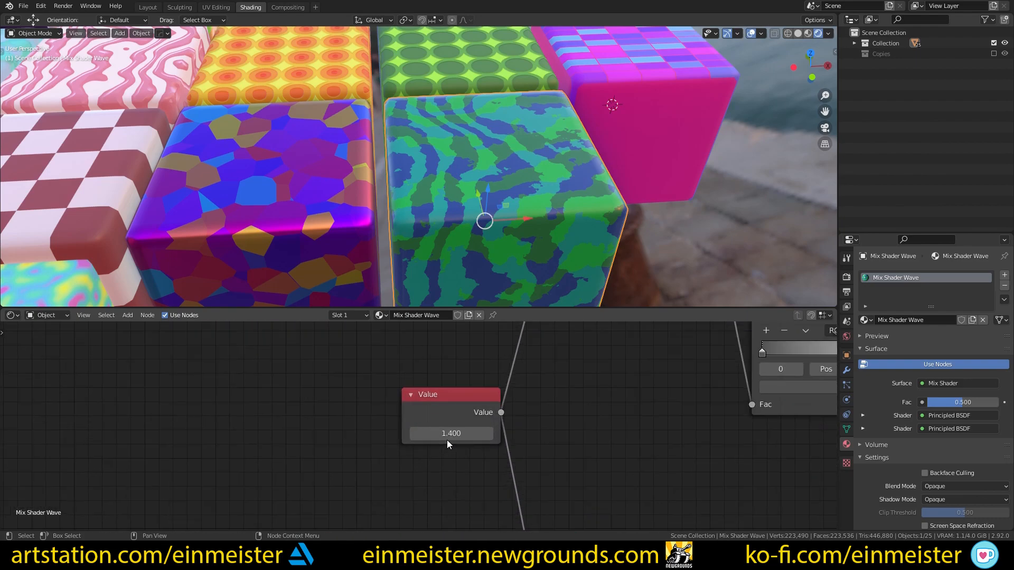
{"action": "scroll", "coordinate": [437, 435], "scroll_direction": "down", "scroll_amount": 7}
{"action": "middle_click_drag", "start_coordinate": [481, 385], "coordinate": [429, 470]}
{"action": "middle_click_drag", "start_coordinate": [480, 371], "coordinate": [498, 517]}
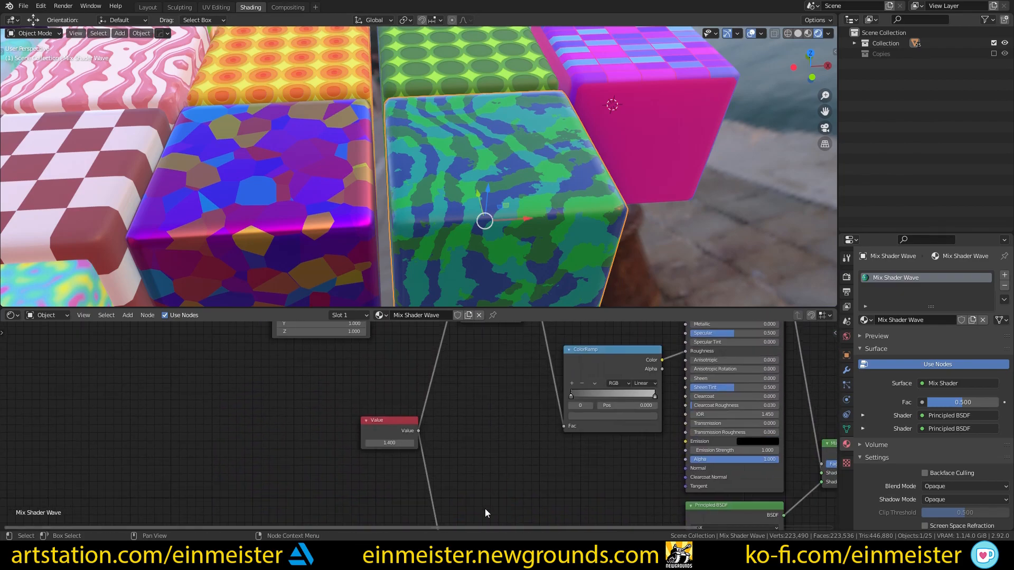
{"action": "mouse_move", "coordinate": [388, 444]}
{"action": "left_mouse_down"}
{"action": "mouse_move", "coordinate": [428, 444]}
{"action": "mouse_move", "coordinate": [378, 444]}
{"action": "left_mouse_up"}
{"action": "scroll", "coordinate": [460, 439], "scroll_direction": "down", "scroll_amount": 2}
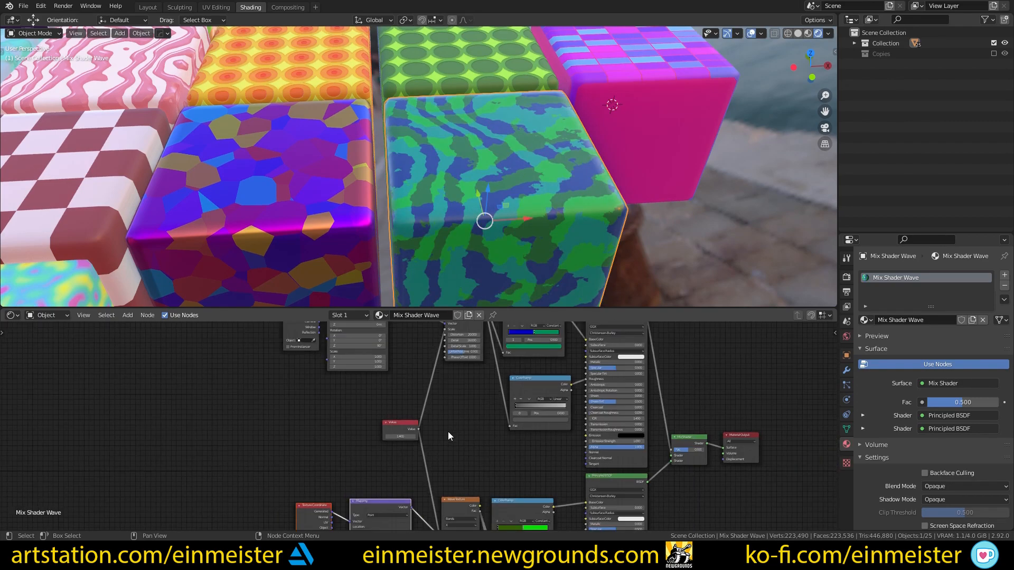
Move the whole upper shader branch up and away from the lower branch in the node tree
{"action": "middle_click_drag", "start_coordinate": [475, 430], "coordinate": [296, 449]}
{"action": "scroll", "coordinate": [296, 449], "scroll_direction": "down", "scroll_amount": 2}
{"action": "left_click_drag", "start_coordinate": [184, 422], "coordinate": [467, 361]}
{"action": "key", "text": "g"}
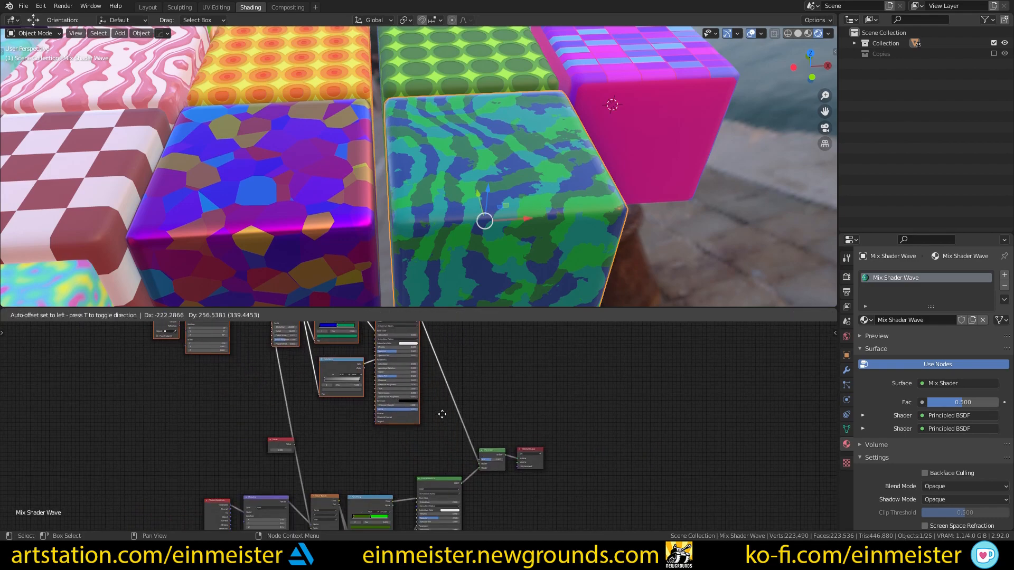
{"action": "left_click", "coordinate": [442, 414]}
{"action": "scroll", "coordinate": [369, 420], "scroll_direction": "down", "scroll_amount": 3}
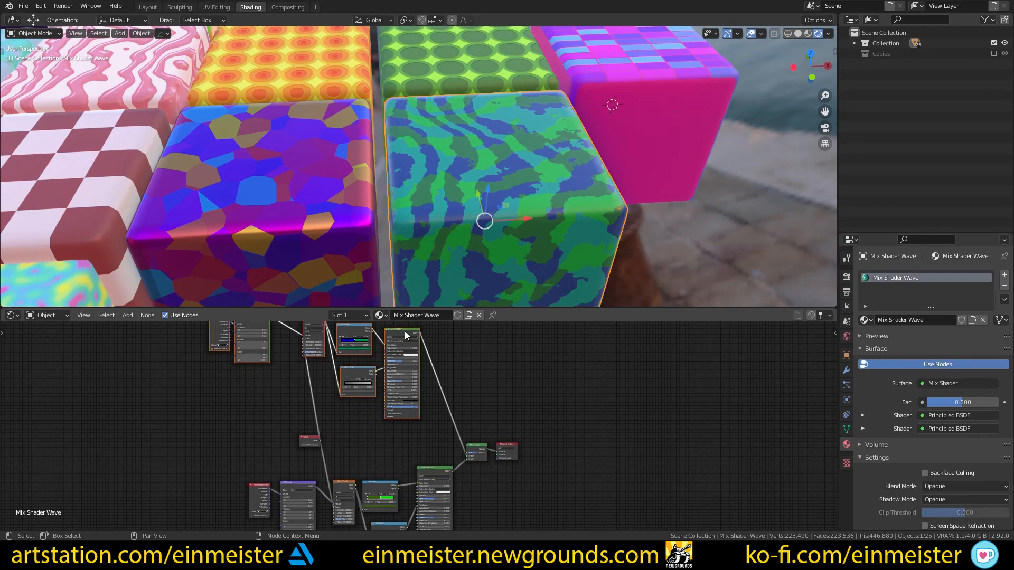
Try the Mix Shader with Fac at 0 to isolate the upper Principled BSDF, and restore Fac to 0.5
{"action": "scroll", "coordinate": [420, 348], "scroll_direction": "up", "scroll_amount": 2}
{"action": "middle_click_drag", "start_coordinate": [452, 398], "coordinate": [470, 436]}
{"action": "scroll", "coordinate": [470, 436], "scroll_direction": "up", "scroll_amount": 2}
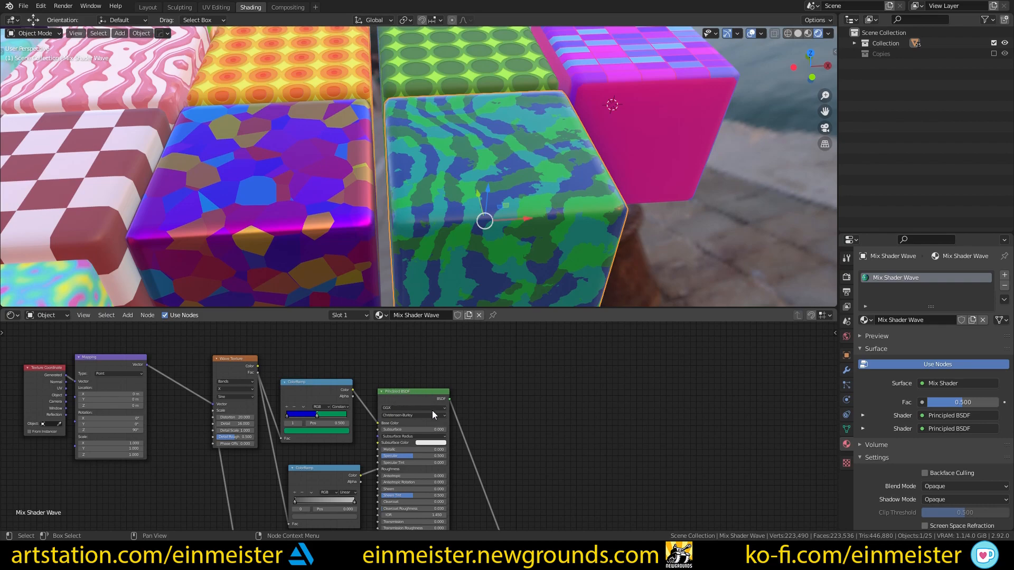
{"action": "scroll", "coordinate": [487, 473], "scroll_direction": "down", "scroll_amount": 2}
{"action": "middle_click_drag", "start_coordinate": [487, 473], "coordinate": [492, 410]}
{"action": "scroll", "coordinate": [492, 408], "scroll_direction": "up", "scroll_amount": 2}
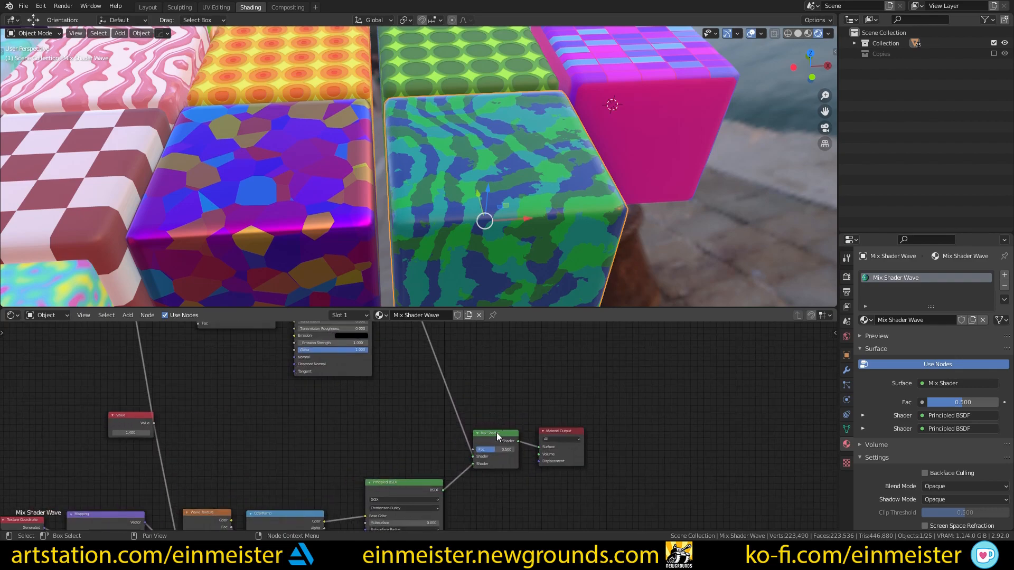
{"action": "scroll", "coordinate": [560, 463], "scroll_direction": "up", "scroll_amount": 5}
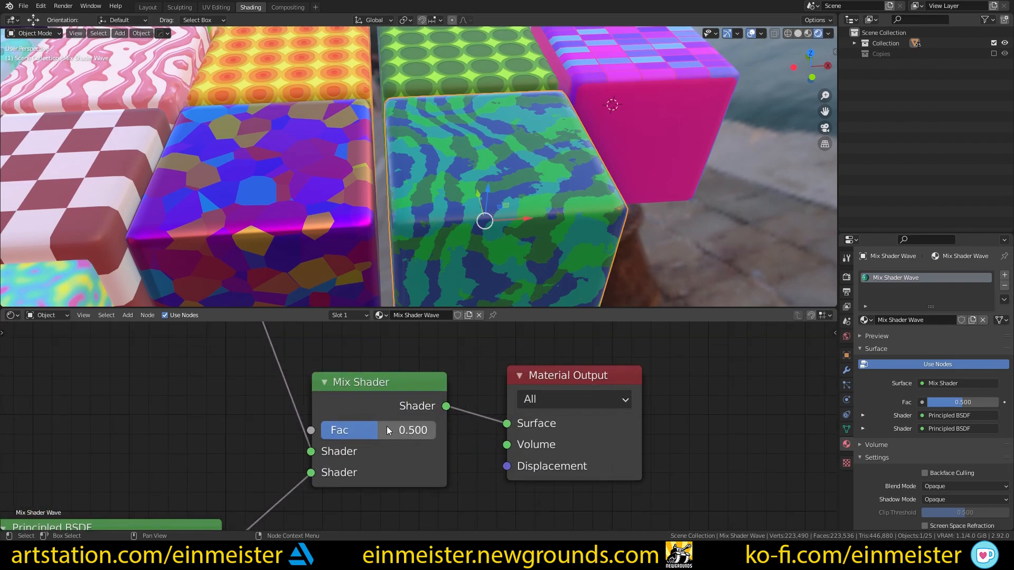
{"action": "scroll", "coordinate": [485, 267], "scroll_direction": "up", "scroll_amount": 3}
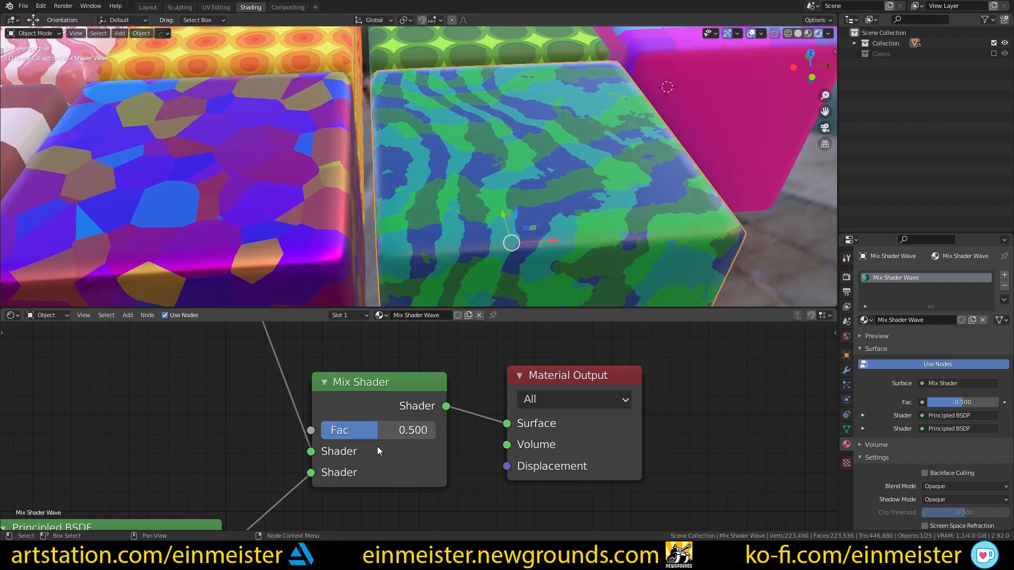
{"action": "left_click_drag", "start_coordinate": [367, 438], "coordinate": [310, 438]}
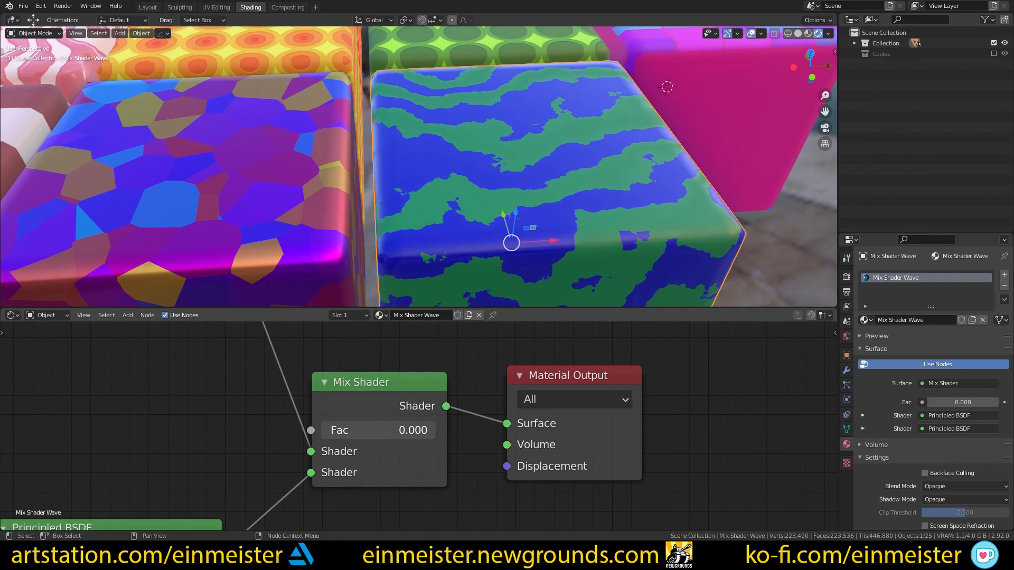
{"action": "left_click_drag", "start_coordinate": [324, 430], "coordinate": [379, 430]}
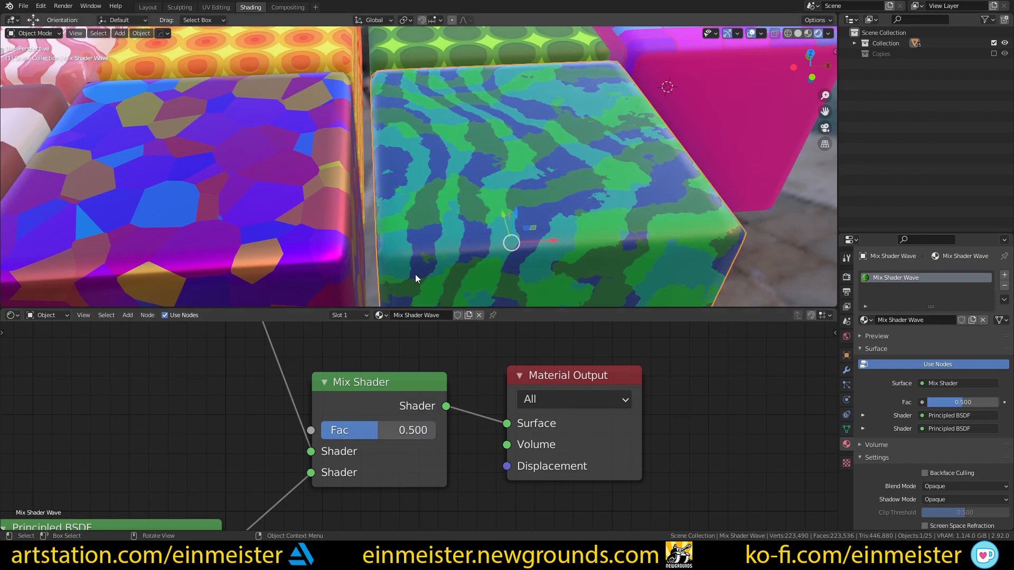
{"action": "scroll", "coordinate": [416, 274], "scroll_direction": "down", "scroll_amount": 4}
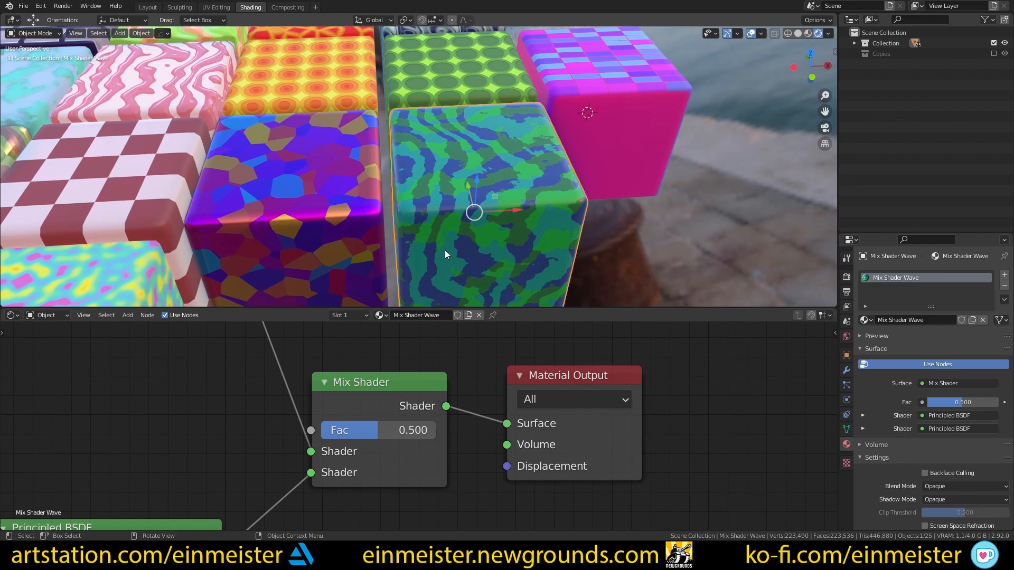
Move the upper shader branch back close above the lower branch, and deselect its nodes
{"action": "scroll", "coordinate": [262, 386], "scroll_direction": "down", "scroll_amount": 6}
{"action": "middle_click_drag", "start_coordinate": [287, 390], "coordinate": [435, 487]}
{"action": "left_click_drag", "start_coordinate": [167, 445], "coordinate": [488, 353]}
{"action": "key", "text": "g"}
{"action": "left_click", "coordinate": [522, 411]}
{"action": "middle_click_drag", "start_coordinate": [522, 411], "coordinate": [511, 341]}
{"action": "left_click", "coordinate": [528, 381]}
{"action": "scroll", "coordinate": [507, 396], "scroll_direction": "down", "scroll_amount": 2}
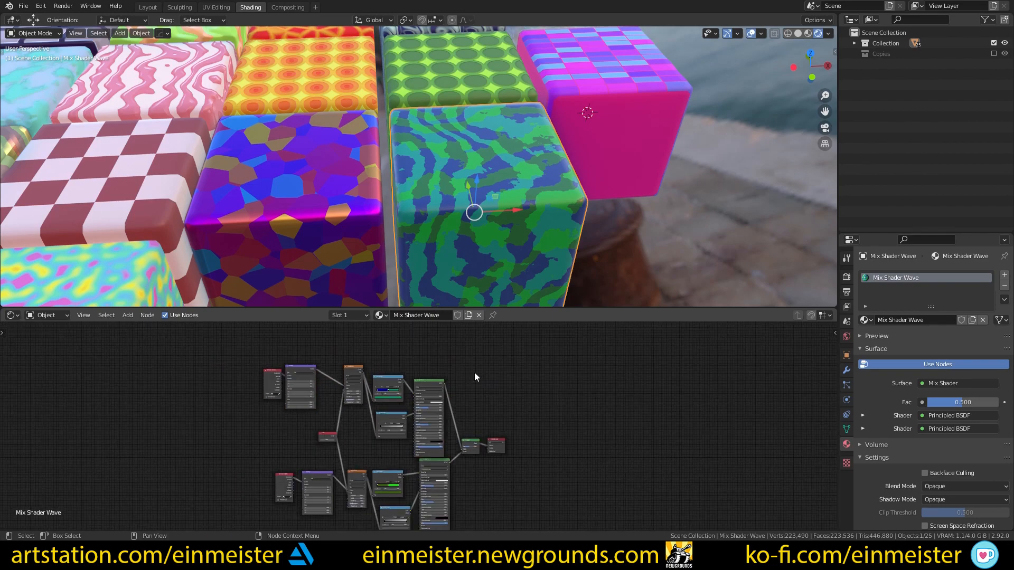
Select the purple Voronoi cube at the edge of the cube grid to show its material nodes
{"action": "scroll", "coordinate": [338, 214], "scroll_direction": "down", "scroll_amount": 3}
{"action": "middle_click_drag", "start_coordinate": [338, 215], "coordinate": [341, 240]}
{"action": "middle_click_drag", "start_coordinate": [277, 217], "coordinate": [376, 164], "text": "shift"}
{"action": "left_click", "coordinate": [374, 165]}
{"action": "scroll", "coordinate": [341, 214], "scroll_direction": "up", "scroll_amount": 4}
{"action": "middle_click_drag", "start_coordinate": [341, 213], "coordinate": [438, 198], "text": "shift"}
{"action": "scroll", "coordinate": [429, 419], "scroll_direction": "up", "scroll_amount": 2}
{"action": "scroll", "coordinate": [430, 420], "scroll_direction": "up", "scroll_amount": 2}
Examine how the purple material's Voronoi Texture and ColorRamp feed Metallic and Roughness
{"action": "middle_click_drag", "start_coordinate": [451, 406], "coordinate": [373, 380]}
{"action": "scroll", "coordinate": [412, 366], "scroll_direction": "up", "scroll_amount": 6}
{"action": "scroll", "coordinate": [365, 379], "scroll_direction": "up", "scroll_amount": 2}
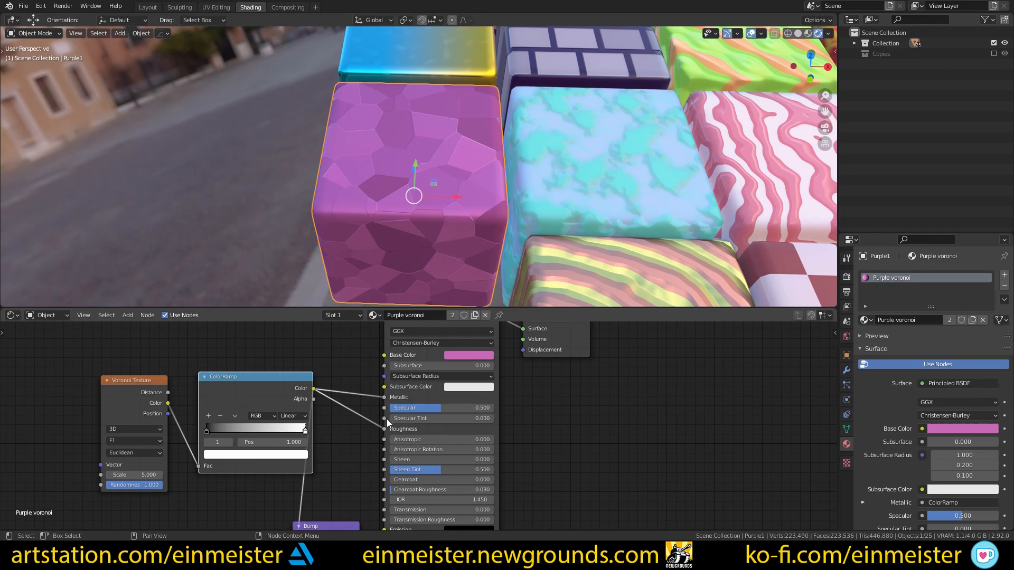
{"action": "scroll", "coordinate": [465, 454], "scroll_direction": "down", "scroll_amount": 1}
{"action": "scroll", "coordinate": [401, 440], "scroll_direction": "up", "scroll_amount": 2}
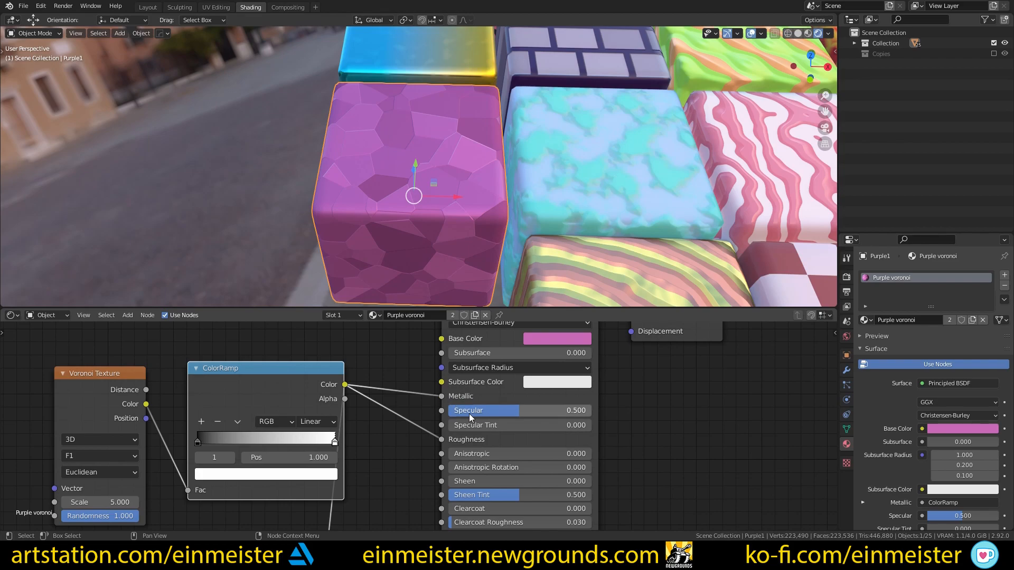
Examine the purple cube's faceted surface together with its Bump node and Strength setting
{"action": "middle_click_drag", "start_coordinate": [430, 285], "coordinate": [456, 224]}
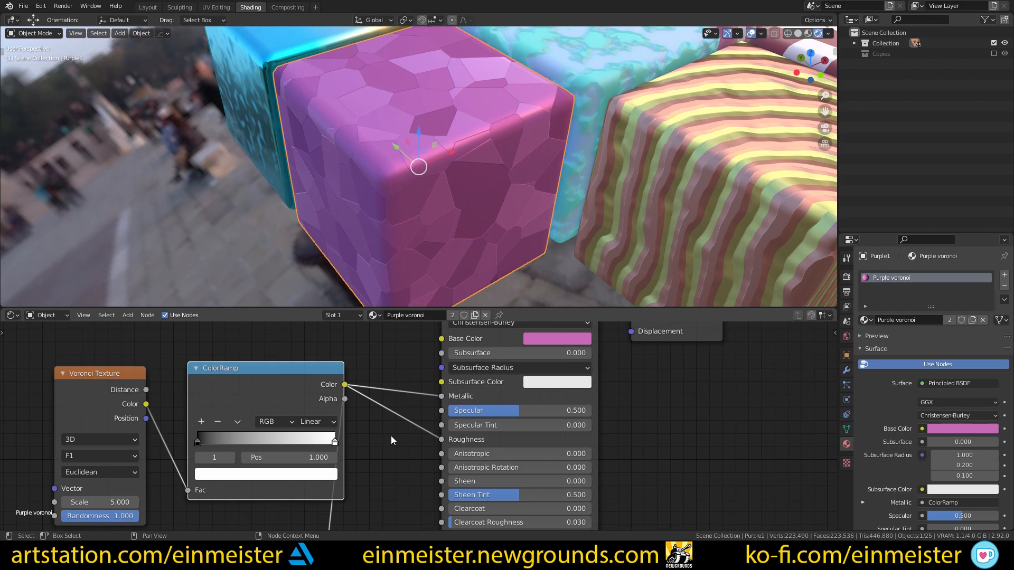
{"action": "scroll", "coordinate": [391, 436], "scroll_direction": "down", "scroll_amount": 2}
{"action": "scroll", "coordinate": [409, 417], "scroll_direction": "up", "scroll_amount": 3}
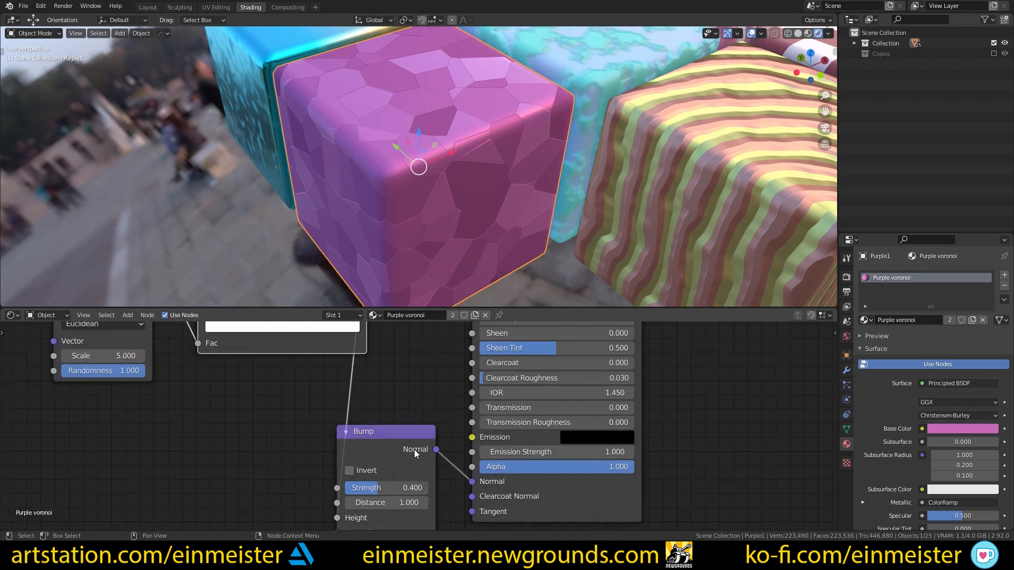
{"action": "scroll", "coordinate": [414, 449], "scroll_direction": "up", "scroll_amount": 1}
{"action": "mouse_move", "coordinate": [384, 502]}
{"action": "left_mouse_down"}
{"action": "mouse_move", "coordinate": [437, 502]}
{"action": "mouse_move", "coordinate": [361, 502]}
{"action": "mouse_move", "coordinate": [384, 502]}
{"action": "left_mouse_up"}
{"action": "middle_click_drag", "start_coordinate": [401, 232], "coordinate": [424, 237]}
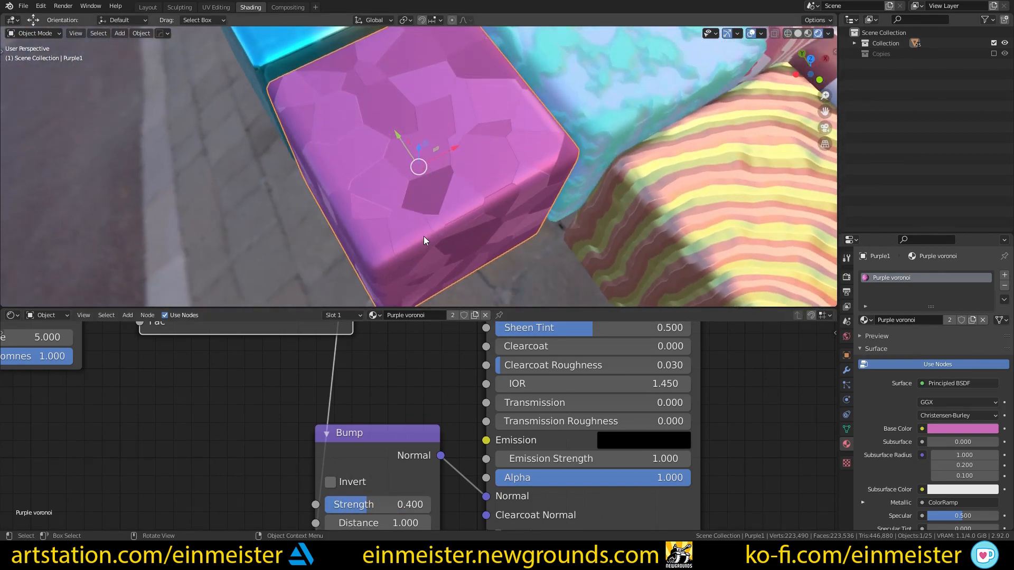
Try inverting the purple material's Bump effect, and restore it to non-inverted
{"action": "scroll", "coordinate": [420, 254], "scroll_direction": "up", "scroll_amount": 4}
{"action": "mouse_move", "coordinate": [384, 505]}
{"action": "left_mouse_down"}
{"action": "mouse_move", "coordinate": [353, 504]}
{"action": "mouse_move", "coordinate": [430, 504]}
{"action": "mouse_move", "coordinate": [367, 504]}
{"action": "left_mouse_up"}
{"action": "left_click", "coordinate": [351, 482]}
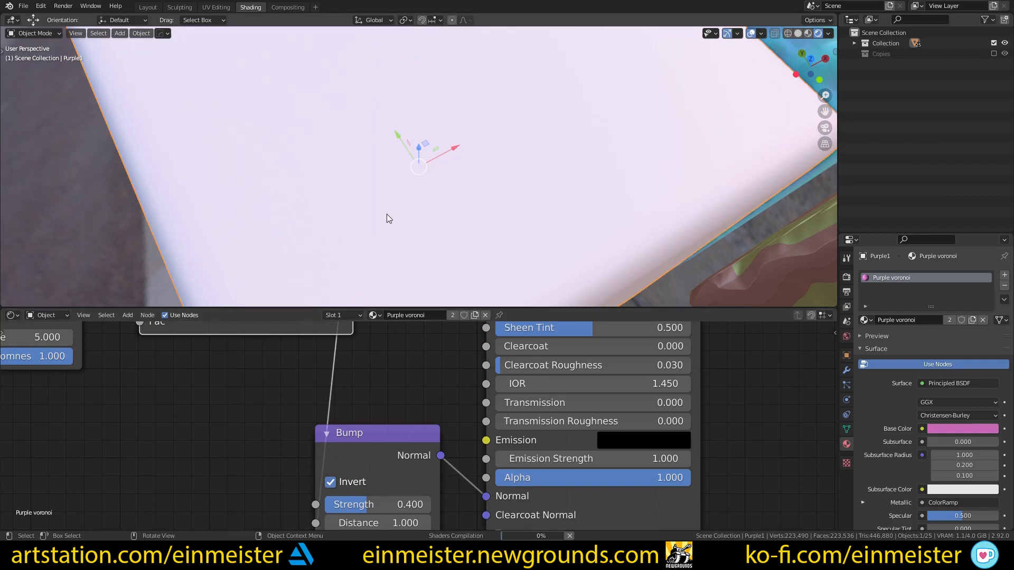
{"action": "scroll", "coordinate": [399, 233], "scroll_direction": "down", "scroll_amount": 4}
{"action": "left_click", "coordinate": [338, 484]}
{"action": "left_click", "coordinate": [338, 483]}
Select the blue and teal subsurface cube beside the purple one to show its material nodes
{"action": "scroll", "coordinate": [411, 214], "scroll_direction": "down", "scroll_amount": 8}
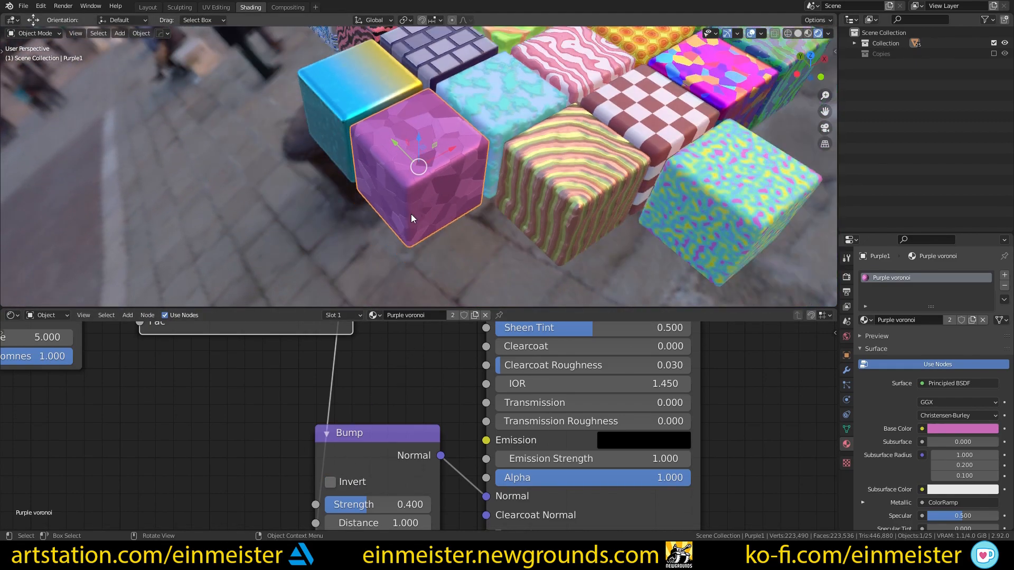
{"action": "middle_click_drag", "start_coordinate": [420, 179], "coordinate": [374, 220]}
{"action": "scroll", "coordinate": [374, 219], "scroll_direction": "up", "scroll_amount": 3}
{"action": "scroll", "coordinate": [374, 222], "scroll_direction": "up", "scroll_amount": 2}
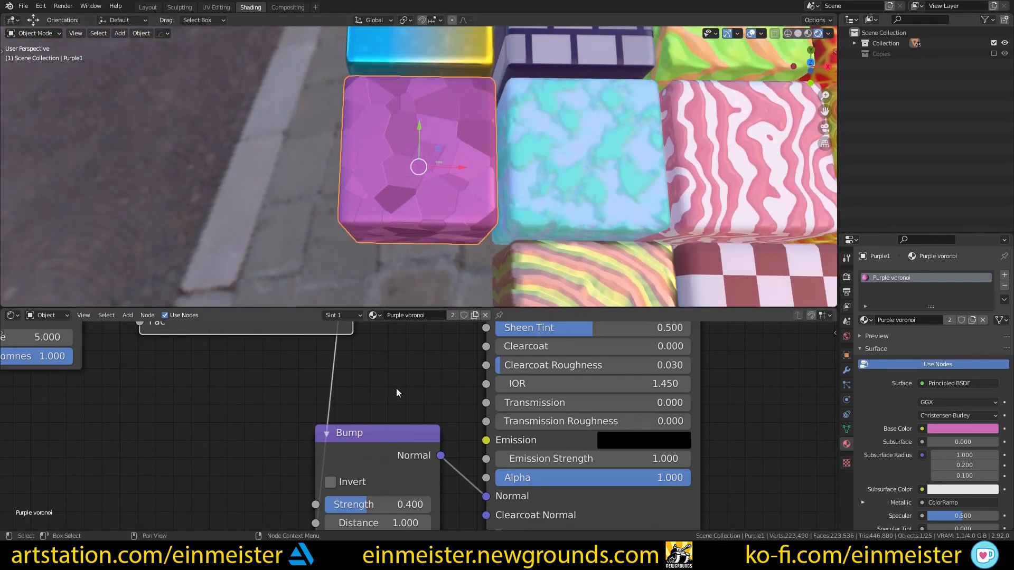
{"action": "left_click", "coordinate": [525, 196]}
{"action": "scroll", "coordinate": [366, 399], "scroll_direction": "down", "scroll_amount": 2}
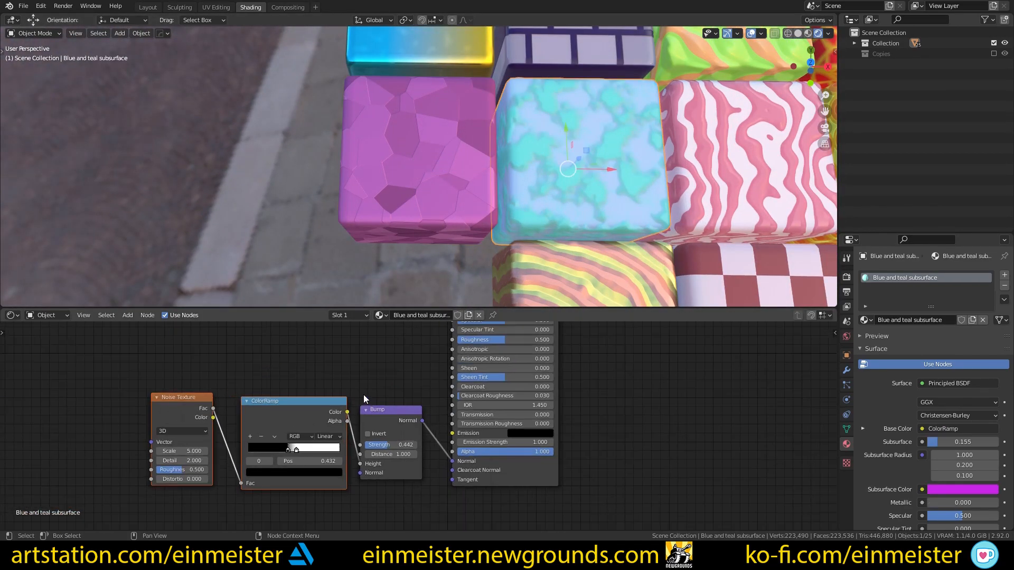
Examine the lower Noise Texture, ColorRamp and Bump chain feeding the Principled BSDF's Normal input
{"action": "middle_click_drag", "start_coordinate": [363, 395], "coordinate": [408, 424]}
{"action": "scroll", "coordinate": [378, 428], "scroll_direction": "down", "scroll_amount": 1}
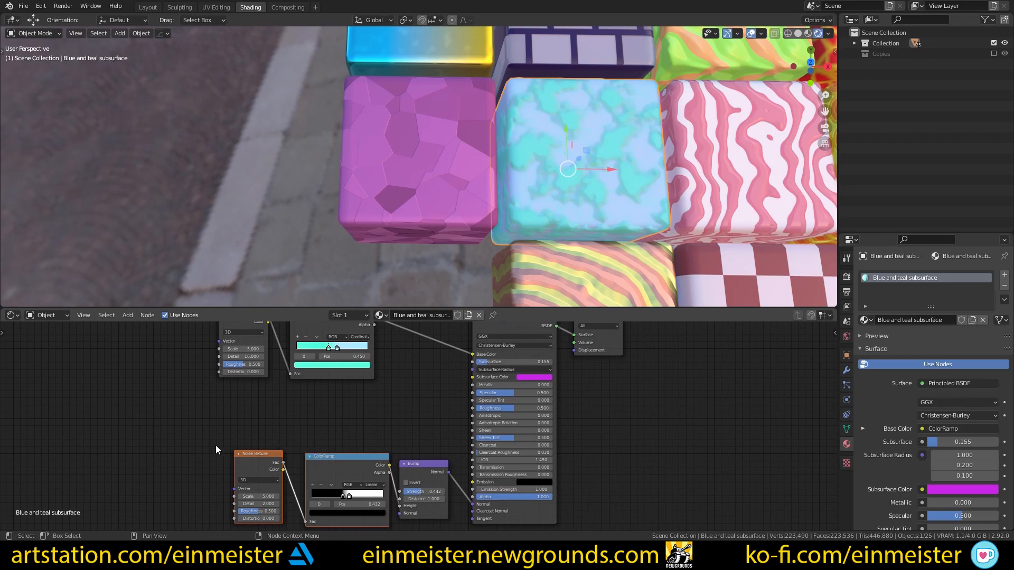
{"action": "scroll", "coordinate": [285, 411], "scroll_direction": "down", "scroll_amount": 1}
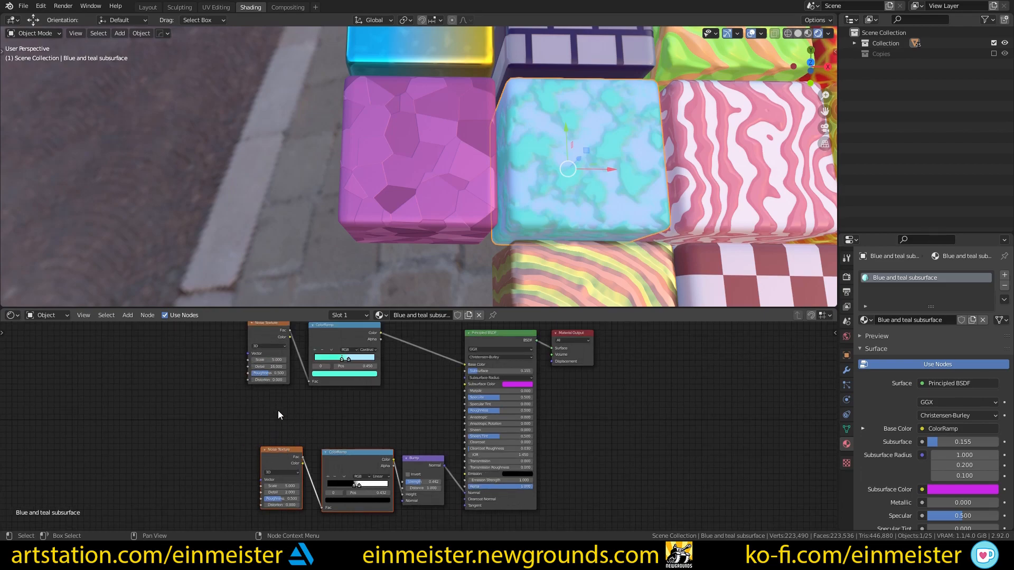
{"action": "middle_click_drag", "start_coordinate": [581, 227], "coordinate": [317, 306], "text": "shift"}
{"action": "scroll", "coordinate": [284, 493], "scroll_direction": "up", "scroll_amount": 2}
{"action": "left_click", "coordinate": [283, 439]}
{"action": "middle_click_drag", "start_coordinate": [282, 439], "coordinate": [293, 403]}
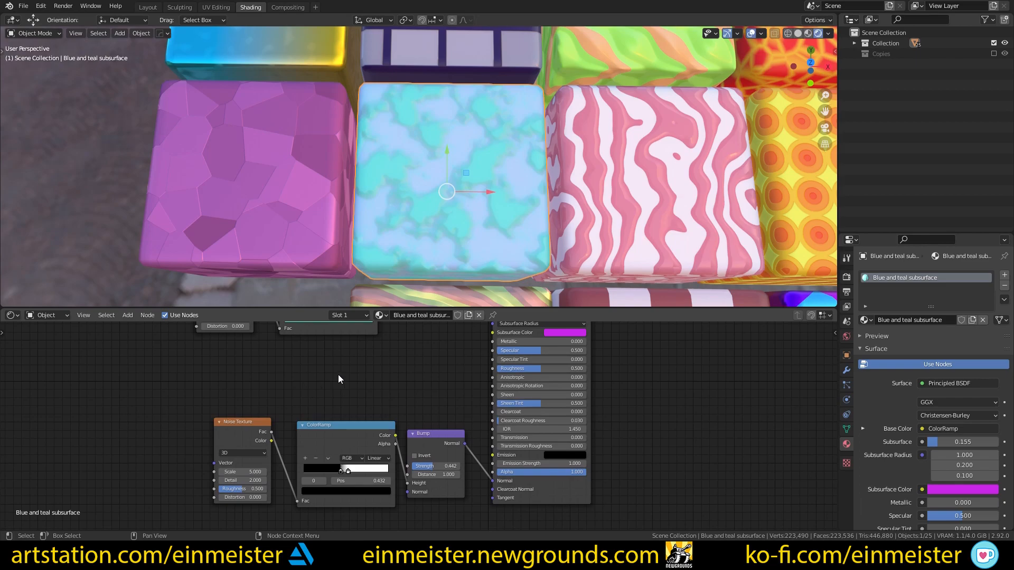
{"action": "middle_click_drag", "start_coordinate": [338, 375], "coordinate": [343, 395]}
{"action": "scroll", "coordinate": [343, 396], "scroll_direction": "down", "scroll_amount": 1}
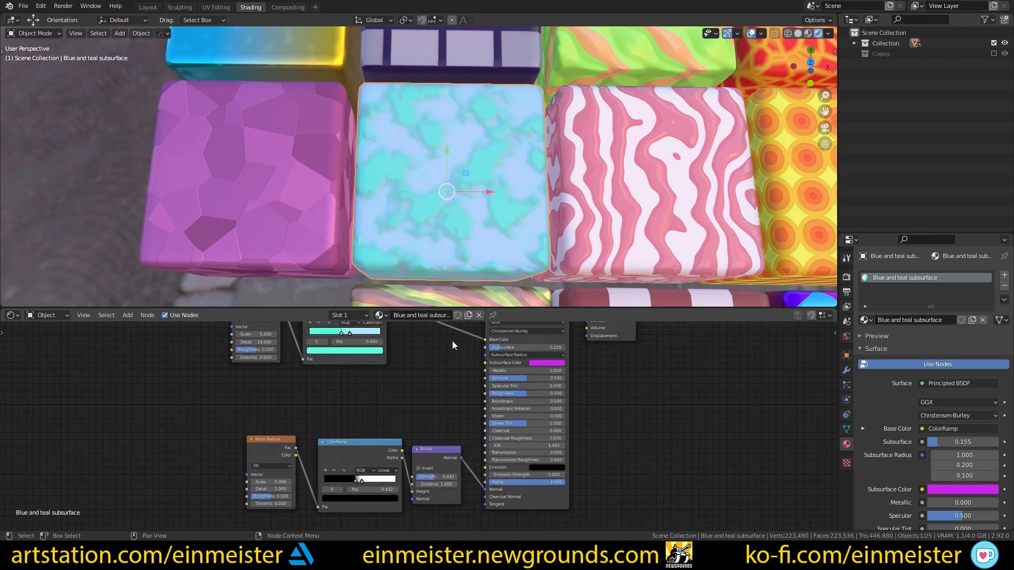
Compare the upper Noise Texture and ColorRamp feeding Base Color with the cube's surface and the lower bump chain
{"action": "middle_click_drag", "start_coordinate": [384, 388], "coordinate": [408, 458]}
{"action": "scroll", "coordinate": [396, 458], "scroll_direction": "up", "scroll_amount": 5}
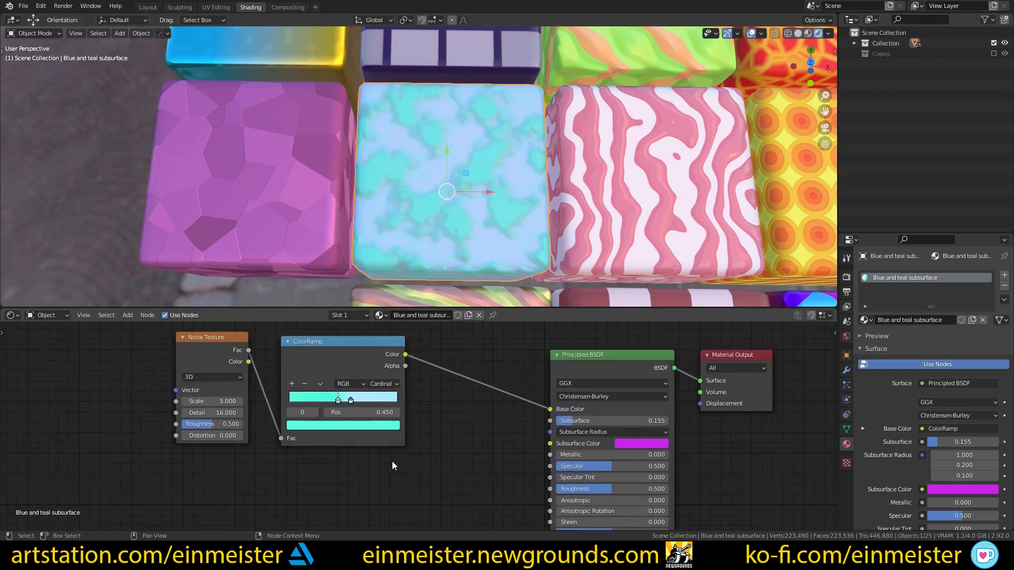
{"action": "scroll", "coordinate": [370, 261], "scroll_direction": "up", "scroll_amount": 5}
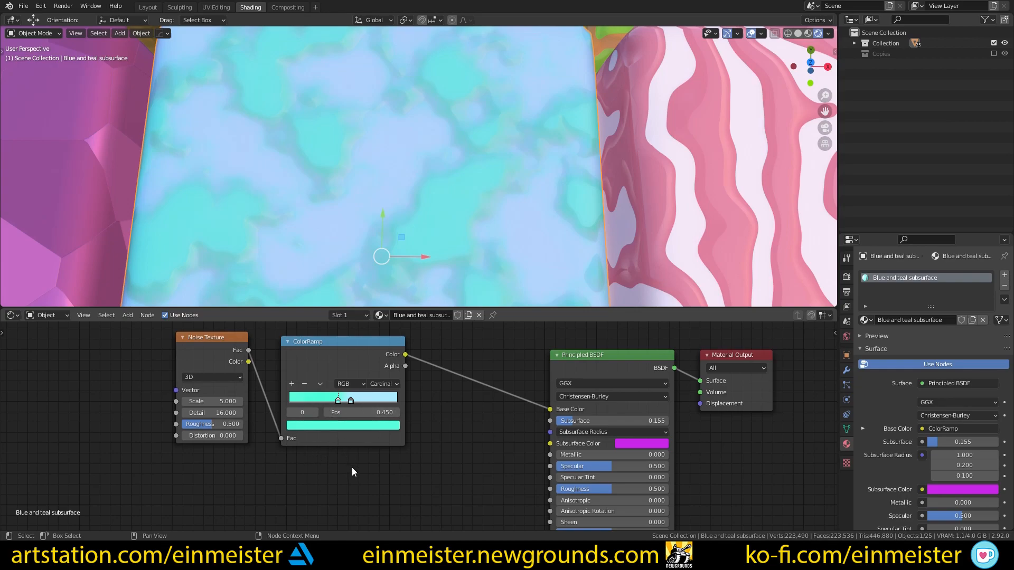
{"action": "scroll", "coordinate": [352, 468], "scroll_direction": "down", "scroll_amount": 2}
{"action": "middle_click_drag", "start_coordinate": [352, 474], "coordinate": [335, 366]}
{"action": "scroll", "coordinate": [338, 401], "scroll_direction": "up", "scroll_amount": 2}
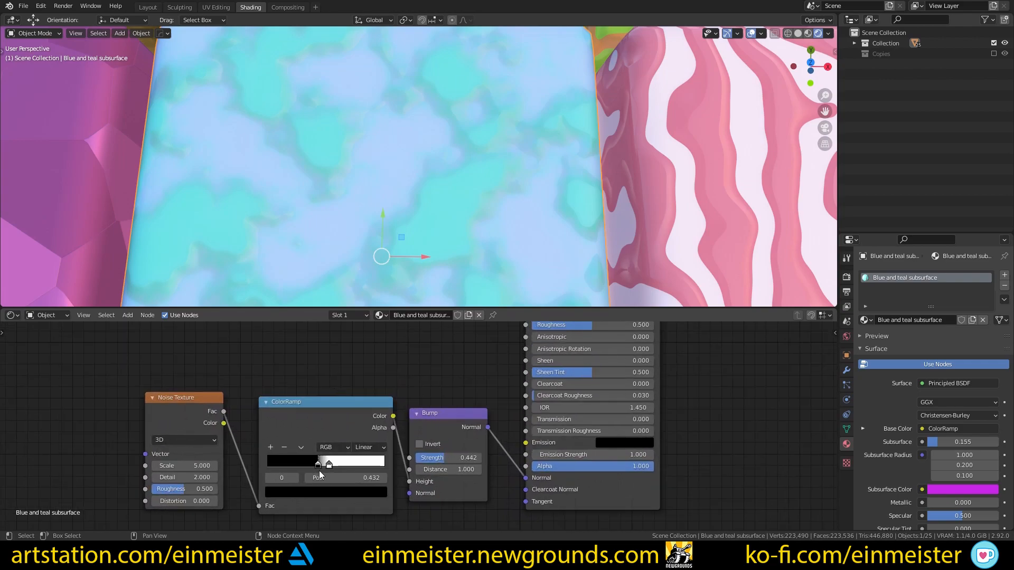
Test the color stops of the ColorRamp feeding the Bump node, and inspect the teal cube's relief up close
{"action": "mouse_move", "coordinate": [319, 468]}
{"action": "left_mouse_down"}
{"action": "mouse_move", "coordinate": [283, 470]}
{"action": "mouse_move", "coordinate": [337, 468]}
{"action": "left_mouse_up"}
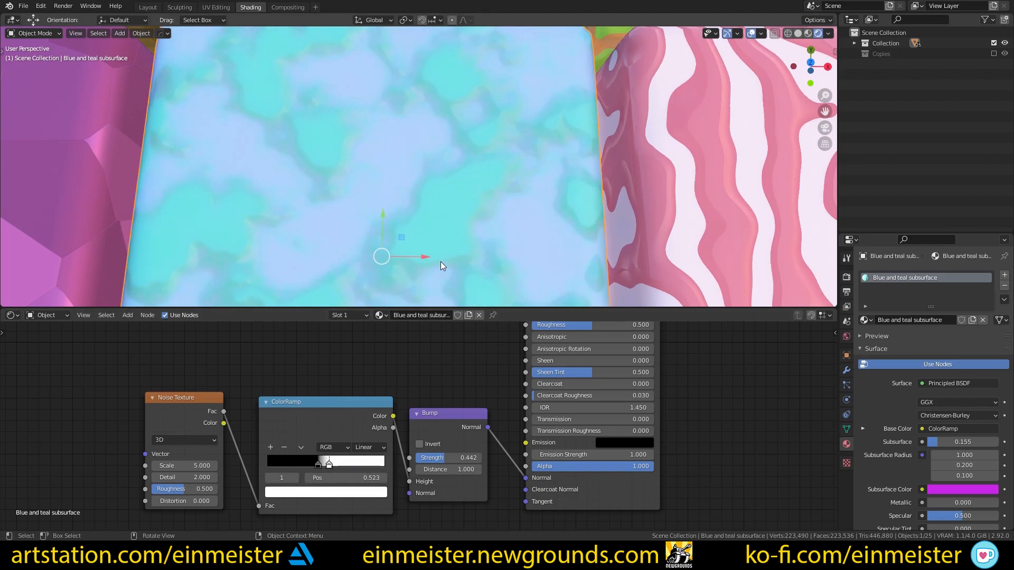
{"action": "middle_click_drag", "start_coordinate": [447, 233], "coordinate": [415, 233]}
{"action": "scroll", "coordinate": [415, 233], "scroll_direction": "up", "scroll_amount": 2}
{"action": "scroll", "coordinate": [415, 233], "scroll_direction": "up", "scroll_amount": 2}
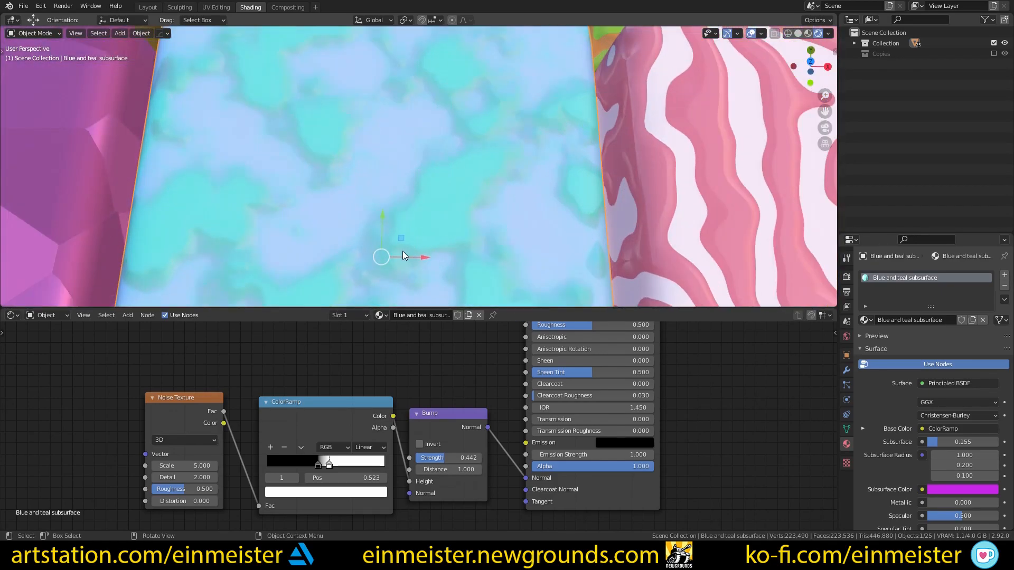
Select the pink-and-white striped cube beside the teal one and bring its material nodes and surface into view
{"action": "scroll", "coordinate": [377, 269], "scroll_direction": "down", "scroll_amount": 4}
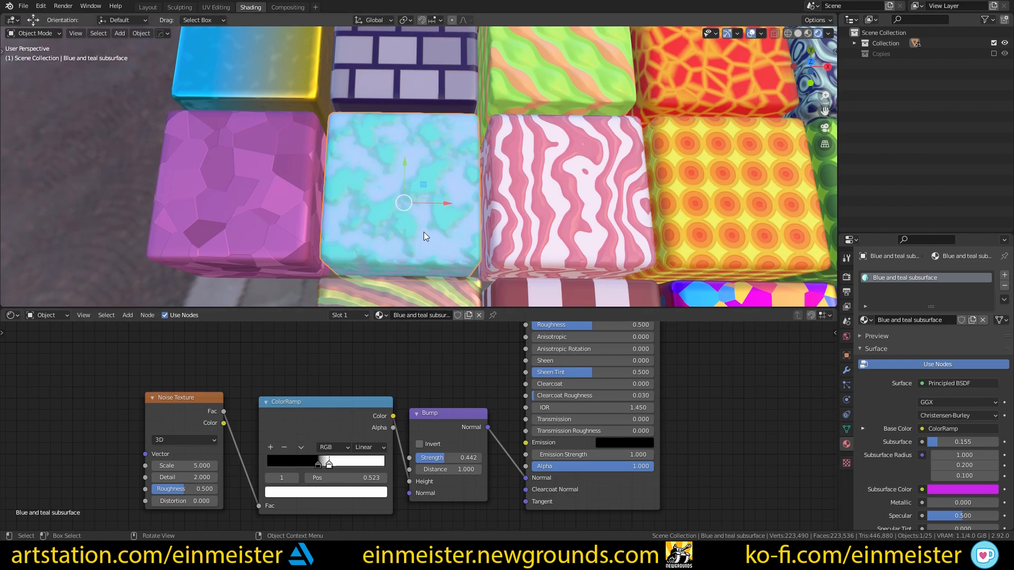
{"action": "scroll", "coordinate": [456, 372], "scroll_direction": "down", "scroll_amount": 1}
{"action": "middle_click_drag", "start_coordinate": [455, 373], "coordinate": [366, 458]}
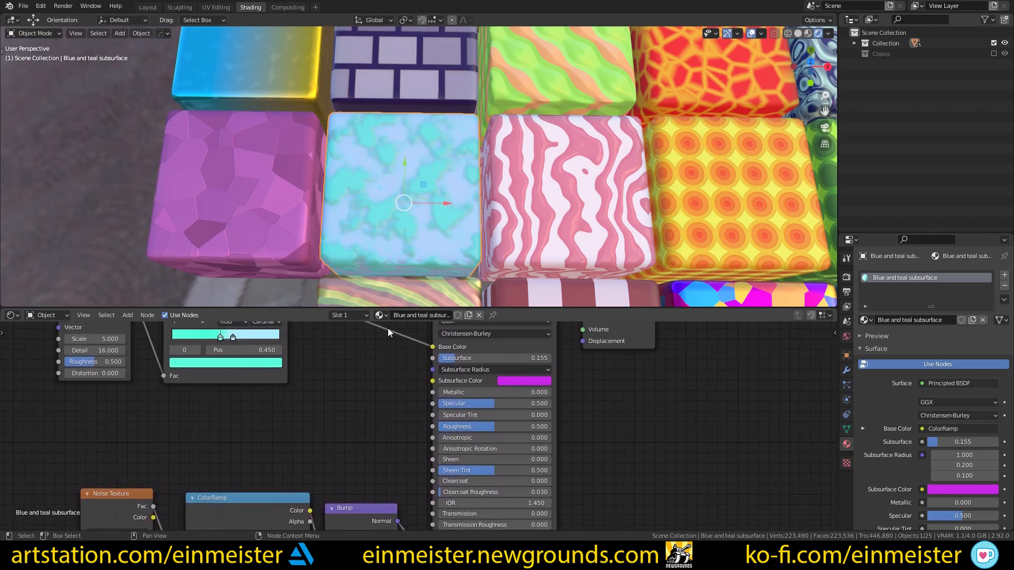
{"action": "middle_click_drag", "start_coordinate": [395, 285], "coordinate": [390, 238]}
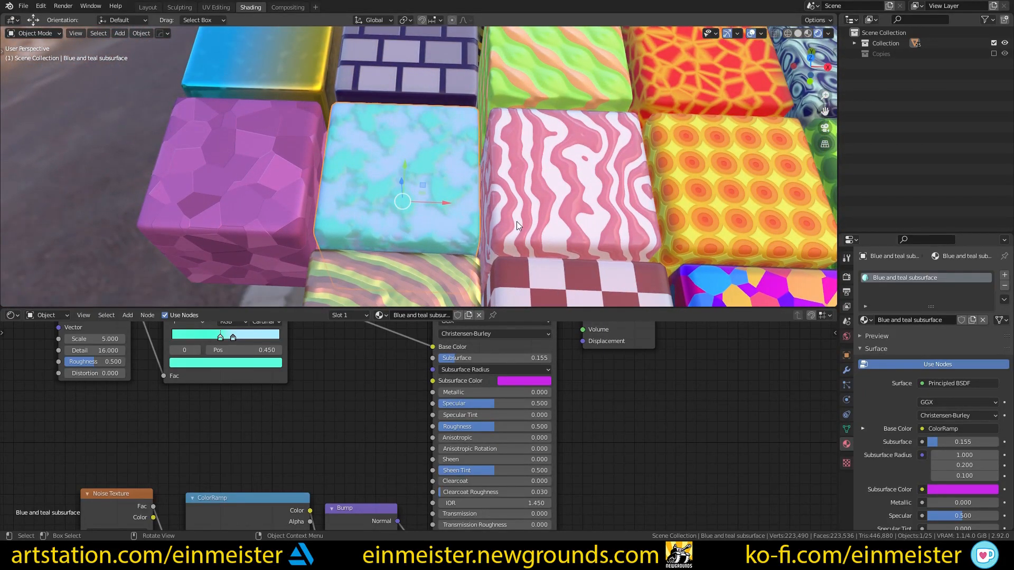
{"action": "left_click", "coordinate": [539, 220]}
{"action": "middle_click_drag", "start_coordinate": [320, 391], "coordinate": [197, 415]}
{"action": "middle_click_drag", "start_coordinate": [501, 255], "coordinate": [390, 198], "text": "shift"}
{"action": "scroll", "coordinate": [336, 246], "scroll_direction": "up", "scroll_amount": 2}
{"action": "scroll", "coordinate": [394, 195], "scroll_direction": "up", "scroll_amount": 2}
{"action": "scroll", "coordinate": [274, 404], "scroll_direction": "down", "scroll_amount": 2}
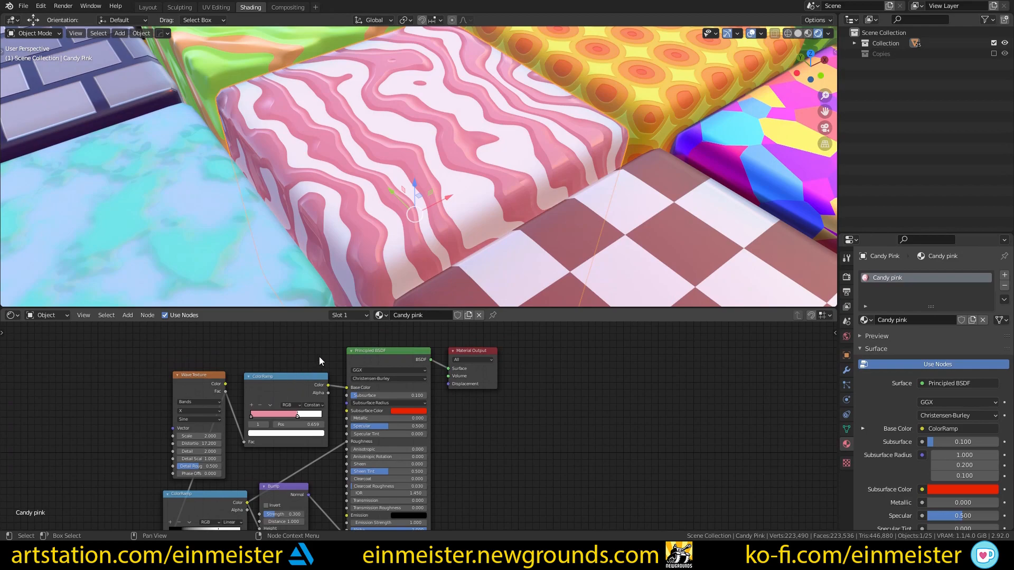
{"action": "middle_click_drag", "start_coordinate": [233, 399], "coordinate": [290, 355]}
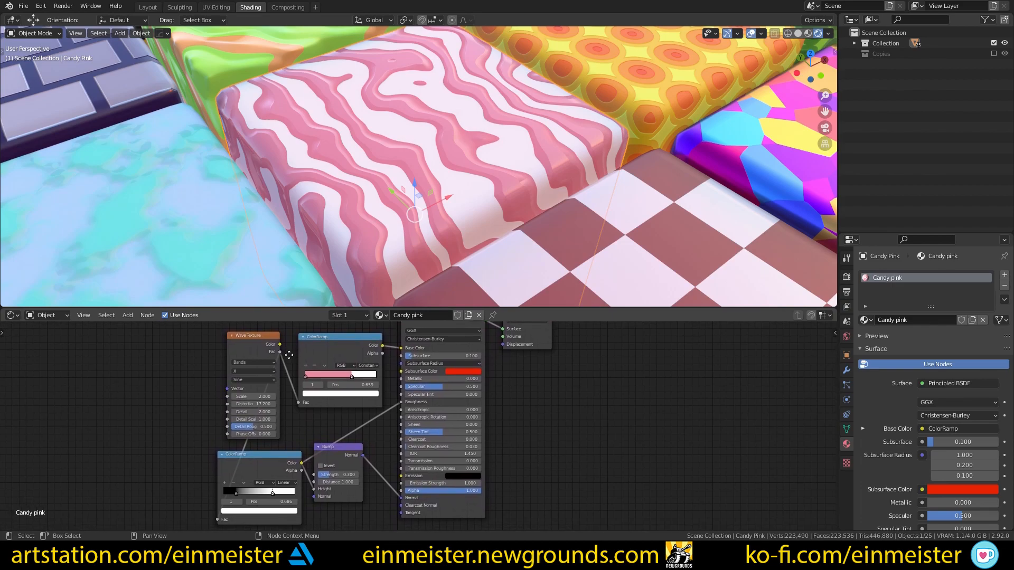
Spread out the Bump, Wave Texture and lower ColorRamp nodes so their connections are easier to follow
{"action": "left_click_drag", "start_coordinate": [327, 449], "coordinate": [336, 466]}
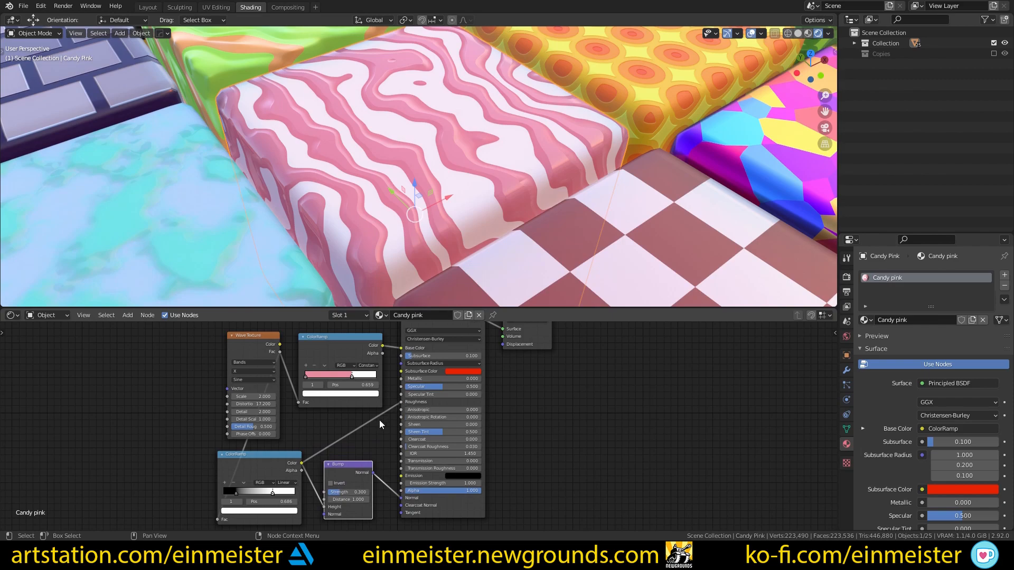
{"action": "left_click_drag", "start_coordinate": [258, 344], "coordinate": [138, 352]}
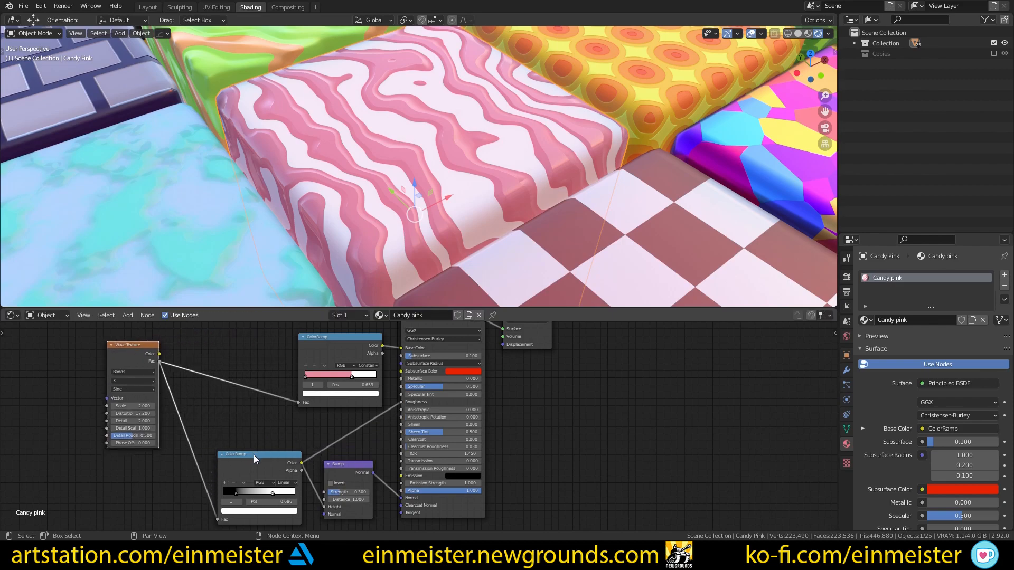
{"action": "left_click_drag", "start_coordinate": [254, 458], "coordinate": [250, 429]}
Compare the pink cube's stripes and relief with the Wave Texture driving both ColorRamps, the Roughness input and the Bump node
{"action": "scroll", "coordinate": [377, 251], "scroll_direction": "up", "scroll_amount": 3}
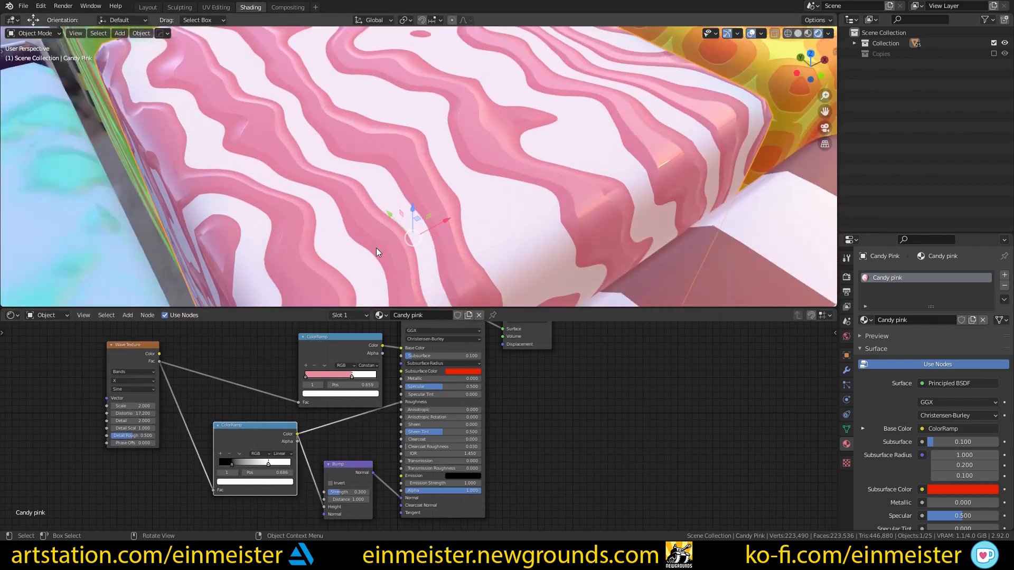
{"action": "scroll", "coordinate": [377, 251], "scroll_direction": "up", "scroll_amount": 2}
{"action": "scroll", "coordinate": [372, 265], "scroll_direction": "down", "scroll_amount": 4}
{"action": "scroll", "coordinate": [322, 383], "scroll_direction": "up", "scroll_amount": 2}
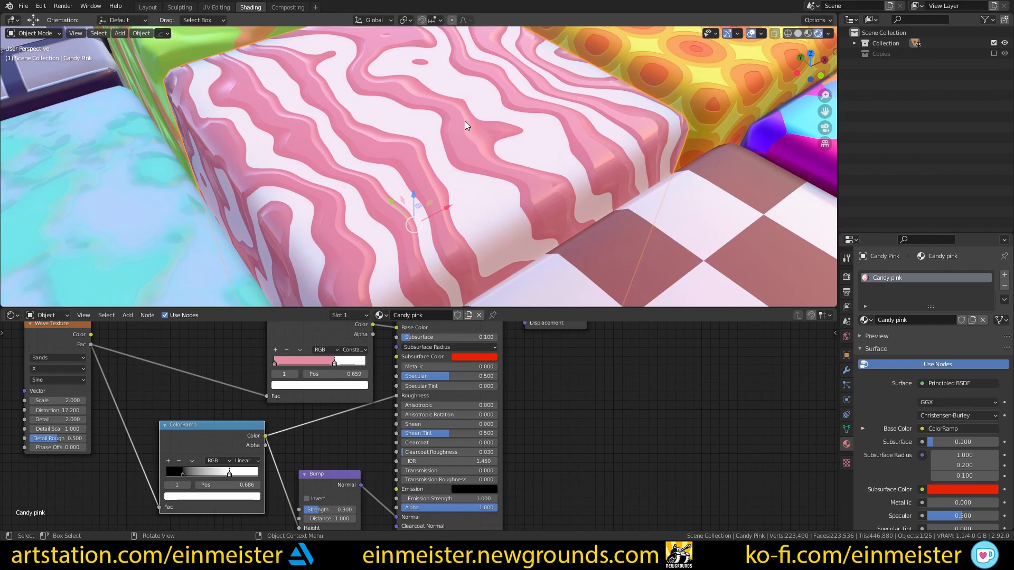
{"action": "middle_click_drag", "start_coordinate": [278, 445], "coordinate": [385, 414]}
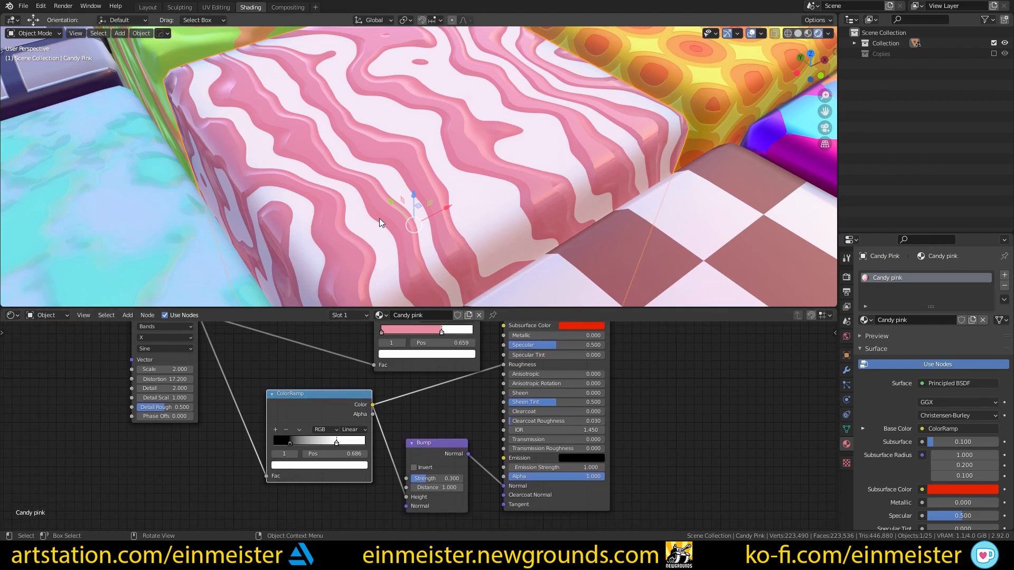
{"action": "middle_click_drag", "start_coordinate": [441, 429], "coordinate": [426, 435]}
{"action": "middle_click_drag", "start_coordinate": [466, 258], "coordinate": [489, 225]}
{"action": "scroll", "coordinate": [477, 221], "scroll_direction": "down", "scroll_amount": 3}
{"action": "scroll", "coordinate": [404, 408], "scroll_direction": "down", "scroll_amount": 2}
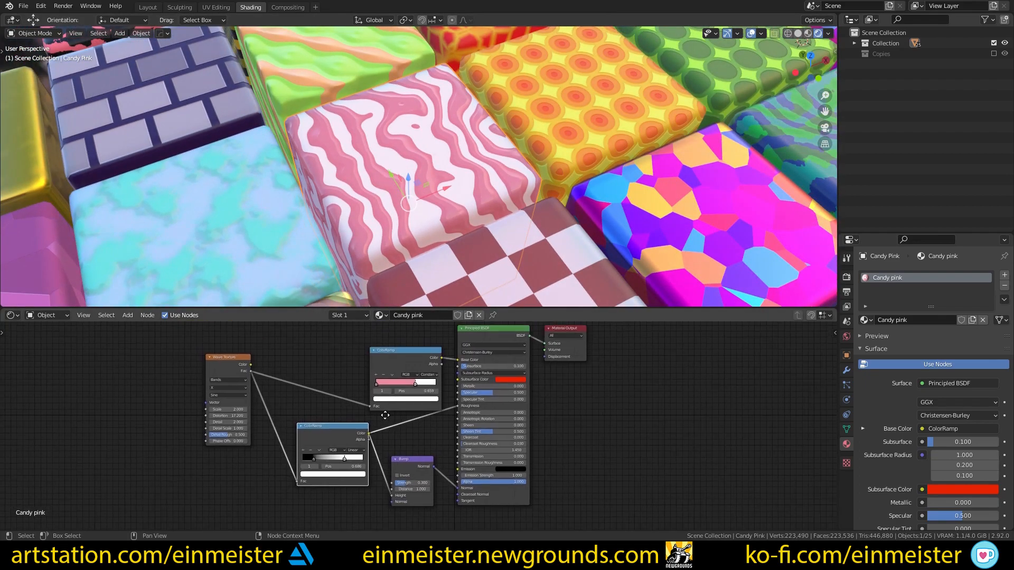
{"action": "scroll", "coordinate": [390, 443], "scroll_direction": "up", "scroll_amount": 2}
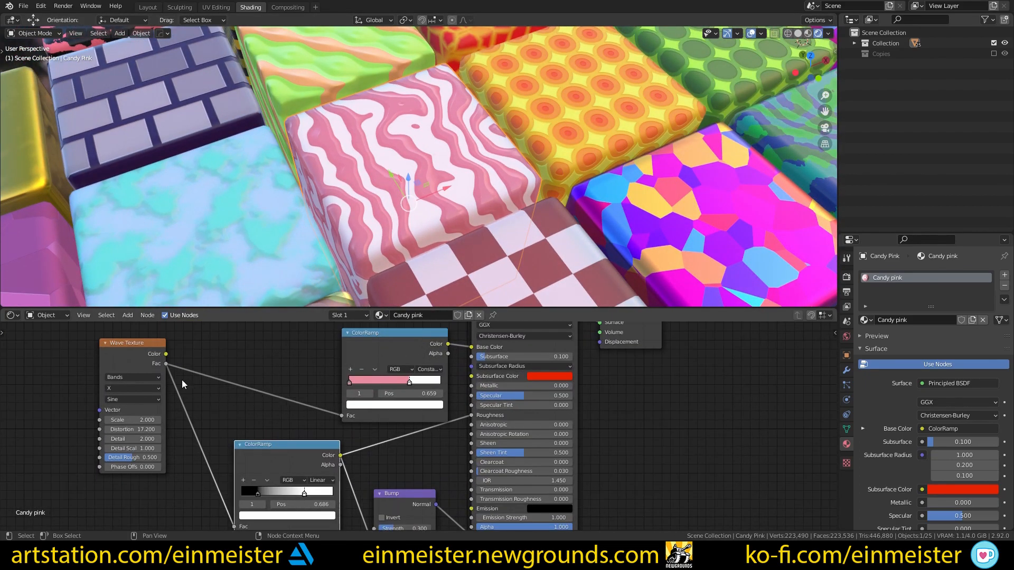
{"action": "middle_click_drag", "start_coordinate": [386, 345], "coordinate": [371, 364]}
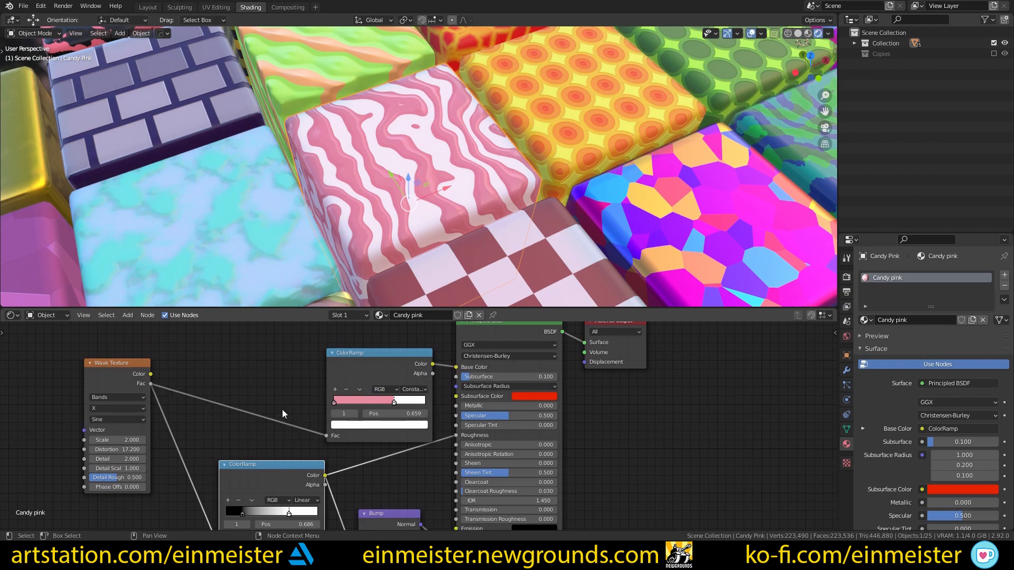
Select the green circle-patterned cube and examine its Voronoi Texture, ColorRamp and Multiply node network
{"action": "middle_click_drag", "start_coordinate": [477, 191], "coordinate": [317, 214]}
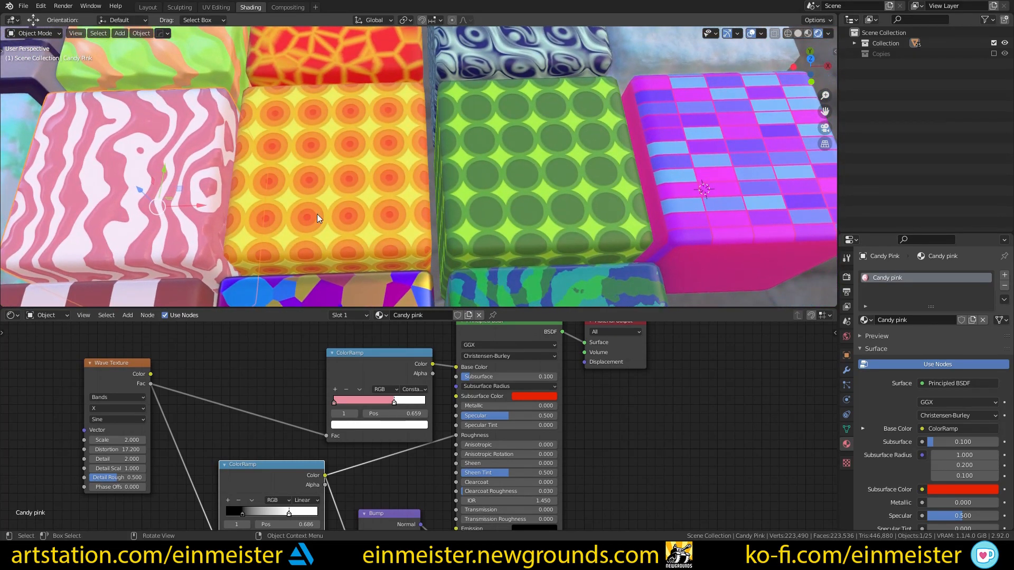
{"action": "left_click", "coordinate": [323, 217]}
{"action": "left_click", "coordinate": [488, 200]}
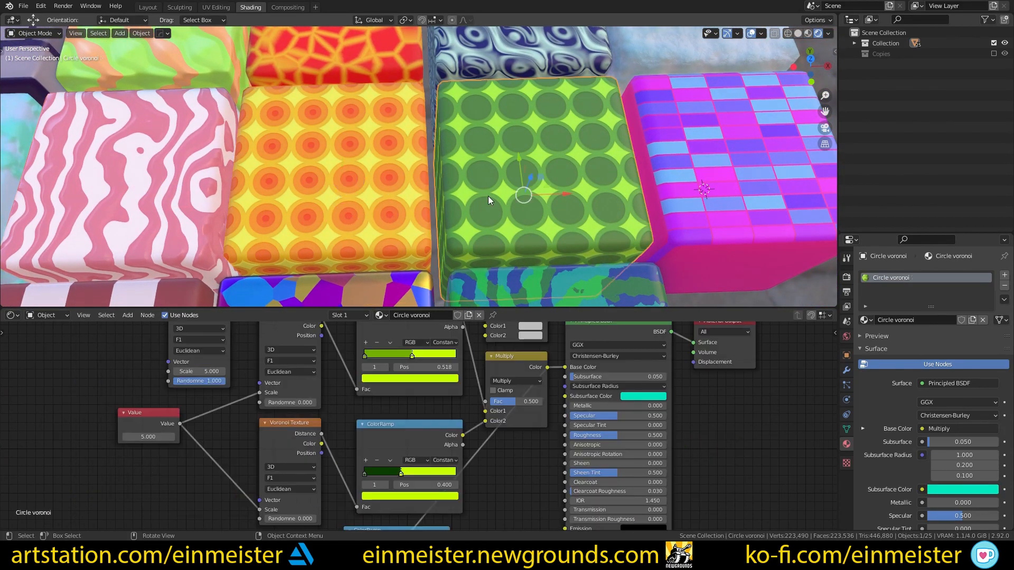
{"action": "middle_click_drag", "start_coordinate": [513, 191], "coordinate": [468, 192], "text": "shift"}
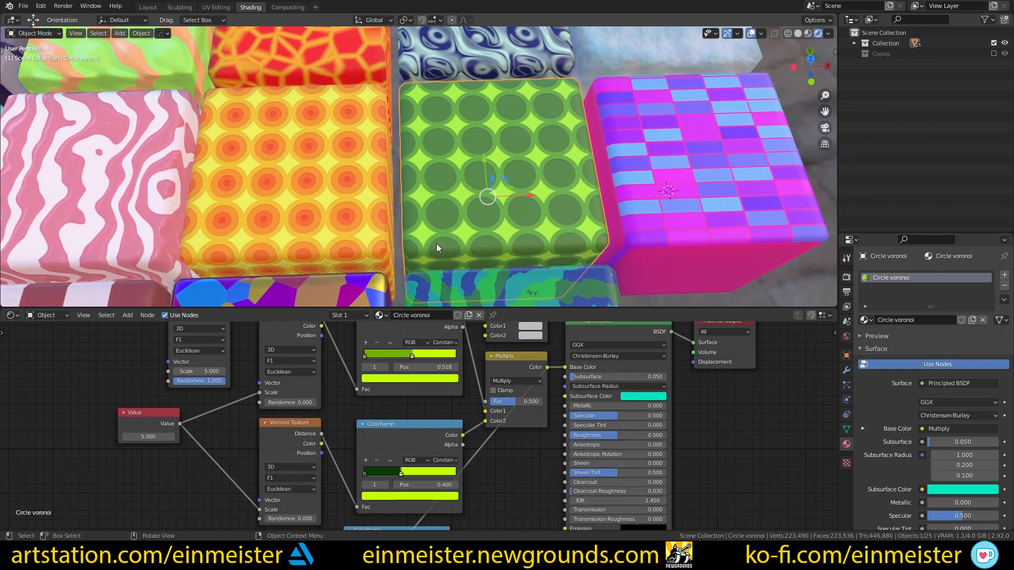
{"action": "scroll", "coordinate": [423, 422], "scroll_direction": "down", "scroll_amount": 2}
{"action": "scroll", "coordinate": [442, 379], "scroll_direction": "down", "scroll_amount": 1}
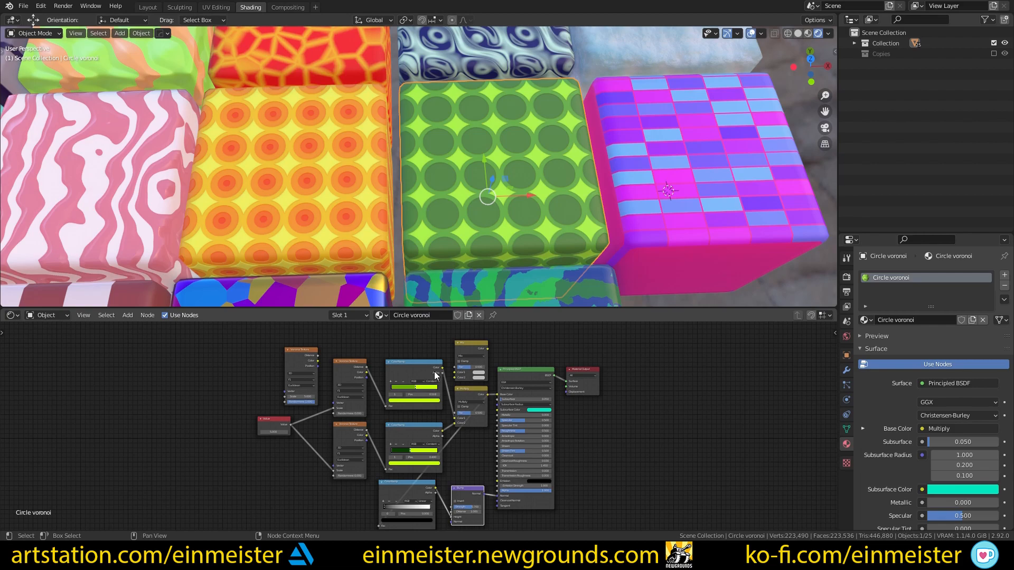
{"action": "scroll", "coordinate": [444, 375], "scroll_direction": "up", "scroll_amount": 2}
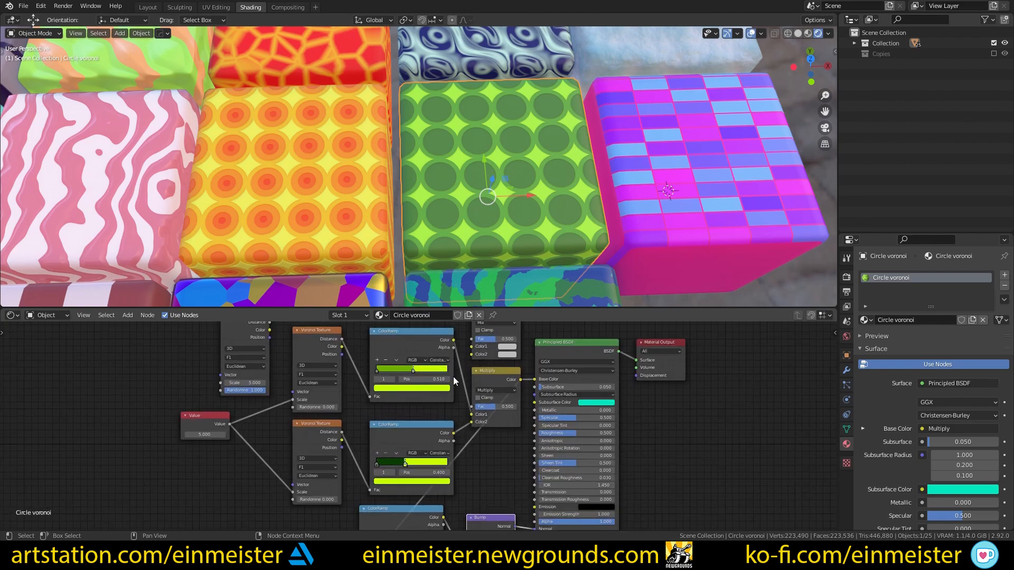
{"action": "middle_click_drag", "start_coordinate": [460, 372], "coordinate": [433, 394]}
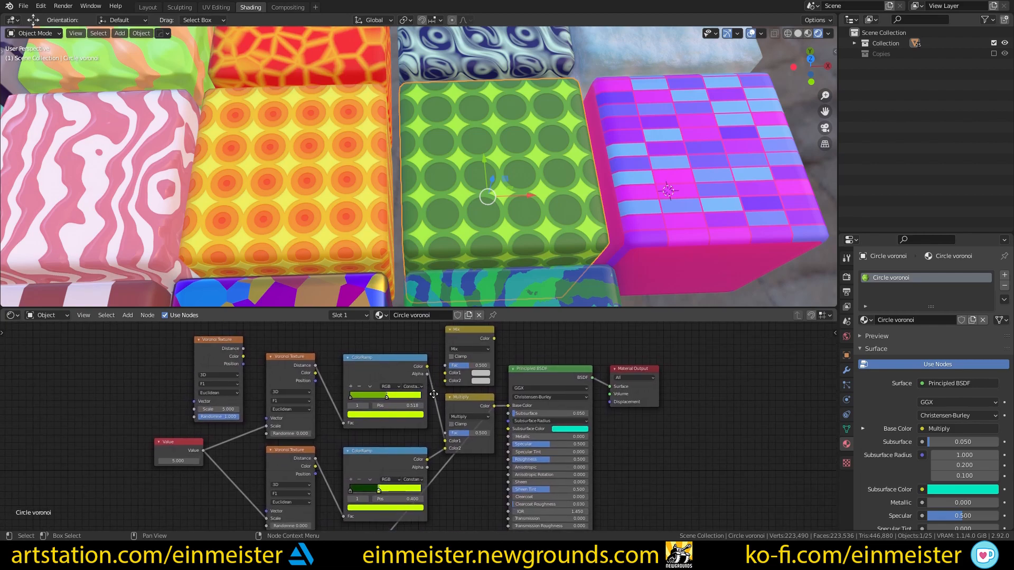
{"action": "scroll", "coordinate": [402, 234], "scroll_direction": "down", "scroll_amount": 3}
Inspect the Mix Shader setup of the blue-green wave cube for comparison, and reselect the green circle cube
{"action": "middle_click_drag", "start_coordinate": [401, 234], "coordinate": [390, 182], "text": "shift"}
{"action": "left_click", "coordinate": [440, 213]}
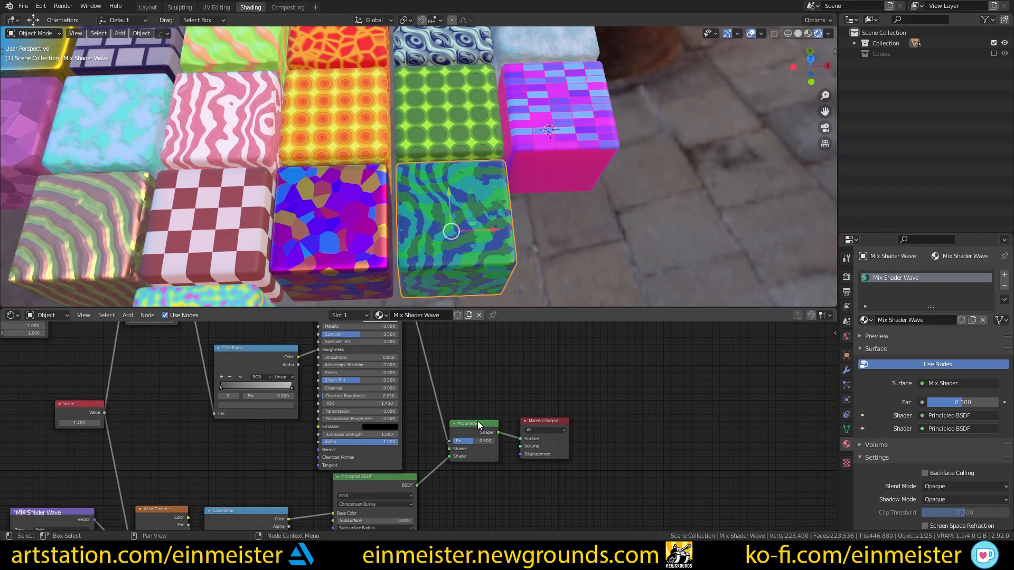
{"action": "scroll", "coordinate": [405, 383], "scroll_direction": "down", "scroll_amount": 2}
{"action": "middle_click_drag", "start_coordinate": [412, 385], "coordinate": [441, 435]}
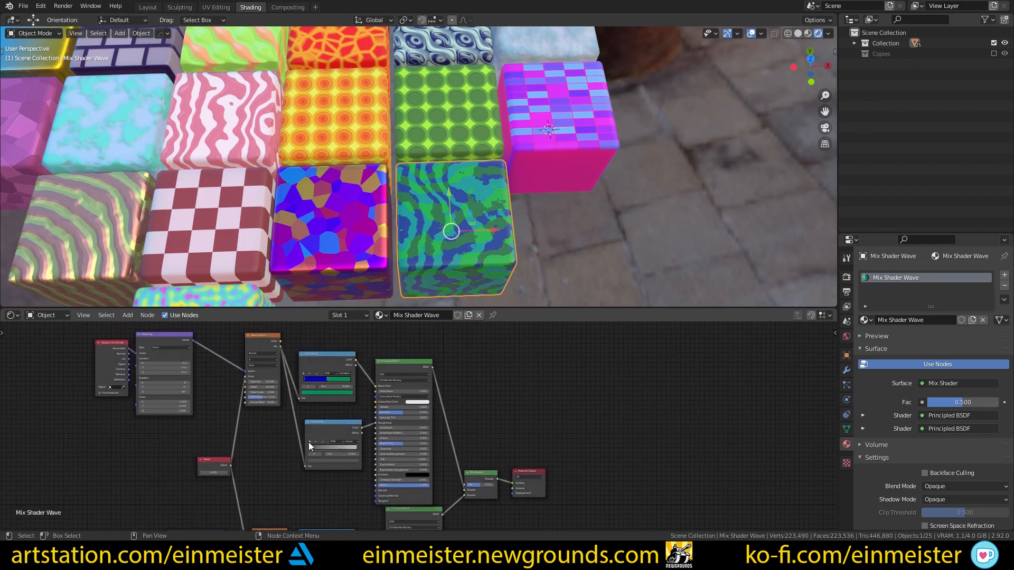
{"action": "left_click", "coordinate": [442, 125]}
Try out a new MixRGB node in the green circle material and remove it again
{"action": "scroll", "coordinate": [449, 419], "scroll_direction": "up", "scroll_amount": 3}
{"action": "middle_click_drag", "start_coordinate": [471, 400], "coordinate": [418, 392]}
{"action": "key", "text": "shift+a"}
{"action": "type", "text": "mix"}
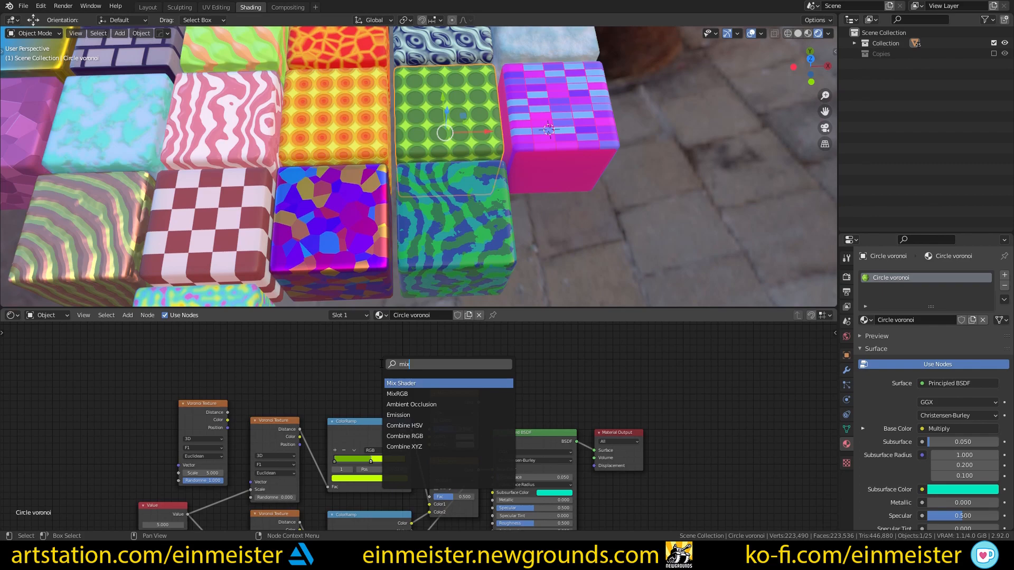
{"action": "key", "text": "Down"}
{"action": "key", "text": "Return"}
{"action": "left_click", "coordinate": [444, 408]}
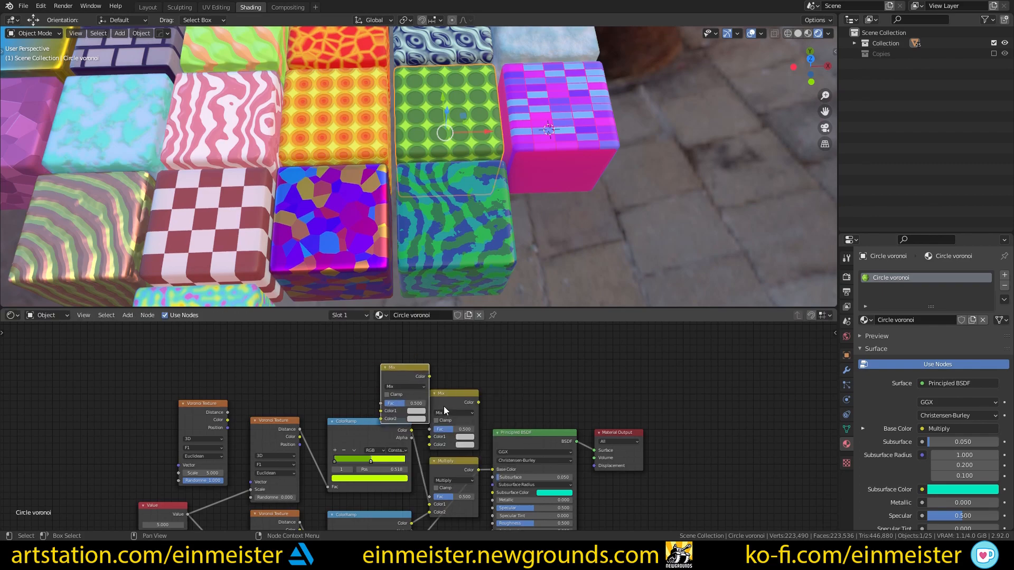
{"action": "key", "text": "x"}
Delete the unconnected Mix node above the Multiply node in the green circle material
{"action": "scroll", "coordinate": [411, 385], "scroll_direction": "up", "scroll_amount": 2}
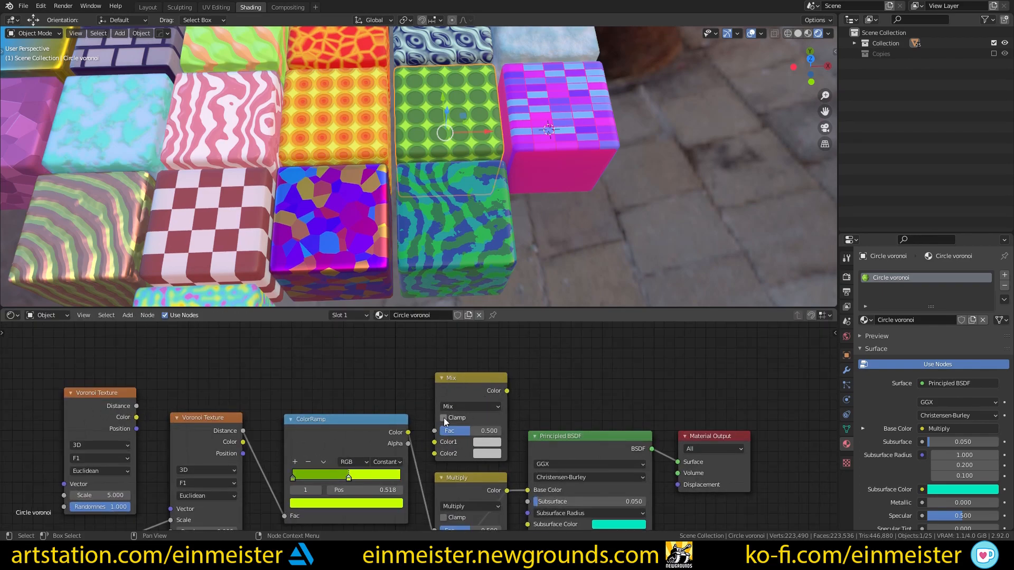
{"action": "scroll", "coordinate": [425, 412], "scroll_direction": "down", "scroll_amount": 1}
{"action": "middle_click_drag", "start_coordinate": [425, 412], "coordinate": [375, 357]}
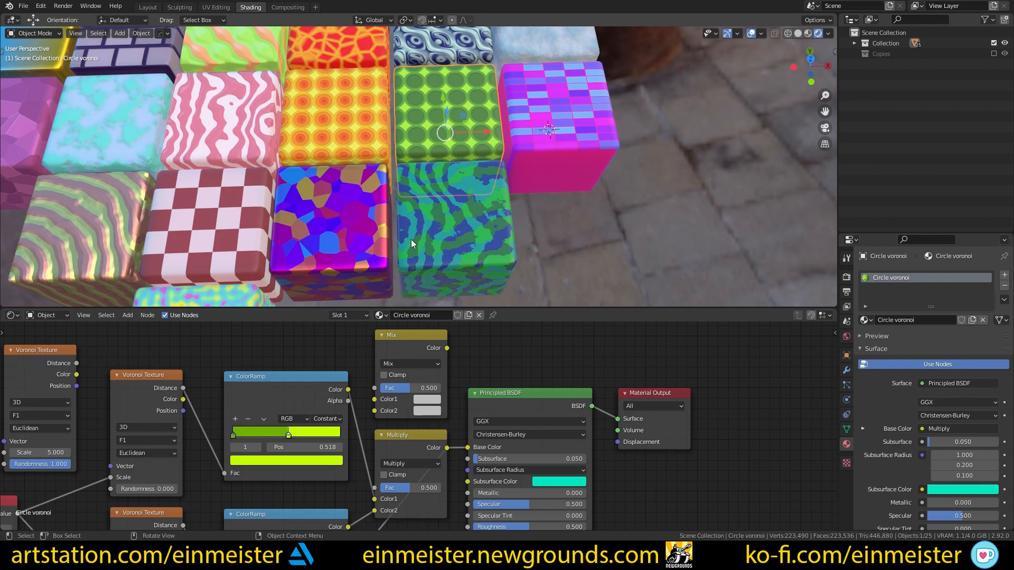
{"action": "middle_click_drag", "start_coordinate": [451, 101], "coordinate": [455, 113]}
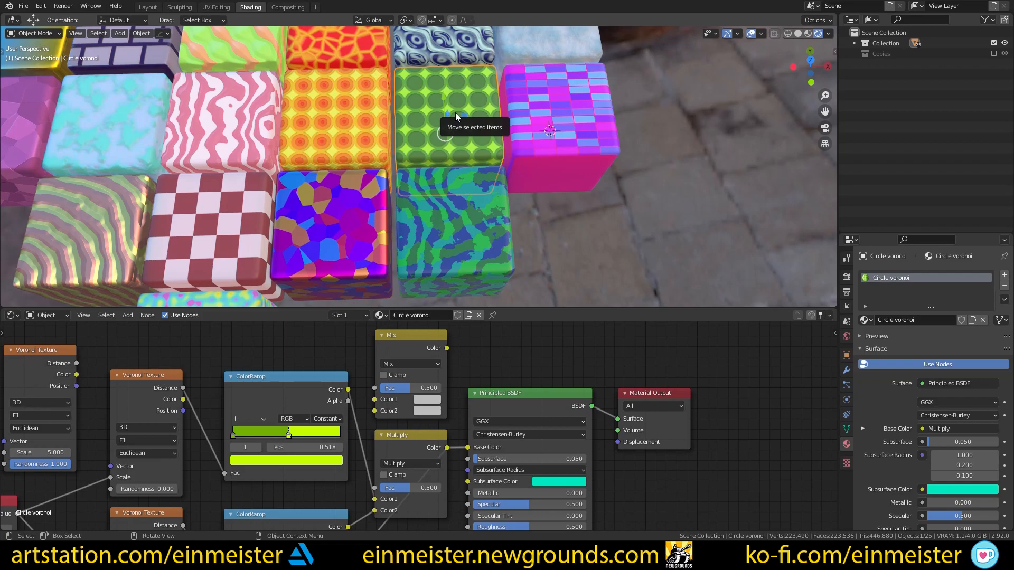
{"action": "left_click", "coordinate": [410, 335]}
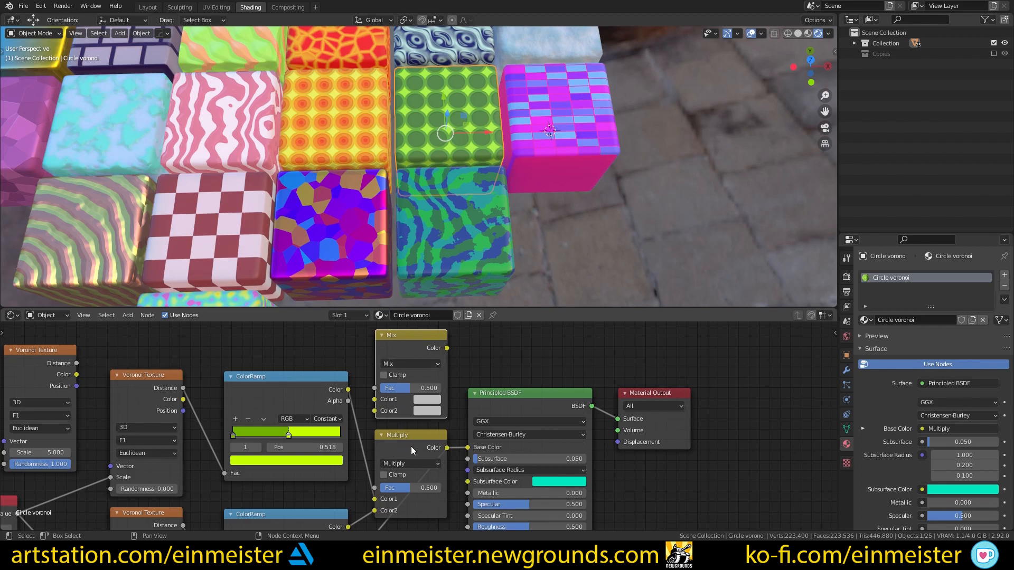
{"action": "key", "text": "x"}
Preview the upper ColorRamp's output on the green circle cube and inspect the pattern up close
{"action": "middle_click_drag", "start_coordinate": [357, 380], "coordinate": [450, 330]}
{"action": "scroll", "coordinate": [369, 359], "scroll_direction": "down", "scroll_amount": 3}
{"action": "middle_click_drag", "start_coordinate": [368, 359], "coordinate": [400, 382]}
{"action": "scroll", "coordinate": [420, 166], "scroll_direction": "up", "scroll_amount": 3}
{"action": "middle_click_drag", "start_coordinate": [443, 158], "coordinate": [396, 252], "text": "shift"}
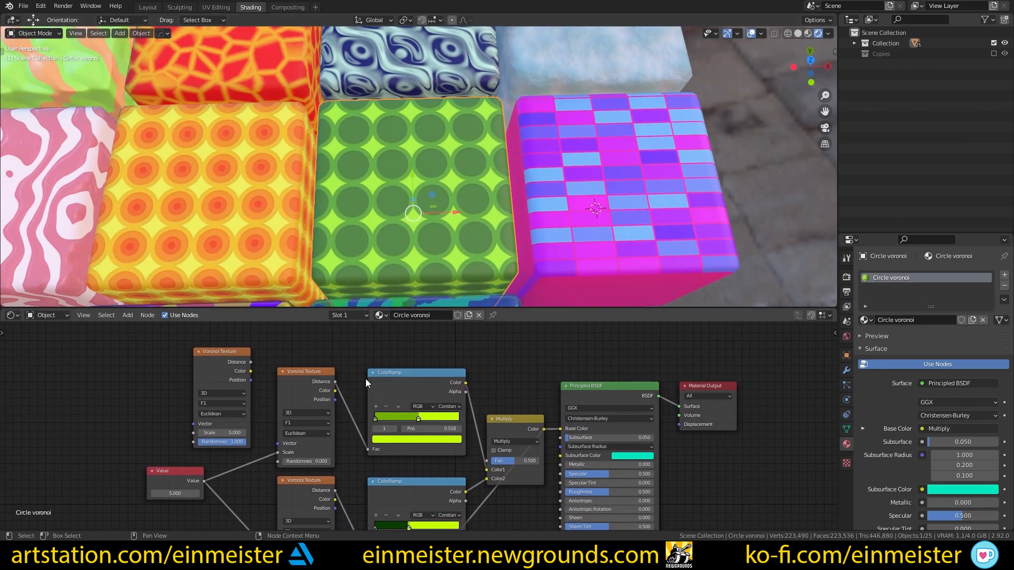
{"action": "left_click", "coordinate": [419, 378], "text": "ctrl+shift"}
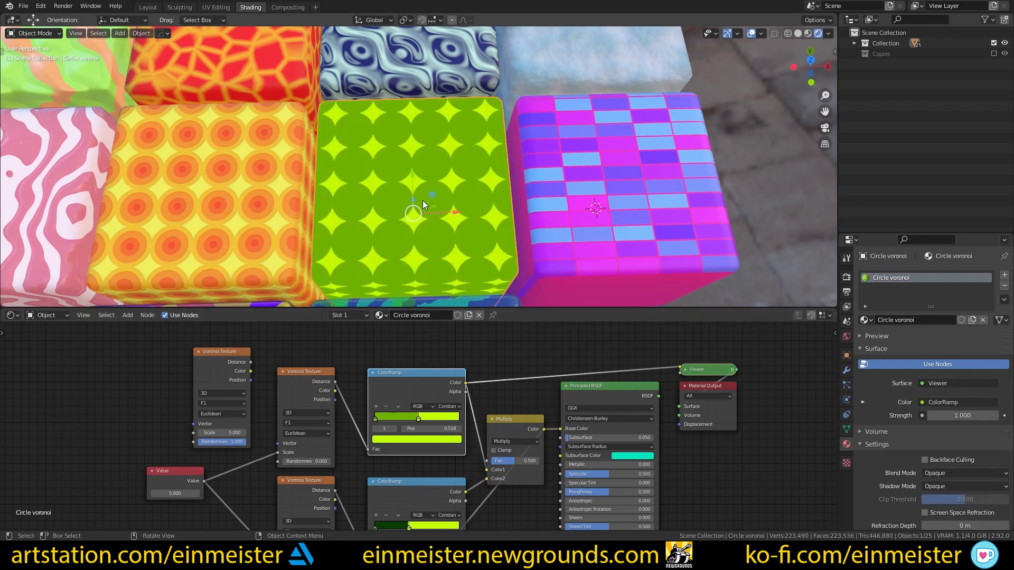
{"action": "middle_click_drag", "start_coordinate": [422, 201], "coordinate": [422, 193]}
{"action": "scroll", "coordinate": [379, 258], "scroll_direction": "up", "scroll_amount": 2}
{"action": "scroll", "coordinate": [264, 401], "scroll_direction": "up", "scroll_amount": 3}
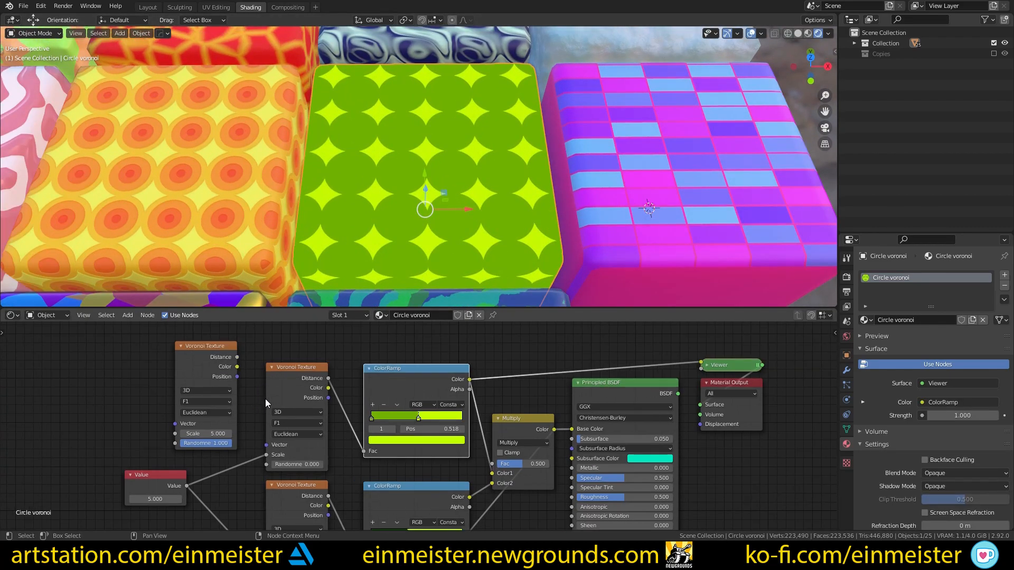
Preview the unconnected Voronoi Texture with Randomness 1.000 against the connected one with Randomness 0.000
{"action": "middle_click_drag", "start_coordinate": [209, 400], "coordinate": [285, 413]}
{"action": "scroll", "coordinate": [326, 421], "scroll_direction": "up", "scroll_amount": 1}
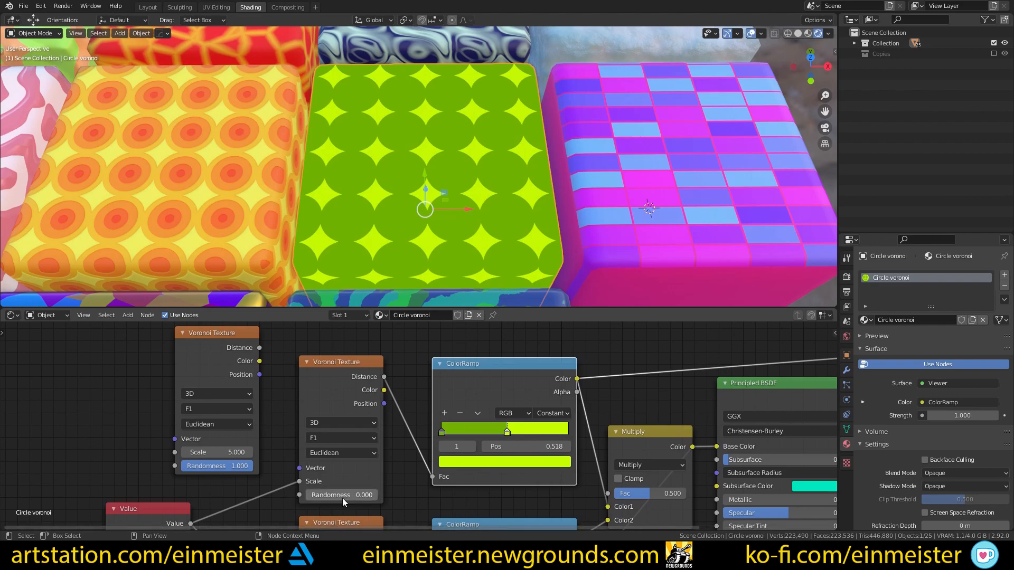
{"action": "left_click", "coordinate": [227, 331], "text": "ctrl+shift"}
{"action": "middle_click_drag", "start_coordinate": [398, 199], "coordinate": [381, 237]}
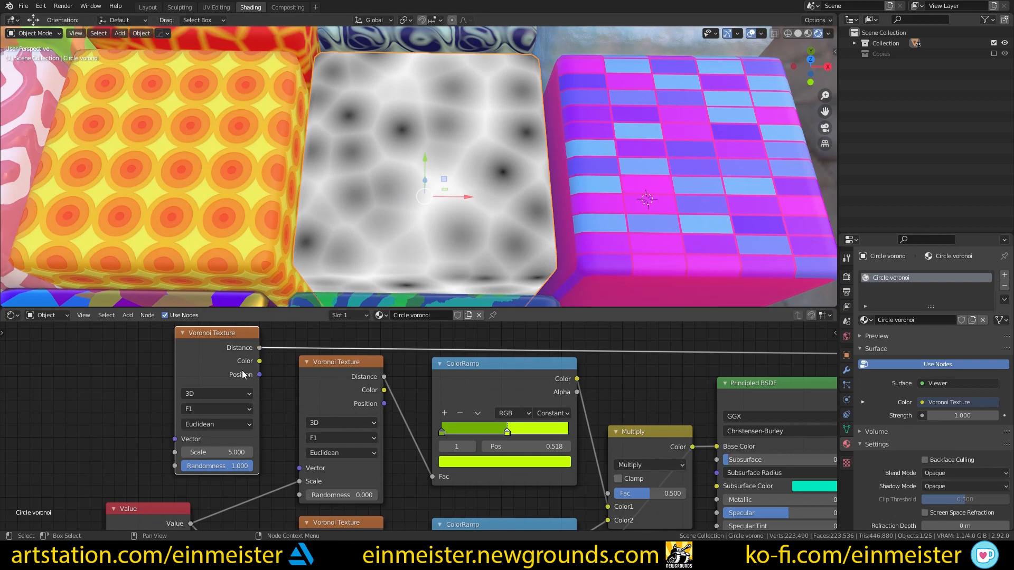
{"action": "left_click", "coordinate": [342, 363], "text": "ctrl+shift"}
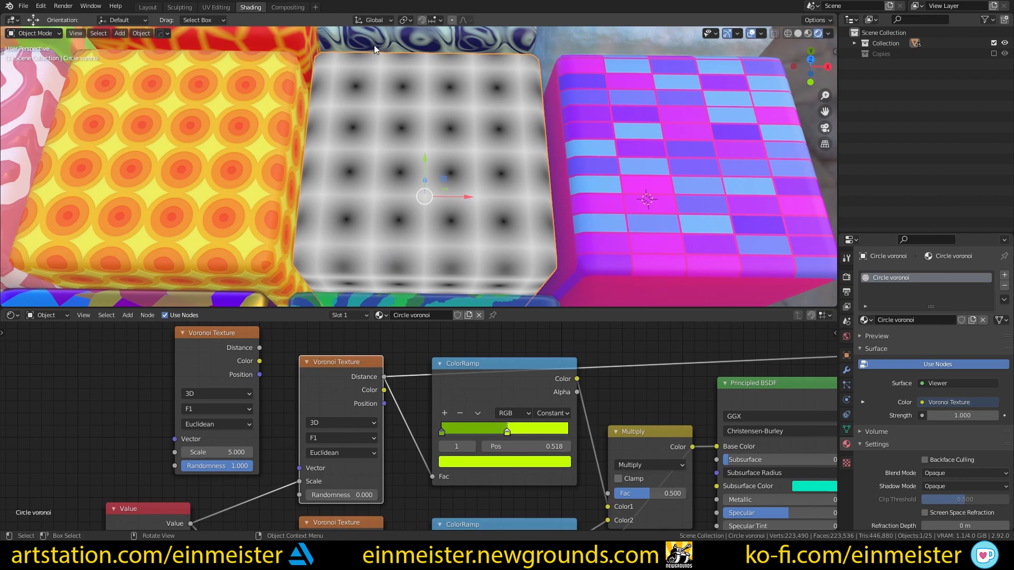
Delete the unconnected Voronoi Texture node and preview the upper ColorRamp on the cube
{"action": "left_click", "coordinate": [215, 341]}
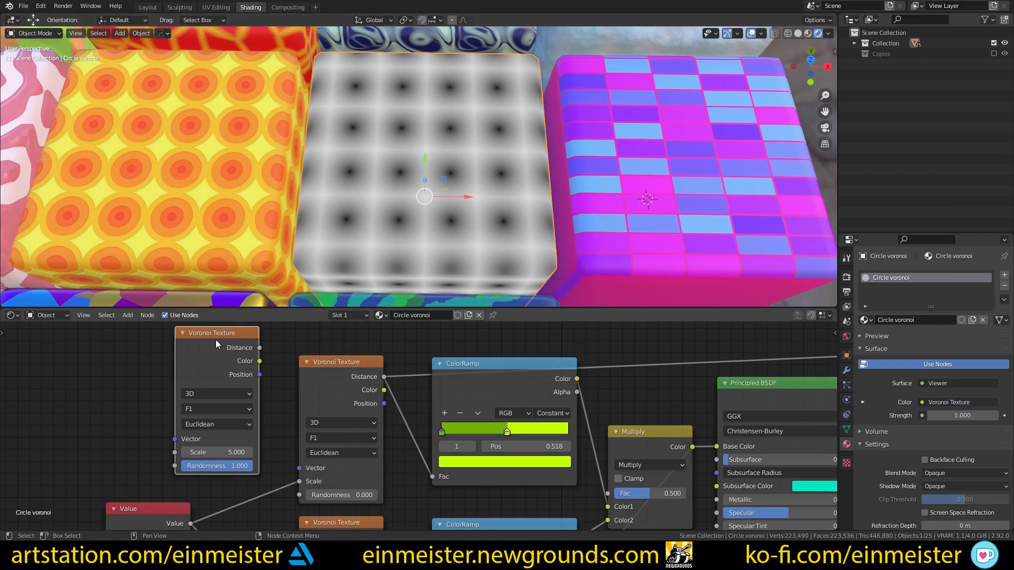
{"action": "key", "text": "x"}
{"action": "middle_click_drag", "start_coordinate": [469, 367], "coordinate": [408, 366]}
{"action": "left_click", "coordinate": [410, 366], "text": "ctrl+shift"}
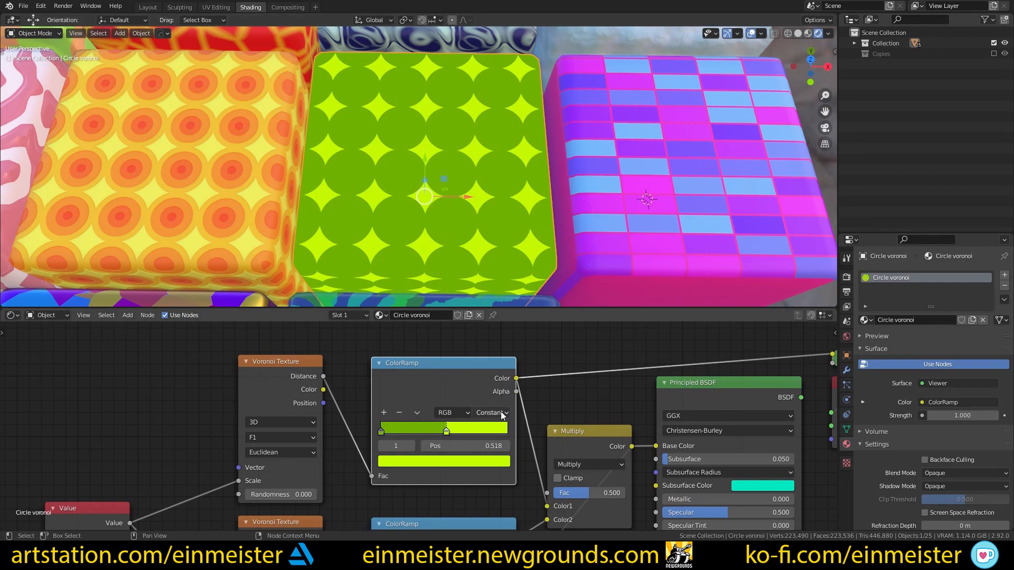
Examine the previewed star and circle pattern on the green cube up close, along with the node chain that produces it
{"action": "scroll", "coordinate": [426, 175], "scroll_direction": "up", "scroll_amount": 8}
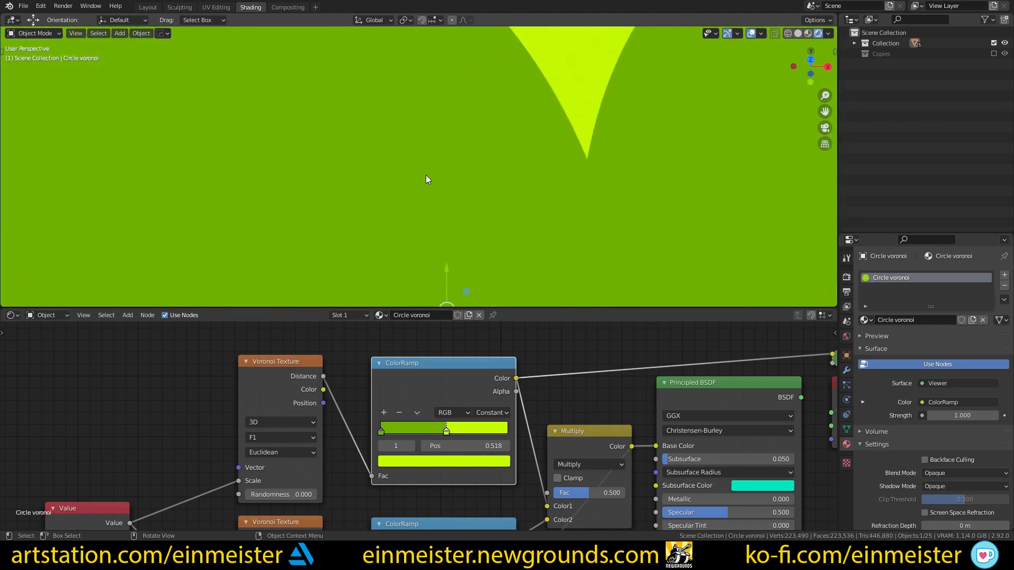
{"action": "scroll", "coordinate": [426, 175], "scroll_direction": "down", "scroll_amount": 10}
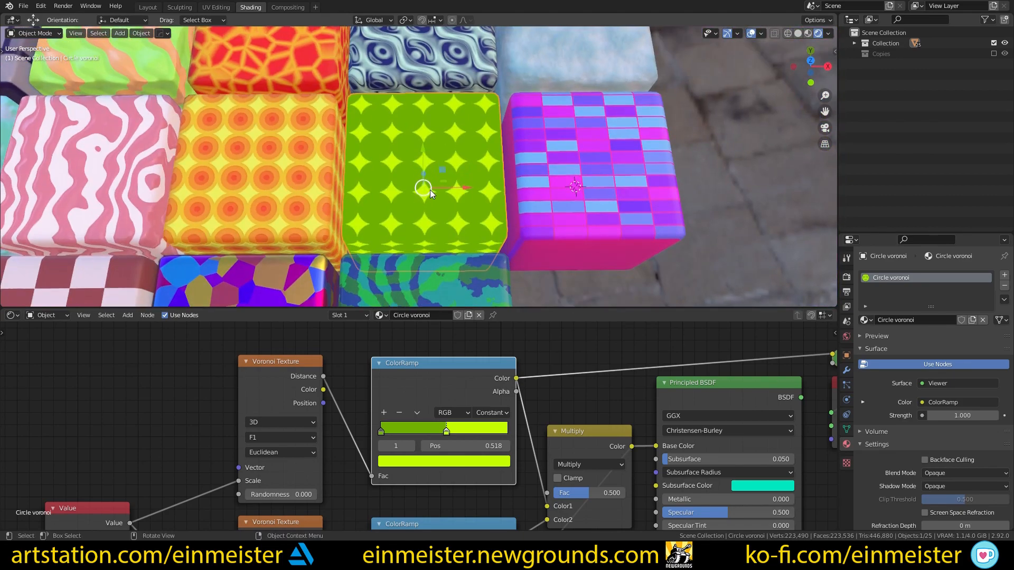
{"action": "scroll", "coordinate": [431, 189], "scroll_direction": "up", "scroll_amount": 2}
{"action": "middle_click_drag", "start_coordinate": [473, 208], "coordinate": [453, 190], "text": "shift"}
{"action": "scroll", "coordinate": [453, 191], "scroll_direction": "down", "scroll_amount": 2}
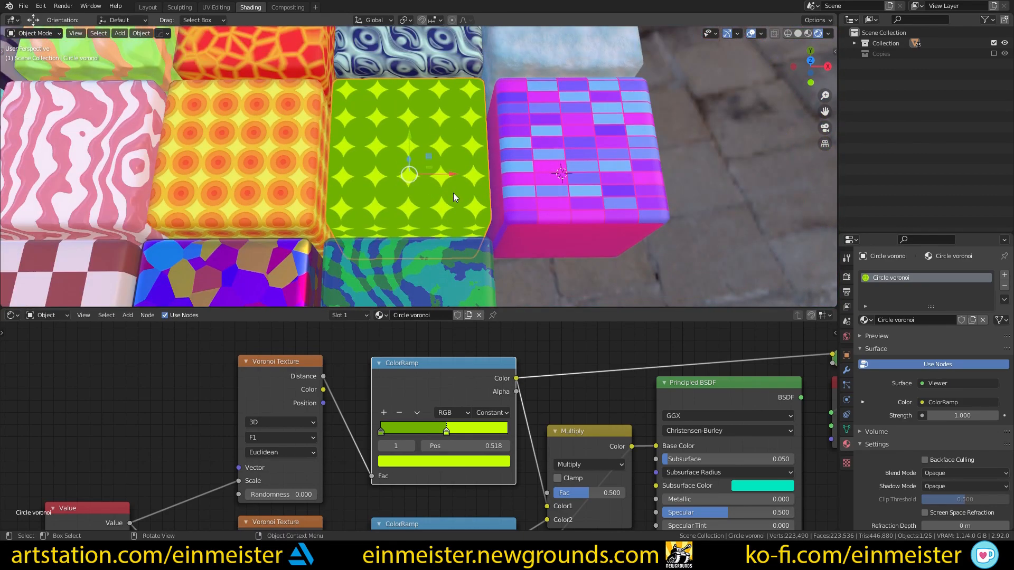
{"action": "scroll", "coordinate": [417, 425], "scroll_direction": "down", "scroll_amount": 2}
{"action": "middle_click_drag", "start_coordinate": [477, 439], "coordinate": [443, 390]}
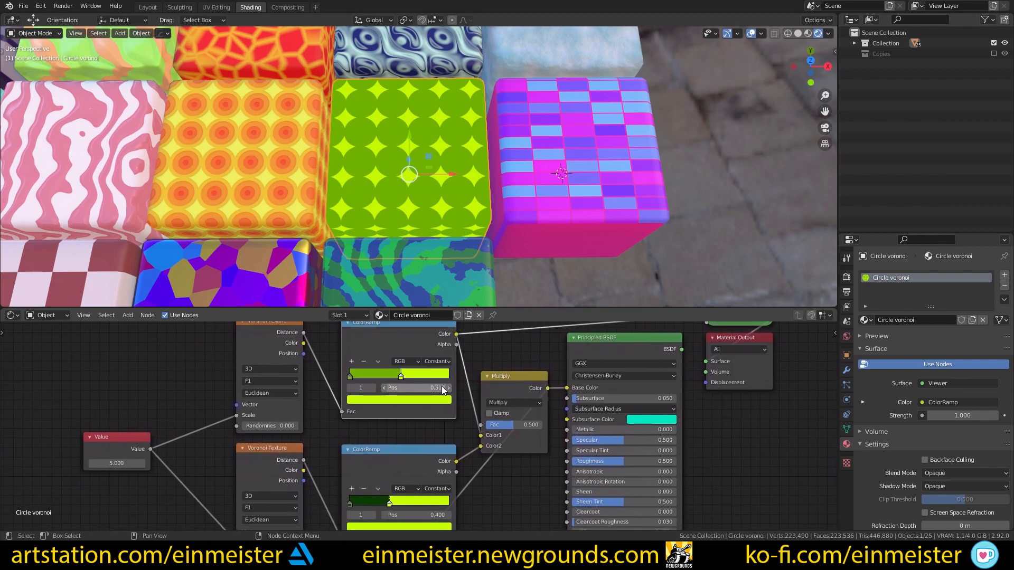
{"action": "scroll", "coordinate": [350, 423], "scroll_direction": "down", "scroll_amount": 2}
{"action": "middle_click_drag", "start_coordinate": [331, 440], "coordinate": [403, 416]}
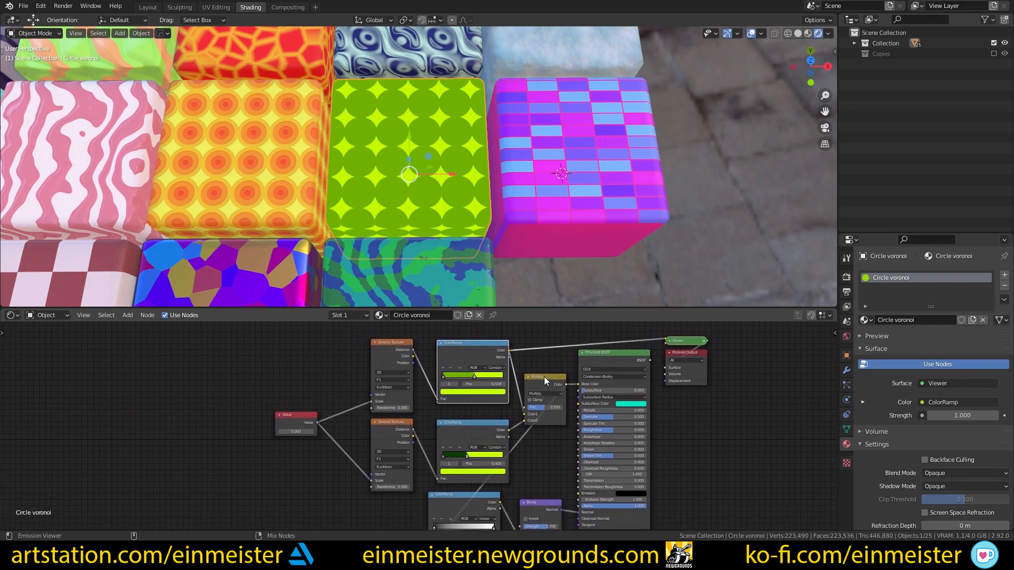
Preview the green circle cube's Principled BSDF, followed by its Multiply node
{"action": "left_click", "coordinate": [589, 352], "text": "ctrl+shift"}
{"action": "scroll", "coordinate": [408, 255], "scroll_direction": "up", "scroll_amount": 2}
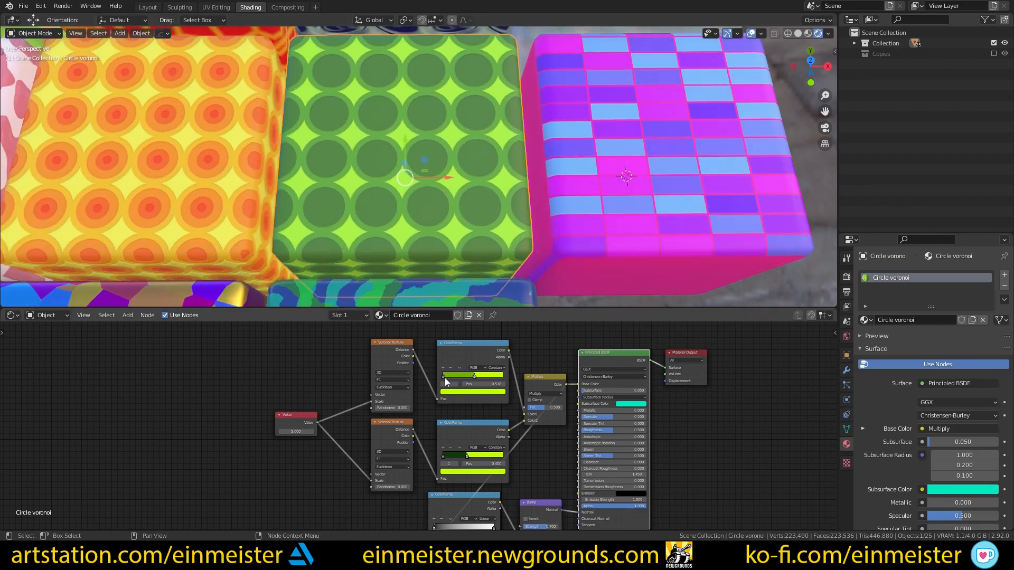
{"action": "left_click", "coordinate": [547, 379], "text": "ctrl+shift"}
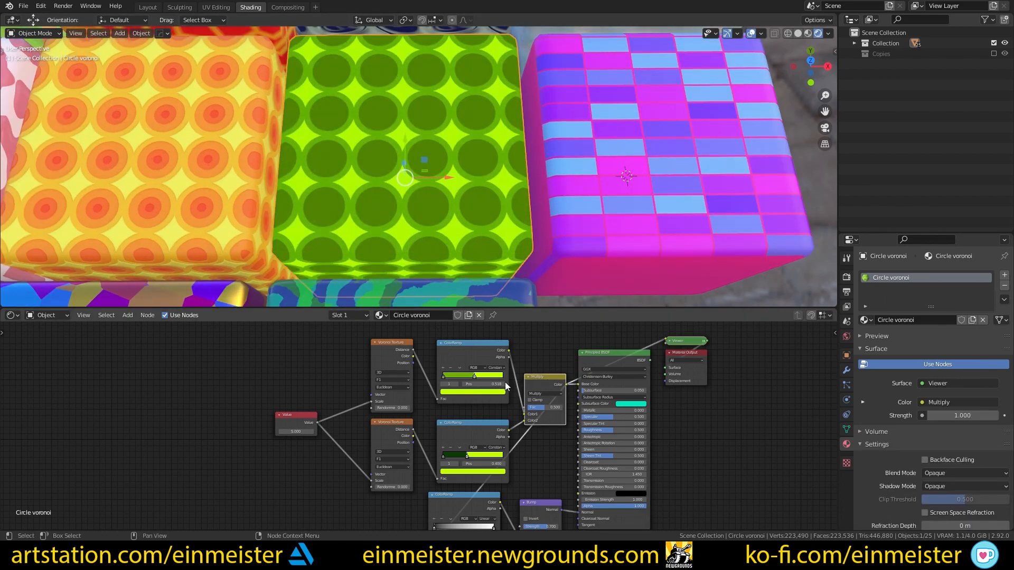
Try the lower ColorRamp's bright green stop at 0.523, and then set its position to 0.345
{"action": "scroll", "coordinate": [475, 462], "scroll_direction": "up", "scroll_amount": 3}
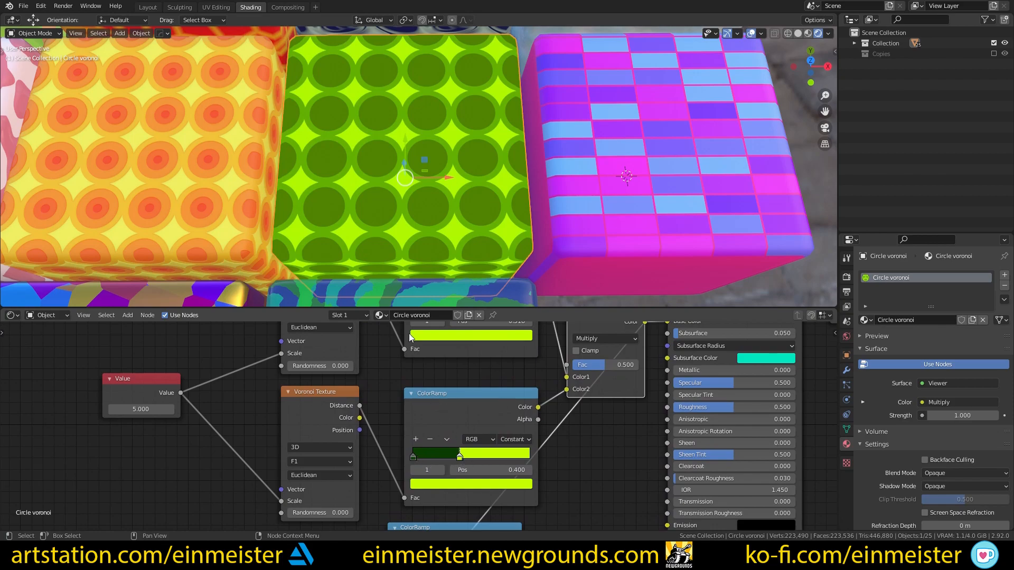
{"action": "scroll", "coordinate": [403, 262], "scroll_direction": "up", "scroll_amount": 3}
{"action": "scroll", "coordinate": [464, 425], "scroll_direction": "down", "scroll_amount": 1}
{"action": "left_click_drag", "start_coordinate": [455, 453], "coordinate": [469, 453]}
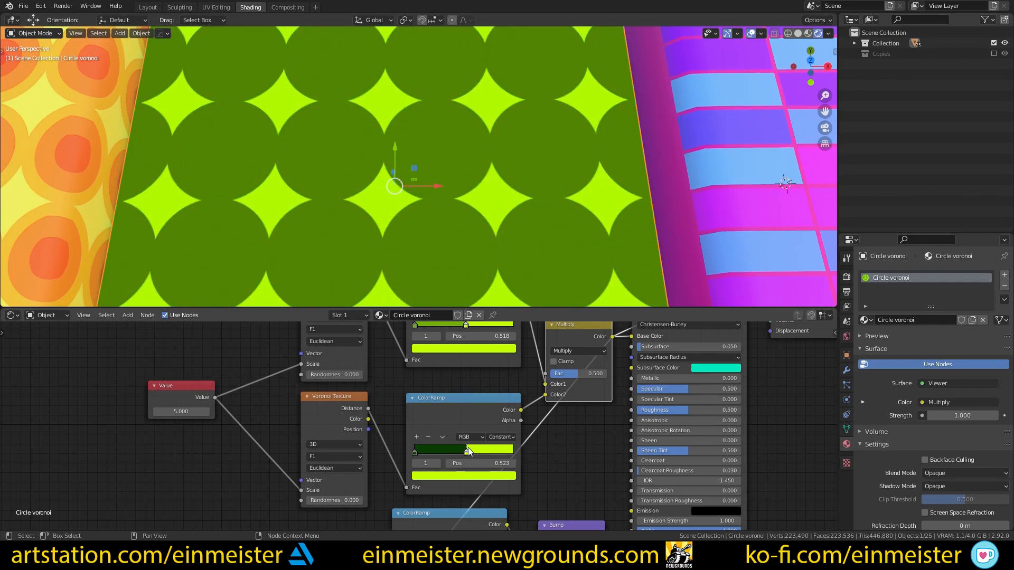
{"action": "left_click_drag", "start_coordinate": [469, 451], "coordinate": [451, 450]}
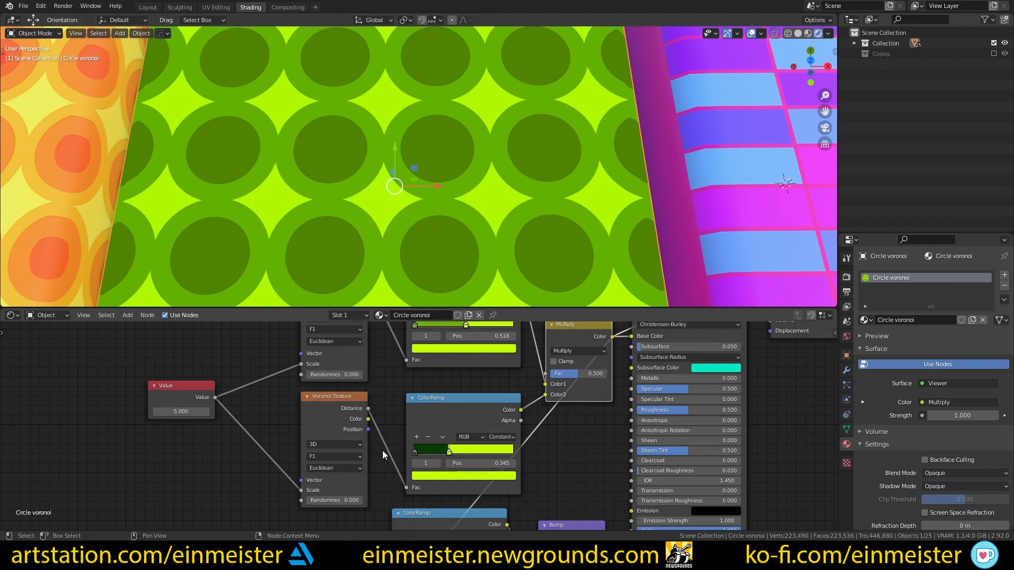
Select the lower ColorRamp's dark green stop and open its color for editing
{"action": "left_click", "coordinate": [415, 453]}
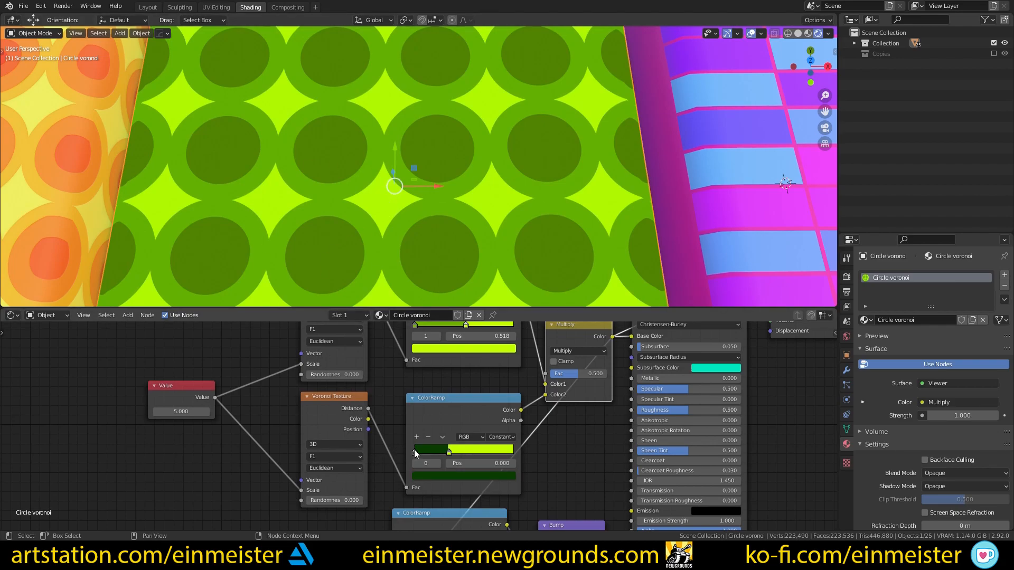
{"action": "left_click", "coordinate": [416, 476]}
{"action": "left_click_drag", "start_coordinate": [499, 388], "coordinate": [495, 357]}
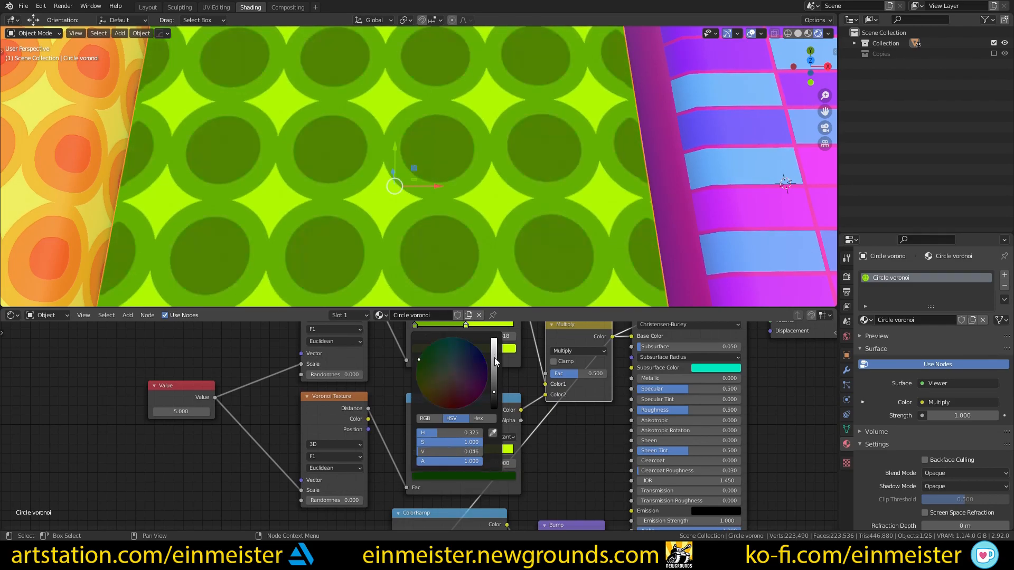
Try other scale values on the Value node that drives both Voronoi Textures of the green circle material
{"action": "scroll", "coordinate": [214, 474], "scroll_direction": "down", "scroll_amount": 1}
{"action": "middle_click_drag", "start_coordinate": [215, 475], "coordinate": [346, 480]}
{"action": "scroll", "coordinate": [388, 484], "scroll_direction": "up", "scroll_amount": 2}
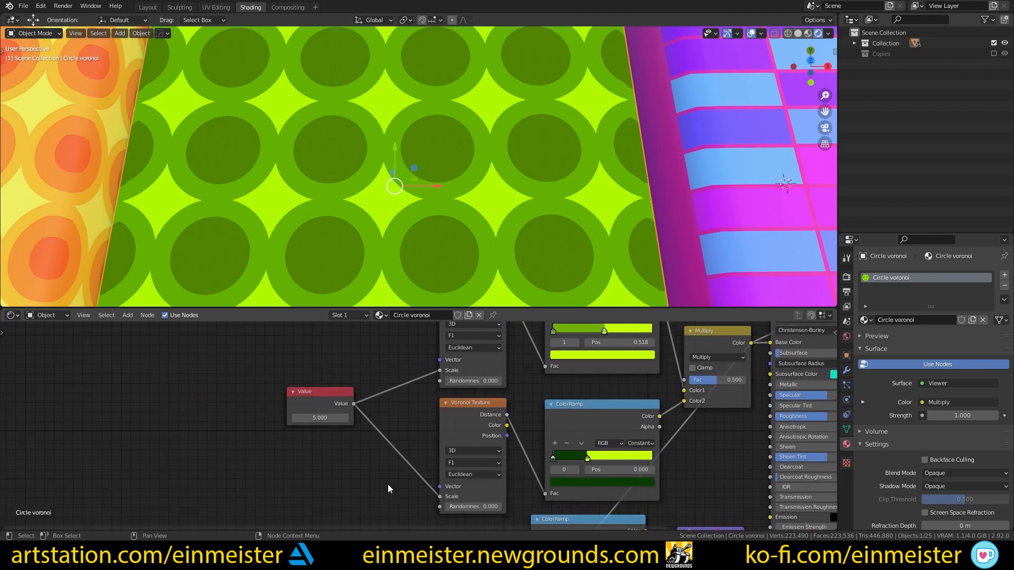
{"action": "left_click_drag", "start_coordinate": [305, 389], "coordinate": [309, 388]}
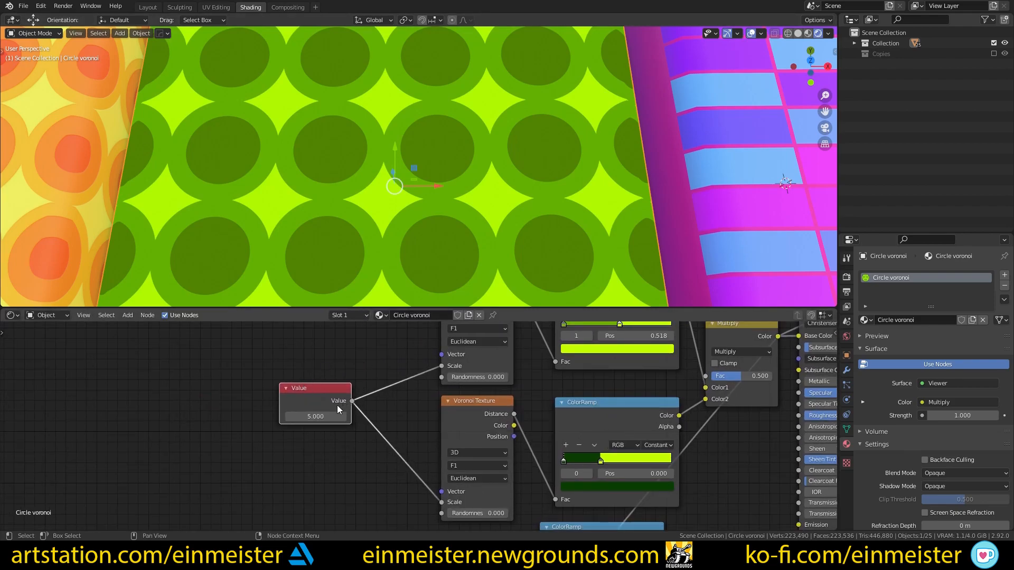
{"action": "left_click_drag", "start_coordinate": [306, 413], "coordinate": [360, 413]}
{"action": "right_click", "coordinate": [306, 413]}
{"action": "left_click_drag", "start_coordinate": [306, 417], "coordinate": [449, 417]}
{"action": "right_click", "coordinate": [306, 416]}
Examine the green circle material's lower ColorRamp and Bump nodes and how they connect to the Principled BSDF
{"action": "scroll", "coordinate": [277, 406], "scroll_direction": "down", "scroll_amount": 6}
{"action": "scroll", "coordinate": [319, 239], "scroll_direction": "down", "scroll_amount": 5}
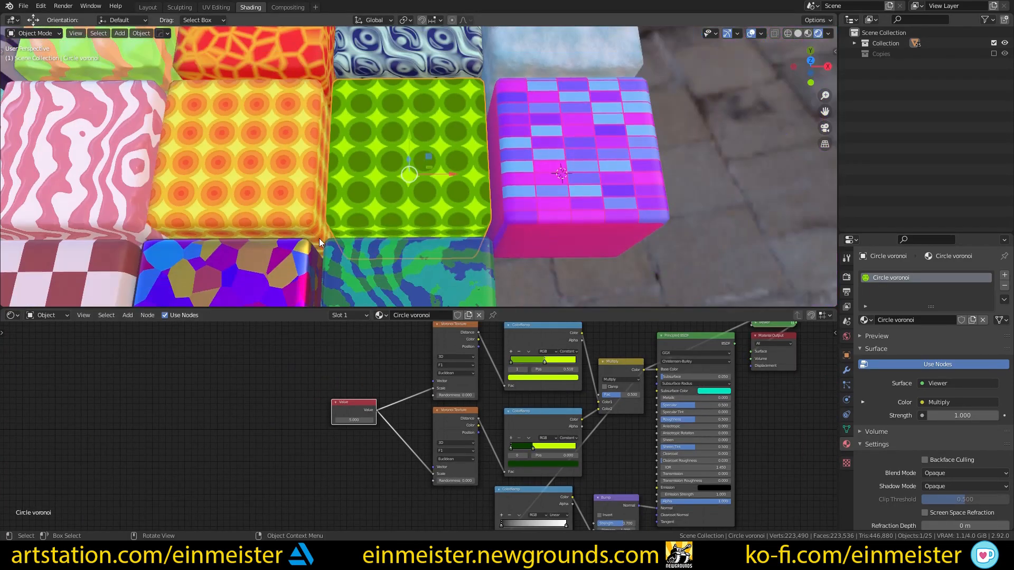
{"action": "scroll", "coordinate": [408, 442], "scroll_direction": "down", "scroll_amount": 6}
{"action": "middle_click_drag", "start_coordinate": [381, 450], "coordinate": [283, 404]}
{"action": "scroll", "coordinate": [283, 405], "scroll_direction": "up", "scroll_amount": 7}
{"action": "middle_click_drag", "start_coordinate": [475, 376], "coordinate": [465, 437]}
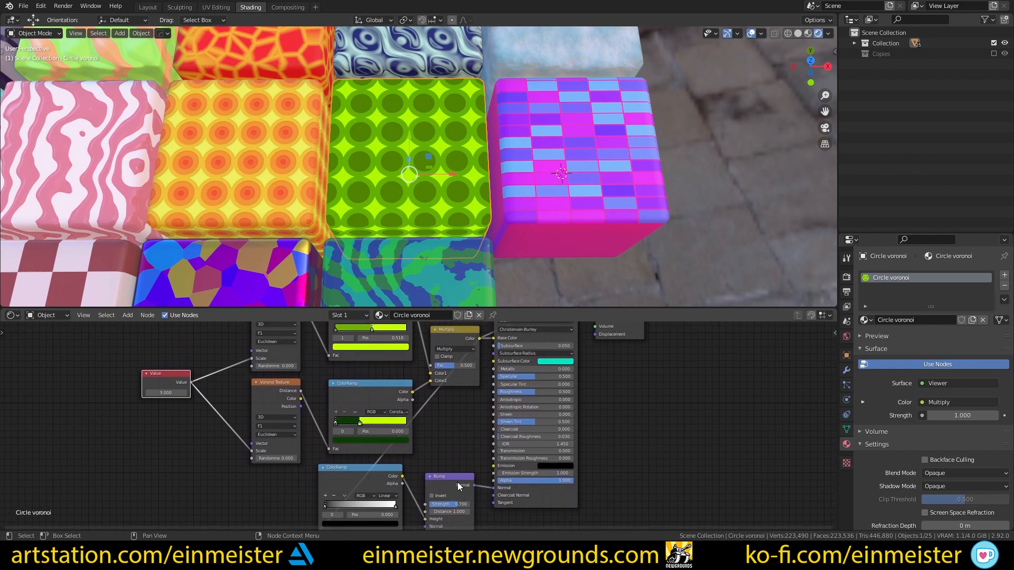
{"action": "scroll", "coordinate": [412, 208], "scroll_direction": "up", "scroll_amount": 6}
{"action": "scroll", "coordinate": [415, 214], "scroll_direction": "down", "scroll_amount": 4}
Select the orange and yellow circle cube to show its material nodes, and bring the cube into close view
{"action": "mouse_move", "coordinate": [415, 214]}
{"action": "middle_mouse_down"}
{"action": "mouse_move", "coordinate": [418, 226]}
{"action": "mouse_move", "coordinate": [470, 210]}
{"action": "mouse_move", "coordinate": [548, 240]}
{"action": "mouse_move", "coordinate": [546, 205]}
{"action": "mouse_move", "coordinate": [551, 221]}
{"action": "mouse_move", "coordinate": [410, 217]}
{"action": "middle_mouse_up"}
{"action": "scroll", "coordinate": [327, 214], "scroll_direction": "down", "scroll_amount": 5}
{"action": "left_click", "coordinate": [420, 211]}
{"action": "scroll", "coordinate": [402, 207], "scroll_direction": "up", "scroll_amount": 4}
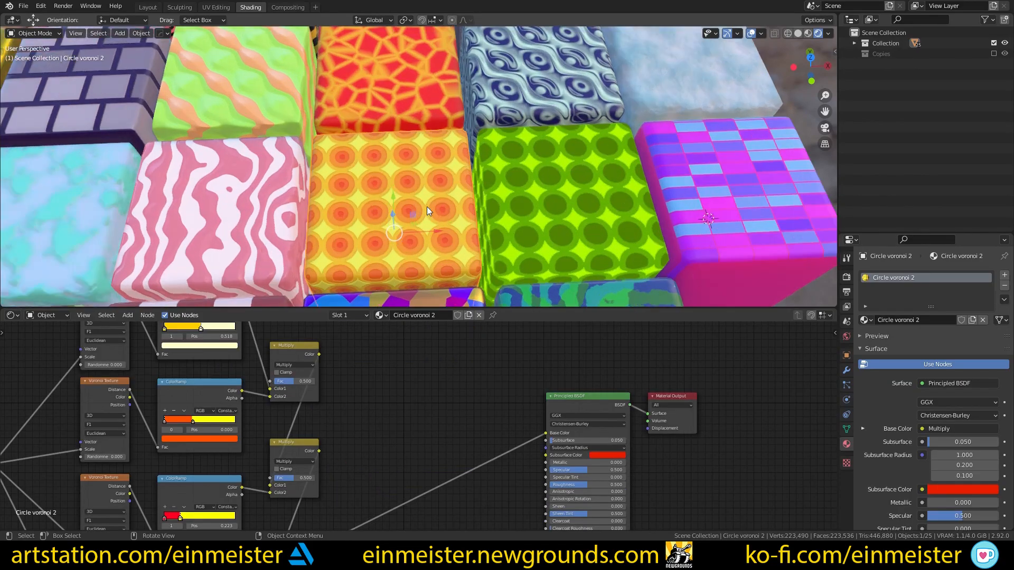
{"action": "middle_click_drag", "start_coordinate": [415, 207], "coordinate": [424, 179]}
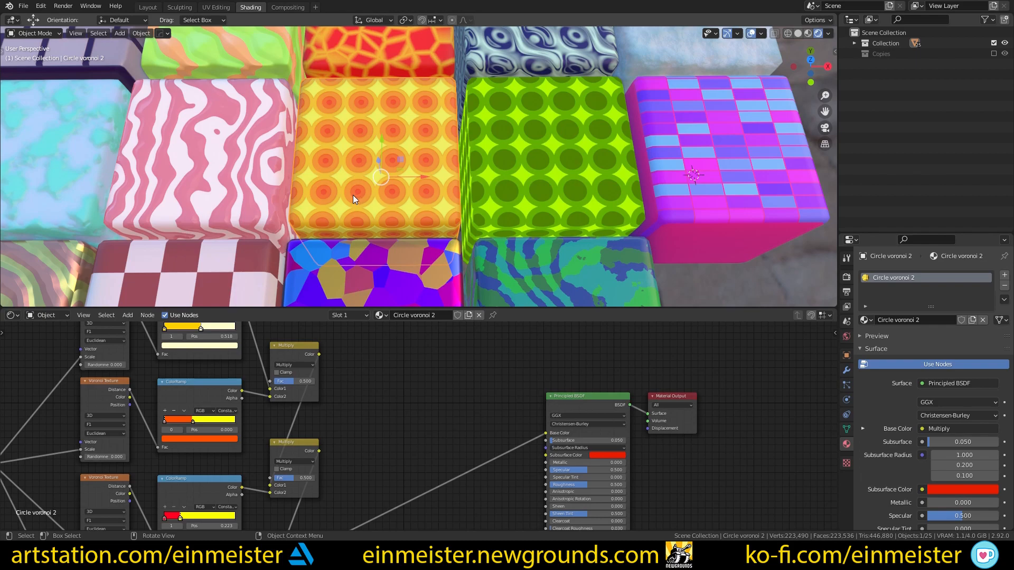
{"action": "scroll", "coordinate": [339, 209], "scroll_direction": "up", "scroll_amount": 2}
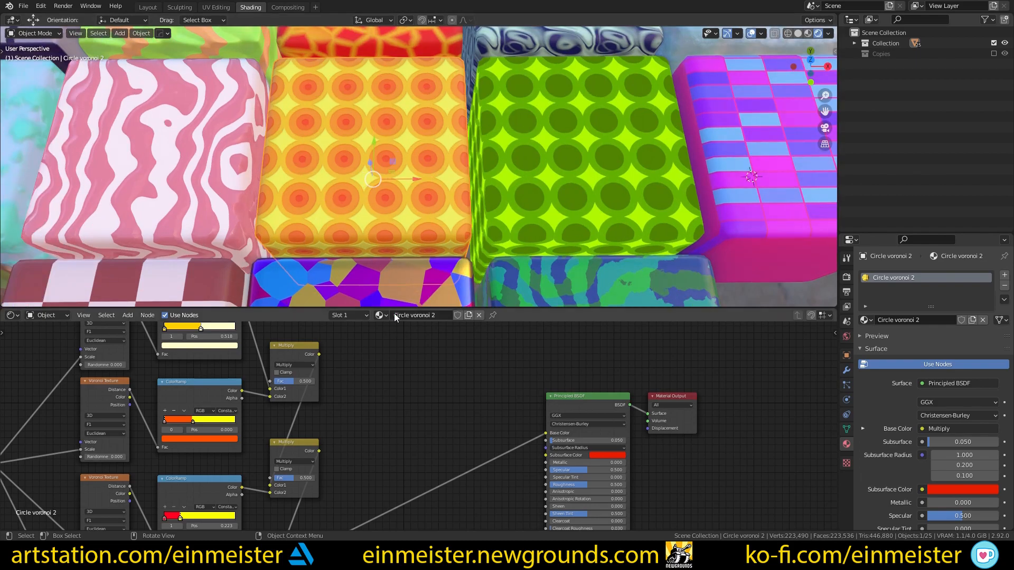
Examine the orange circle material's stacked Voronoi Texture, ColorRamp and Multiply nodes
{"action": "scroll", "coordinate": [356, 398], "scroll_direction": "down", "scroll_amount": 6}
{"action": "middle_click_drag", "start_coordinate": [378, 393], "coordinate": [515, 405]}
{"action": "scroll", "coordinate": [520, 372], "scroll_direction": "up", "scroll_amount": 5}
{"action": "scroll", "coordinate": [514, 405], "scroll_direction": "down", "scroll_amount": 2}
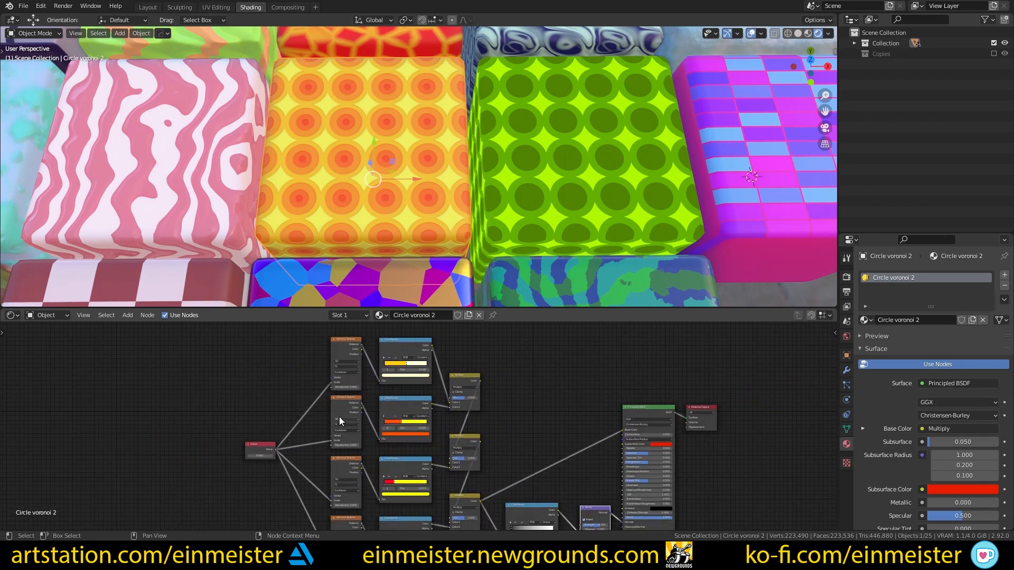
{"action": "scroll", "coordinate": [355, 405], "scroll_direction": "down", "scroll_amount": 1}
{"action": "middle_click_drag", "start_coordinate": [355, 405], "coordinate": [364, 353]}
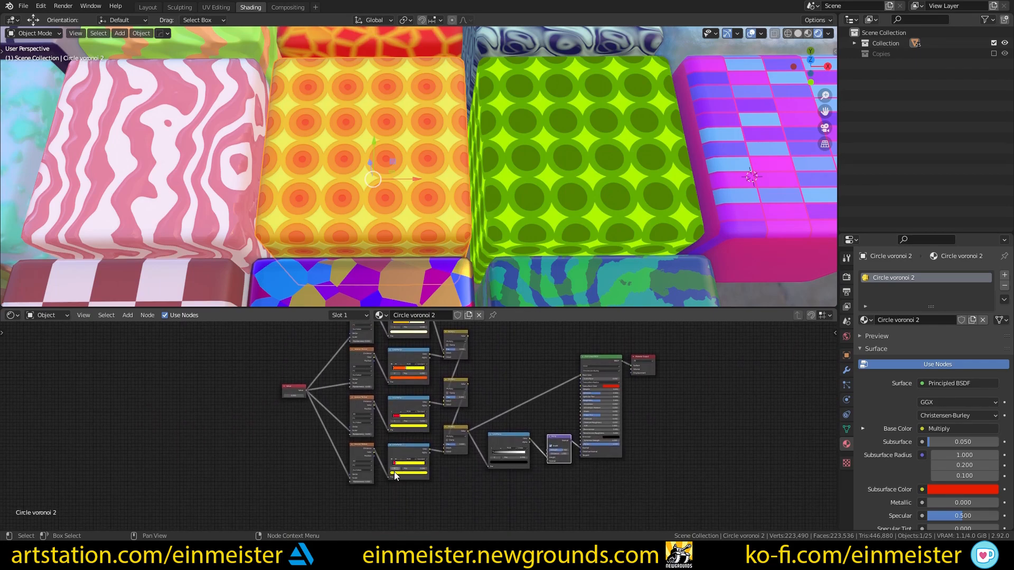
{"action": "scroll", "coordinate": [401, 394], "scroll_direction": "up", "scroll_amount": 2}
{"action": "scroll", "coordinate": [388, 414], "scroll_direction": "up", "scroll_amount": 1}
{"action": "scroll", "coordinate": [372, 405], "scroll_direction": "up", "scroll_amount": 2}
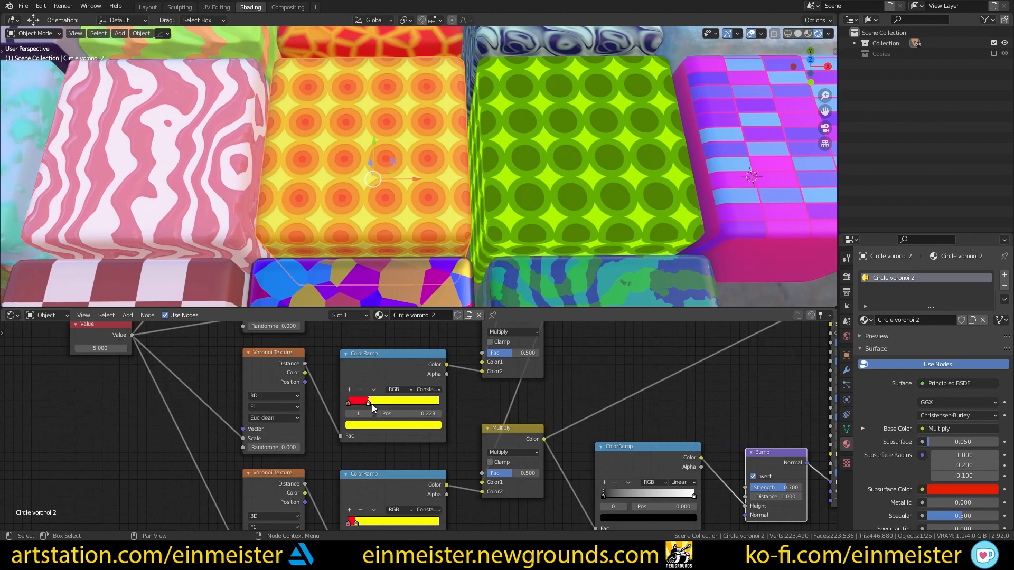
{"action": "scroll", "coordinate": [377, 379], "scroll_direction": "up", "scroll_amount": 1}
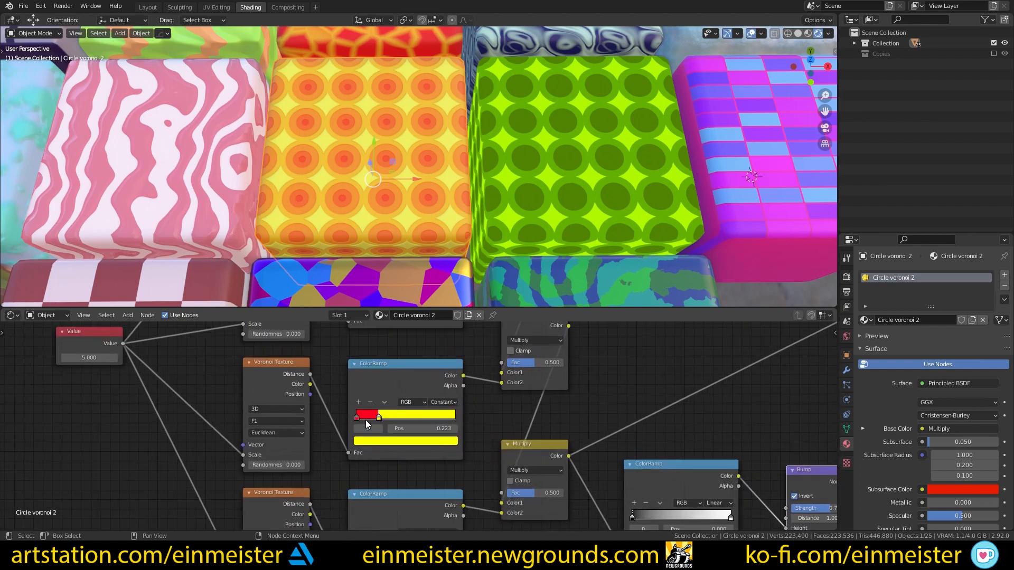
Inspect the orange cube's concentric rings up close and open the yellow stop's color in the third ColorRamp
{"action": "middle_click_drag", "start_coordinate": [399, 359], "coordinate": [408, 381]}
{"action": "scroll", "coordinate": [369, 199], "scroll_direction": "up", "scroll_amount": 5}
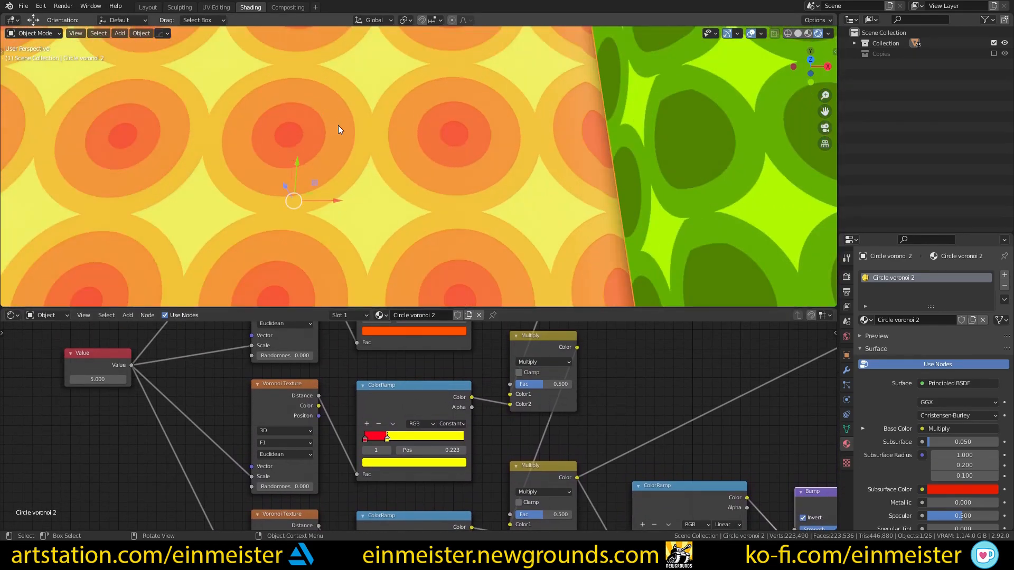
{"action": "scroll", "coordinate": [410, 416], "scroll_direction": "down", "scroll_amount": 2}
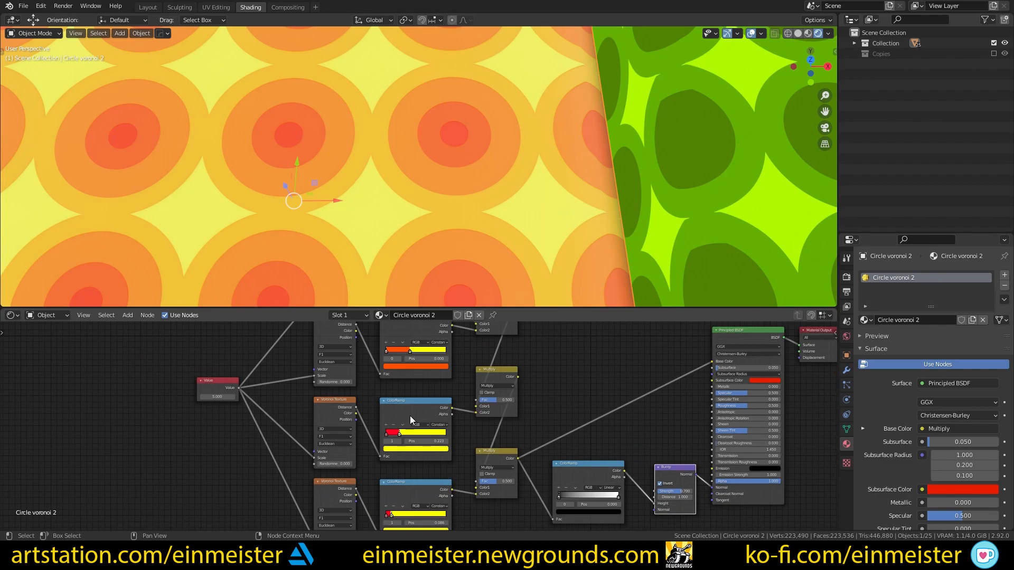
{"action": "middle_click_drag", "start_coordinate": [311, 227], "coordinate": [525, 211], "text": "shift"}
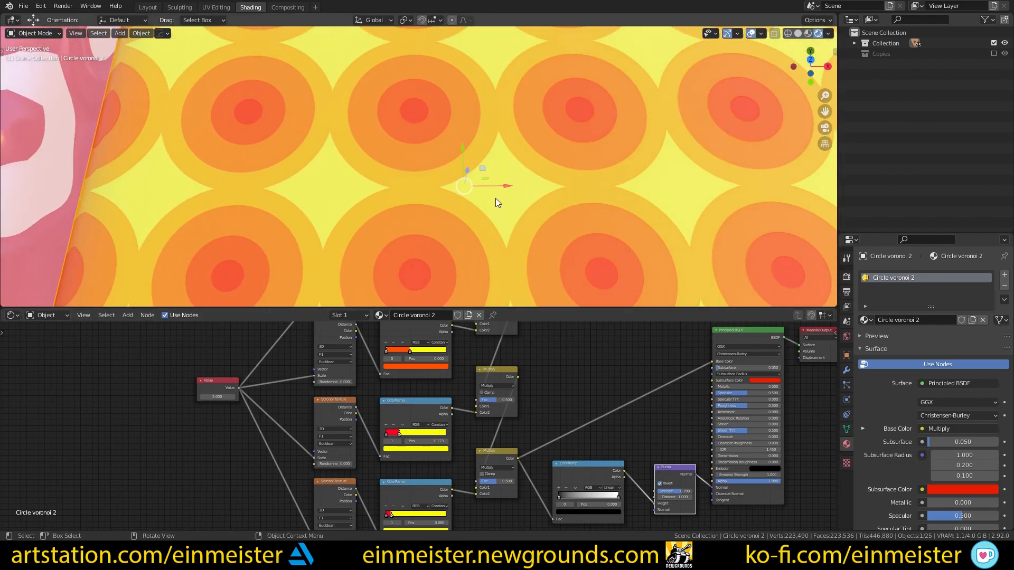
{"action": "scroll", "coordinate": [417, 423], "scroll_direction": "up", "scroll_amount": 2}
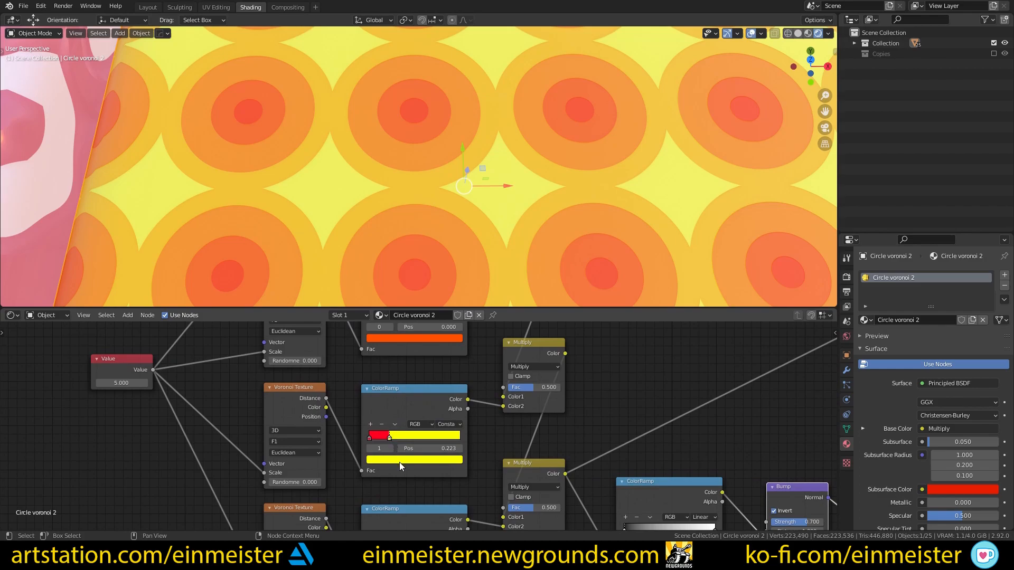
{"action": "left_click", "coordinate": [399, 461]}
{"action": "mouse_move", "coordinate": [445, 336]}
{"action": "left_mouse_down"}
{"action": "mouse_move", "coordinate": [443, 385]}
{"action": "mouse_move", "coordinate": [444, 333]}
{"action": "left_mouse_up"}
Examine the Value node feeding the orange circle material's Voronoi Textures, and the final Multiply, ColorRamp and Bump nodes
{"action": "scroll", "coordinate": [501, 404], "scroll_direction": "down", "scroll_amount": 5}
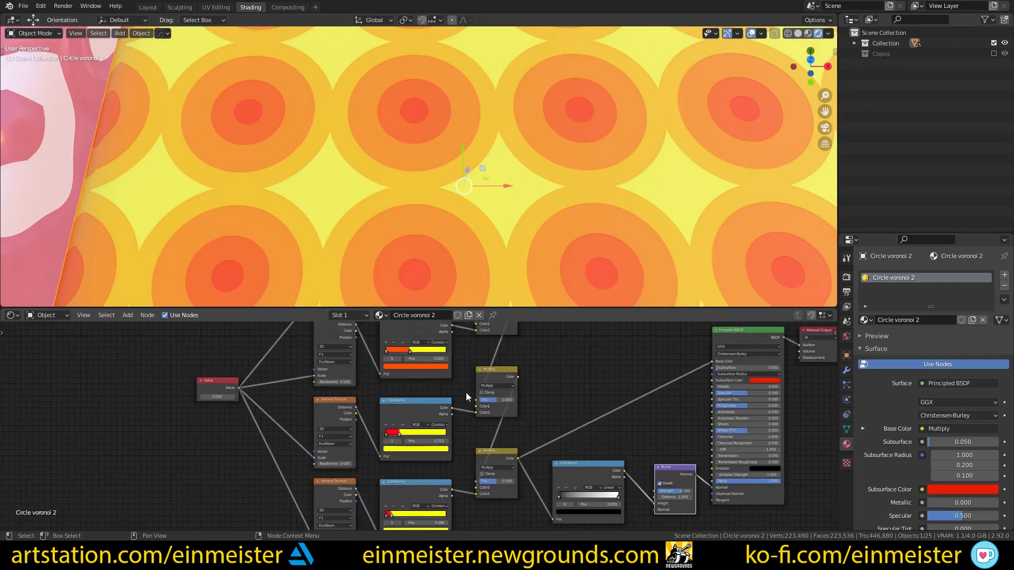
{"action": "scroll", "coordinate": [518, 401], "scroll_direction": "up", "scroll_amount": 5}
{"action": "scroll", "coordinate": [484, 451], "scroll_direction": "down", "scroll_amount": 13}
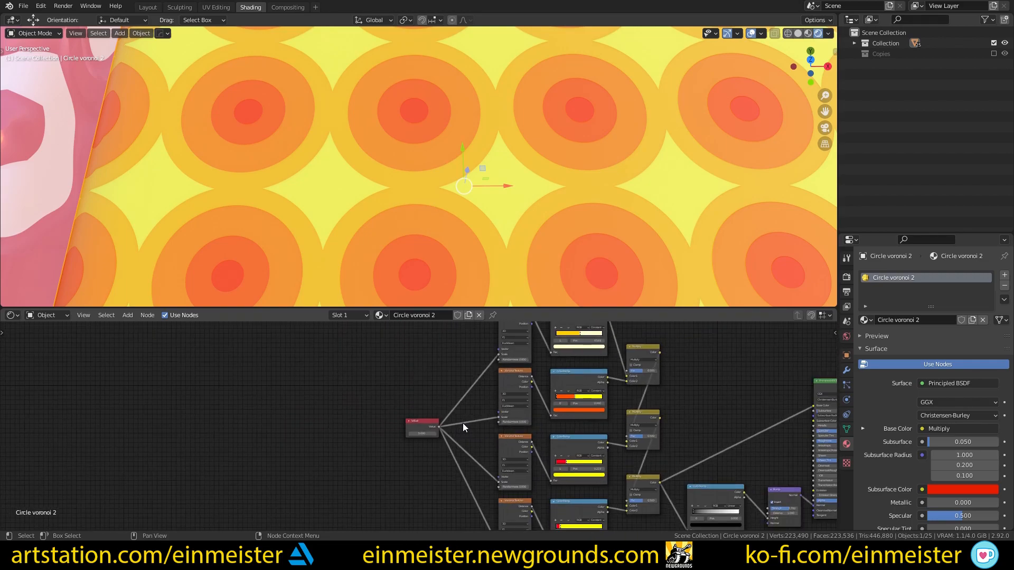
{"action": "middle_click_drag", "start_coordinate": [463, 423], "coordinate": [385, 429]}
{"action": "scroll", "coordinate": [405, 416], "scroll_direction": "up", "scroll_amount": 6}
{"action": "mouse_move", "coordinate": [299, 449]}
{"action": "left_mouse_down"}
{"action": "mouse_move", "coordinate": [351, 450]}
{"action": "mouse_move", "coordinate": [301, 449]}
{"action": "left_mouse_up"}
{"action": "scroll", "coordinate": [301, 454], "scroll_direction": "down", "scroll_amount": 3}
{"action": "scroll", "coordinate": [356, 417], "scroll_direction": "up", "scroll_amount": 3}
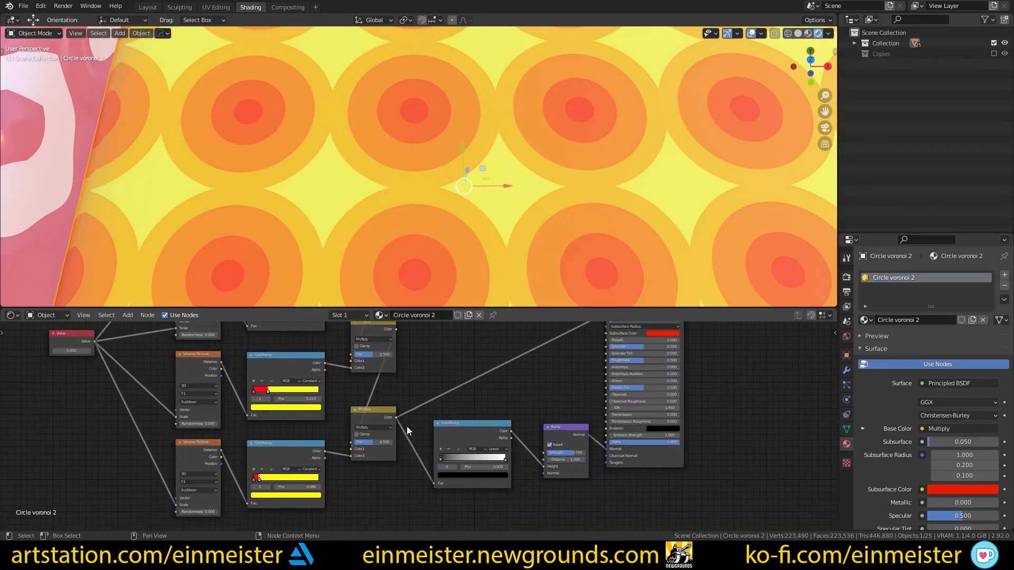
{"action": "scroll", "coordinate": [491, 399], "scroll_direction": "down", "scroll_amount": 6}
{"action": "middle_click_drag", "start_coordinate": [473, 389], "coordinate": [424, 461]}
Select the multicolor brick cube and focus the view on it to inspect its pattern
{"action": "scroll", "coordinate": [389, 188], "scroll_direction": "down", "scroll_amount": 12}
{"action": "middle_click_drag", "start_coordinate": [617, 174], "coordinate": [506, 192], "text": "shift"}
{"action": "scroll", "coordinate": [506, 192], "scroll_direction": "up", "scroll_amount": 1}
{"action": "left_click", "coordinate": [506, 192]}
{"action": "key", "text": "KP_Decimal"}
{"action": "scroll", "coordinate": [430, 167], "scroll_direction": "up", "scroll_amount": 3}
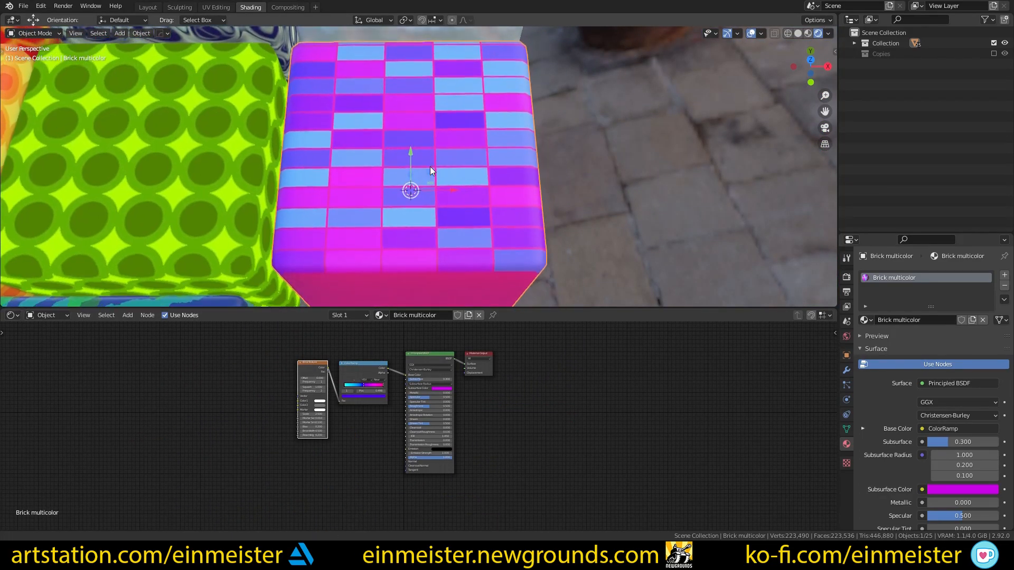
{"action": "scroll", "coordinate": [321, 392], "scroll_direction": "up", "scroll_amount": 1}
{"action": "scroll", "coordinate": [321, 392], "scroll_direction": "up", "scroll_amount": 1}
{"action": "scroll", "coordinate": [285, 204], "scroll_direction": "down", "scroll_amount": 8}
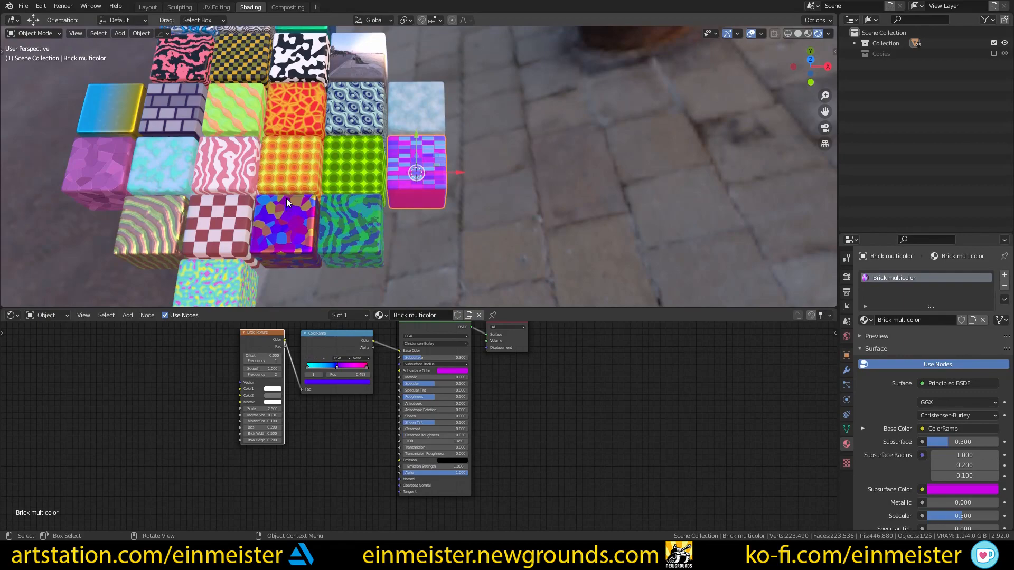
{"action": "scroll", "coordinate": [373, 164], "scroll_direction": "up", "scroll_amount": 8}
{"action": "middle_click_drag", "start_coordinate": [414, 202], "coordinate": [383, 193]}
Add a Brick Texture node below the multicolor brick material's ColorRamp and preview it on the cube
{"action": "key", "text": "shift+a"}
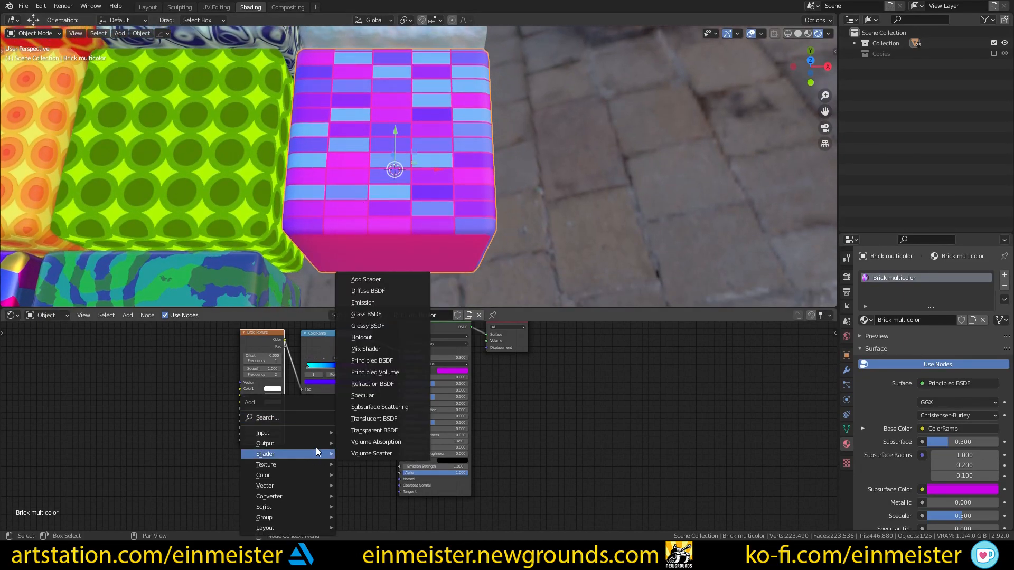
{"action": "left_click", "coordinate": [296, 417]}
{"action": "type", "text": "brick"}
{"action": "key", "text": "Return"}
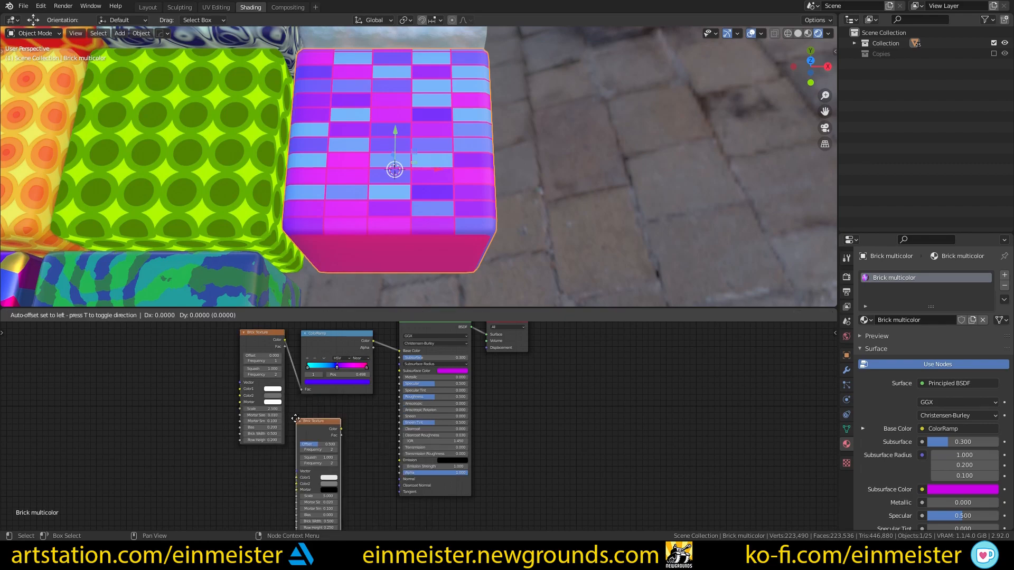
{"action": "left_click", "coordinate": [296, 417]}
{"action": "left_click", "coordinate": [309, 420], "text": "ctrl+shift"}
{"action": "scroll", "coordinate": [417, 139], "scroll_direction": "up", "scroll_amount": 4}
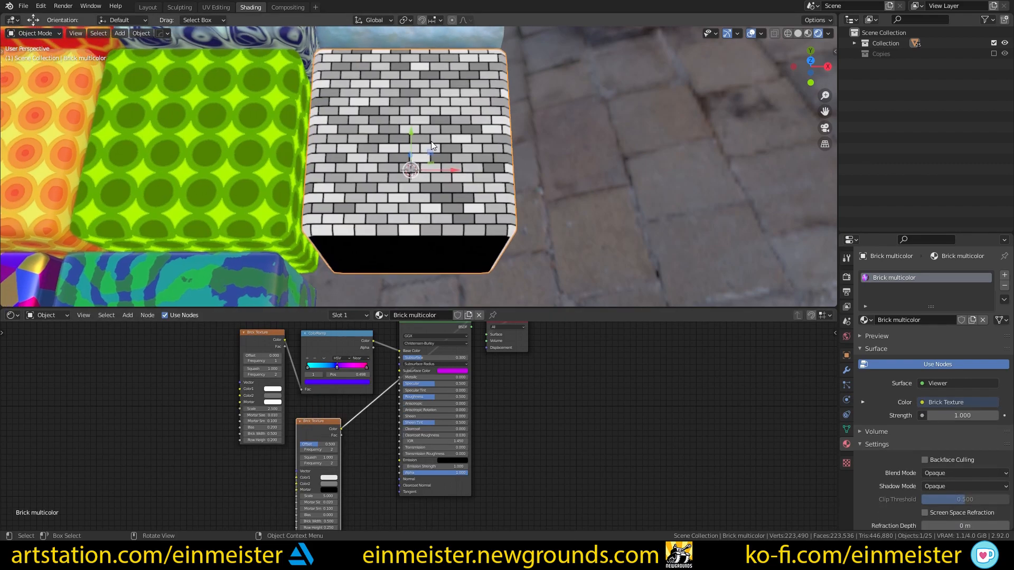
Inspect the default brick pattern on the cube and delete the added Brick Texture node
{"action": "scroll", "coordinate": [436, 149], "scroll_direction": "down", "scroll_amount": 5}
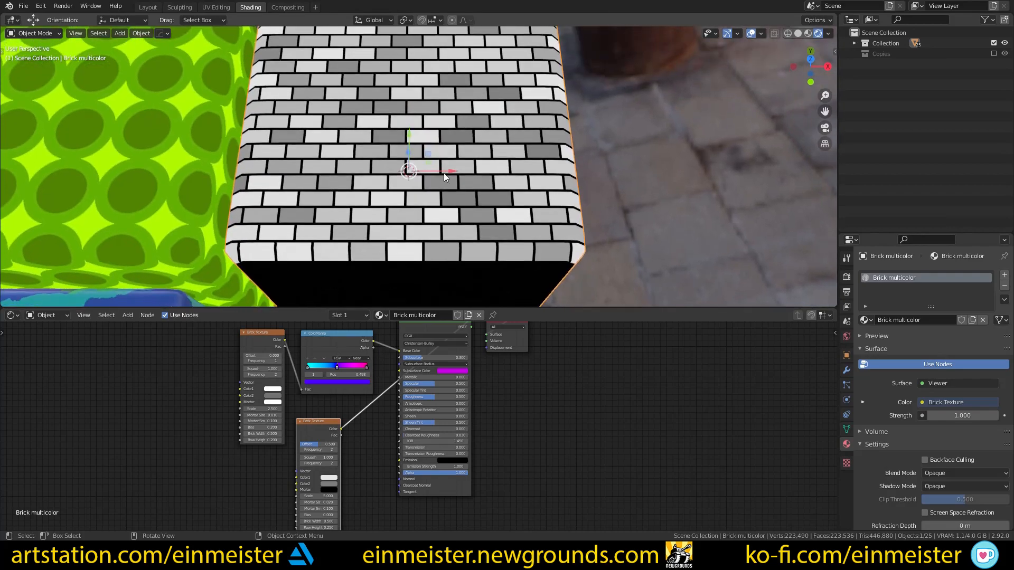
{"action": "middle_click_drag", "start_coordinate": [422, 197], "coordinate": [427, 119]}
{"action": "middle_click_drag", "start_coordinate": [475, 144], "coordinate": [413, 198]}
{"action": "scroll", "coordinate": [422, 172], "scroll_direction": "up", "scroll_amount": 2}
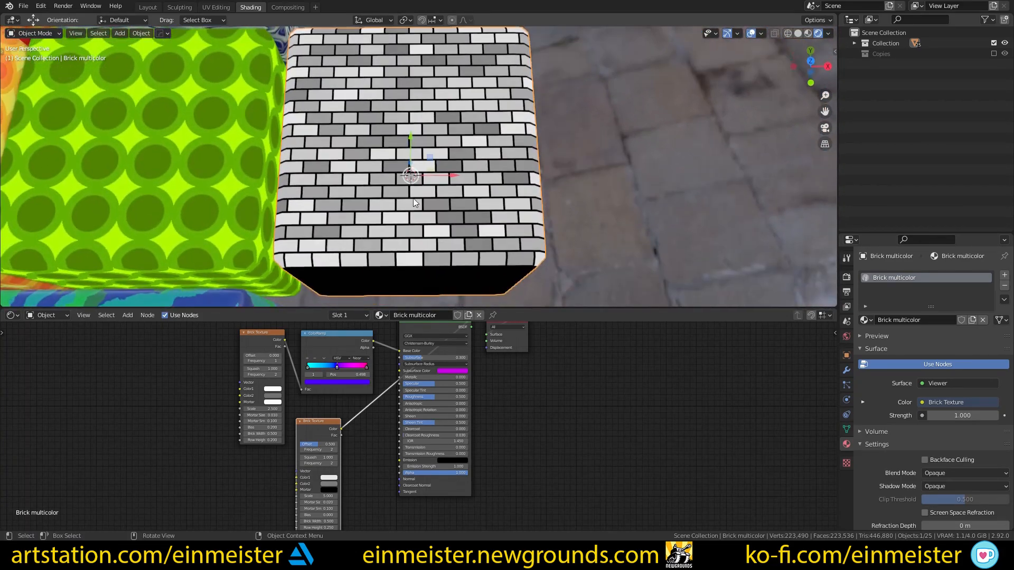
{"action": "key", "text": "x"}
{"action": "key", "text": "Home"}
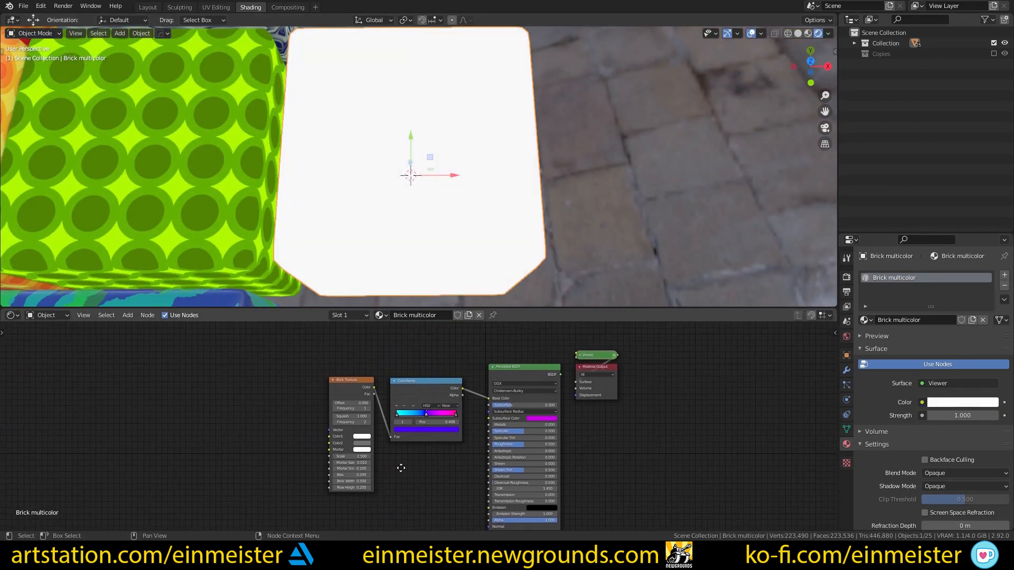
Preview the original Brick Texture on the cube and examine its color, scale, mortar and bias settings
{"action": "left_click", "coordinate": [342, 376], "text": "ctrl+shift"}
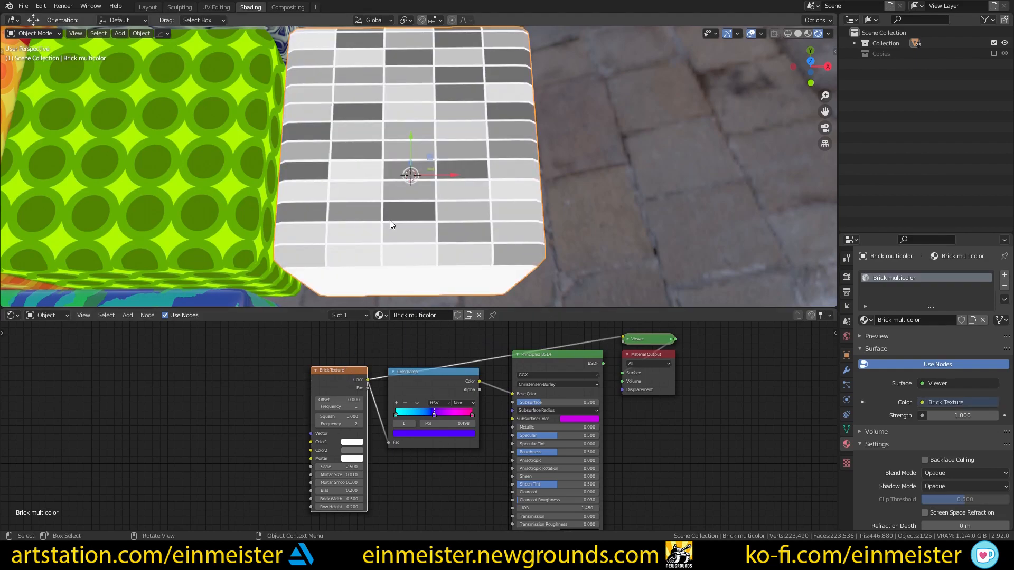
{"action": "scroll", "coordinate": [324, 476], "scroll_direction": "up", "scroll_amount": 2}
{"action": "scroll", "coordinate": [323, 476], "scroll_direction": "up", "scroll_amount": 2}
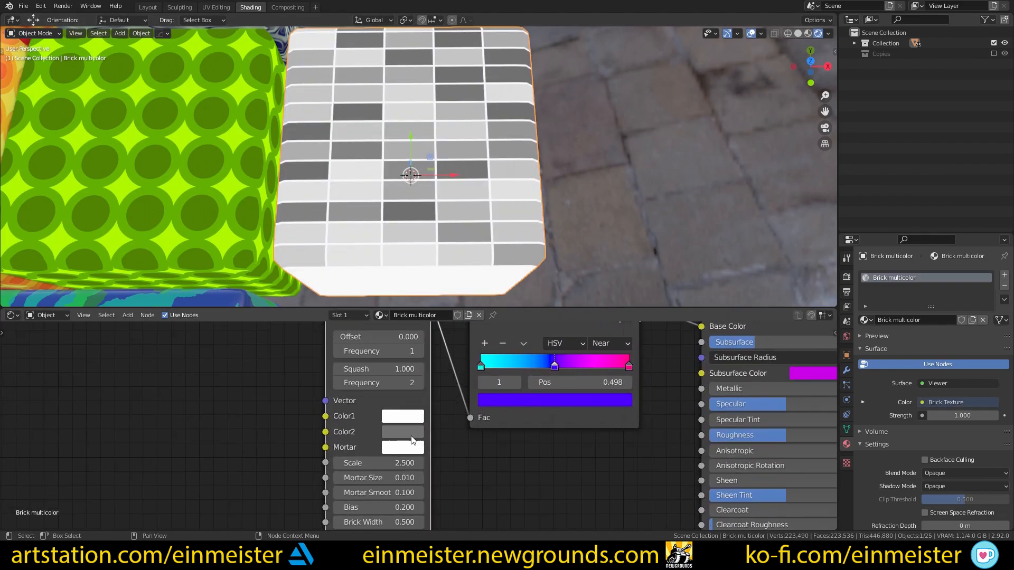
{"action": "scroll", "coordinate": [438, 444], "scroll_direction": "up", "scroll_amount": 2}
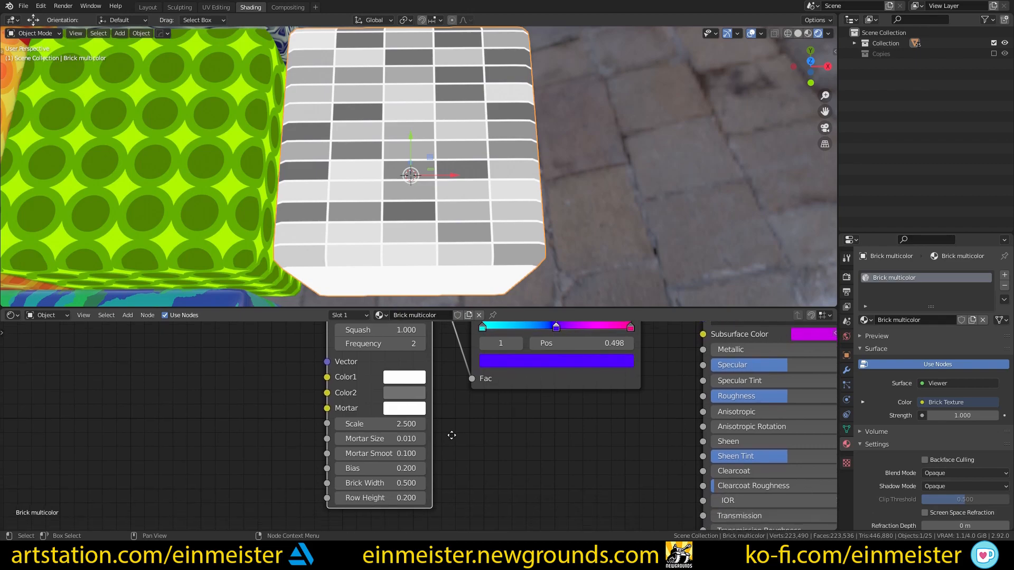
{"action": "scroll", "coordinate": [438, 444], "scroll_direction": "down", "scroll_amount": 2}
{"action": "middle_click_drag", "start_coordinate": [443, 398], "coordinate": [448, 422]}
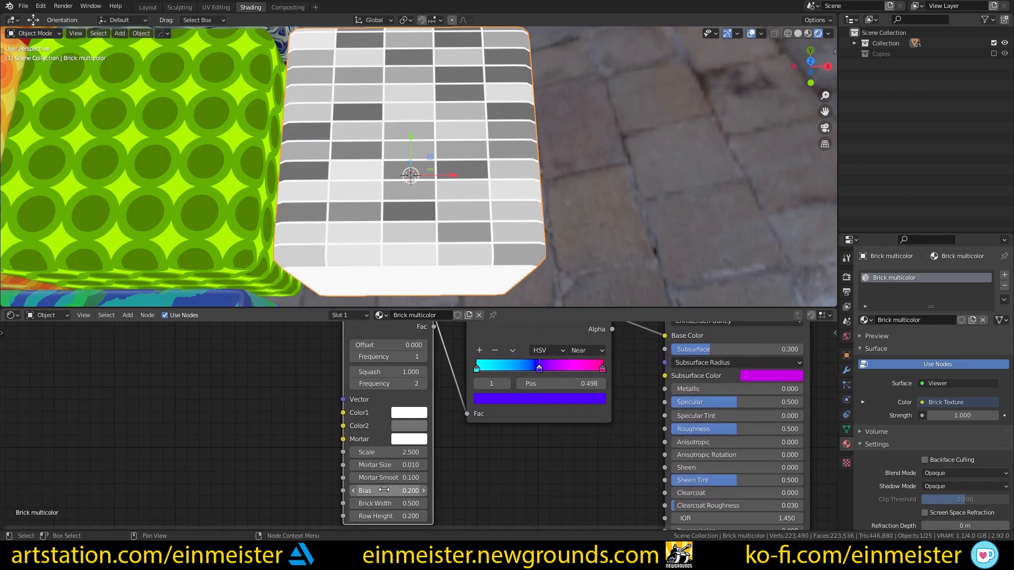
{"action": "left_click_drag", "start_coordinate": [381, 491], "coordinate": [410, 492]}
Preview the ColorRamp node's output on the multicolor brick cube
{"action": "scroll", "coordinate": [423, 375], "scroll_direction": "down", "scroll_amount": 1}
{"action": "middle_click_drag", "start_coordinate": [521, 323], "coordinate": [422, 382]}
{"action": "left_click", "coordinate": [411, 389], "text": "ctrl+shift"}
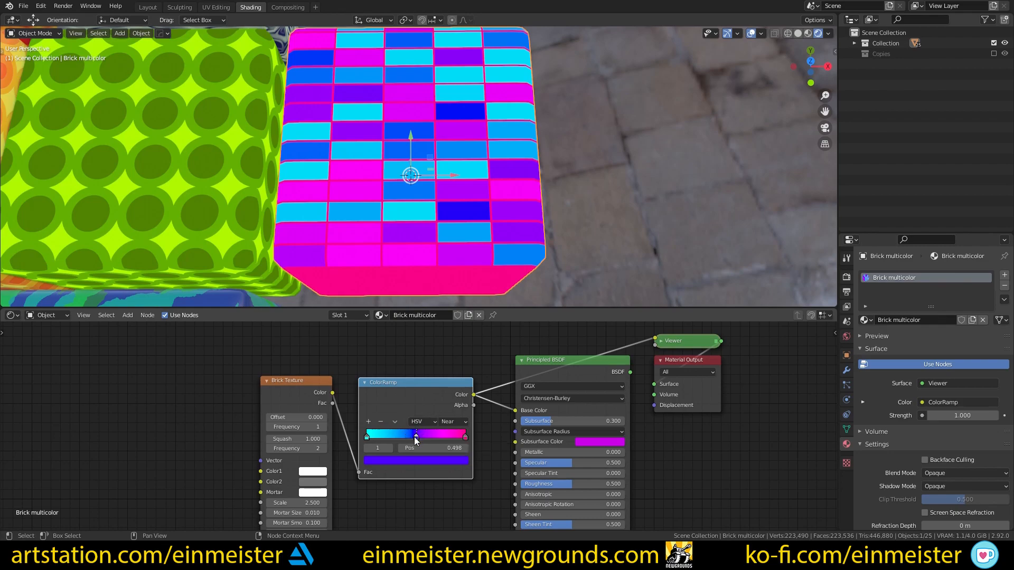
Try removing the middle violet-blue stop from the ColorRamp, and undo the removal
{"action": "left_click", "coordinate": [380, 421]}
{"action": "key", "text": "ctrl+z"}
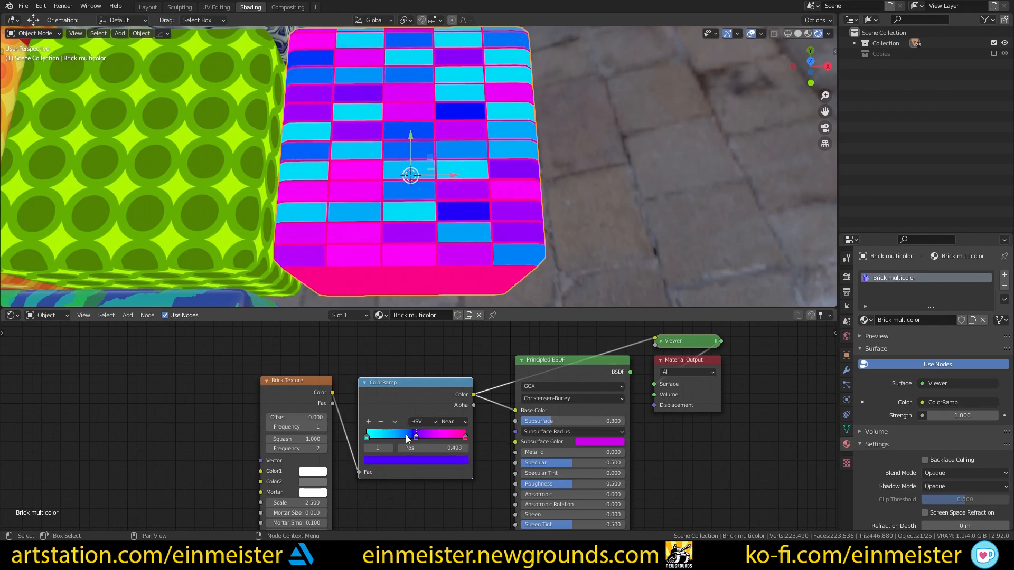
{"action": "left_click", "coordinate": [382, 421]}
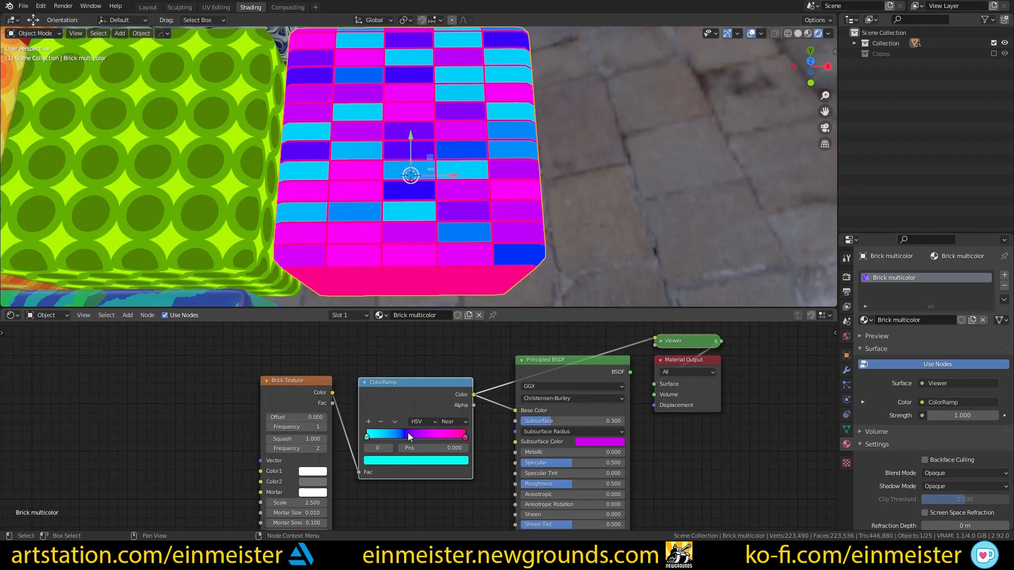
{"action": "key", "text": "ctrl+z"}
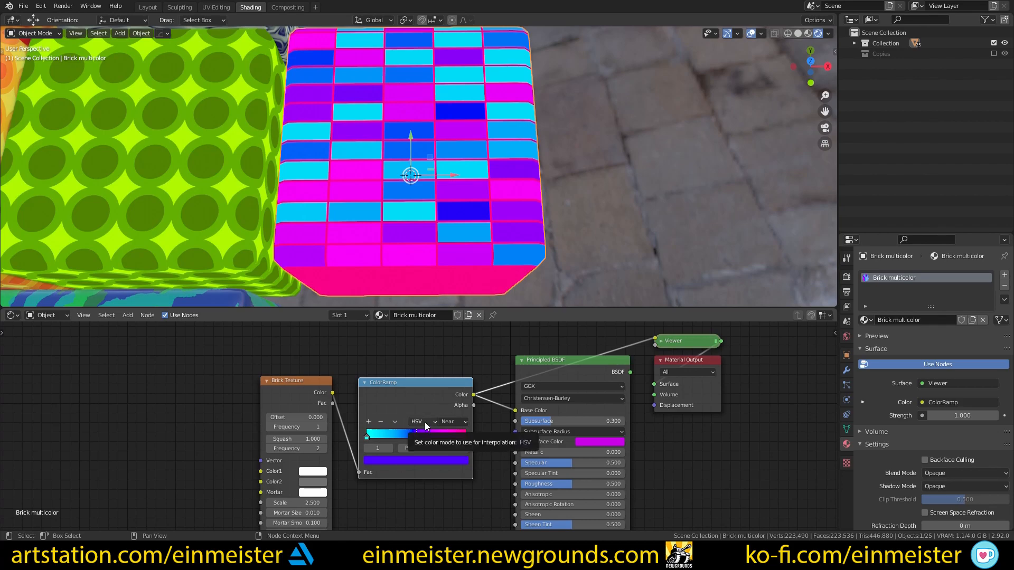
Review the color mode options of the brick material's ColorRamp and choose HSV
{"action": "left_click", "coordinate": [425, 423]}
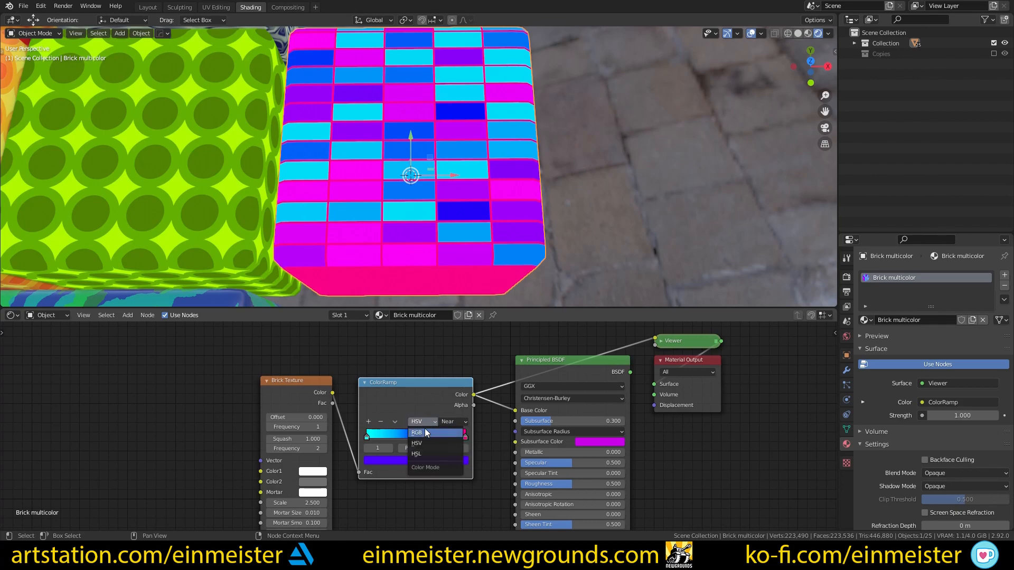
{"action": "left_click", "coordinate": [425, 420]}
{"action": "left_click", "coordinate": [426, 422]}
{"action": "left_click", "coordinate": [428, 442]}
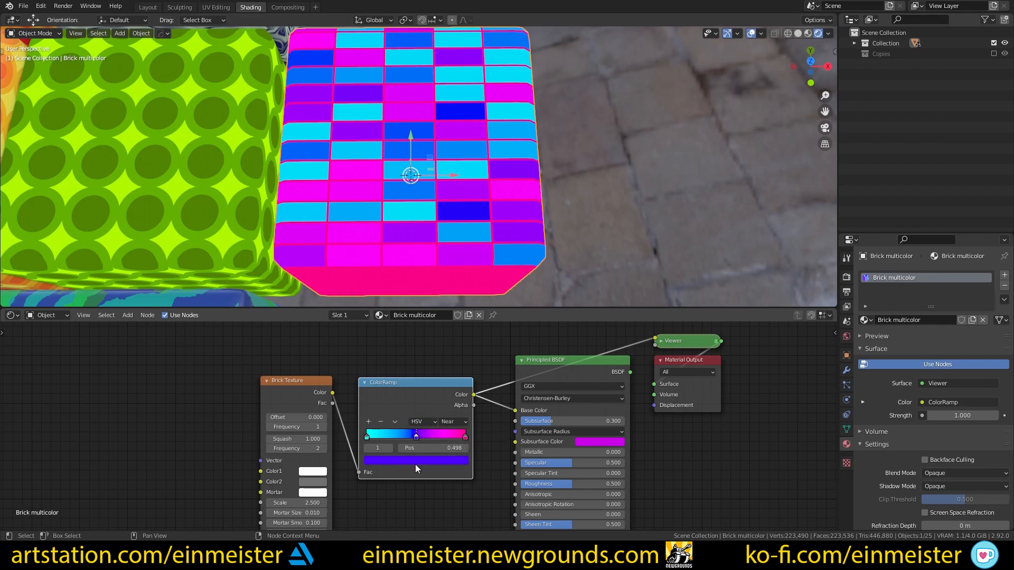
Look at the violet-blue stop's HSV color and the ColorRamp's color interpolation options
{"action": "left_click", "coordinate": [416, 462]}
{"action": "left_click", "coordinate": [410, 461]}
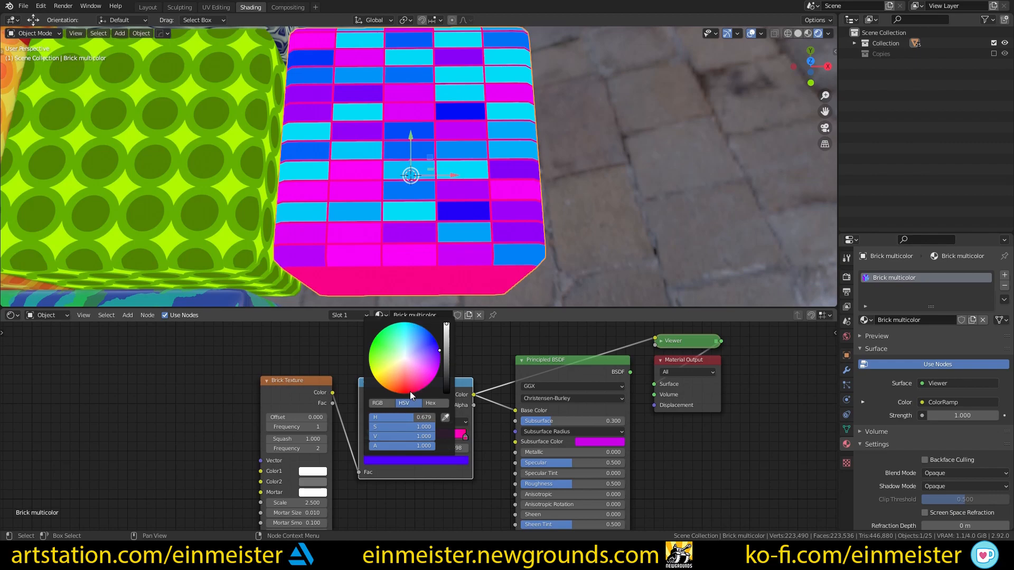
{"action": "left_click", "coordinate": [456, 422]}
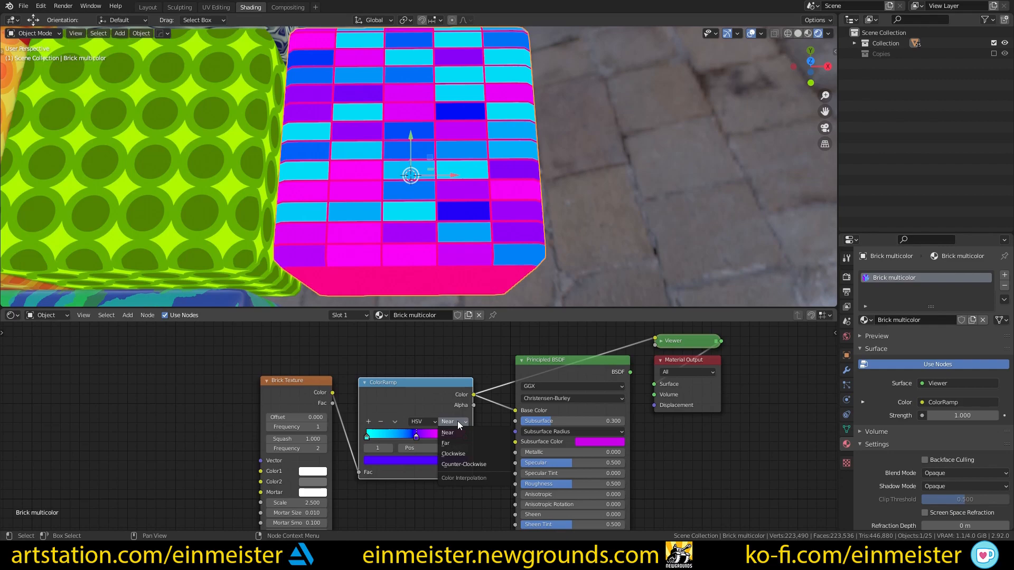
{"action": "left_click", "coordinate": [406, 461]}
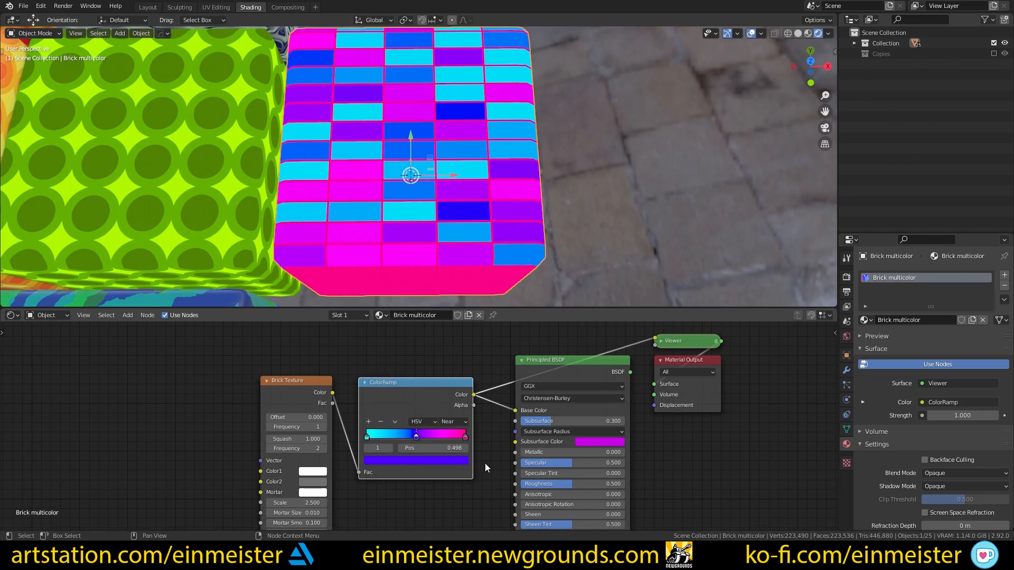
Select the Snow cube and examine its surface along with its Noise Texture, ColorRamp and Bump nodes
{"action": "scroll", "coordinate": [431, 256], "scroll_direction": "down", "scroll_amount": 3}
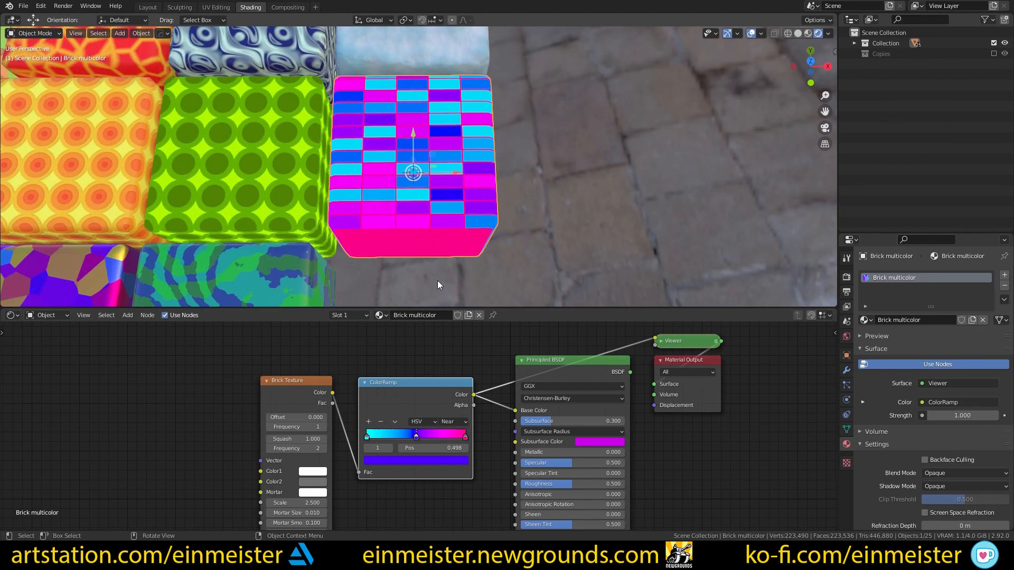
{"action": "scroll", "coordinate": [417, 229], "scroll_direction": "up", "scroll_amount": 4}
{"action": "scroll", "coordinate": [451, 360], "scroll_direction": "down", "scroll_amount": 3}
{"action": "scroll", "coordinate": [391, 182], "scroll_direction": "down", "scroll_amount": 6}
{"action": "scroll", "coordinate": [392, 174], "scroll_direction": "down", "scroll_amount": 2}
{"action": "scroll", "coordinate": [401, 127], "scroll_direction": "up", "scroll_amount": 6}
{"action": "left_click", "coordinate": [411, 146]}
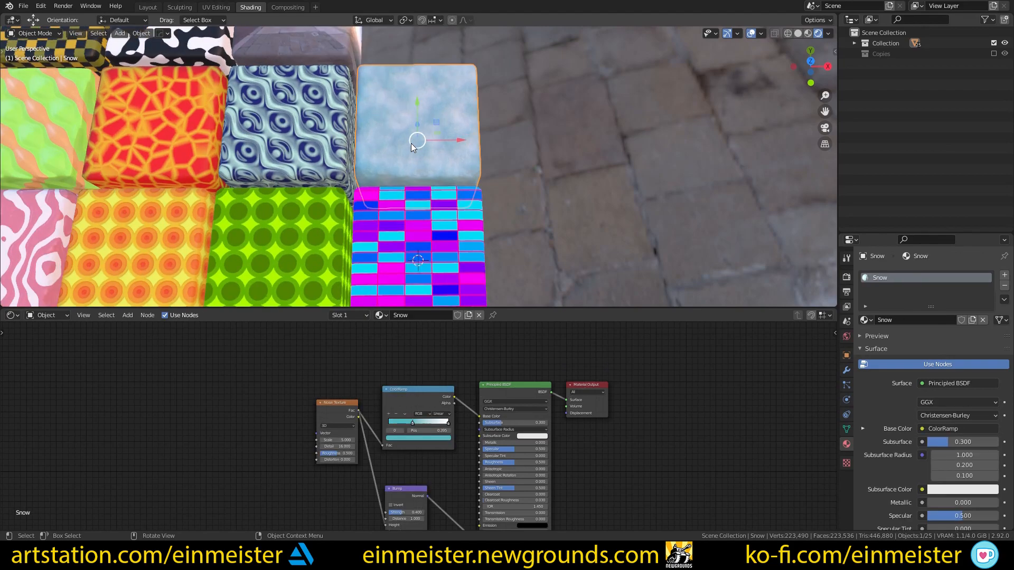
{"action": "scroll", "coordinate": [411, 143], "scroll_direction": "up", "scroll_amount": 3}
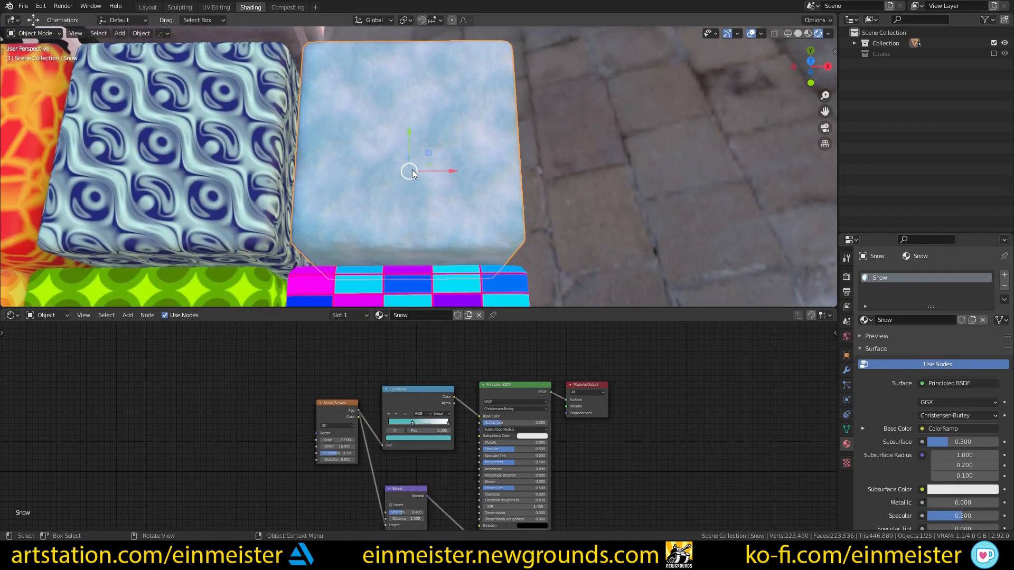
{"action": "mouse_move", "coordinate": [413, 170]}
{"action": "middle_mouse_down"}
{"action": "mouse_move", "coordinate": [377, 178]}
{"action": "mouse_move", "coordinate": [410, 168]}
{"action": "middle_mouse_up"}
{"action": "middle_click_drag", "start_coordinate": [411, 469], "coordinate": [437, 444]}
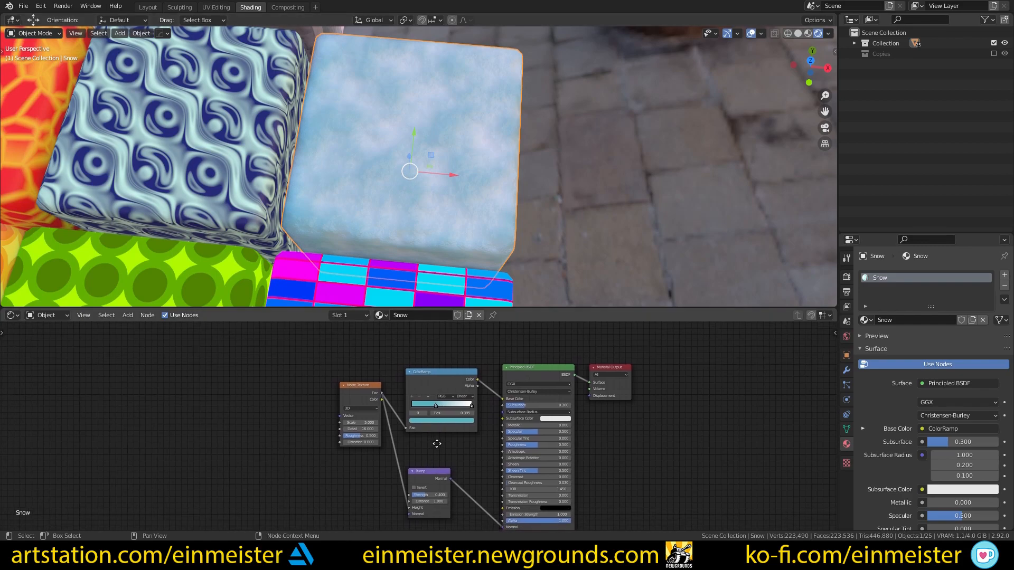
{"action": "scroll", "coordinate": [439, 438], "scroll_direction": "up", "scroll_amount": 2}
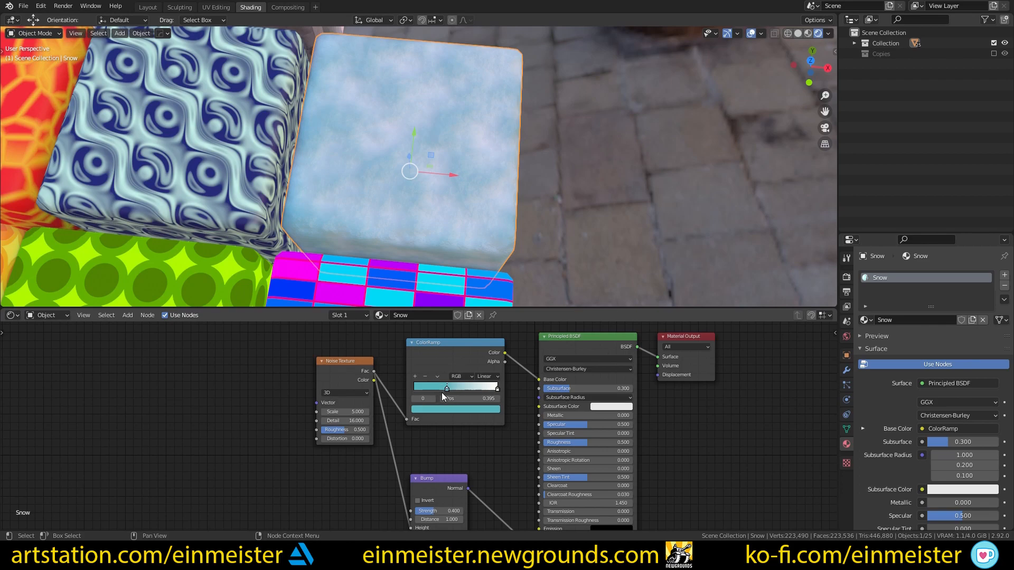
Select the Magic blue cube with the Select Box tool active and inspect its swirling pattern
{"action": "mouse_move", "coordinate": [483, 284]}
{"action": "middle_mouse_down"}
{"action": "mouse_move", "coordinate": [409, 223]}
{"action": "mouse_move", "coordinate": [484, 282]}
{"action": "middle_mouse_up"}
{"action": "key", "text": "w"}
{"action": "scroll", "coordinate": [319, 201], "scroll_direction": "down", "scroll_amount": 2}
{"action": "middle_click_drag", "start_coordinate": [319, 201], "coordinate": [404, 195], "text": "shift"}
{"action": "scroll", "coordinate": [433, 220], "scroll_direction": "up", "scroll_amount": 2}
{"action": "left_click", "coordinate": [404, 195]}
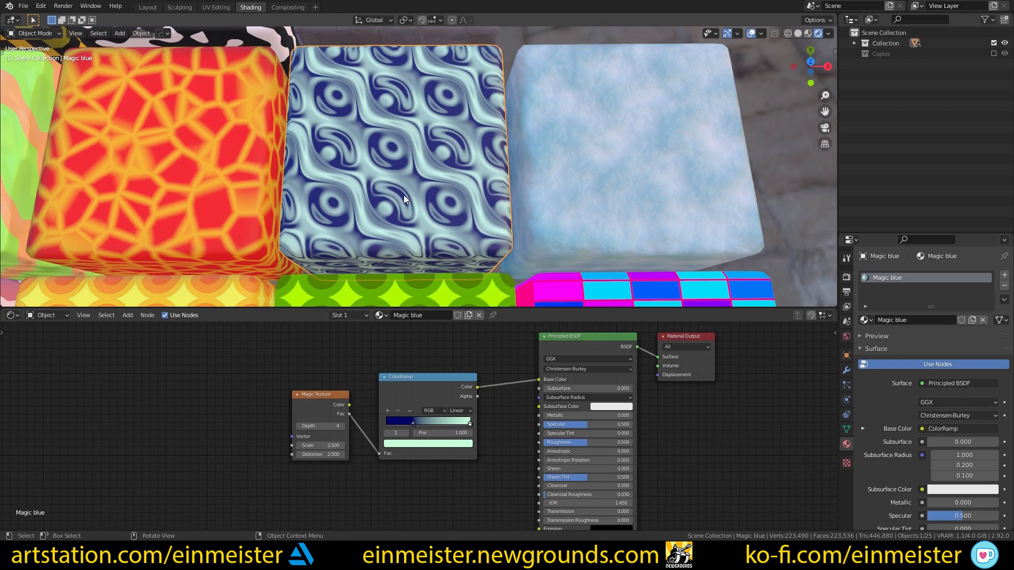
{"action": "middle_click_drag", "start_coordinate": [388, 185], "coordinate": [399, 194], "text": "shift"}
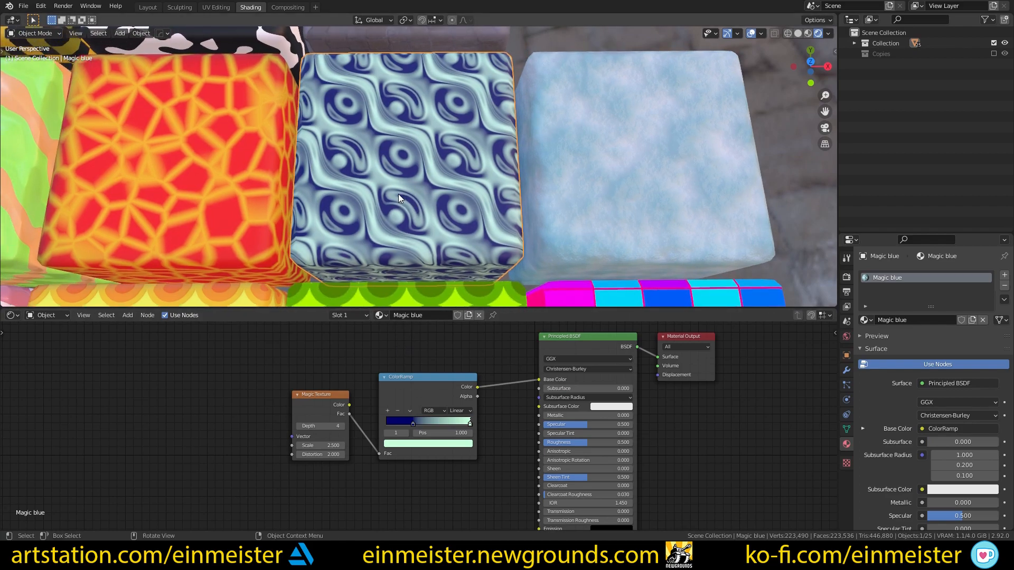
{"action": "scroll", "coordinate": [357, 217], "scroll_direction": "down", "scroll_amount": 4}
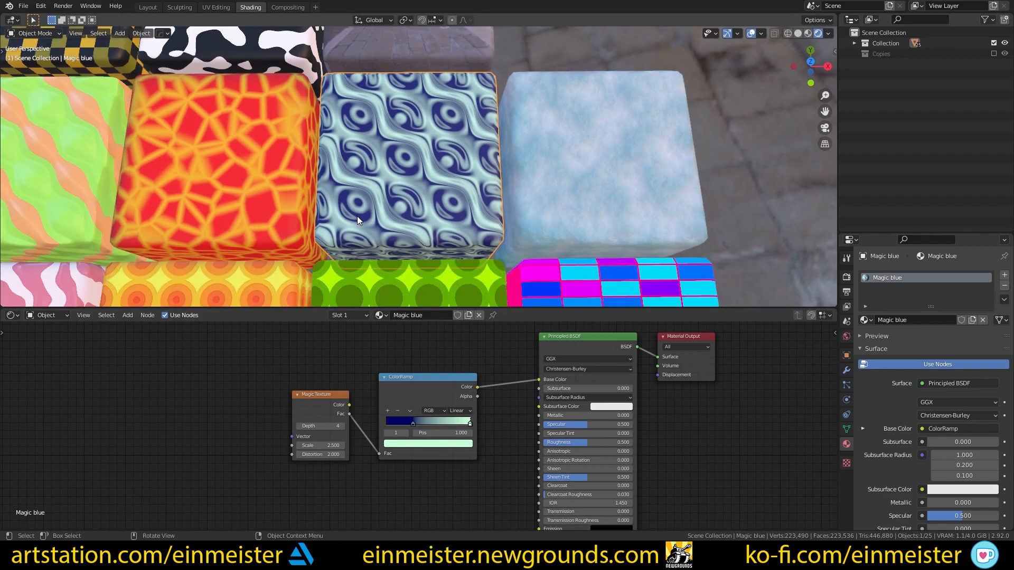
{"action": "scroll", "coordinate": [358, 224], "scroll_direction": "up", "scroll_amount": 1}
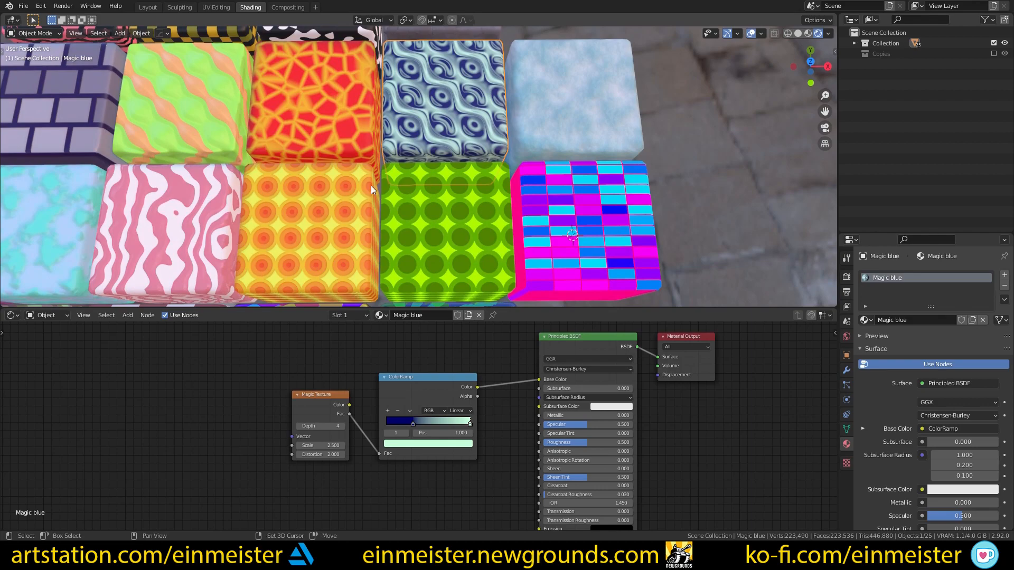
{"action": "scroll", "coordinate": [371, 186], "scroll_direction": "up", "scroll_amount": 5}
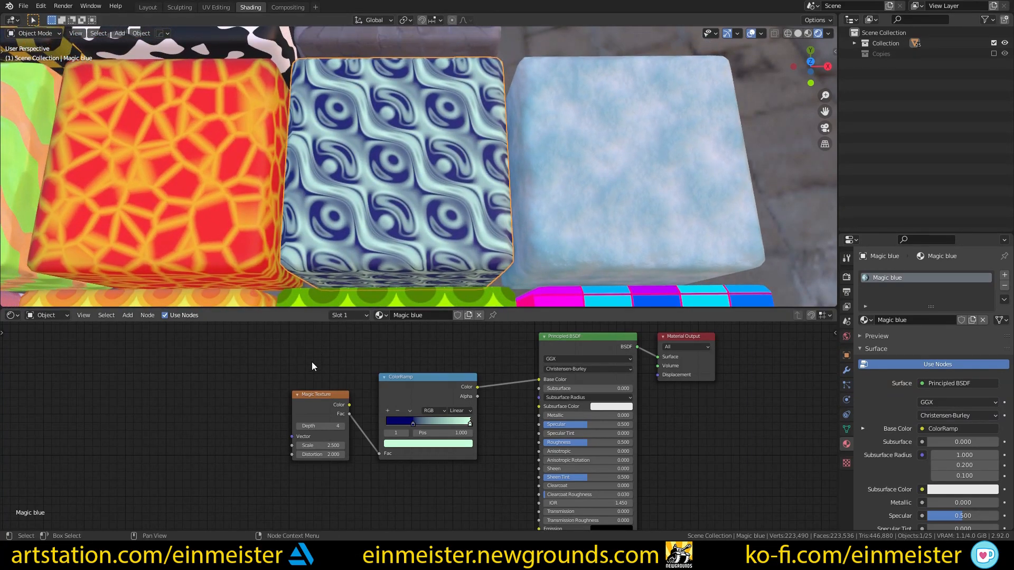
Add a second Magic Texture node beside the existing one and connect its Fac output to the ColorRamp's Fac
{"action": "scroll", "coordinate": [327, 366], "scroll_direction": "up", "scroll_amount": 2}
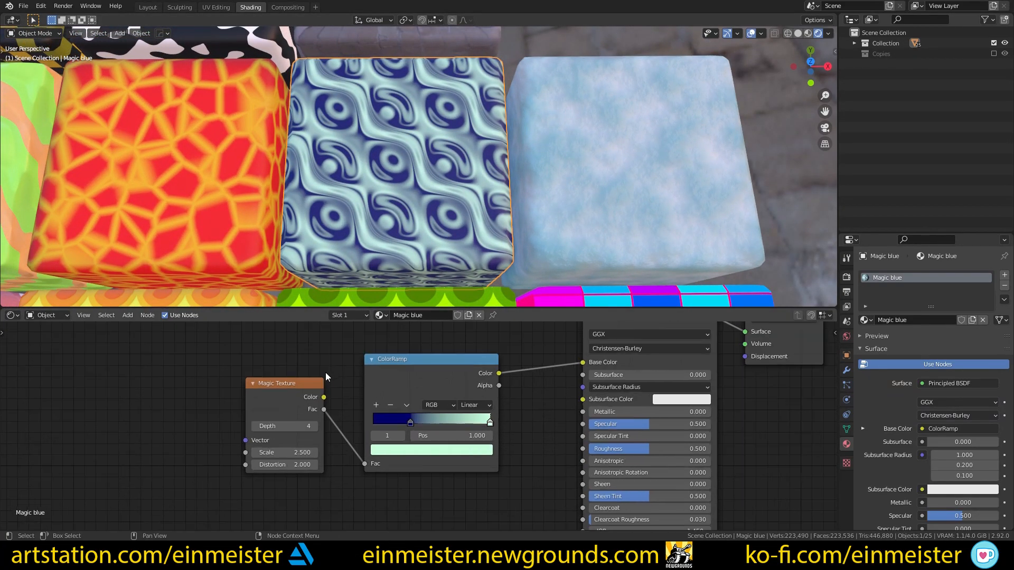
{"action": "key", "text": "shift+a"}
{"action": "type", "text": "ma"}
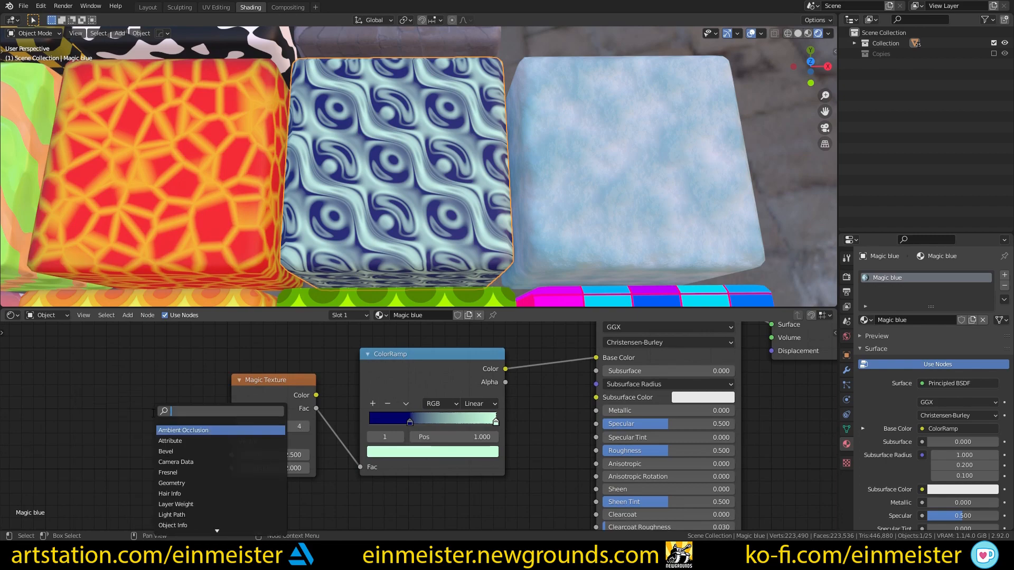
{"action": "type", "text": "gi"}
{"action": "key", "text": "Return"}
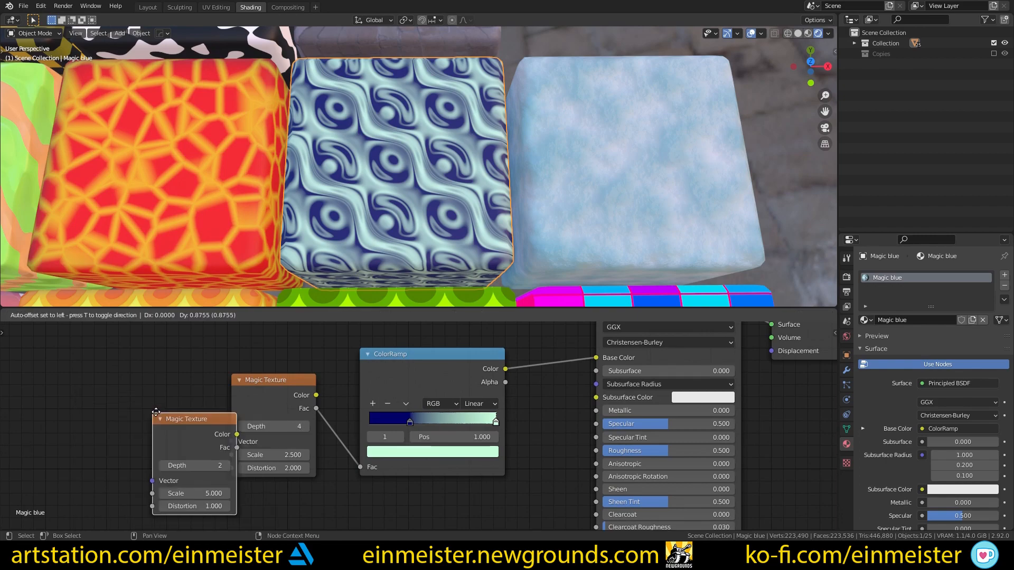
{"action": "left_click", "coordinate": [173, 404]}
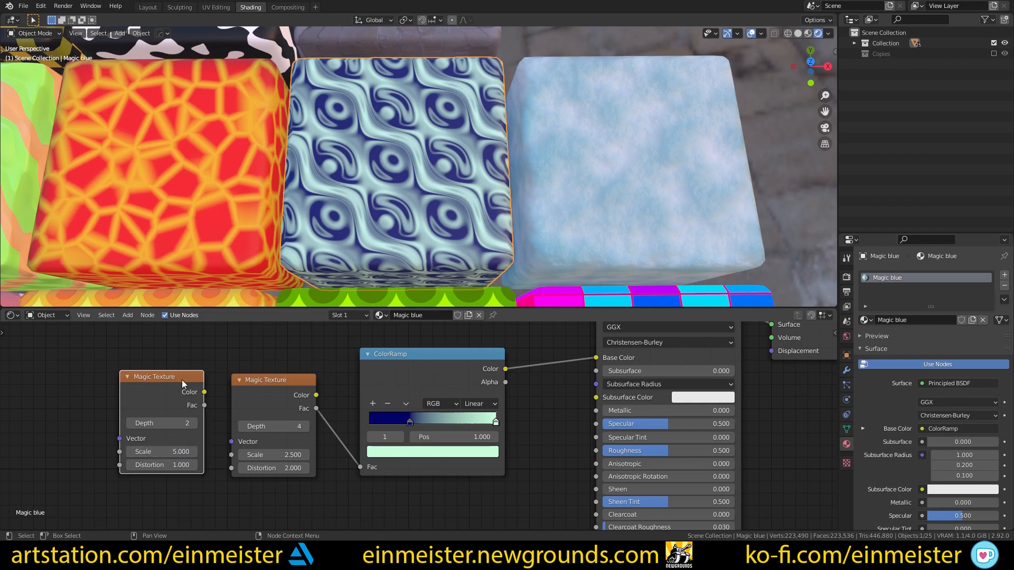
{"action": "left_click_drag", "start_coordinate": [206, 390], "coordinate": [361, 467]}
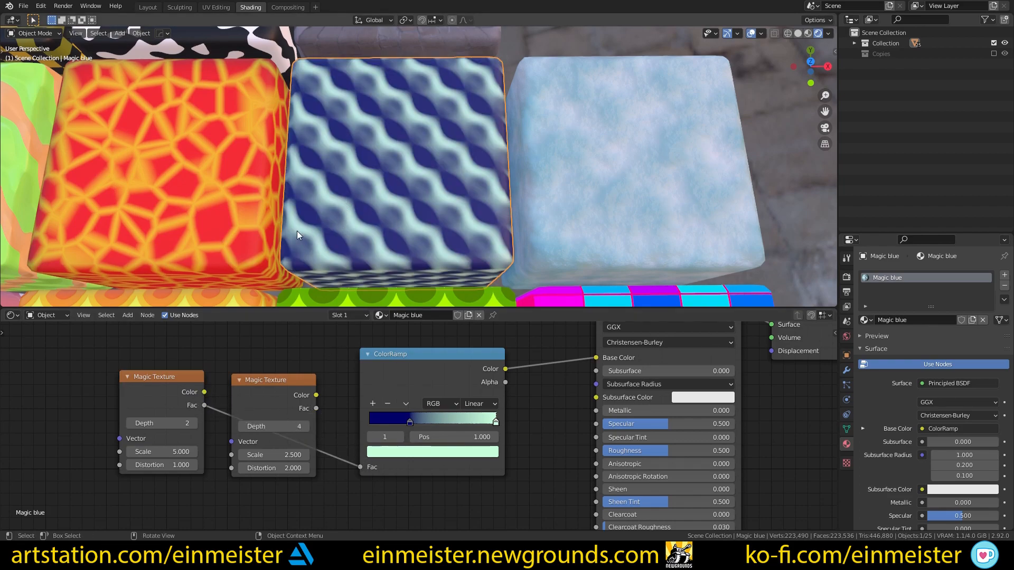
Reconnect the original Magic Texture's Fac output to the ColorRamp and delete the added Magic Texture node
{"action": "left_click_drag", "start_coordinate": [316, 408], "coordinate": [360, 467]}
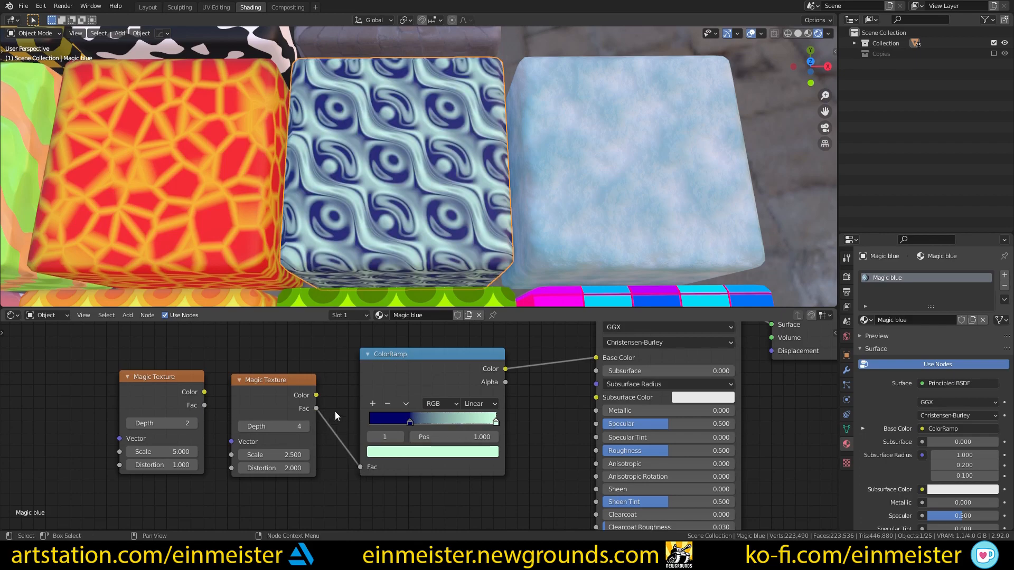
{"action": "left_click", "coordinate": [177, 385]}
{"action": "key", "text": "x"}
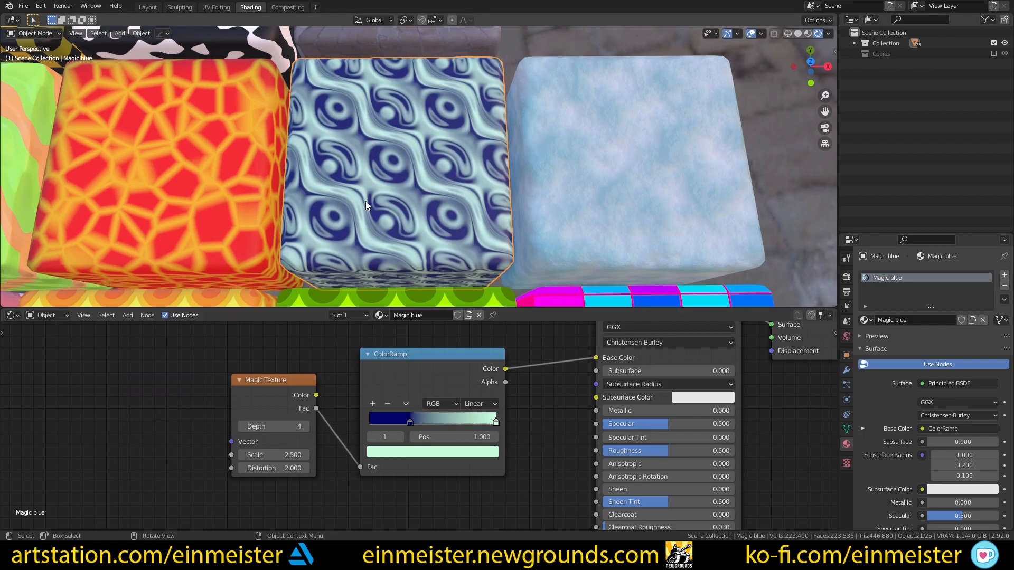
Select the red and orange Veiny voronoi cube and bring its material nodes into view
{"action": "scroll", "coordinate": [365, 200], "scroll_direction": "down", "scroll_amount": 4}
{"action": "scroll", "coordinate": [365, 199], "scroll_direction": "up", "scroll_amount": 5}
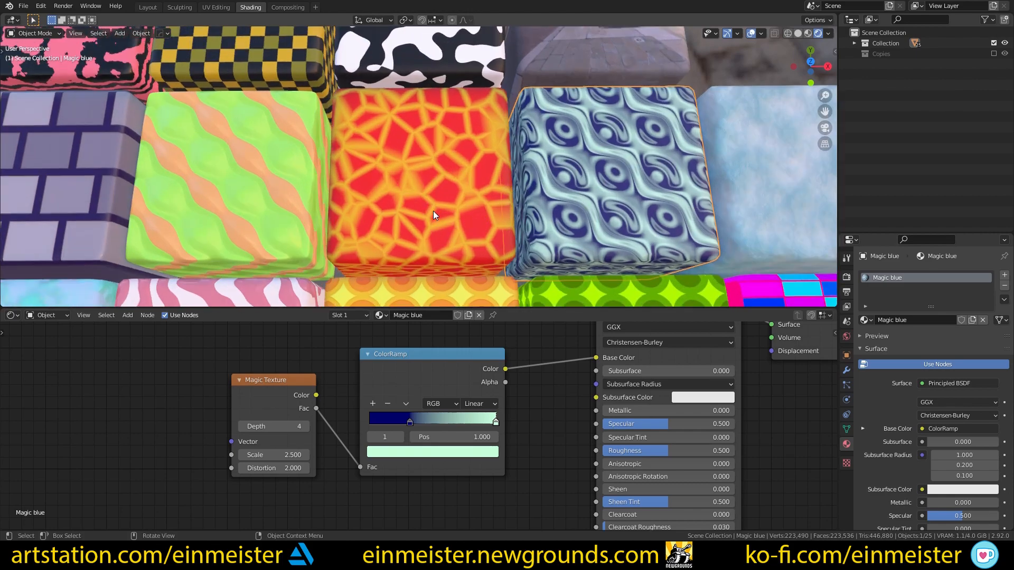
{"action": "left_click", "coordinate": [433, 210]}
{"action": "middle_click_drag", "start_coordinate": [315, 399], "coordinate": [248, 442]}
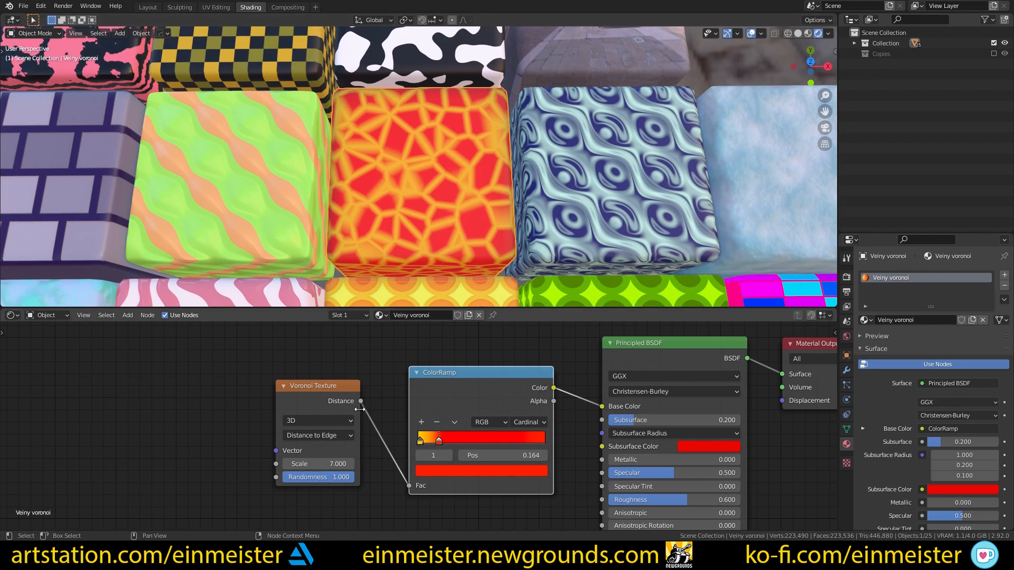
Rearrange the Veiny voronoi ColorRamp stops so red sits at the start and yellow at position 0.286
{"action": "left_click", "coordinate": [333, 436]}
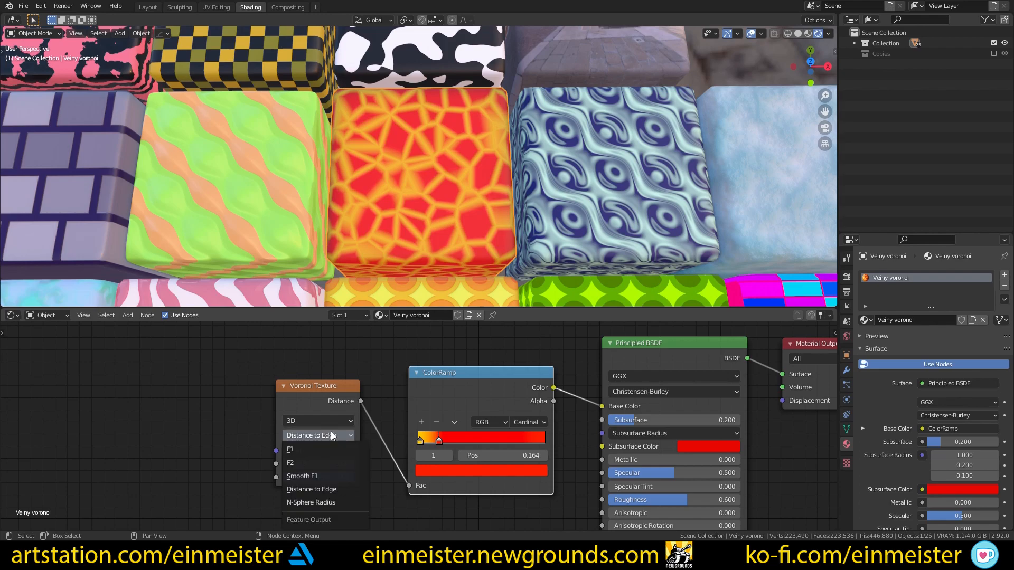
{"action": "left_click", "coordinate": [333, 436]}
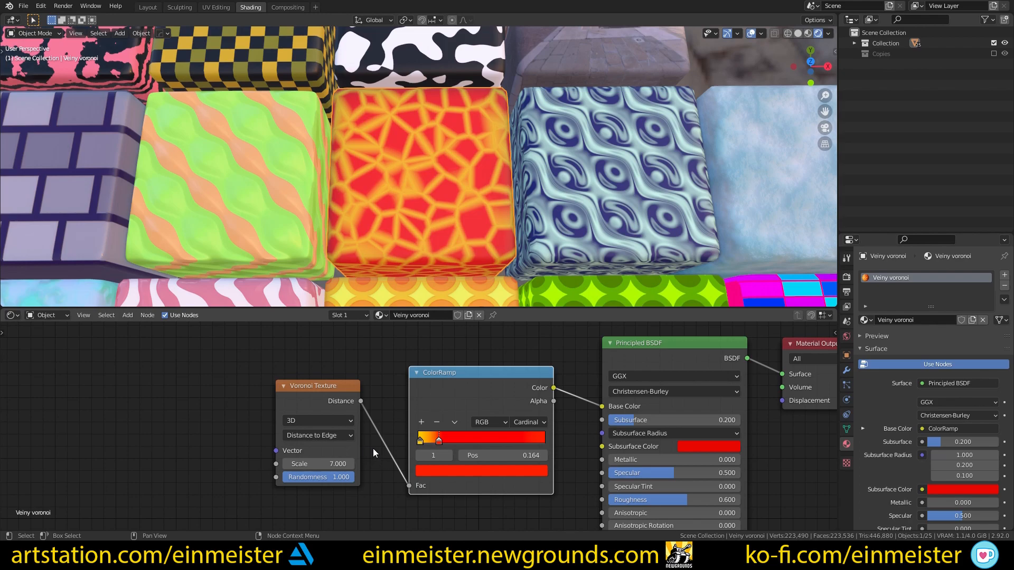
{"action": "scroll", "coordinate": [392, 233], "scroll_direction": "up", "scroll_amount": 2}
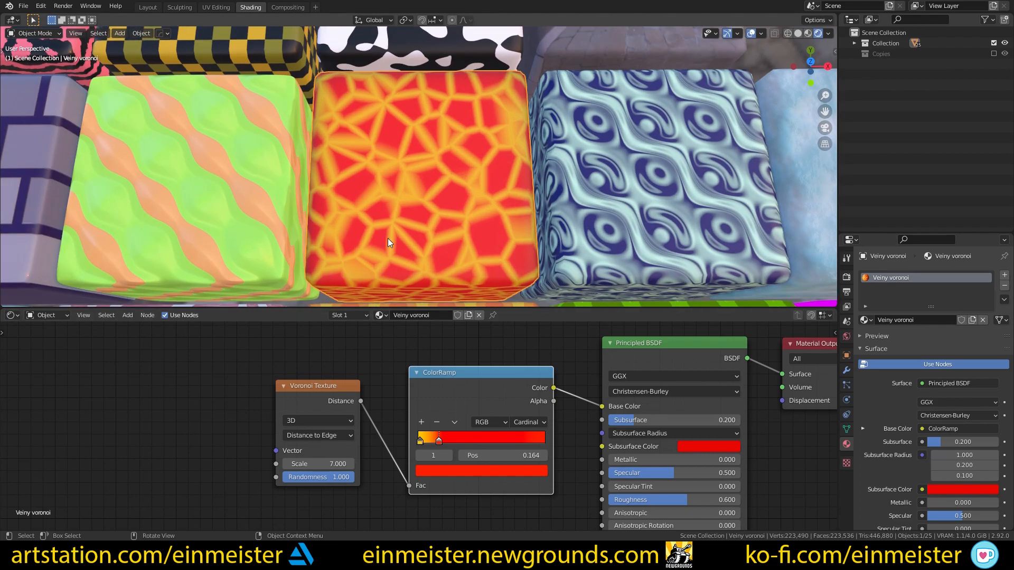
{"action": "left_click", "coordinate": [420, 440]}
{"action": "mouse_move", "coordinate": [421, 441]}
{"action": "left_mouse_down"}
{"action": "mouse_move", "coordinate": [465, 442]}
{"action": "mouse_move", "coordinate": [441, 442]}
{"action": "mouse_move", "coordinate": [453, 441]}
{"action": "left_mouse_up"}
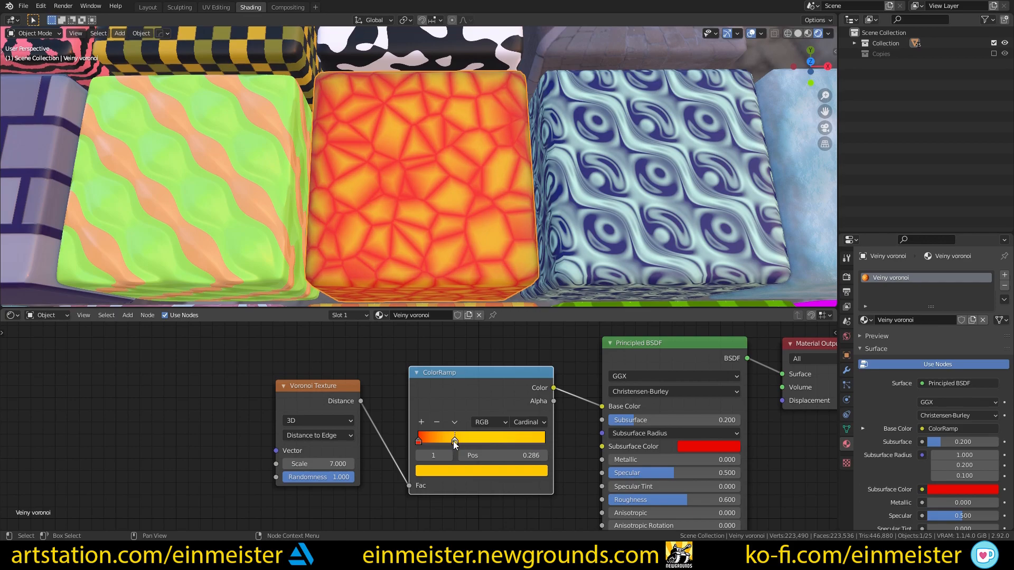
{"action": "scroll", "coordinate": [430, 232], "scroll_direction": "down", "scroll_amount": 2}
{"action": "mouse_move", "coordinate": [430, 229]}
{"action": "middle_mouse_down"}
{"action": "mouse_move", "coordinate": [432, 206]}
{"action": "mouse_move", "coordinate": [443, 224]}
{"action": "middle_mouse_up"}
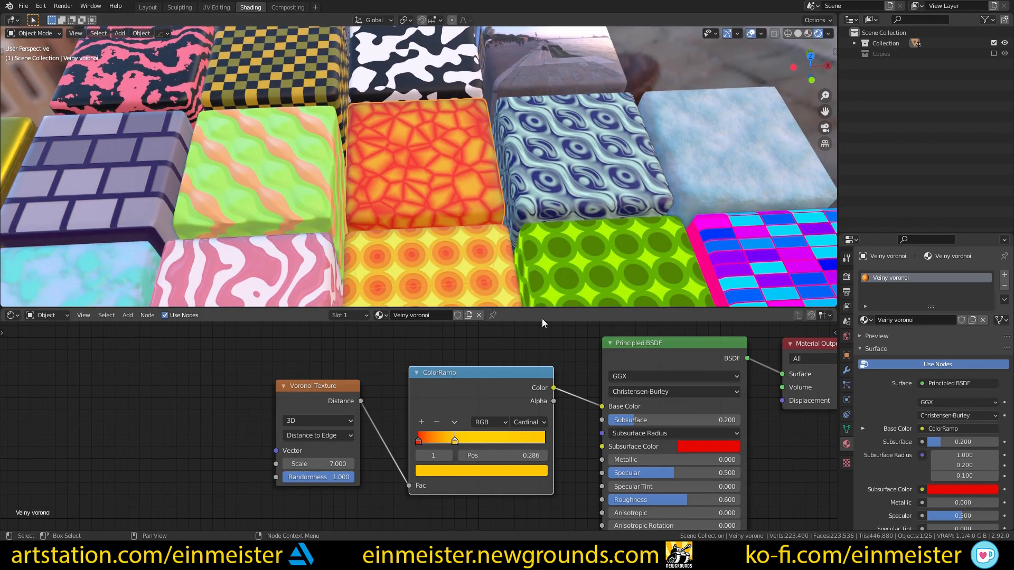
Select the green and orange Subdivided magic texture cube and examine its displaced surface and node setup
{"action": "left_click", "coordinate": [245, 198]}
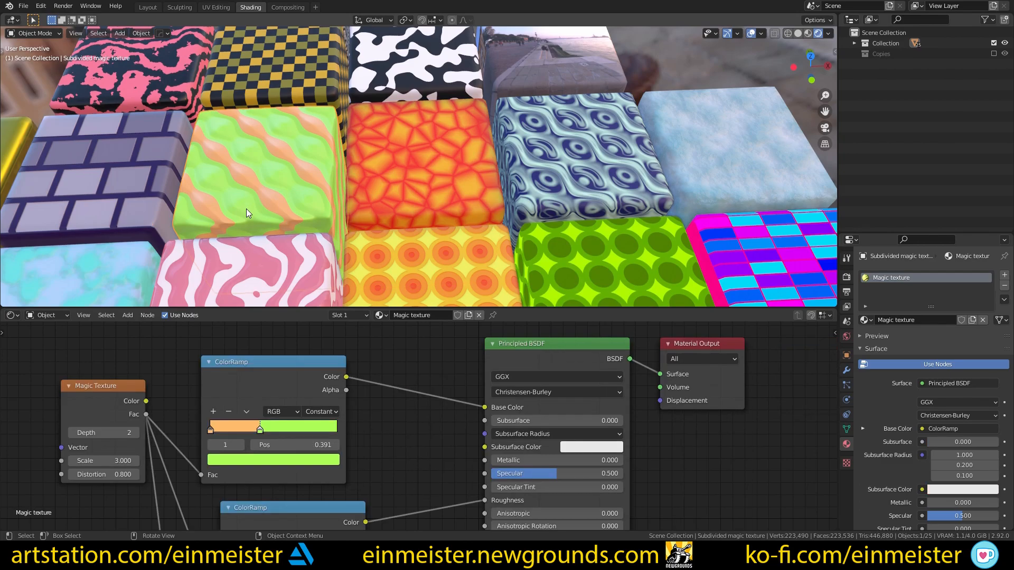
{"action": "middle_click_drag", "start_coordinate": [252, 236], "coordinate": [472, 210], "text": "shift"}
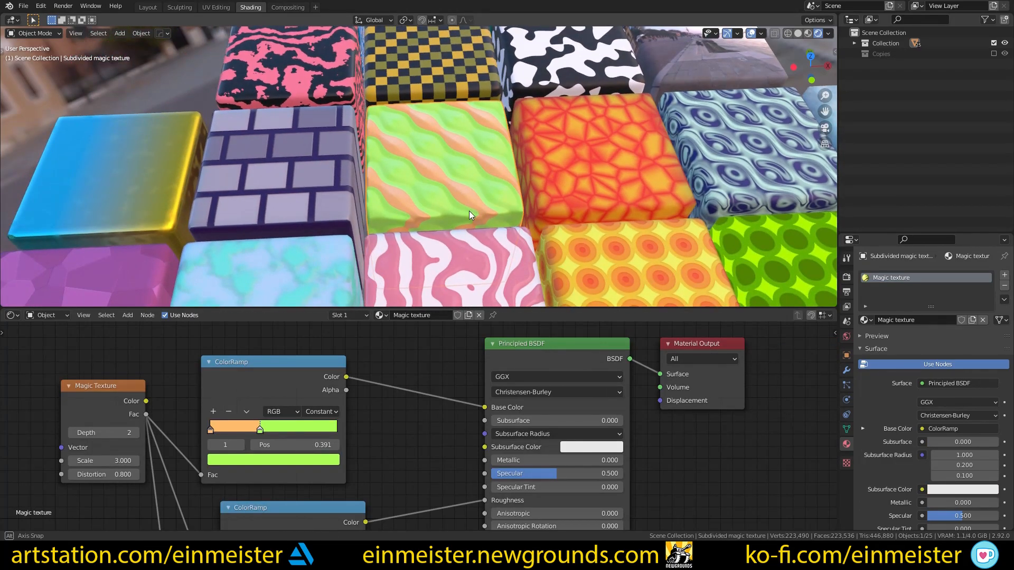
{"action": "scroll", "coordinate": [469, 211], "scroll_direction": "up", "scroll_amount": 1}
{"action": "scroll", "coordinate": [453, 220], "scroll_direction": "up", "scroll_amount": 1}
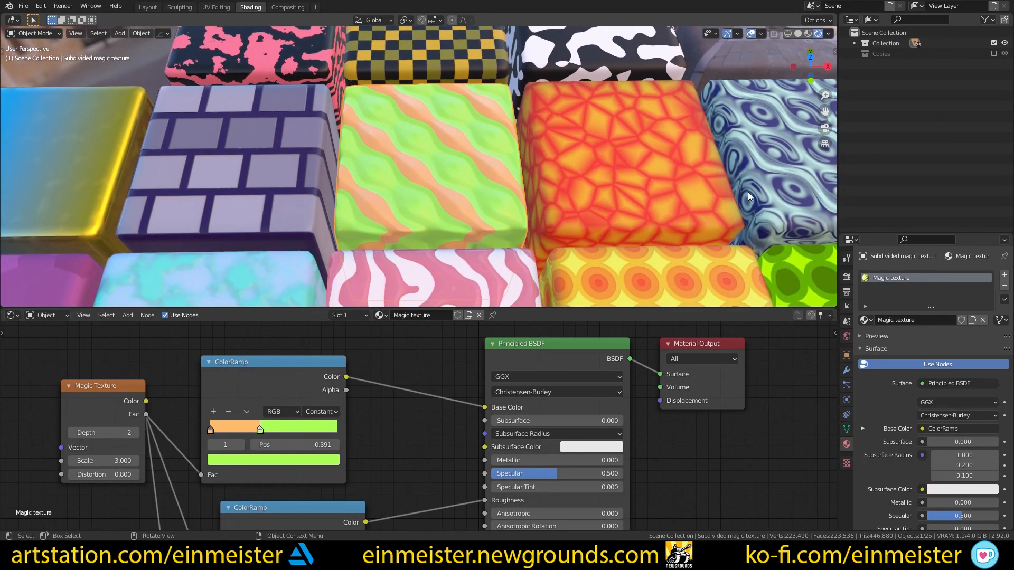
{"action": "scroll", "coordinate": [425, 429], "scroll_direction": "down", "scroll_amount": 6}
{"action": "middle_click_drag", "start_coordinate": [425, 429], "coordinate": [458, 405]}
{"action": "scroll", "coordinate": [453, 391], "scroll_direction": "down", "scroll_amount": 1}
{"action": "scroll", "coordinate": [454, 391], "scroll_direction": "up", "scroll_amount": 1}
{"action": "scroll", "coordinate": [428, 254], "scroll_direction": "up", "scroll_amount": 2}
{"action": "mouse_move", "coordinate": [428, 255]}
{"action": "middle_mouse_down"}
{"action": "mouse_move", "coordinate": [467, 232]}
{"action": "mouse_move", "coordinate": [448, 257]}
{"action": "middle_mouse_up"}
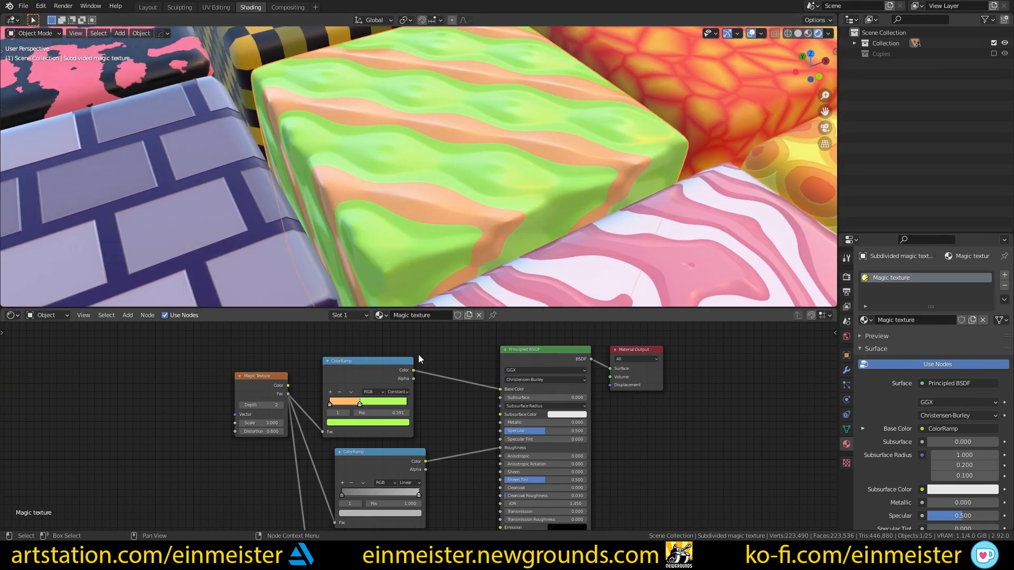
Hide the cube's Subdivision modifier in the viewport and set the Bevel modifier's segments to 3
{"action": "left_click", "coordinate": [846, 371]}
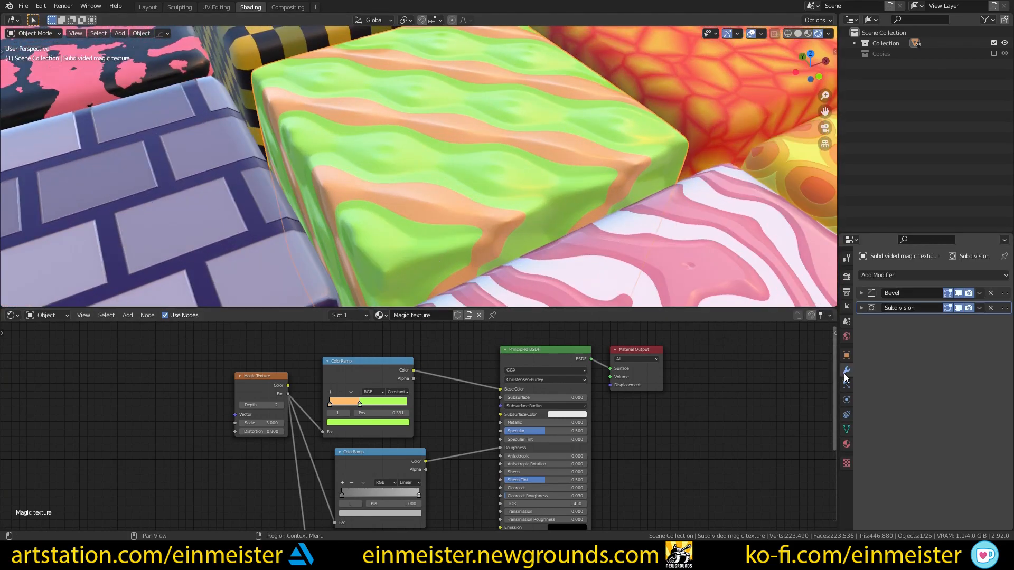
{"action": "left_click", "coordinate": [957, 309]}
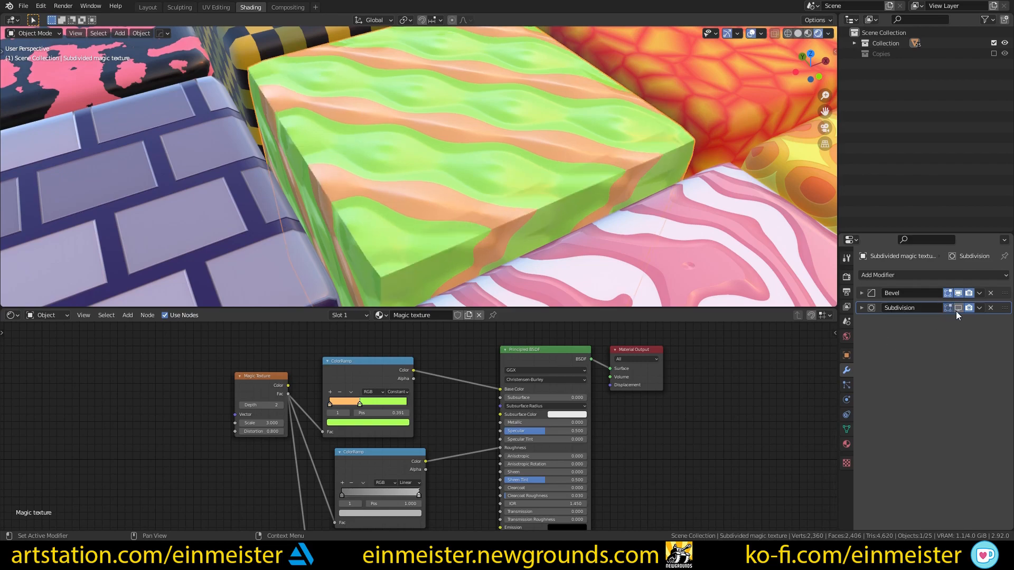
{"action": "left_click", "coordinate": [860, 293]}
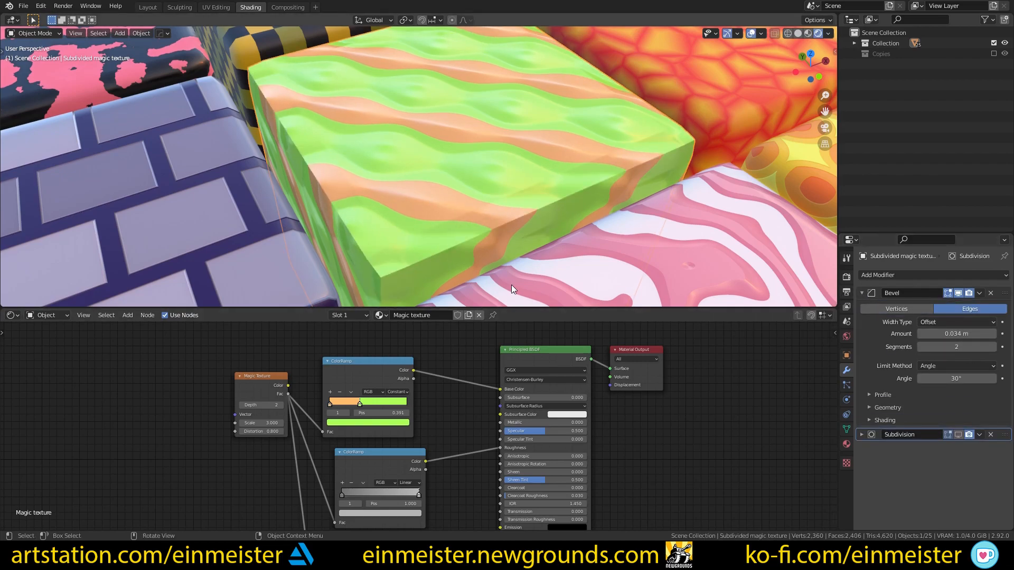
{"action": "left_click", "coordinate": [994, 347]}
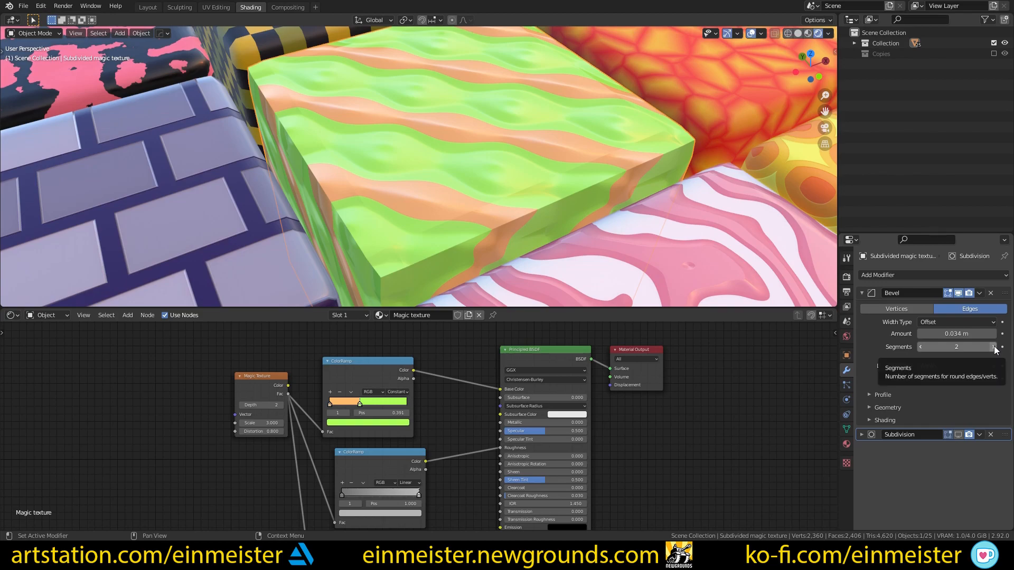
Examine the bevelled corner of the green and orange cube up close without subdivision
{"action": "middle_click_drag", "start_coordinate": [529, 275], "coordinate": [480, 239]}
{"action": "scroll", "coordinate": [480, 239], "scroll_direction": "up", "scroll_amount": 5}
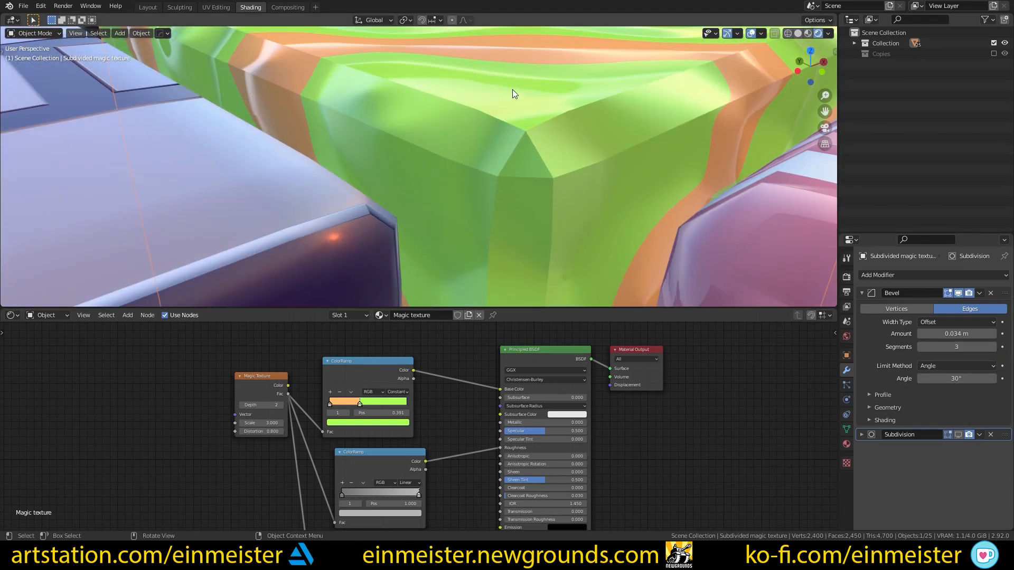
{"action": "scroll", "coordinate": [457, 189], "scroll_direction": "down", "scroll_amount": 5}
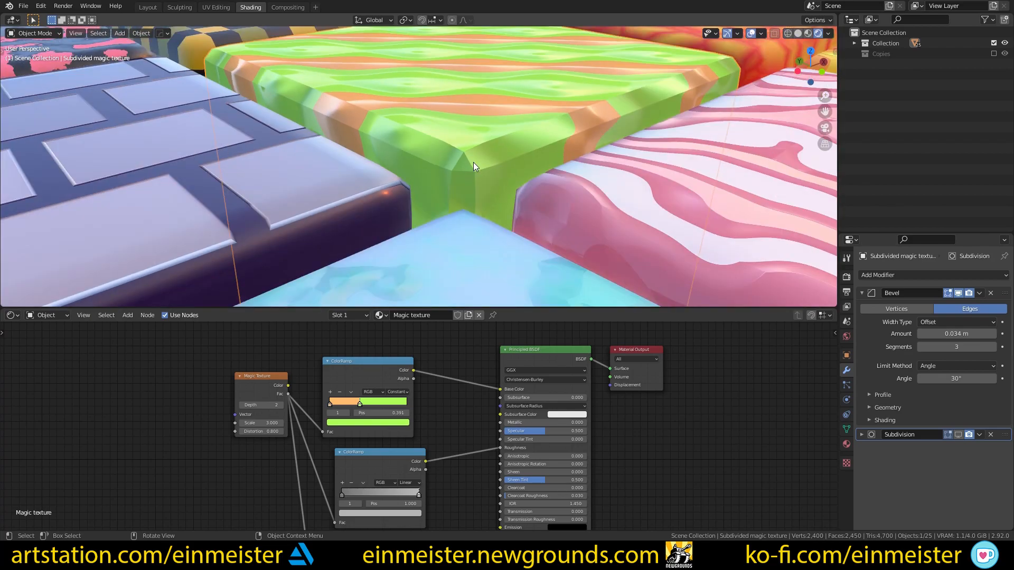
{"action": "middle_click_drag", "start_coordinate": [473, 162], "coordinate": [467, 169]}
{"action": "scroll", "coordinate": [449, 207], "scroll_direction": "up", "scroll_amount": 4}
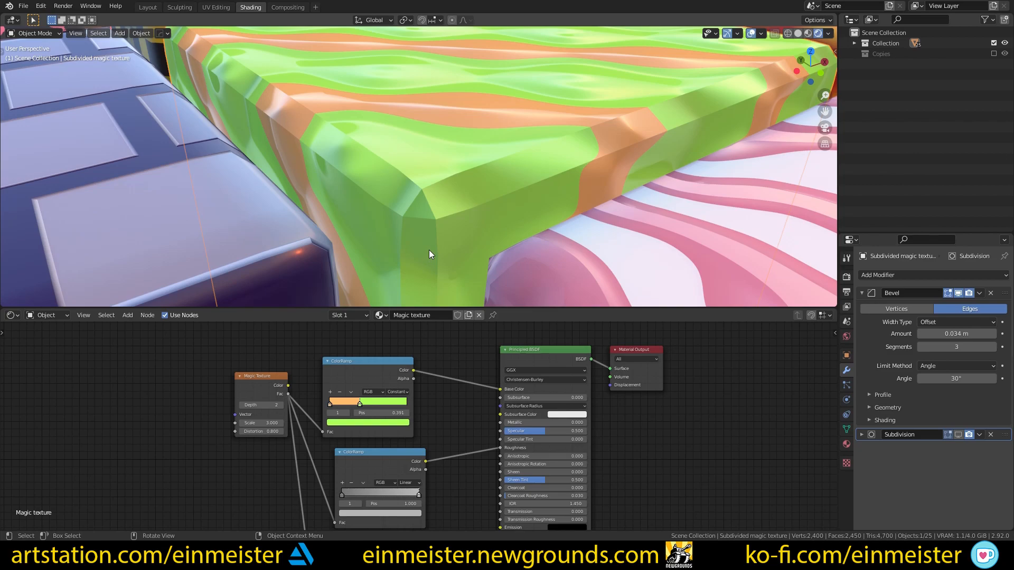
{"action": "scroll", "coordinate": [440, 174], "scroll_direction": "down", "scroll_amount": 5}
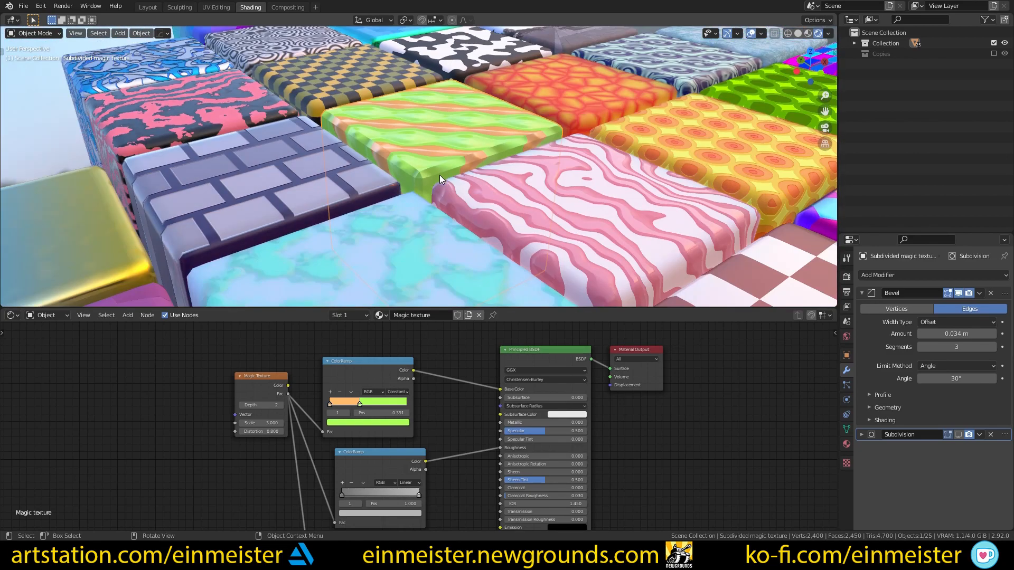
View the cubes through the camera and compare how the unsubdivided green cube's corner looks from far and near
{"action": "key", "text": "KP_0"}
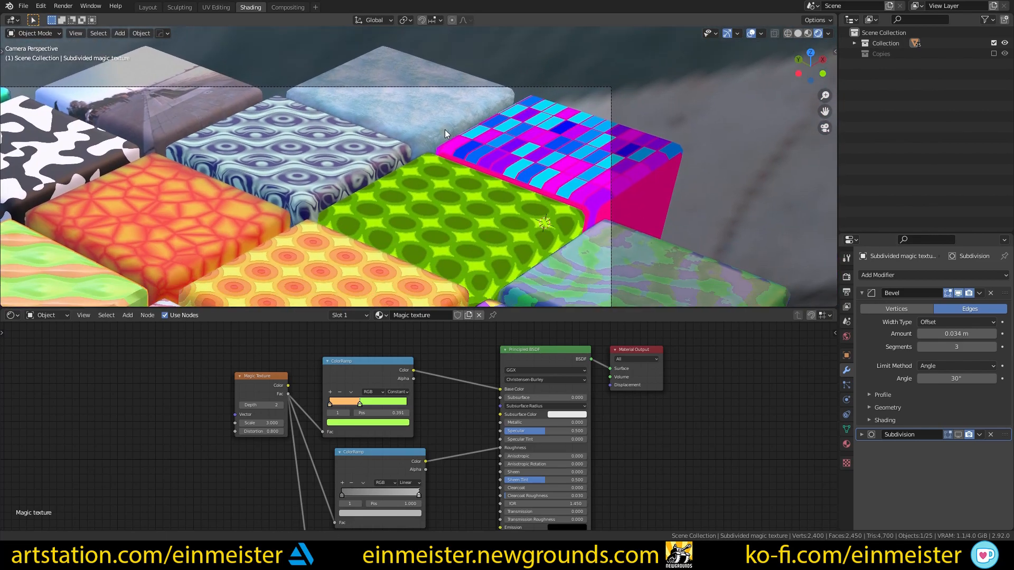
{"action": "middle_click_drag", "start_coordinate": [445, 129], "coordinate": [418, 60], "text": "shift"}
{"action": "middle_click_drag", "start_coordinate": [325, 181], "coordinate": [488, 176], "text": "shift"}
{"action": "scroll", "coordinate": [345, 176], "scroll_direction": "up", "scroll_amount": 1}
{"action": "scroll", "coordinate": [346, 176], "scroll_direction": "up", "scroll_amount": 4}
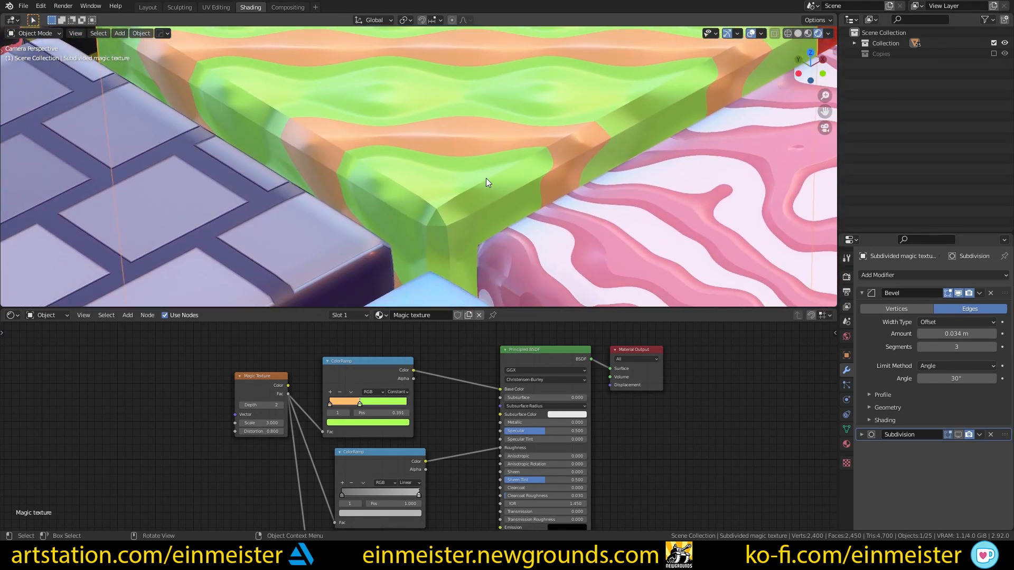
{"action": "scroll", "coordinate": [370, 197], "scroll_direction": "down", "scroll_amount": 5}
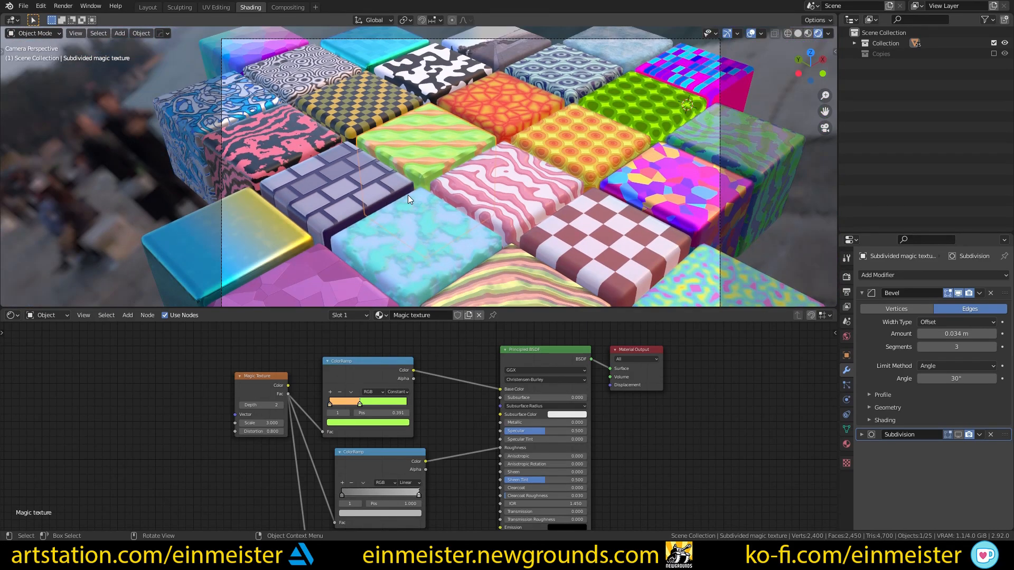
{"action": "scroll", "coordinate": [403, 194], "scroll_direction": "up", "scroll_amount": 4}
{"action": "middle_click_drag", "start_coordinate": [402, 192], "coordinate": [430, 175], "text": "shift"}
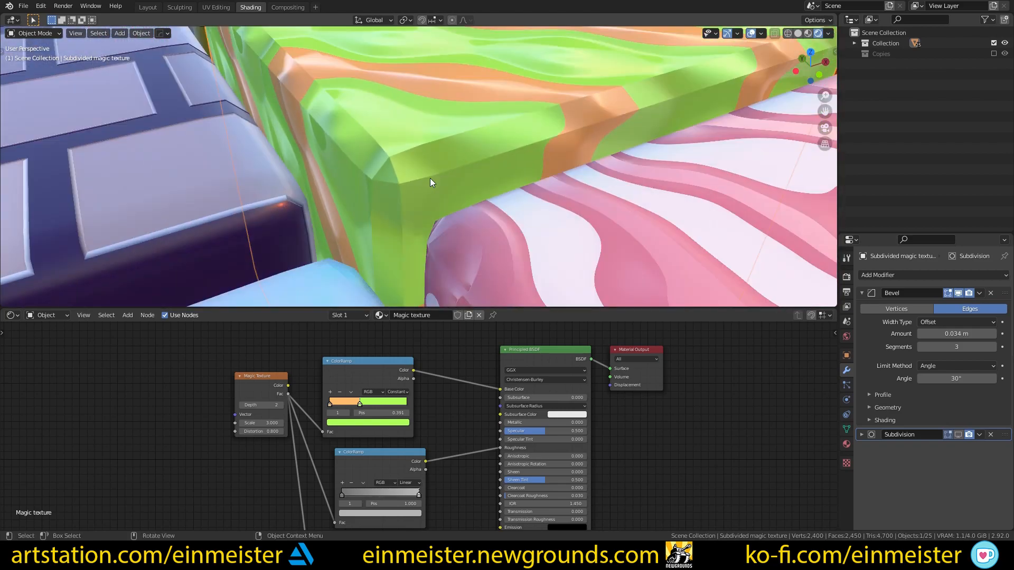
{"action": "scroll", "coordinate": [429, 169], "scroll_direction": "up", "scroll_amount": 2}
{"action": "scroll", "coordinate": [425, 188], "scroll_direction": "down", "scroll_amount": 3}
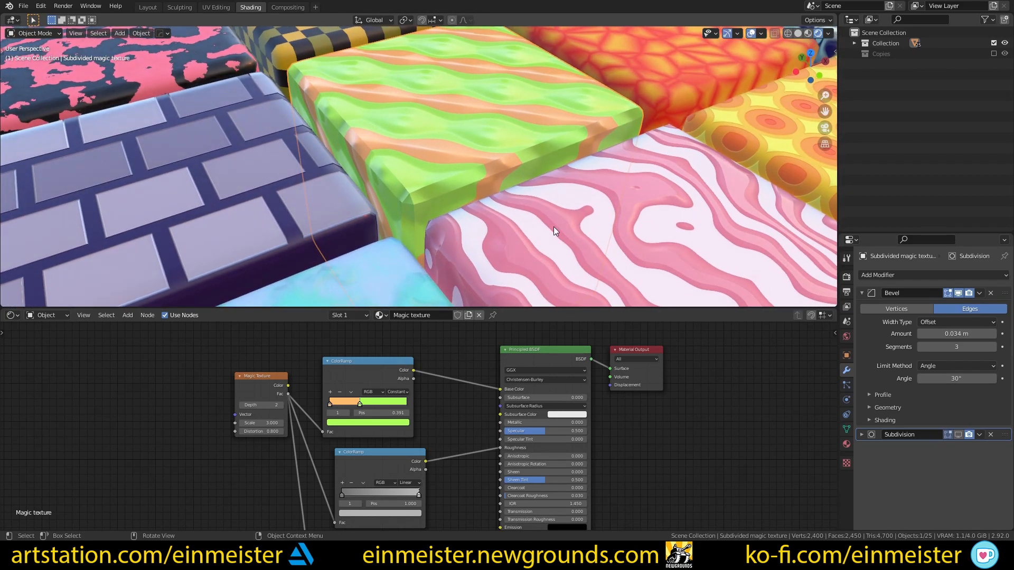
Show the Subdivision modifier in the viewport again and set the Bevel segments back to 2
{"action": "left_click", "coordinate": [959, 435]}
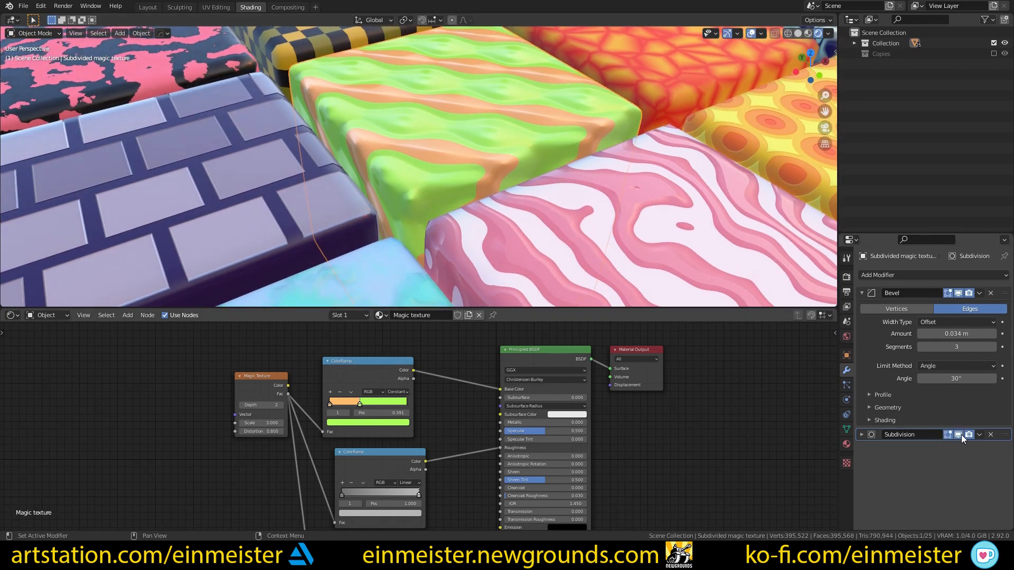
{"action": "scroll", "coordinate": [480, 191], "scroll_direction": "up", "scroll_amount": 4}
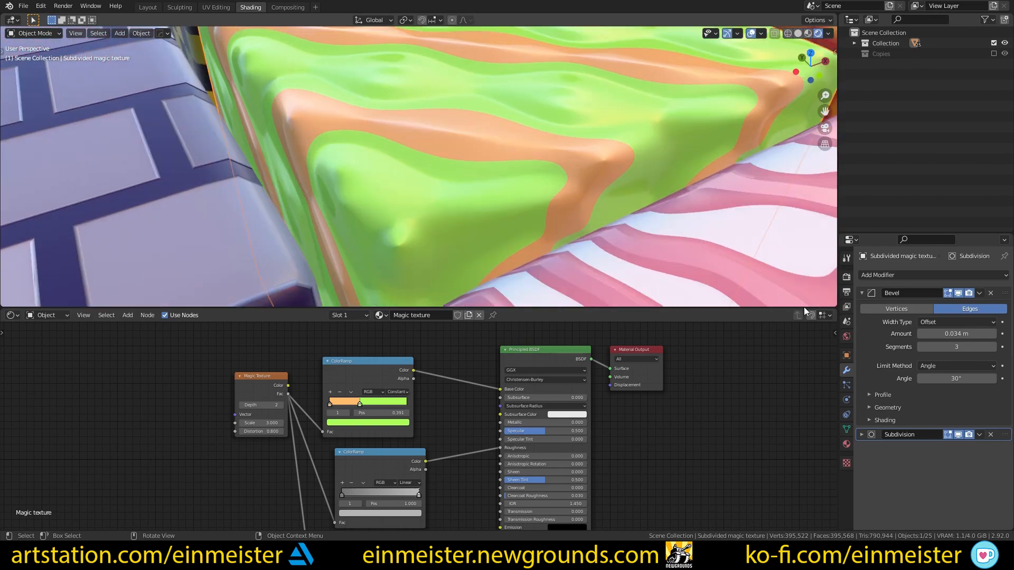
{"action": "left_click", "coordinate": [919, 347]}
{"action": "scroll", "coordinate": [483, 182], "scroll_direction": "down", "scroll_amount": 4}
{"action": "mouse_move", "coordinate": [483, 182]}
{"action": "middle_mouse_down"}
{"action": "mouse_move", "coordinate": [502, 190]}
{"action": "mouse_move", "coordinate": [500, 206]}
{"action": "mouse_move", "coordinate": [477, 211]}
{"action": "mouse_move", "coordinate": [464, 191]}
{"action": "mouse_move", "coordinate": [439, 195]}
{"action": "mouse_move", "coordinate": [508, 163]}
{"action": "mouse_move", "coordinate": [484, 189]}
{"action": "middle_mouse_up"}
{"action": "scroll", "coordinate": [484, 177], "scroll_direction": "up", "scroll_amount": 3}
{"action": "scroll", "coordinate": [508, 163], "scroll_direction": "down", "scroll_amount": 3}
Select the purple Brick texture cube and inspect its brick pattern from above
{"action": "scroll", "coordinate": [508, 164], "scroll_direction": "down", "scroll_amount": 7}
{"action": "middle_click_drag", "start_coordinate": [343, 166], "coordinate": [431, 173], "text": "shift"}
{"action": "left_click", "coordinate": [430, 169]}
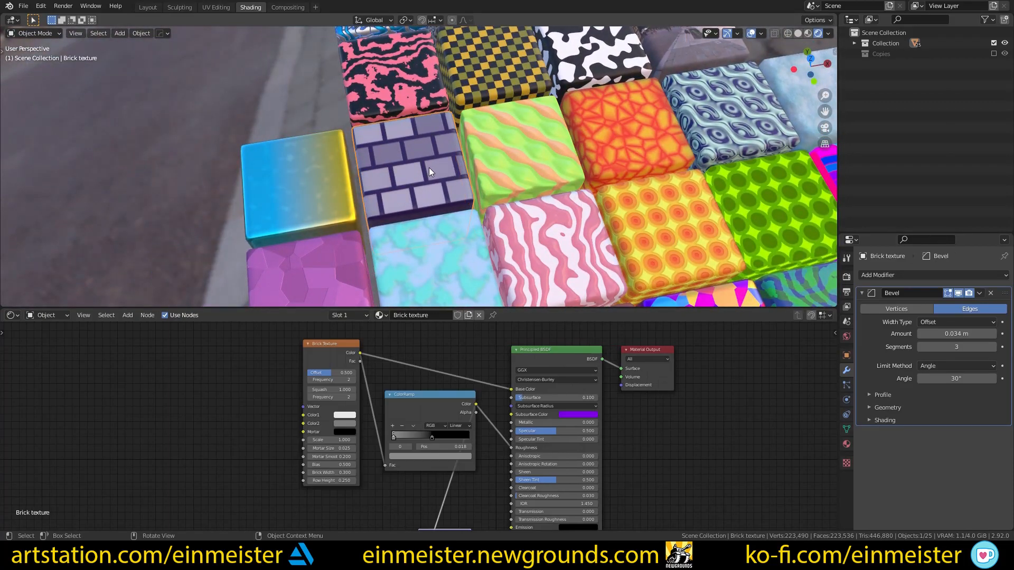
{"action": "scroll", "coordinate": [429, 167], "scroll_direction": "up", "scroll_amount": 8}
{"action": "scroll", "coordinate": [439, 201], "scroll_direction": "down", "scroll_amount": 4}
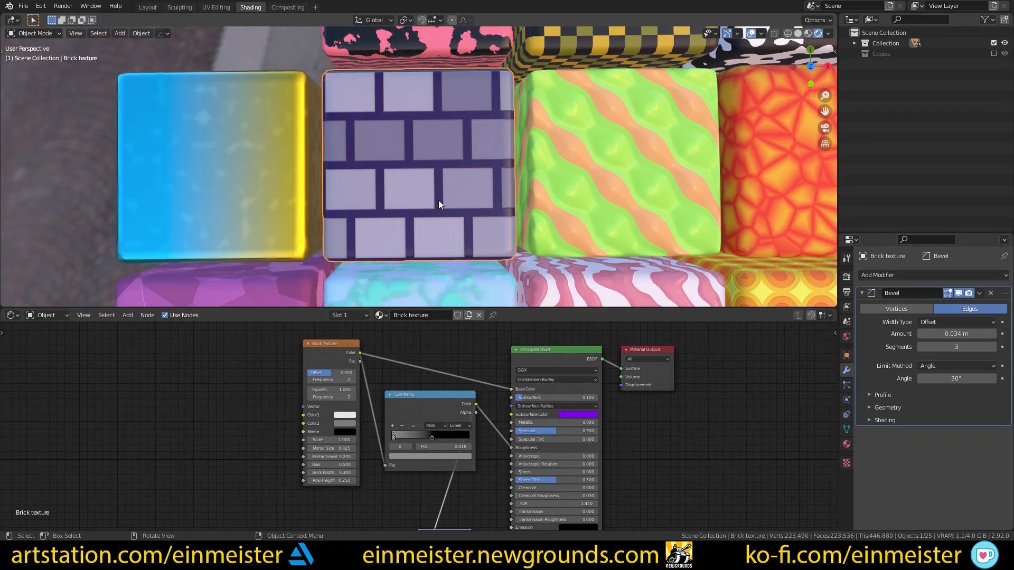
Set the Brick Texture node's Row Height to 0.300 and check the brick proportions on the cube
{"action": "scroll", "coordinate": [402, 391], "scroll_direction": "up", "scroll_amount": 2}
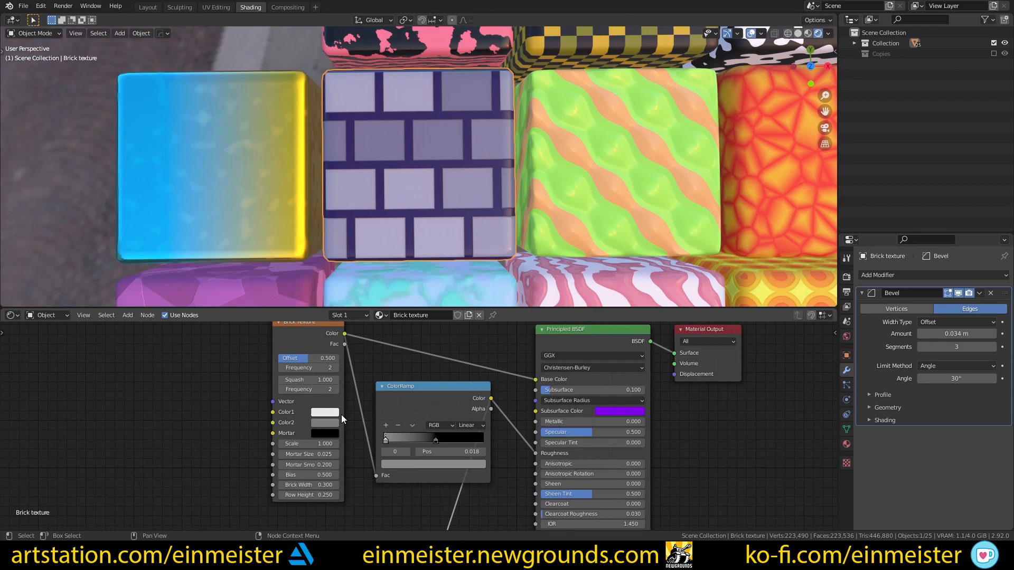
{"action": "scroll", "coordinate": [363, 501], "scroll_direction": "up", "scroll_amount": 2}
{"action": "double_click", "coordinate": [447, 503]}
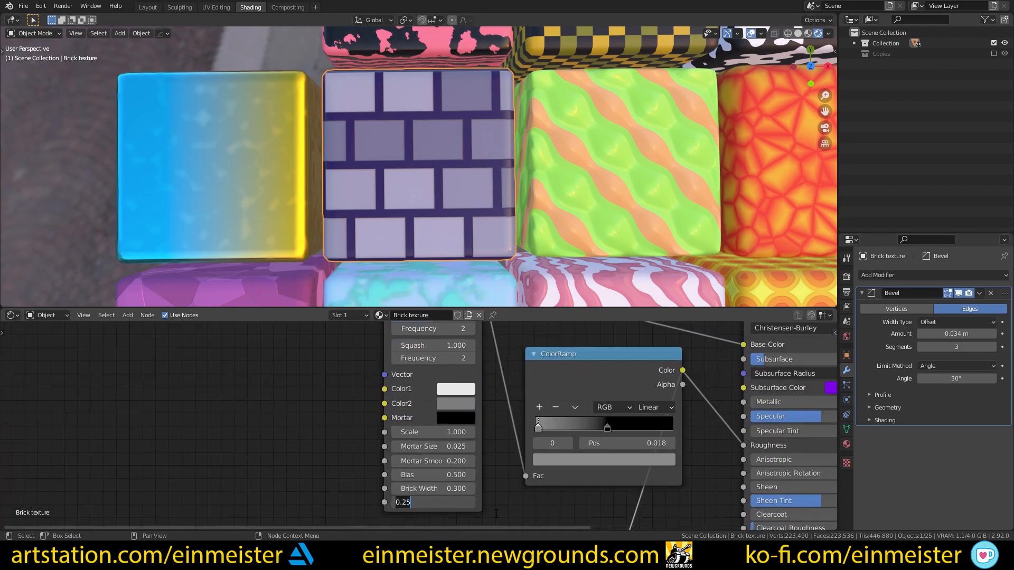
{"action": "type", "text": "0.3"}
{"action": "key", "text": "Return"}
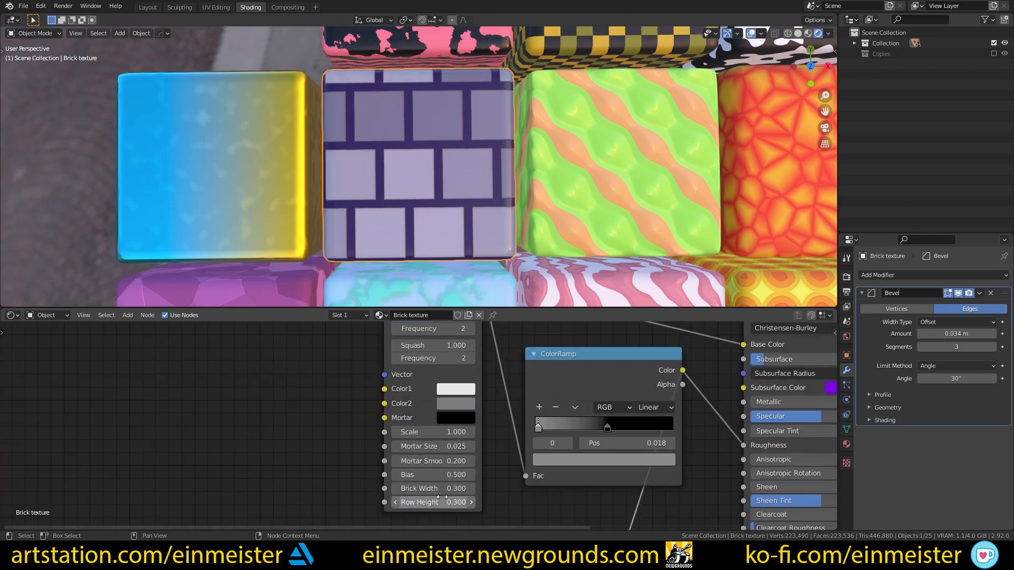
{"action": "middle_click_drag", "start_coordinate": [485, 199], "coordinate": [449, 159]}
{"action": "scroll", "coordinate": [463, 388], "scroll_direction": "down", "scroll_amount": 2}
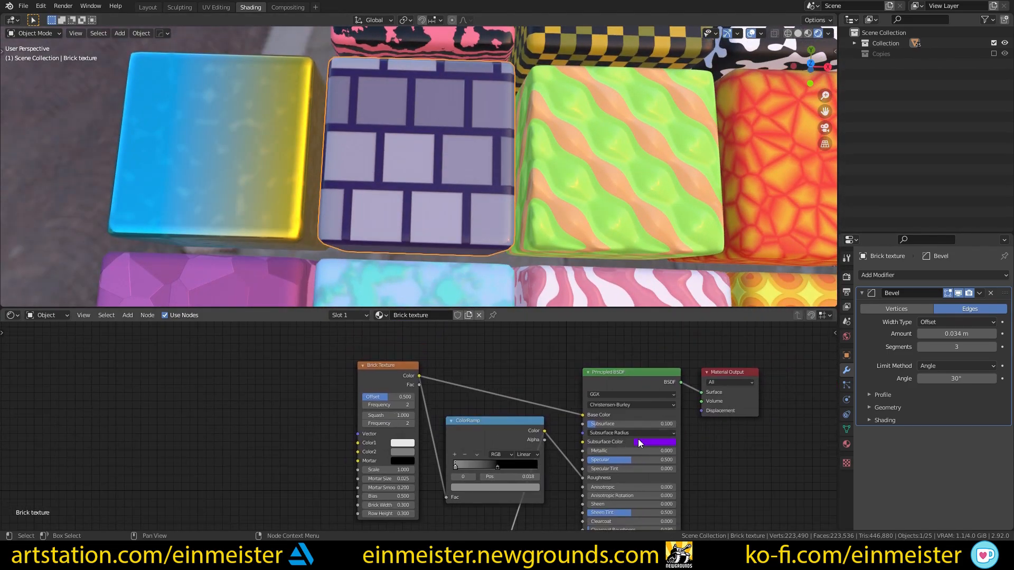
{"action": "middle_click_drag", "start_coordinate": [423, 255], "coordinate": [429, 211]}
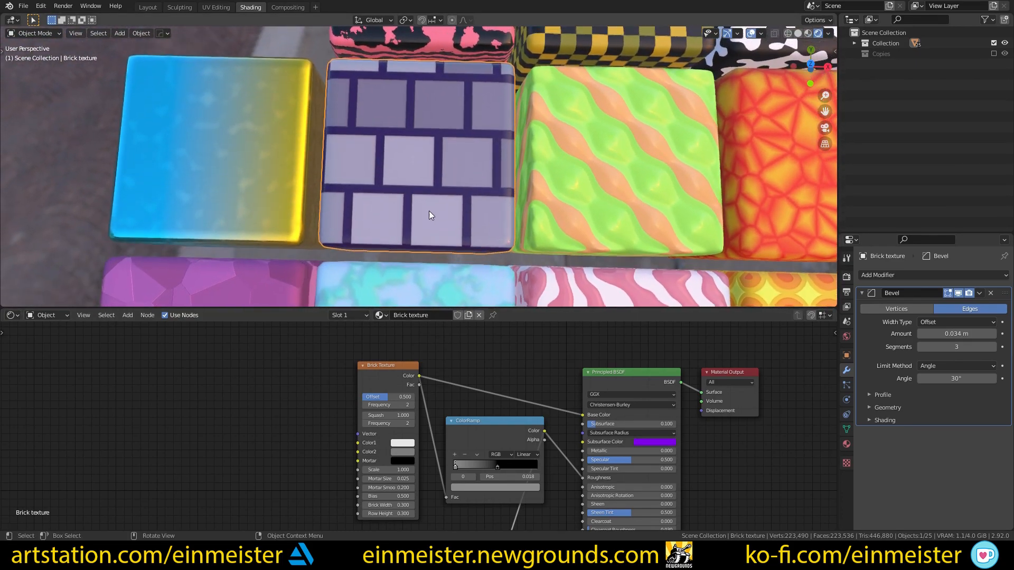
{"action": "scroll", "coordinate": [427, 211], "scroll_direction": "up", "scroll_amount": 3}
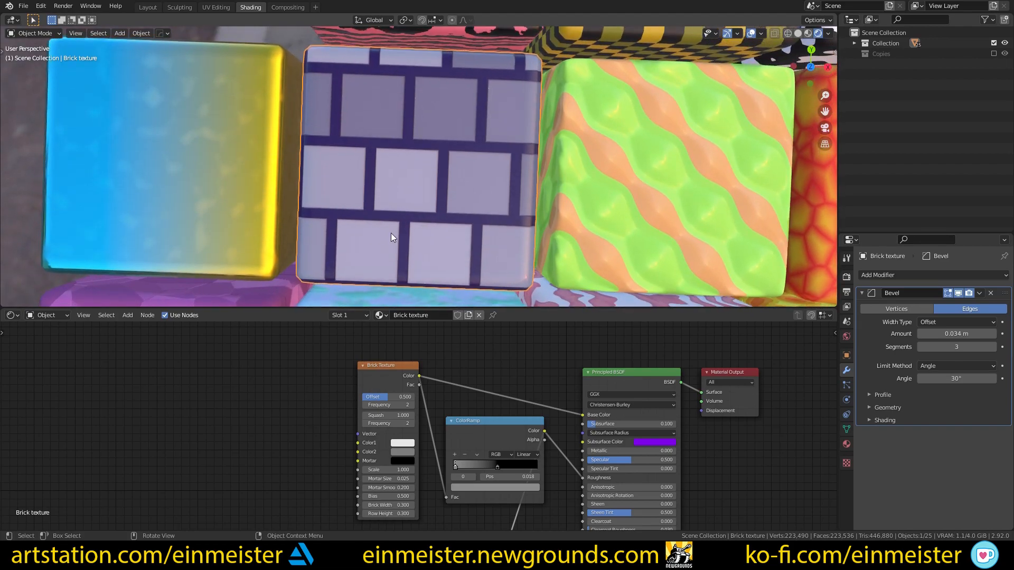
{"action": "scroll", "coordinate": [392, 237], "scroll_direction": "down", "scroll_amount": 3}
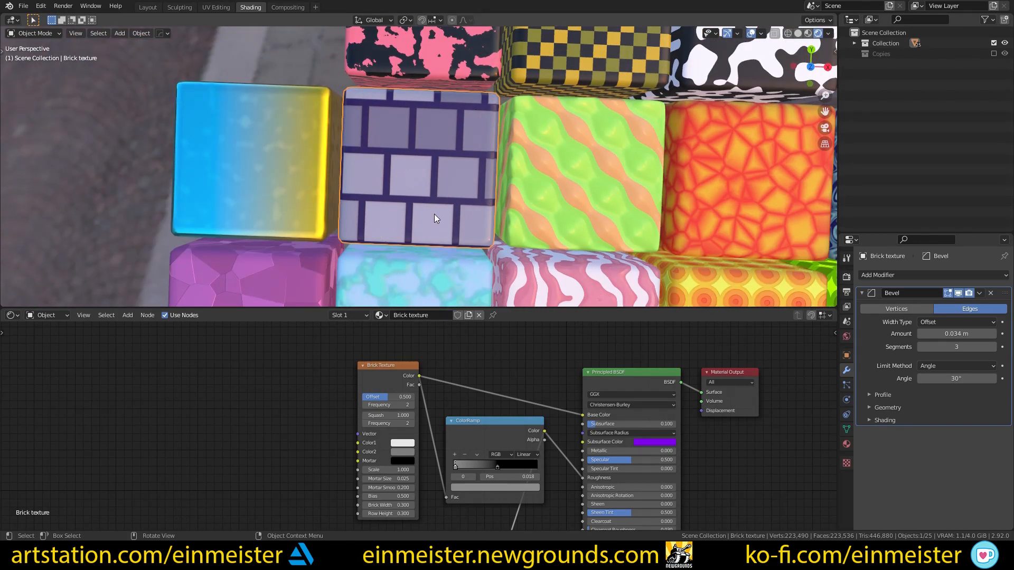
Select the blue and yellow Gradient metal cube and inspect its surface and material nodes
{"action": "middle_click_drag", "start_coordinate": [358, 191], "coordinate": [419, 188], "text": "shift"}
{"action": "left_click", "coordinate": [442, 195]}
{"action": "scroll", "coordinate": [441, 195], "scroll_direction": "up", "scroll_amount": 3}
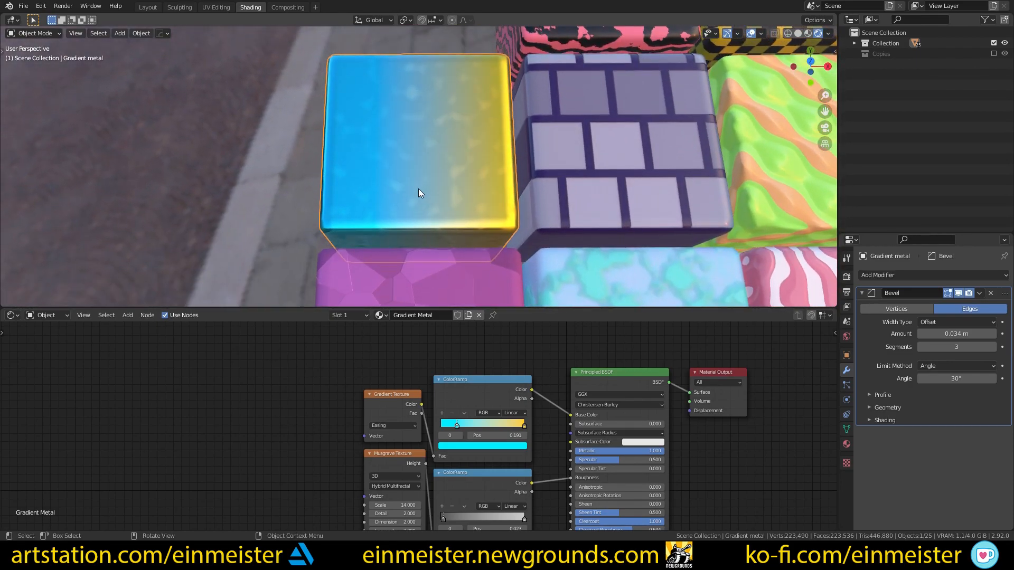
{"action": "scroll", "coordinate": [440, 338], "scroll_direction": "down", "scroll_amount": 2}
{"action": "scroll", "coordinate": [439, 360], "scroll_direction": "up", "scroll_amount": 3}
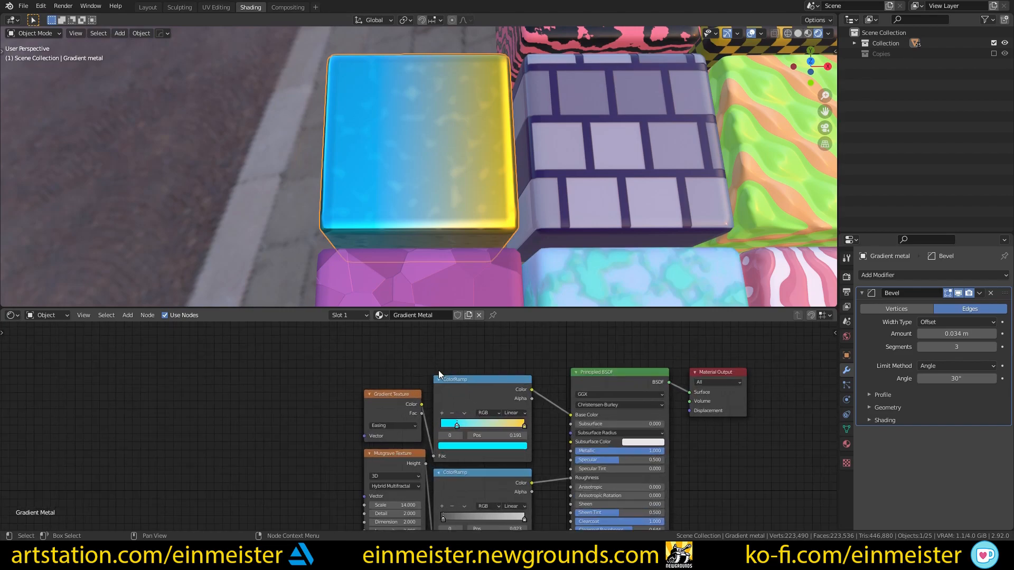
Examine the Gradient metal cube's surface together with its Gradient Texture, Musgrave Texture and ColorRamp nodes
{"action": "middle_click_drag", "start_coordinate": [431, 379], "coordinate": [413, 341]}
{"action": "left_click", "coordinate": [380, 386]}
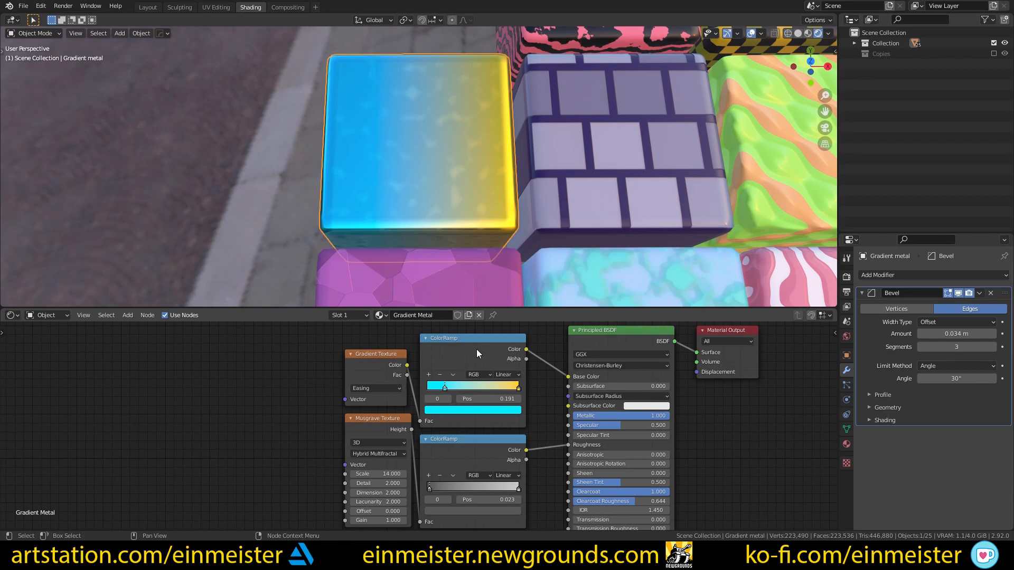
{"action": "middle_click_drag", "start_coordinate": [482, 248], "coordinate": [476, 218]}
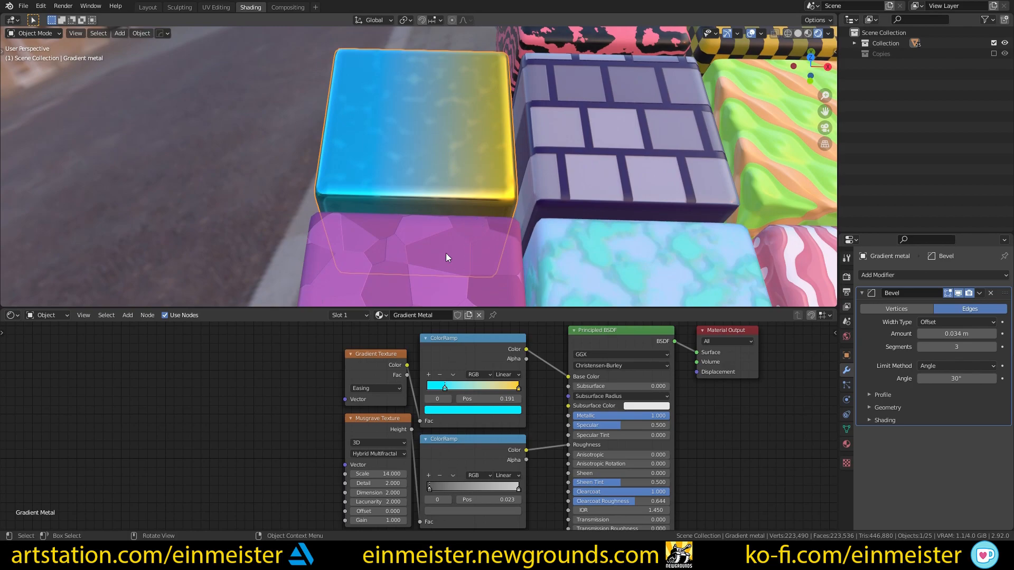
{"action": "scroll", "coordinate": [469, 224], "scroll_direction": "up", "scroll_amount": 4}
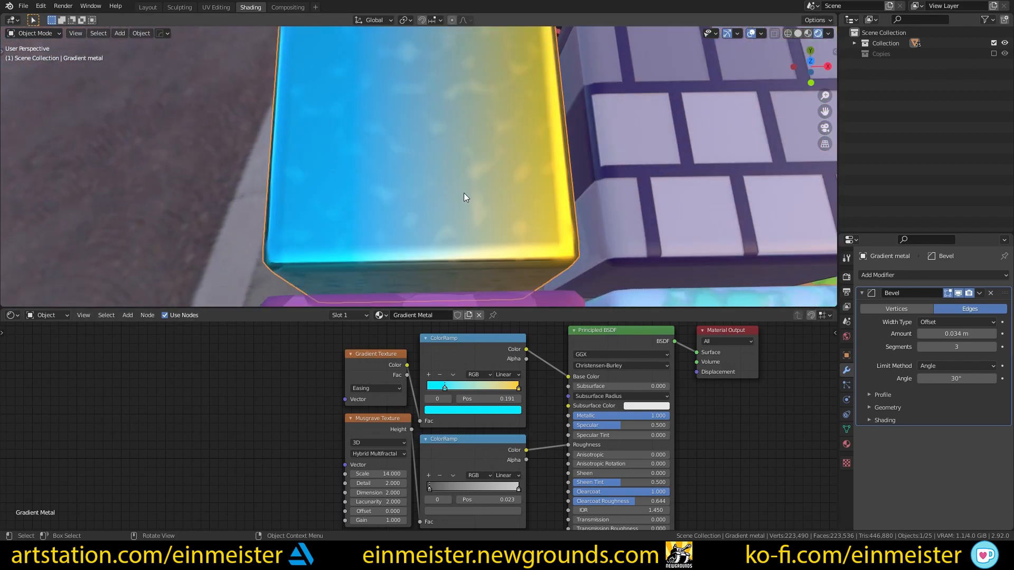
{"action": "mouse_move", "coordinate": [474, 218]}
{"action": "middle_mouse_down"}
{"action": "mouse_move", "coordinate": [552, 168]}
{"action": "mouse_move", "coordinate": [556, 152]}
{"action": "mouse_move", "coordinate": [544, 152]}
{"action": "mouse_move", "coordinate": [557, 123]}
{"action": "mouse_move", "coordinate": [600, 116]}
{"action": "mouse_move", "coordinate": [666, 135]}
{"action": "mouse_move", "coordinate": [523, 176]}
{"action": "mouse_move", "coordinate": [568, 175]}
{"action": "mouse_move", "coordinate": [511, 227]}
{"action": "mouse_move", "coordinate": [461, 231]}
{"action": "middle_mouse_up"}
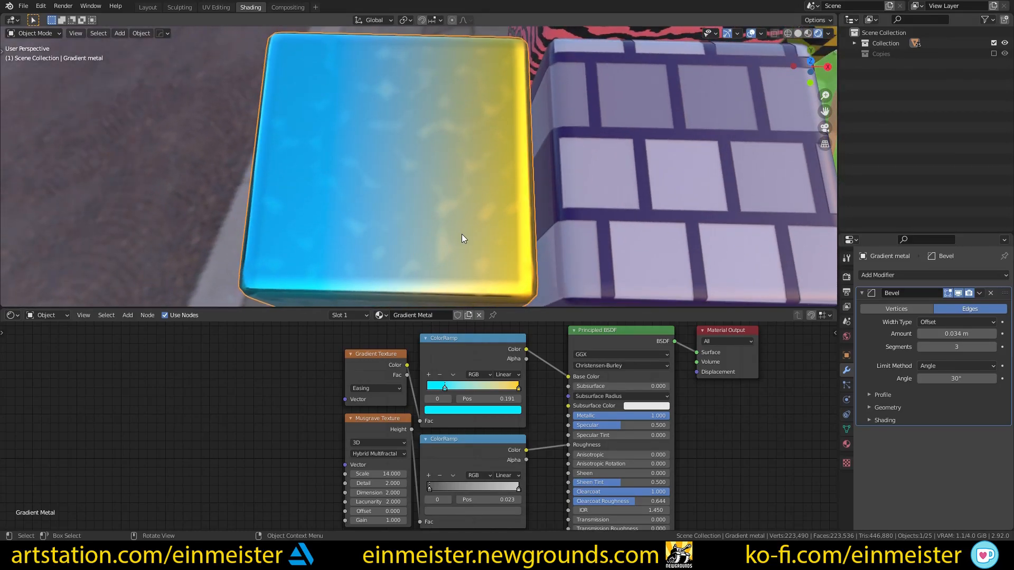
{"action": "scroll", "coordinate": [463, 233], "scroll_direction": "down", "scroll_amount": 2}
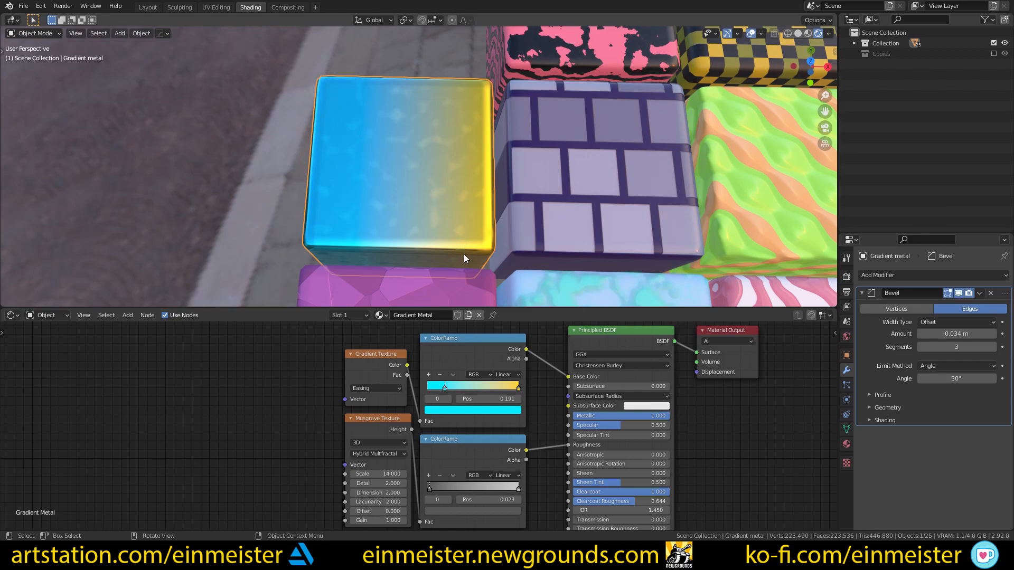
{"action": "scroll", "coordinate": [463, 255], "scroll_direction": "down", "scroll_amount": 5}
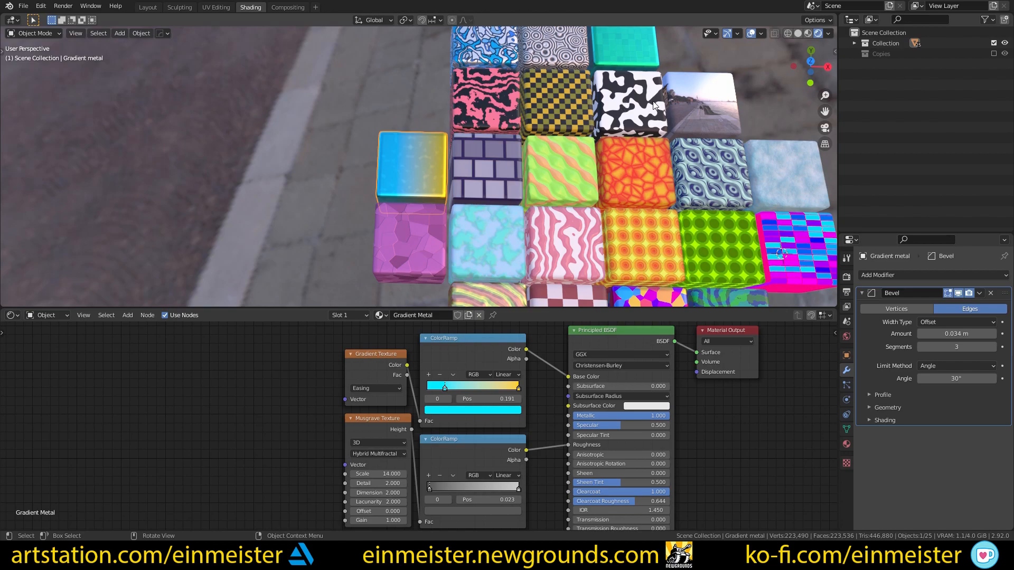
{"action": "scroll", "coordinate": [372, 205], "scroll_direction": "up", "scroll_amount": 7}
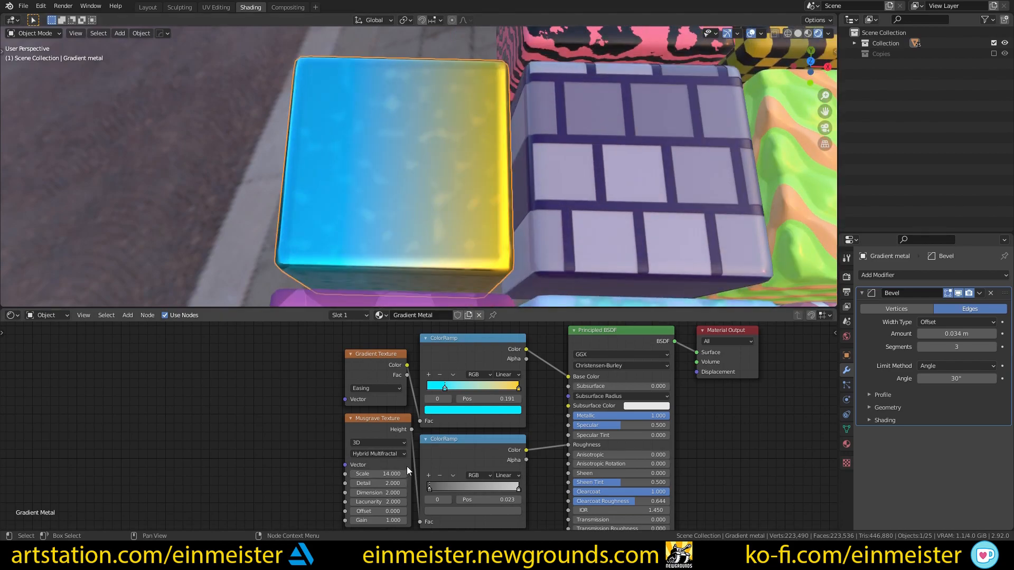
Try shifting the gradient by adding Texture Coordinate and Mapping nodes to the Gradient Texture, with Location X 0.5 m and Rotation Z 34.4°
{"action": "left_click", "coordinate": [377, 361]}
{"action": "key", "text": "ctrl+t"}
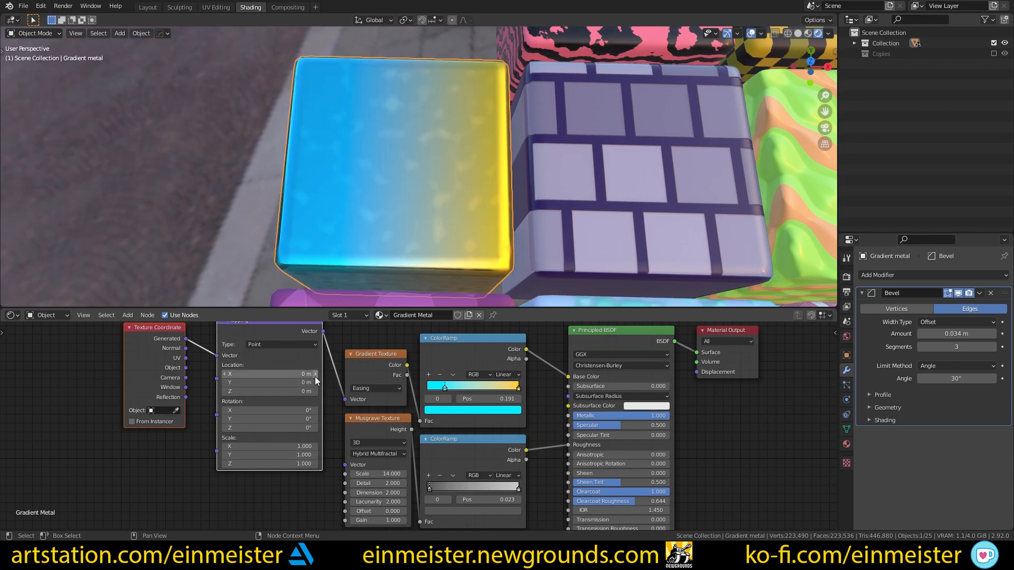
{"action": "scroll", "coordinate": [314, 371], "scroll_direction": "up", "scroll_amount": 2}
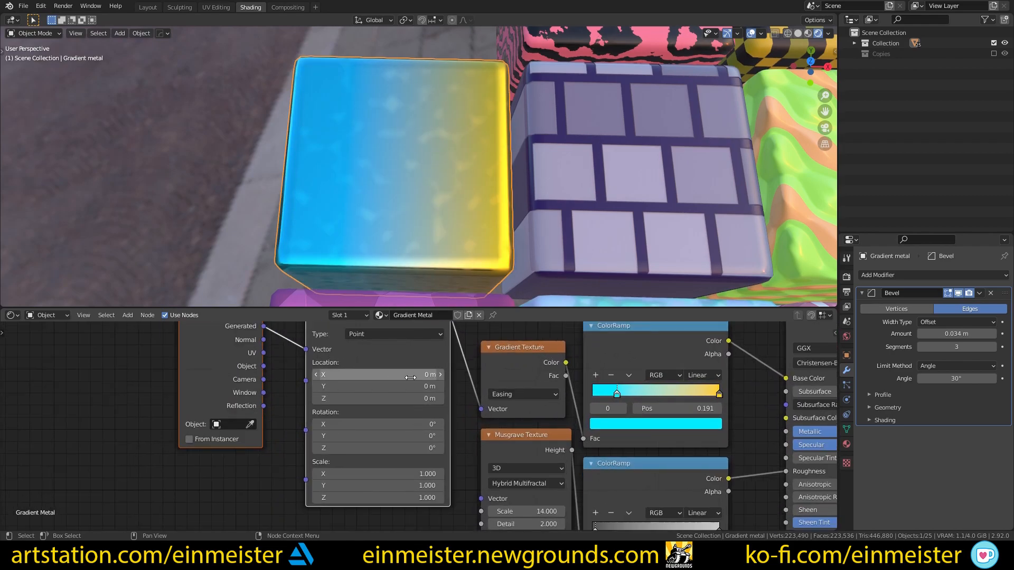
{"action": "mouse_move", "coordinate": [377, 374]}
{"action": "left_mouse_down"}
{"action": "mouse_move", "coordinate": [351, 375]}
{"action": "mouse_move", "coordinate": [410, 375]}
{"action": "mouse_move", "coordinate": [383, 375]}
{"action": "left_mouse_up"}
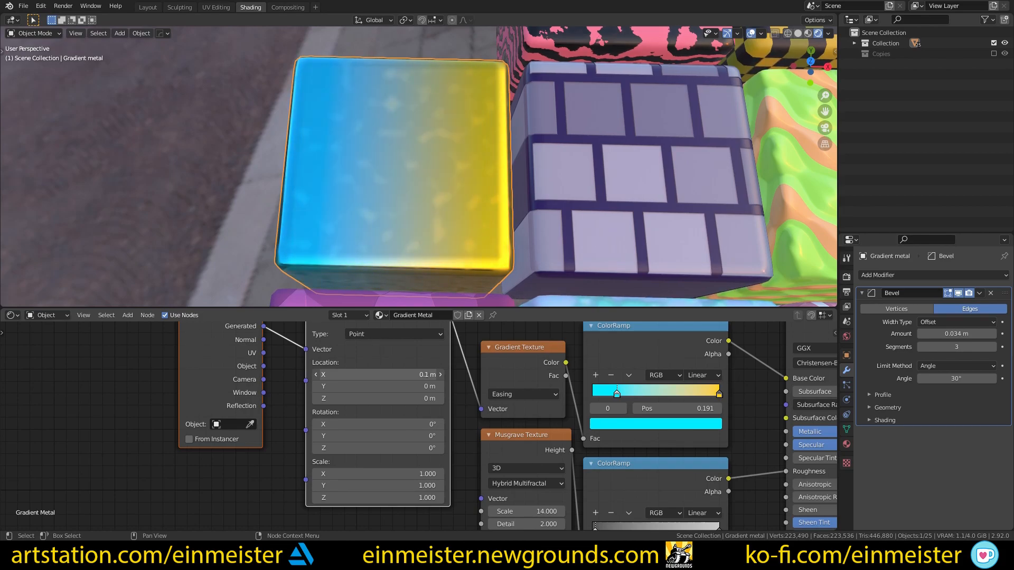
{"action": "left_click_drag", "start_coordinate": [377, 448], "coordinate": [391, 448]}
{"action": "mouse_move", "coordinate": [377, 374]}
{"action": "left_mouse_down"}
{"action": "mouse_move", "coordinate": [423, 374]}
{"action": "mouse_move", "coordinate": [385, 374]}
{"action": "left_mouse_up"}
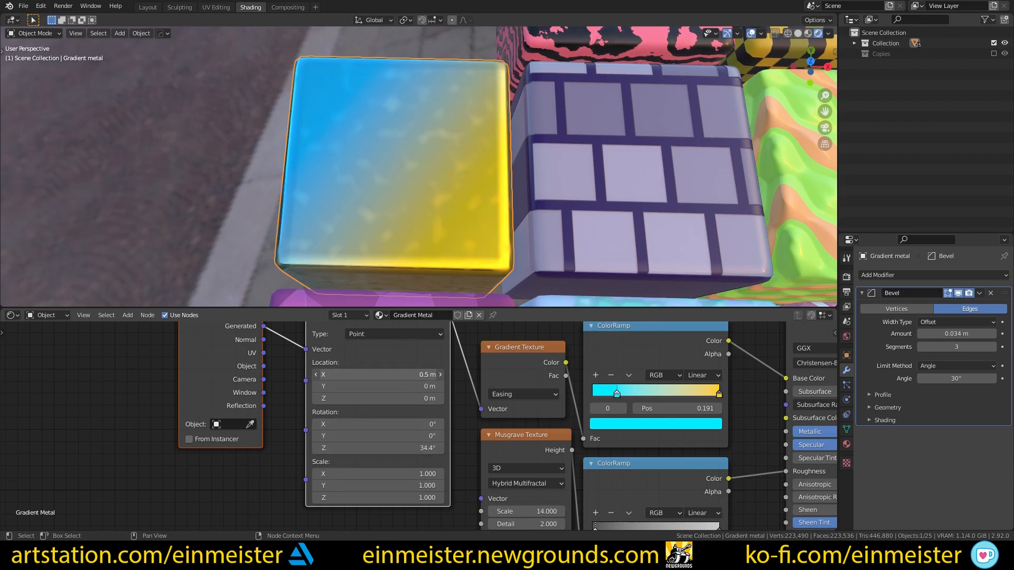
Undo the Mapping value changes and the added Texture Coordinate and Mapping nodes on the Gradient metal material
{"action": "scroll", "coordinate": [391, 156], "scroll_direction": "down", "scroll_amount": 5}
{"action": "middle_click_drag", "start_coordinate": [392, 156], "coordinate": [411, 192]}
{"action": "key", "text": "ctrl+z"}
{"action": "key", "text": "ctrl+z"}
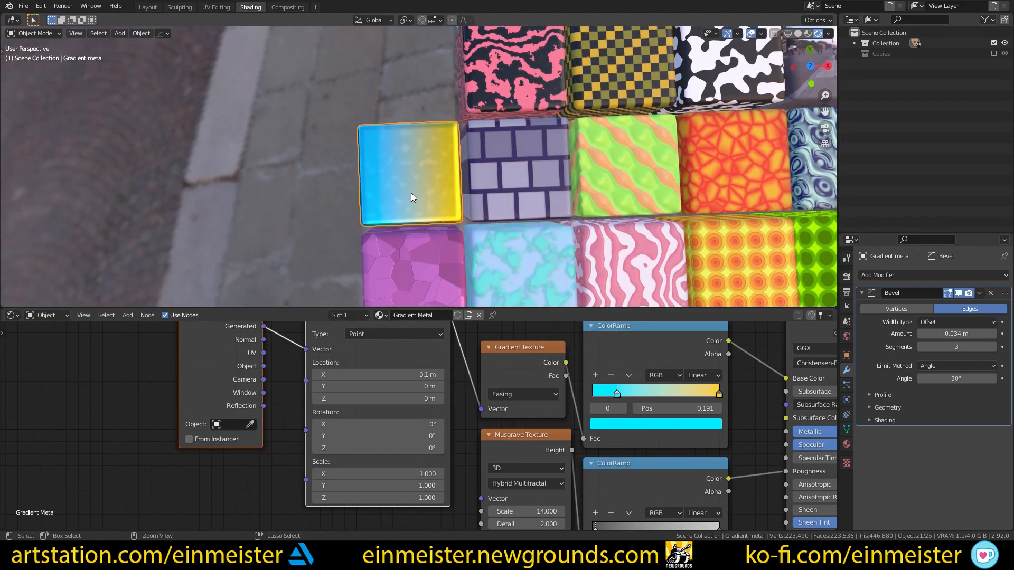
{"action": "key", "text": "ctrl+z"}
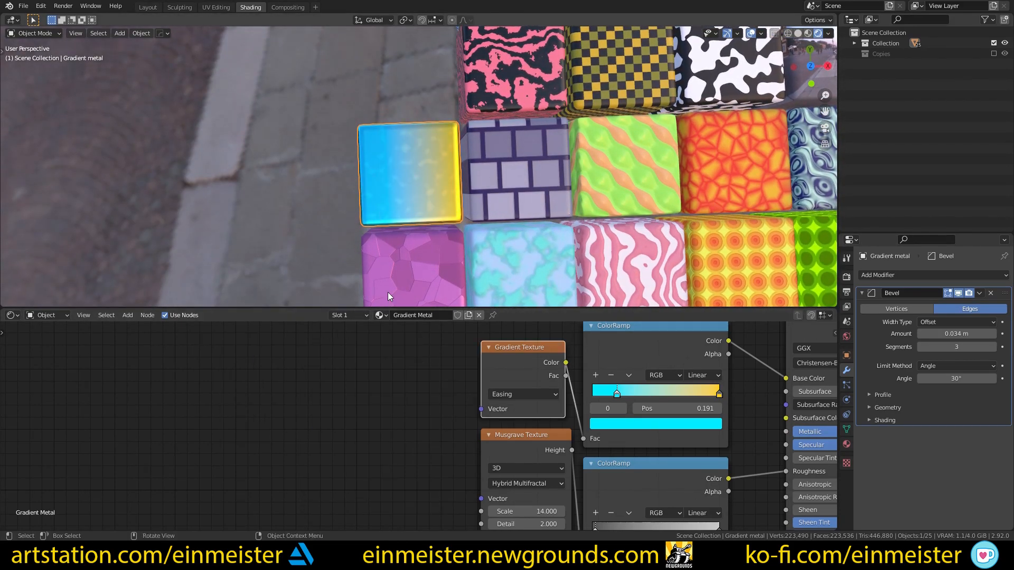
Select the HDRI Color cube showing the seaside sunset image and bring it into close view
{"action": "scroll", "coordinate": [413, 391], "scroll_direction": "down", "scroll_amount": 3}
{"action": "scroll", "coordinate": [445, 249], "scroll_direction": "down", "scroll_amount": 4}
{"action": "middle_click_drag", "start_coordinate": [472, 167], "coordinate": [273, 204], "text": "shift"}
{"action": "left_click", "coordinate": [465, 148]}
{"action": "scroll", "coordinate": [480, 163], "scroll_direction": "up", "scroll_amount": 5}
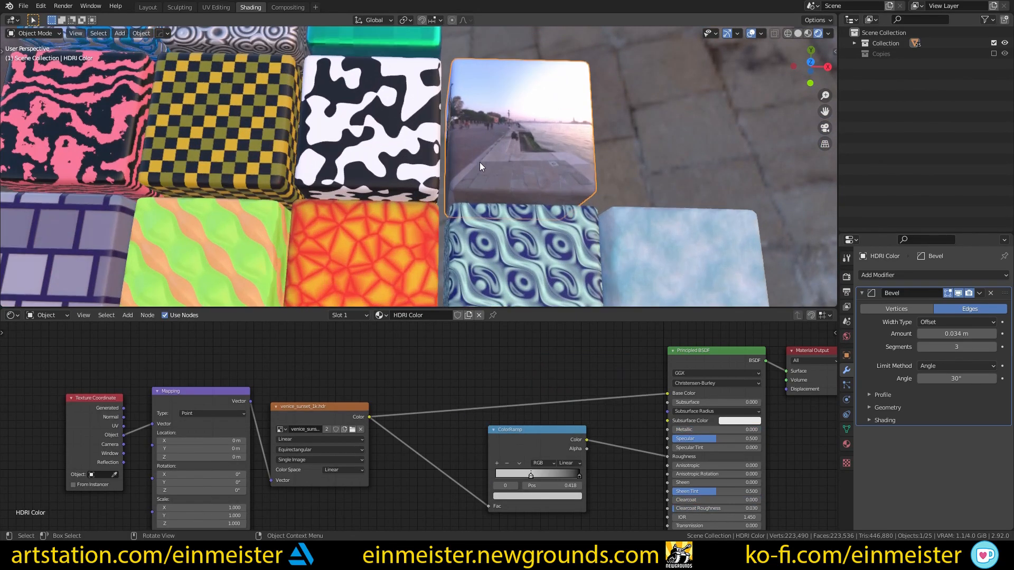
{"action": "middle_click_drag", "start_coordinate": [480, 163], "coordinate": [390, 195], "text": "shift"}
{"action": "scroll", "coordinate": [350, 182], "scroll_direction": "up", "scroll_amount": 3}
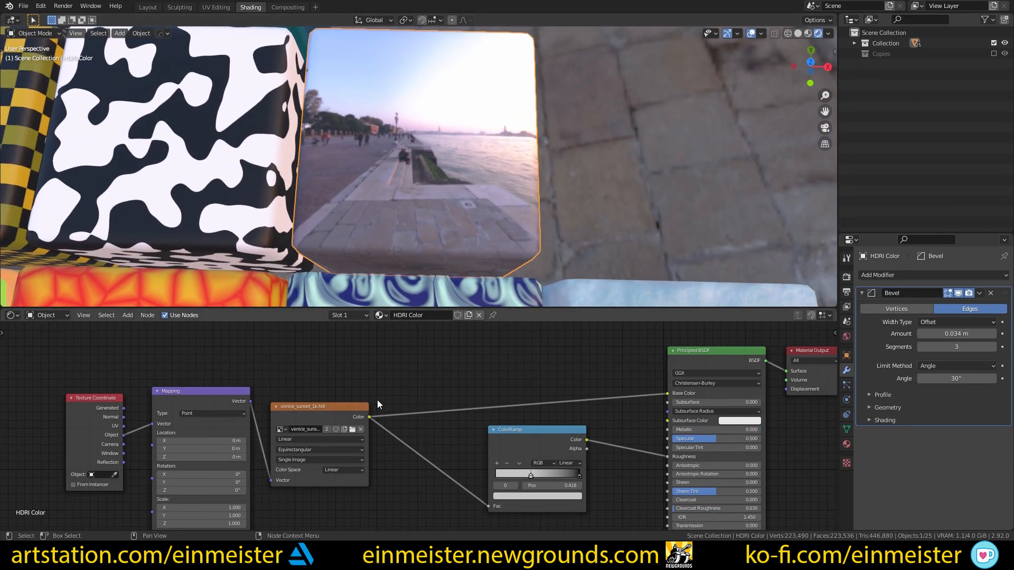
Examine how the venice_sunset_1k.hdr image projects onto the HDRI Color cube from different distances and angles
{"action": "scroll", "coordinate": [386, 195], "scroll_direction": "down", "scroll_amount": 5}
{"action": "scroll", "coordinate": [386, 195], "scroll_direction": "up", "scroll_amount": 6}
{"action": "middle_click_drag", "start_coordinate": [385, 194], "coordinate": [633, 189], "text": "shift"}
{"action": "scroll", "coordinate": [405, 151], "scroll_direction": "down", "scroll_amount": 5}
{"action": "scroll", "coordinate": [534, 213], "scroll_direction": "up", "scroll_amount": 5}
{"action": "scroll", "coordinate": [633, 188], "scroll_direction": "up", "scroll_amount": 2}
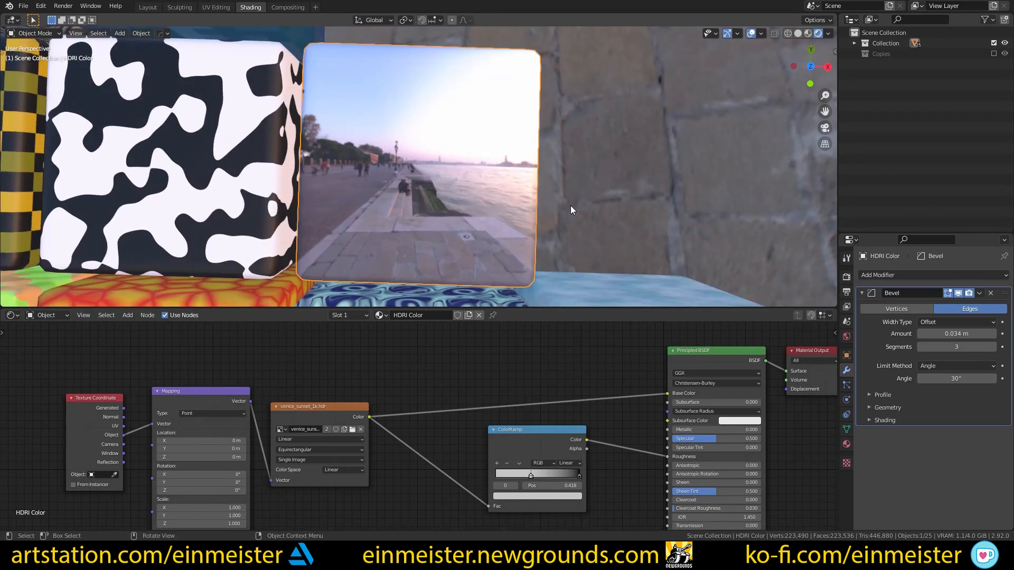
{"action": "middle_click_drag", "start_coordinate": [531, 299], "coordinate": [540, 218]}
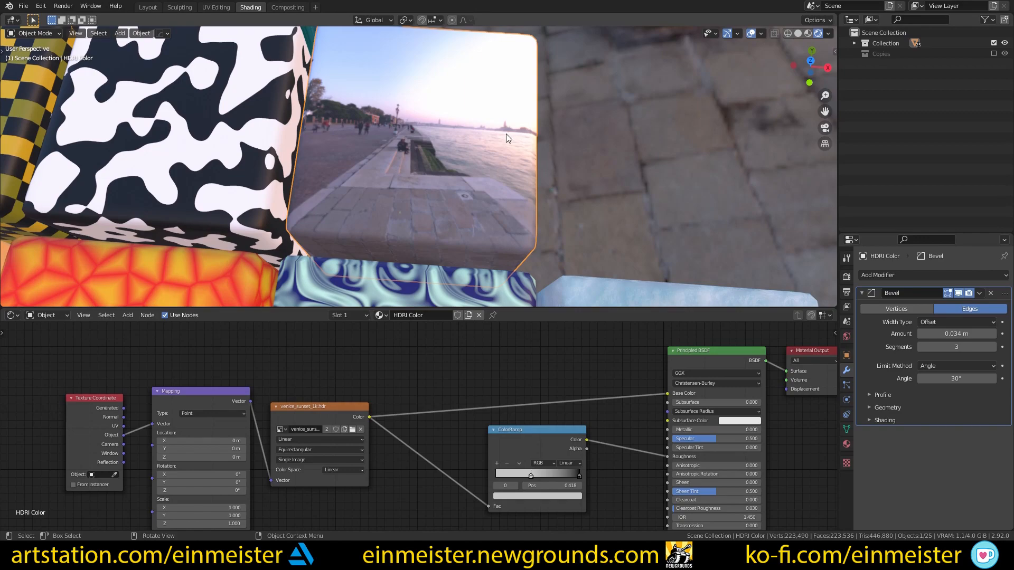
{"action": "scroll", "coordinate": [514, 171], "scroll_direction": "down", "scroll_amount": 4}
{"action": "middle_click_drag", "start_coordinate": [515, 173], "coordinate": [520, 189]}
{"action": "scroll", "coordinate": [520, 189], "scroll_direction": "up", "scroll_amount": 5}
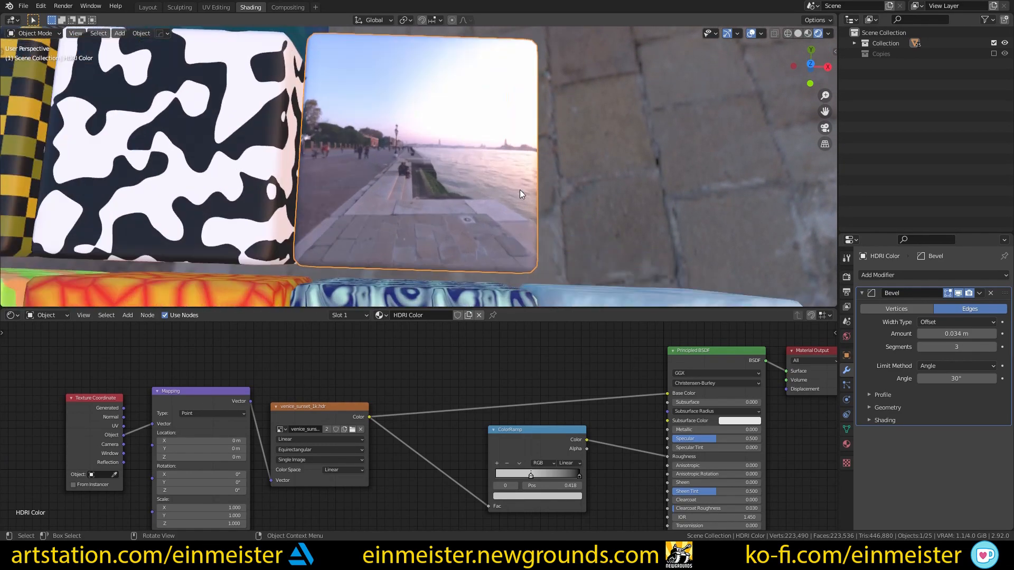
{"action": "scroll", "coordinate": [520, 191], "scroll_direction": "down", "scroll_amount": 2}
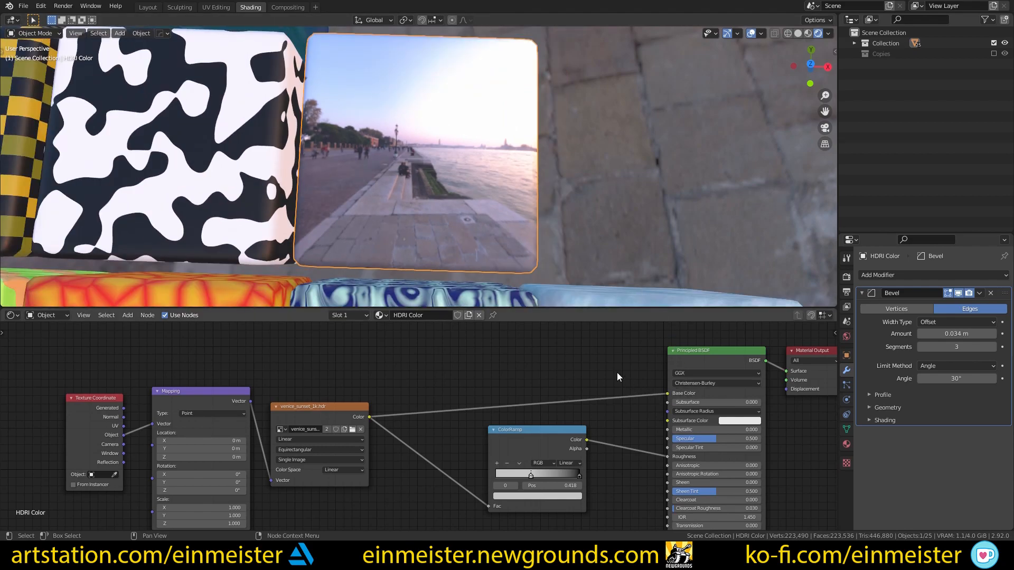
Preview the roughness ColorRamp's output on the HDRI Color cube and check its black stop
{"action": "middle_click_drag", "start_coordinate": [425, 404], "coordinate": [355, 377]}
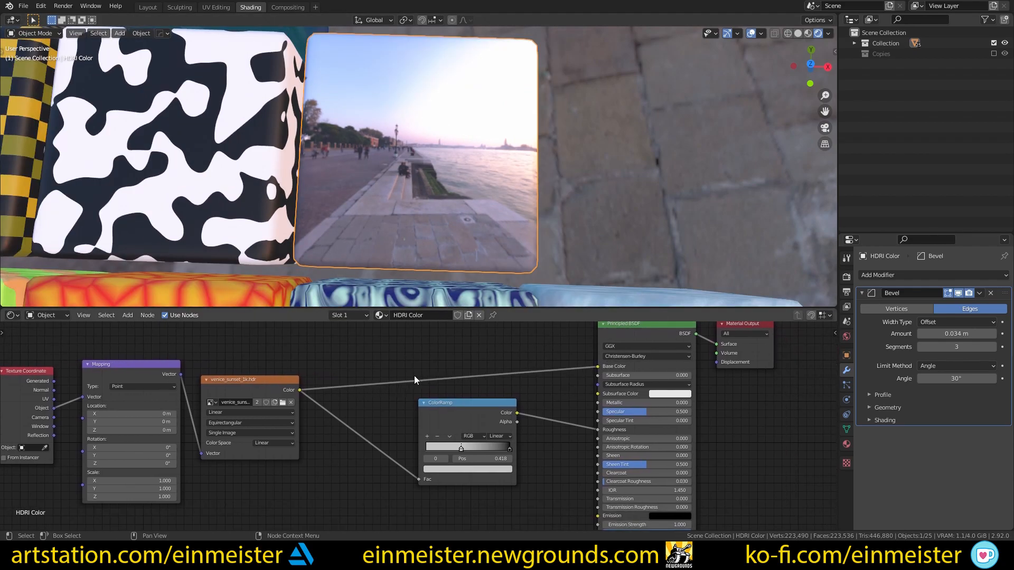
{"action": "left_click", "coordinate": [460, 406], "text": "ctrl+shift"}
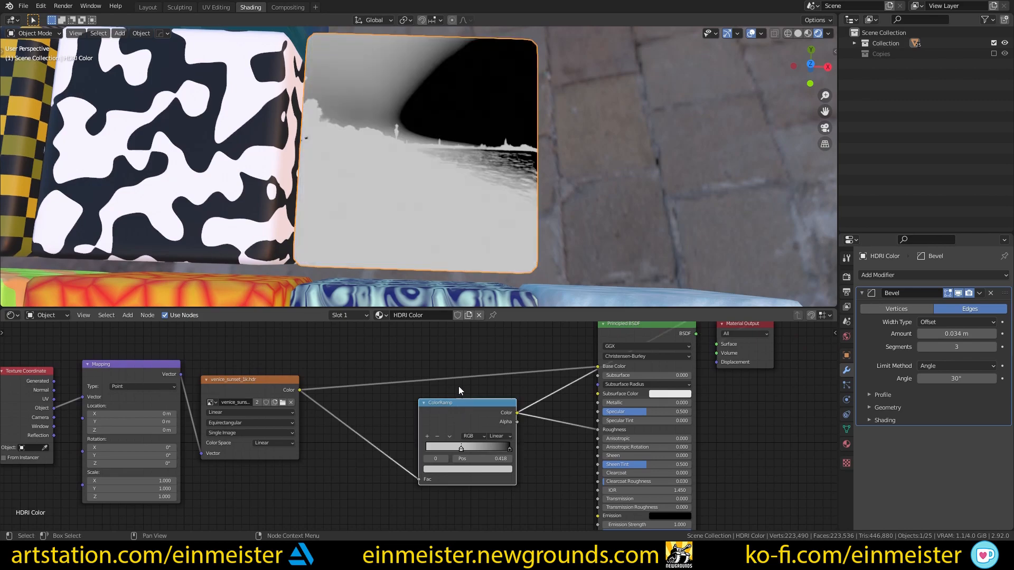
{"action": "scroll", "coordinate": [484, 452], "scroll_direction": "up", "scroll_amount": 1}
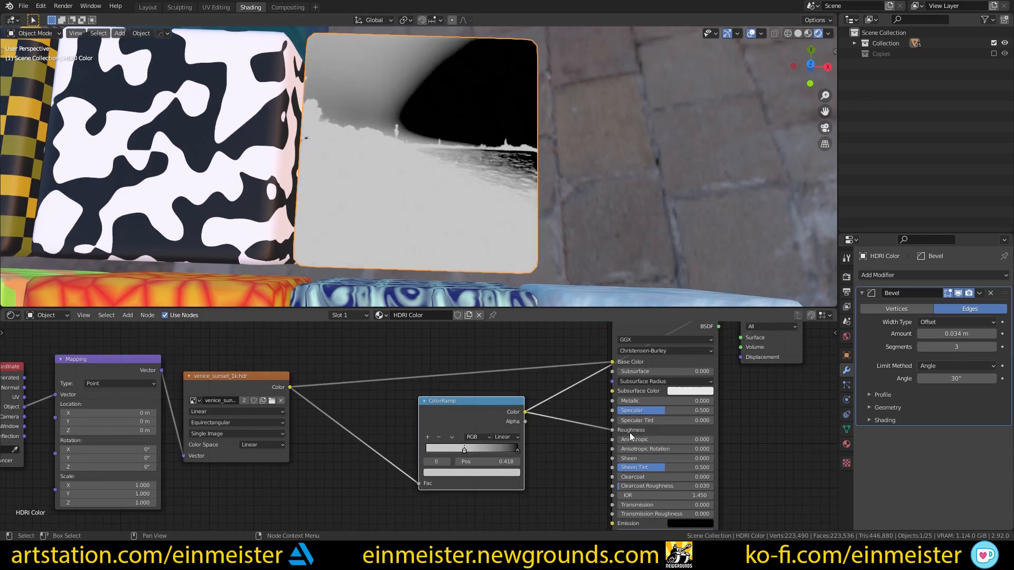
{"action": "scroll", "coordinate": [531, 436], "scroll_direction": "down", "scroll_amount": 5}
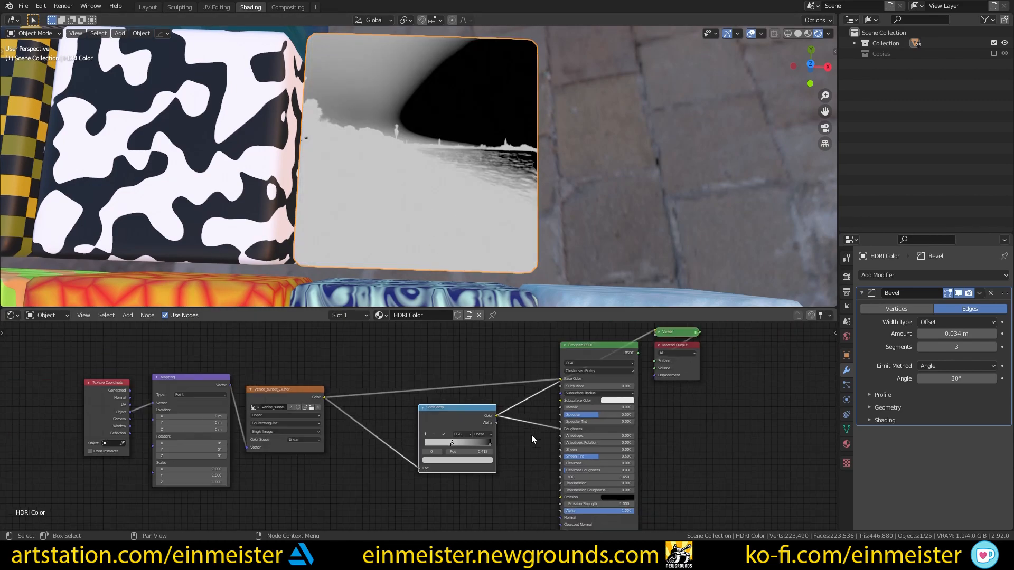
{"action": "scroll", "coordinate": [530, 436], "scroll_direction": "up", "scroll_amount": 6}
{"action": "left_click_drag", "start_coordinate": [468, 453], "coordinate": [523, 452]}
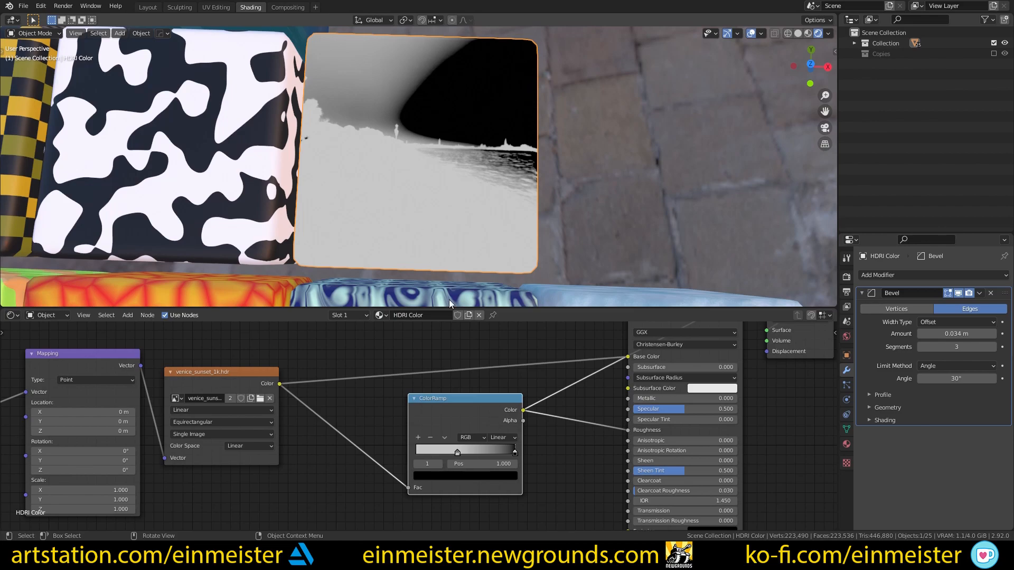
{"action": "scroll", "coordinate": [439, 388], "scroll_direction": "down", "scroll_amount": 2}
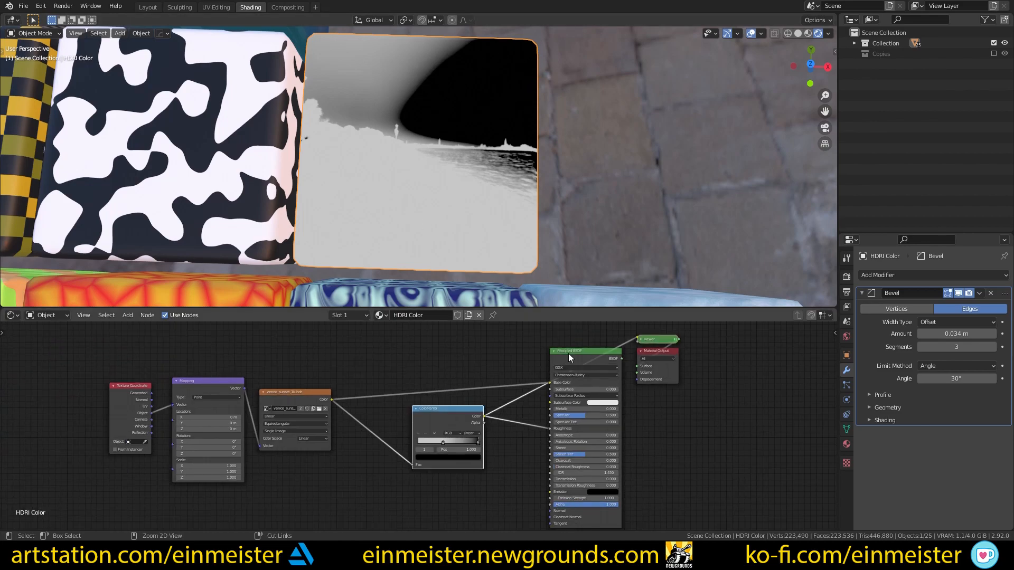
Return the preview to the Principled BSDF shader and inspect the HDRI Color cube's surface up close
{"action": "left_click", "coordinate": [569, 353], "text": "ctrl+shift"}
{"action": "middle_click_drag", "start_coordinate": [476, 97], "coordinate": [408, 191]}
{"action": "scroll", "coordinate": [408, 191], "scroll_direction": "up", "scroll_amount": 2}
{"action": "scroll", "coordinate": [412, 188], "scroll_direction": "up", "scroll_amount": 3}
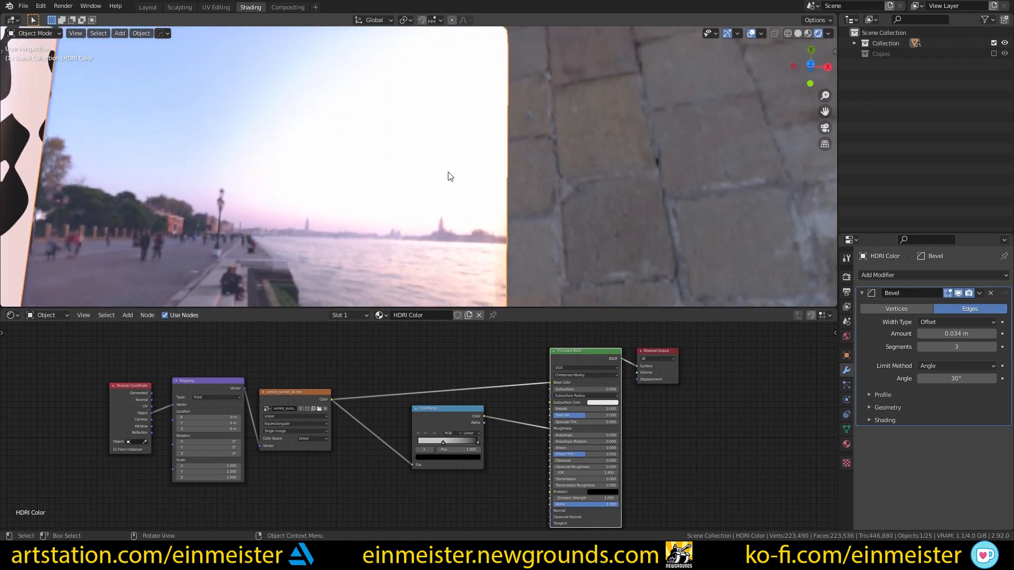
Select the Cow print cube, move its black ColorRamp stop to position 0.123 and save the file
{"action": "middle_click_drag", "start_coordinate": [446, 87], "coordinate": [401, 174]}
{"action": "left_click", "coordinate": [401, 175]}
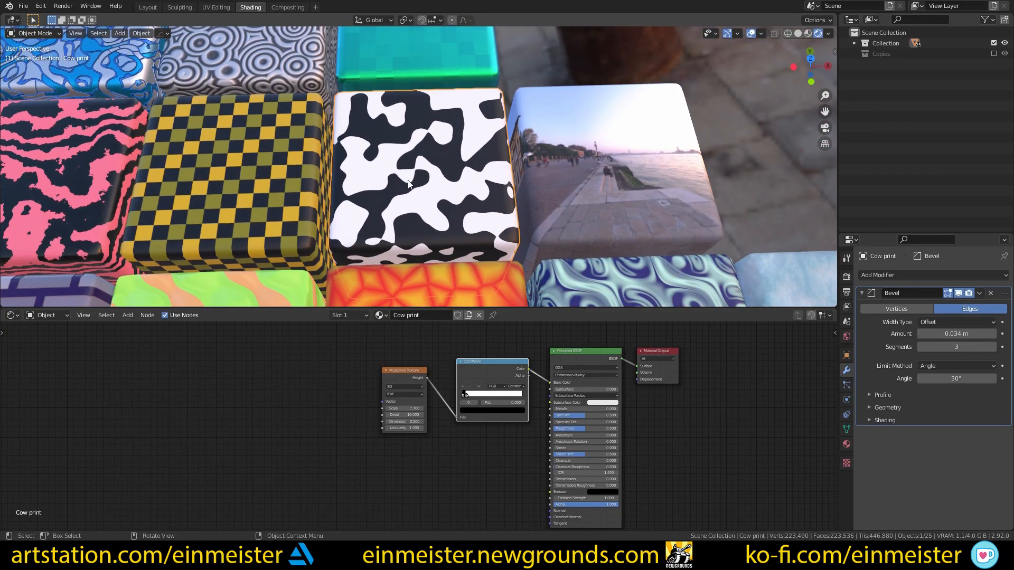
{"action": "scroll", "coordinate": [439, 363], "scroll_direction": "up", "scroll_amount": 3}
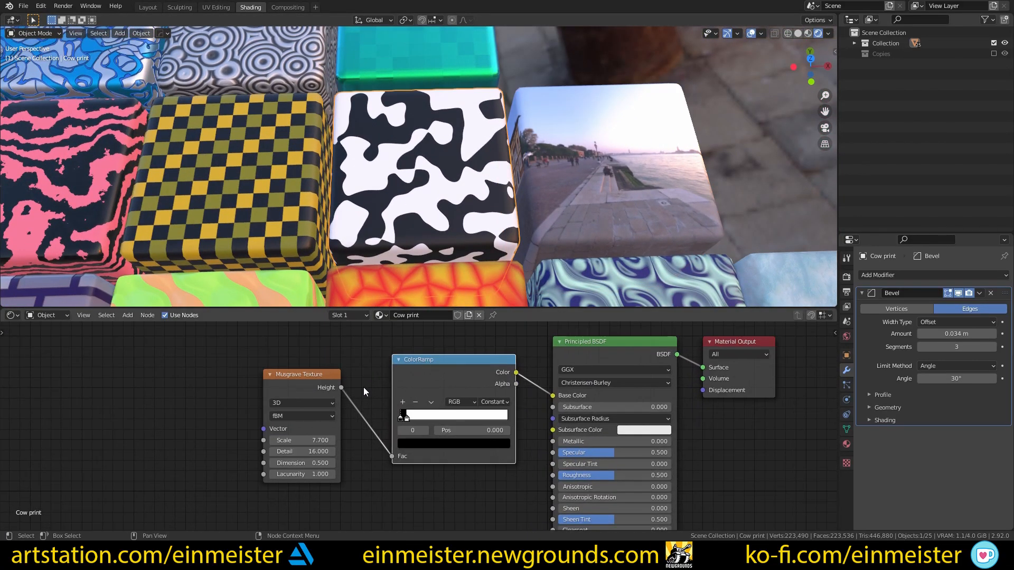
{"action": "mouse_move", "coordinate": [399, 420]}
{"action": "left_mouse_down"}
{"action": "mouse_move", "coordinate": [413, 418]}
{"action": "mouse_move", "coordinate": [385, 417]}
{"action": "mouse_move", "coordinate": [408, 420]}
{"action": "left_mouse_up"}
{"action": "scroll", "coordinate": [442, 198], "scroll_direction": "up", "scroll_amount": 3}
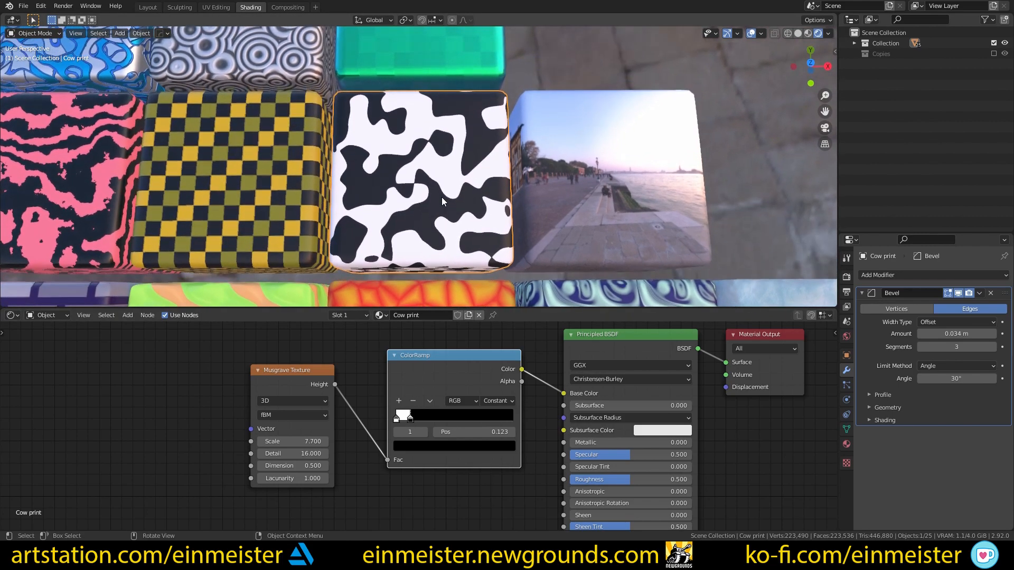
{"action": "key", "text": "ctrl+s"}
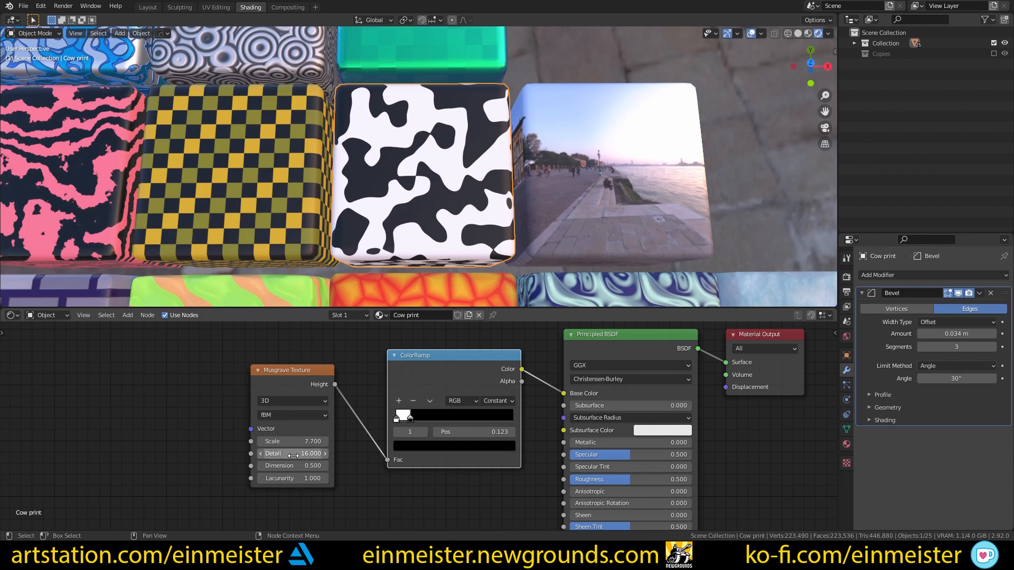
Try the Cow print ColorRamp's black stop at position 0.786 and undo the move
{"action": "mouse_move", "coordinate": [297, 466]}
{"action": "left_mouse_down"}
{"action": "mouse_move", "coordinate": [320, 466]}
{"action": "mouse_move", "coordinate": [297, 466]}
{"action": "left_mouse_up"}
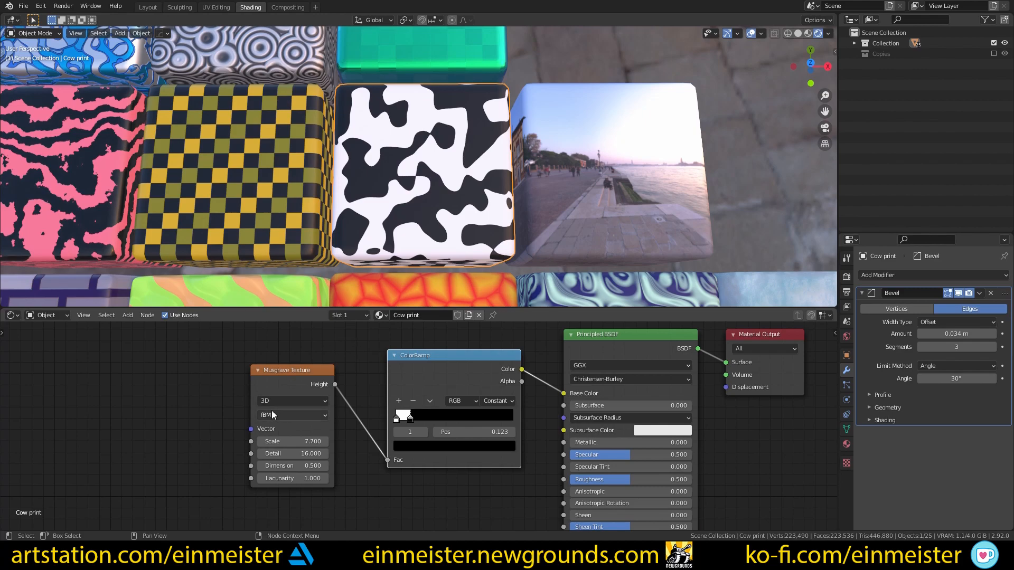
{"action": "scroll", "coordinate": [426, 199], "scroll_direction": "up", "scroll_amount": 6}
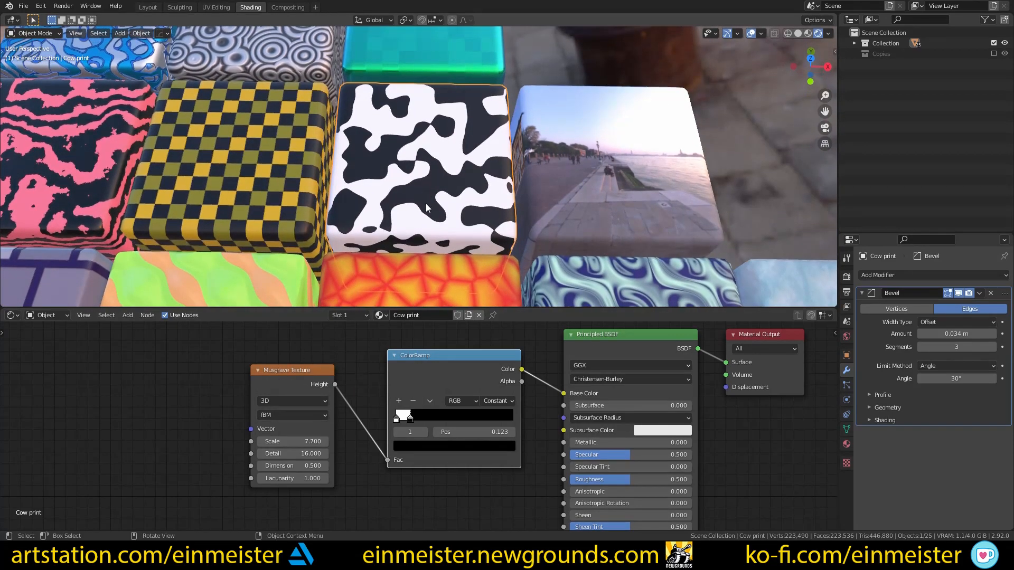
{"action": "scroll", "coordinate": [427, 235], "scroll_direction": "down", "scroll_amount": 5}
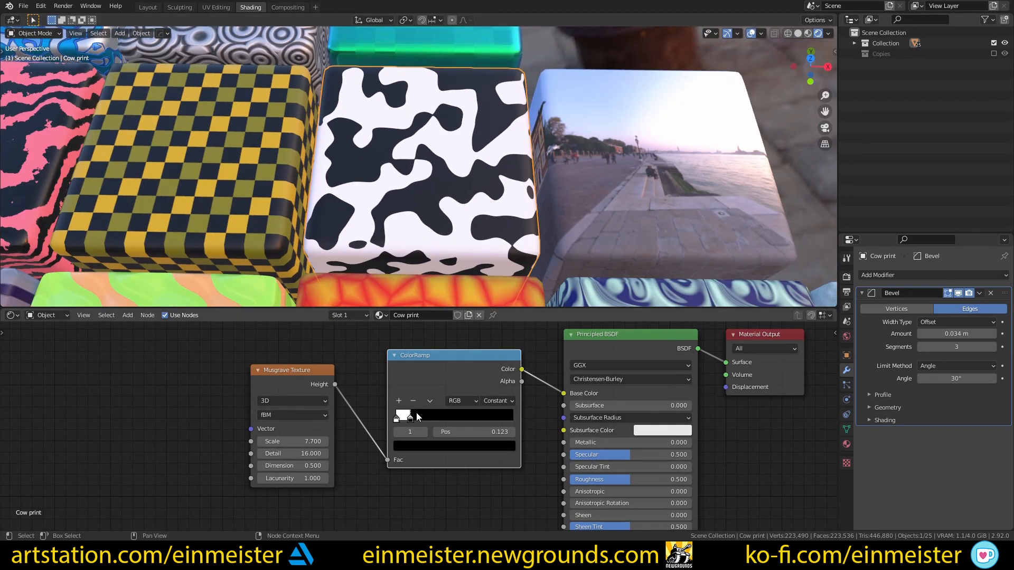
{"action": "left_click_drag", "start_coordinate": [406, 419], "coordinate": [487, 418]}
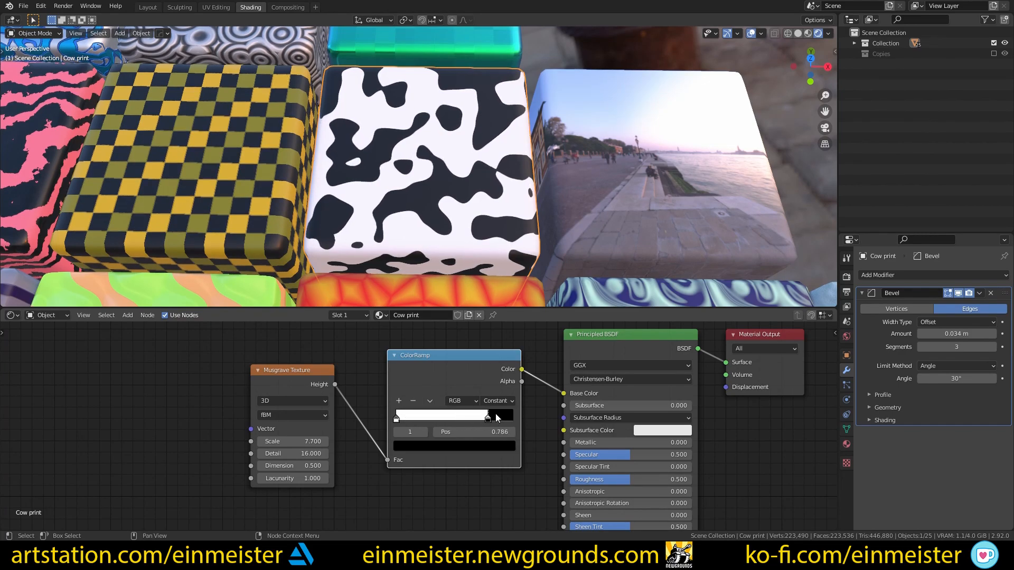
{"action": "key", "text": "ctrl+z"}
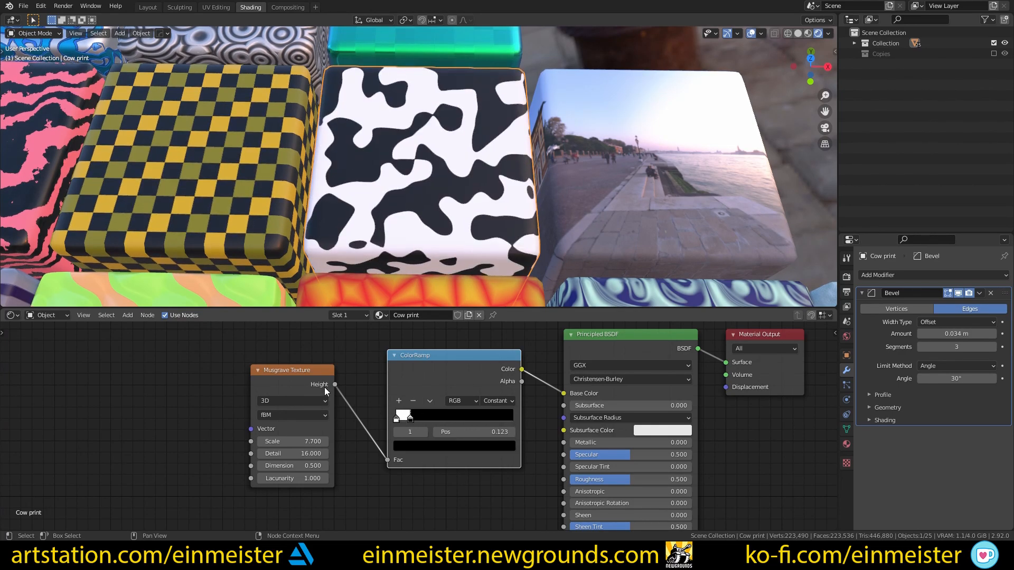
Select the Checker multiply cube and examine its Value, Multiply and Checker Texture nodes
{"action": "scroll", "coordinate": [356, 362], "scroll_direction": "down", "scroll_amount": 2}
{"action": "middle_click_drag", "start_coordinate": [307, 363], "coordinate": [328, 369]}
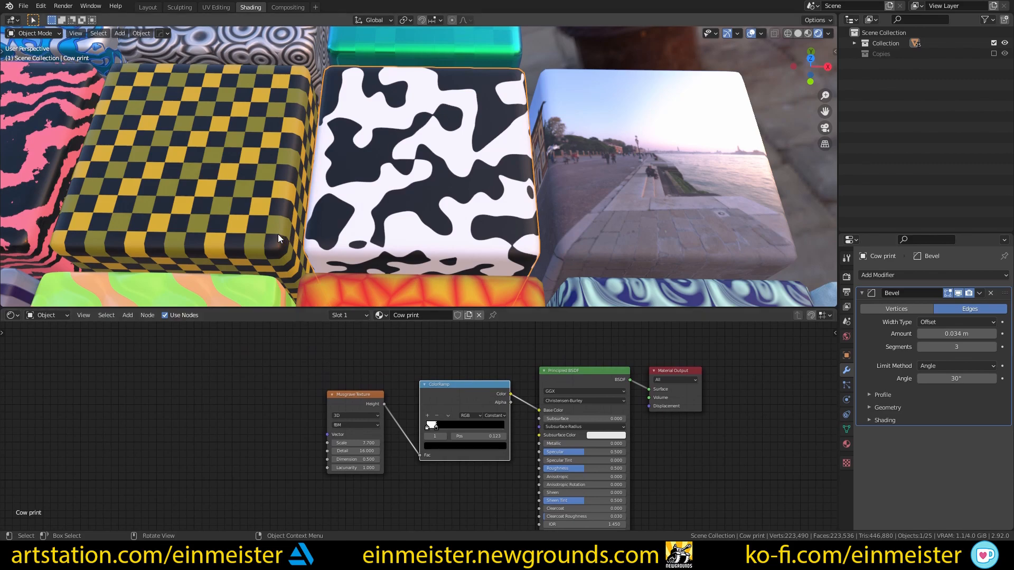
{"action": "middle_click_drag", "start_coordinate": [279, 210], "coordinate": [386, 222], "text": "shift"}
{"action": "left_click", "coordinate": [362, 227]}
{"action": "scroll", "coordinate": [401, 370], "scroll_direction": "down", "scroll_amount": 3}
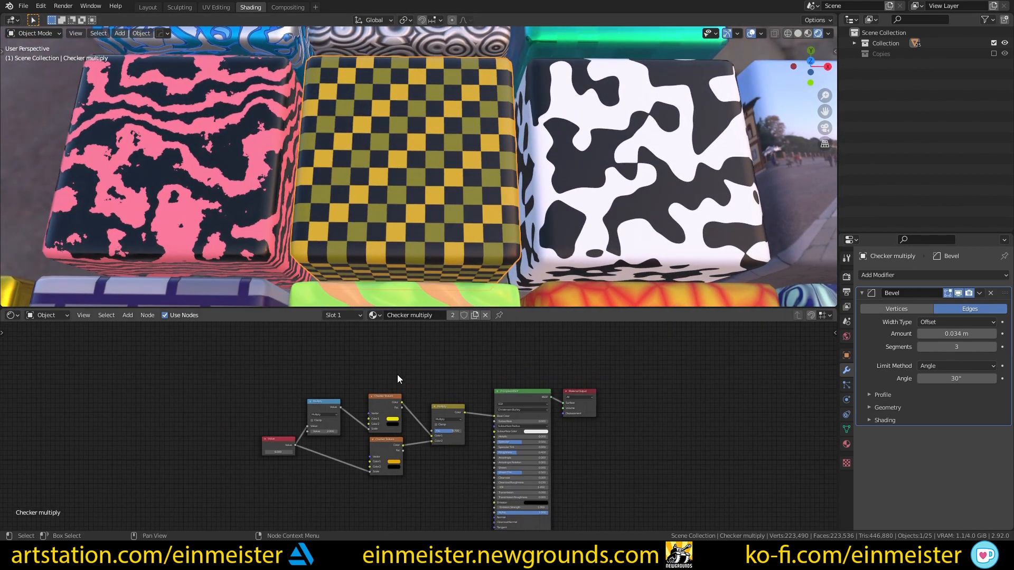
{"action": "scroll", "coordinate": [417, 382], "scroll_direction": "up", "scroll_amount": 1}
{"action": "scroll", "coordinate": [420, 387], "scroll_direction": "up", "scroll_amount": 1}
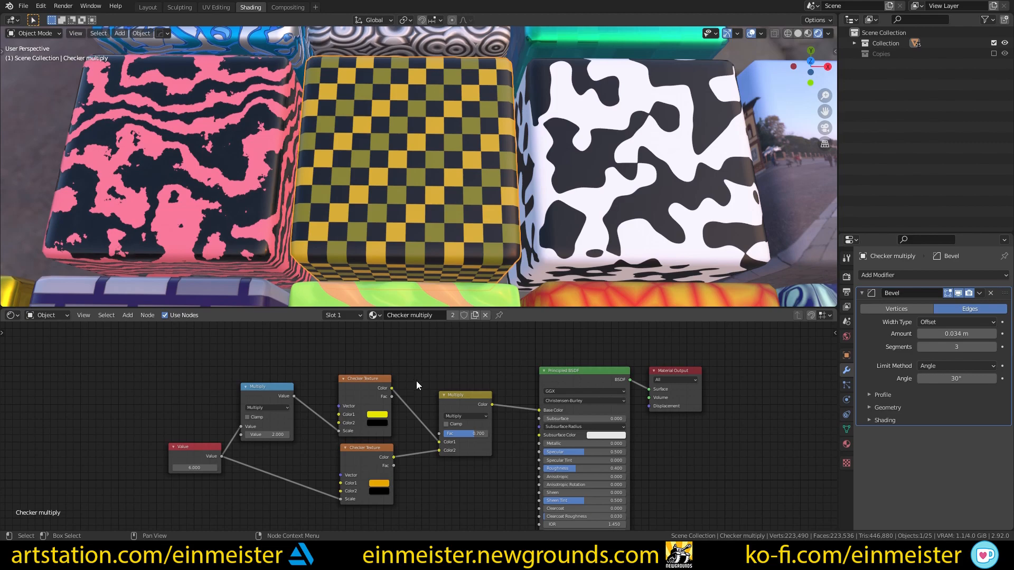
{"action": "scroll", "coordinate": [416, 384], "scroll_direction": "up", "scroll_amount": 2}
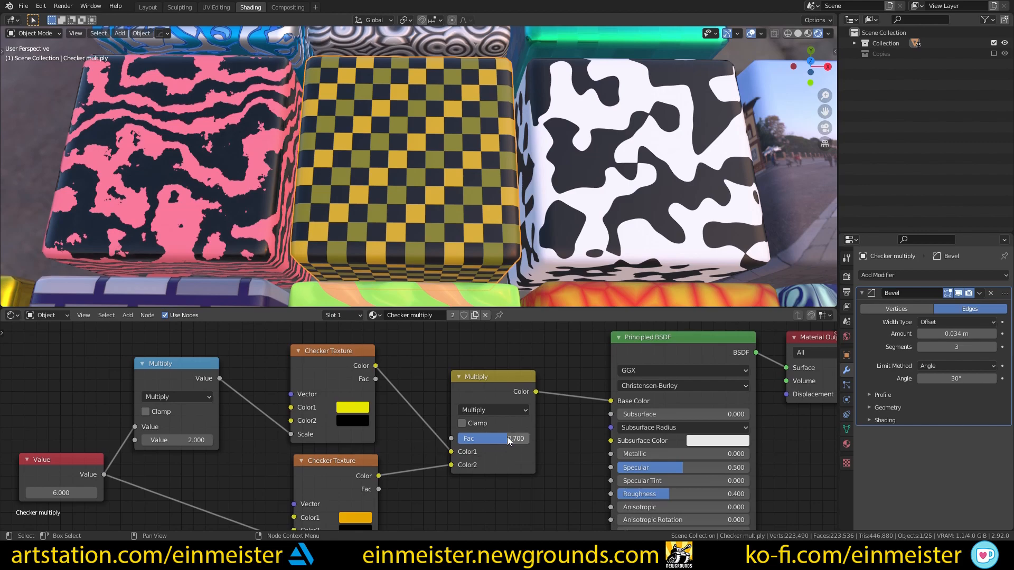
{"action": "scroll", "coordinate": [478, 373], "scroll_direction": "down", "scroll_amount": 1}
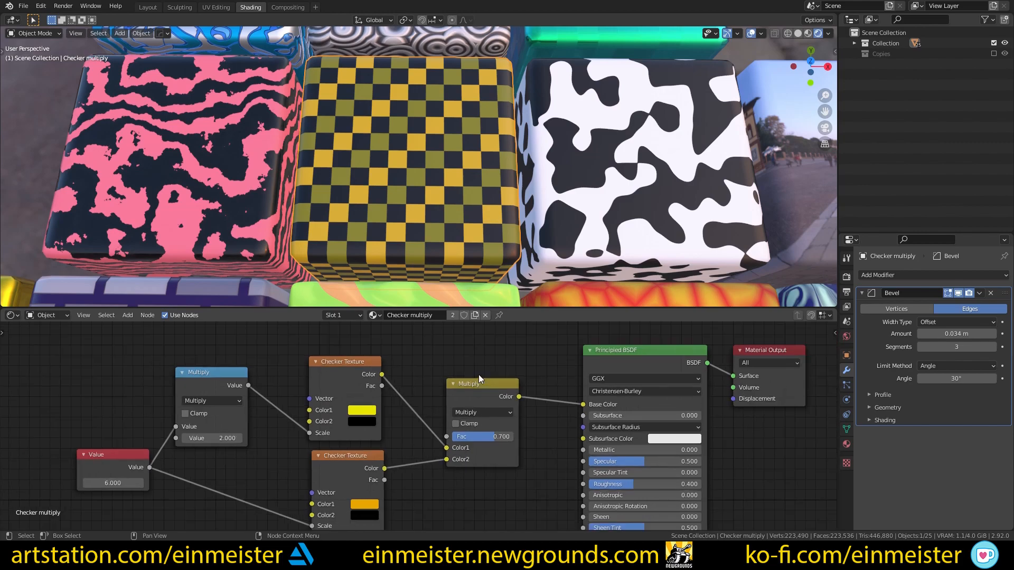
{"action": "scroll", "coordinate": [480, 376], "scroll_direction": "down", "scroll_amount": 1}
{"action": "key", "text": "shift+a"}
{"action": "type", "text": "mix"}
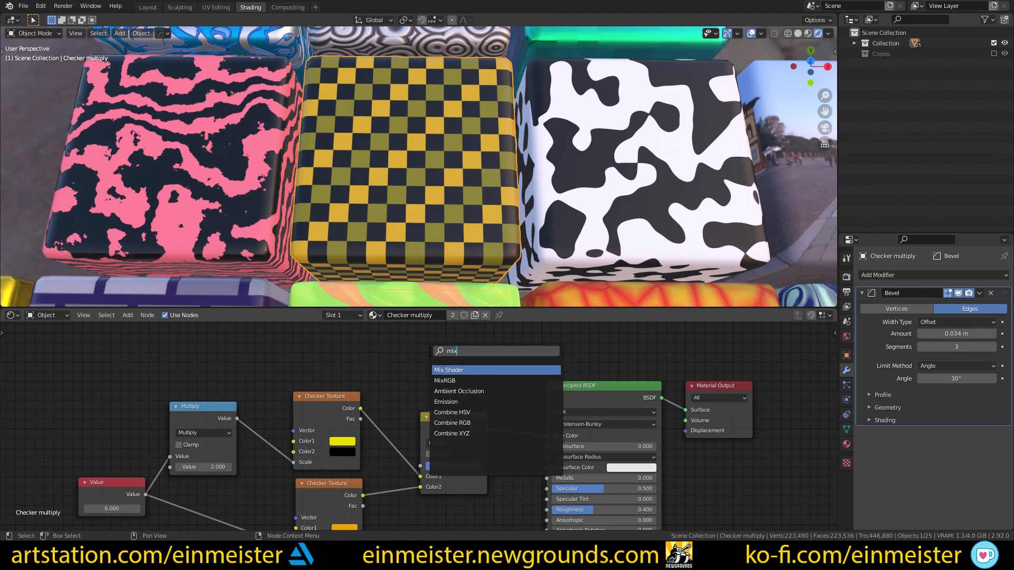
{"action": "key", "text": "Return"}
{"action": "left_click", "coordinate": [429, 353]}
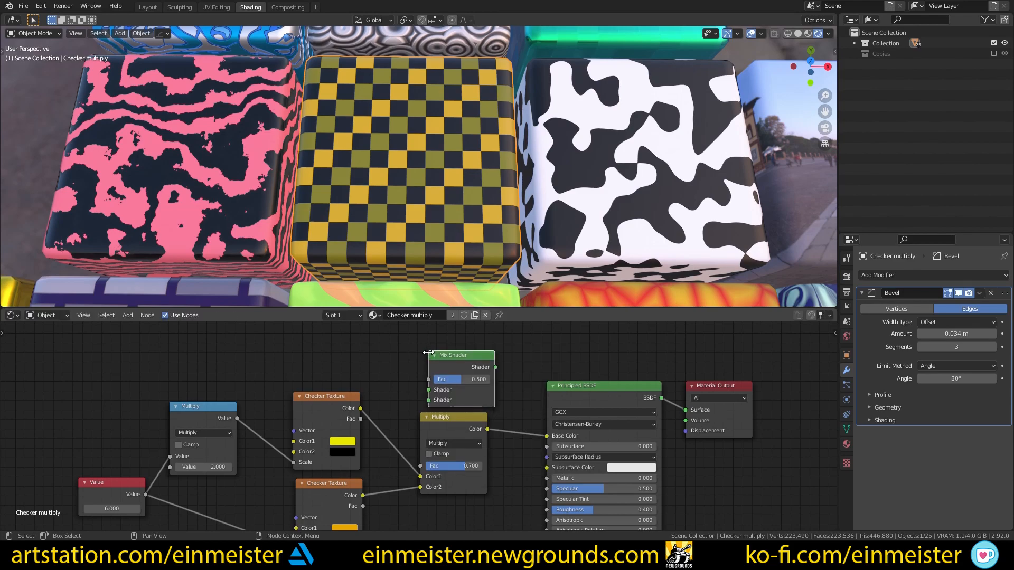
{"action": "key", "text": "ctrl+z"}
Add an extra MixRGB node with the Multiply blending mode above the existing colour Multiply node and delete it again
{"action": "key", "text": "shift+a"}
{"action": "type", "text": "mixr"}
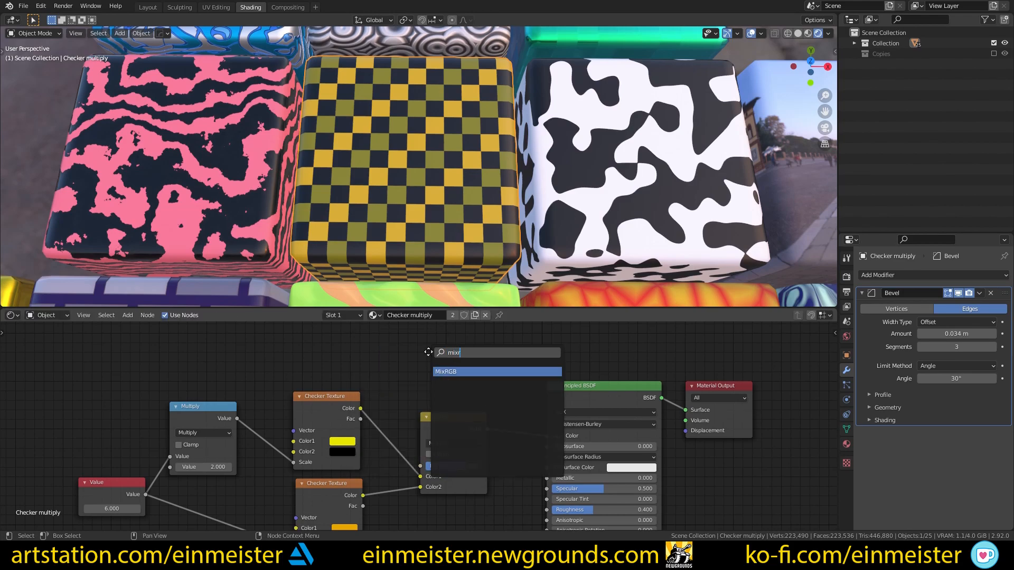
{"action": "key", "text": "Return"}
{"action": "left_click", "coordinate": [436, 325]}
{"action": "left_click", "coordinate": [443, 337]}
{"action": "left_click", "coordinate": [442, 344]}
{"action": "left_click", "coordinate": [446, 336]}
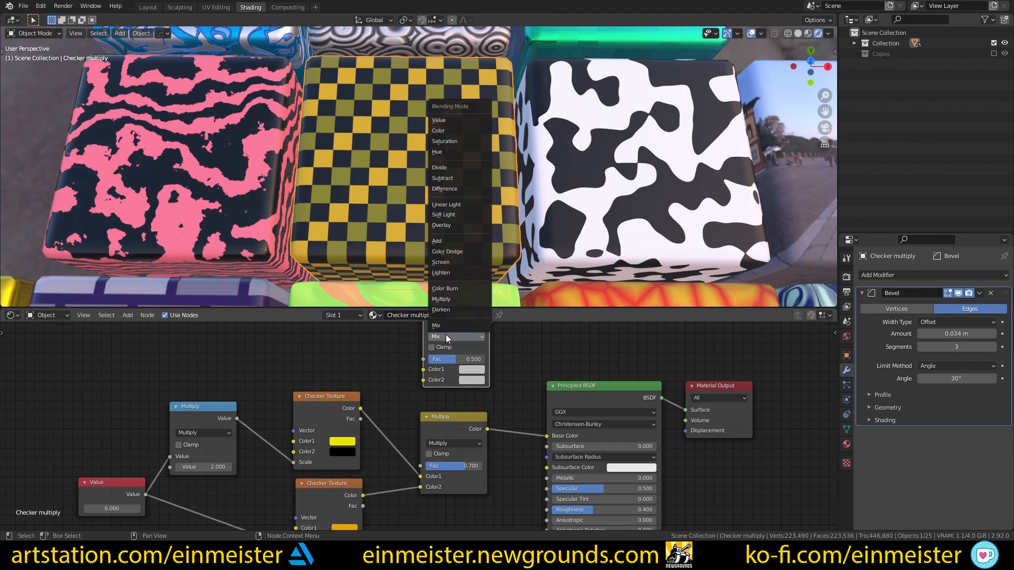
{"action": "left_click", "coordinate": [452, 299]}
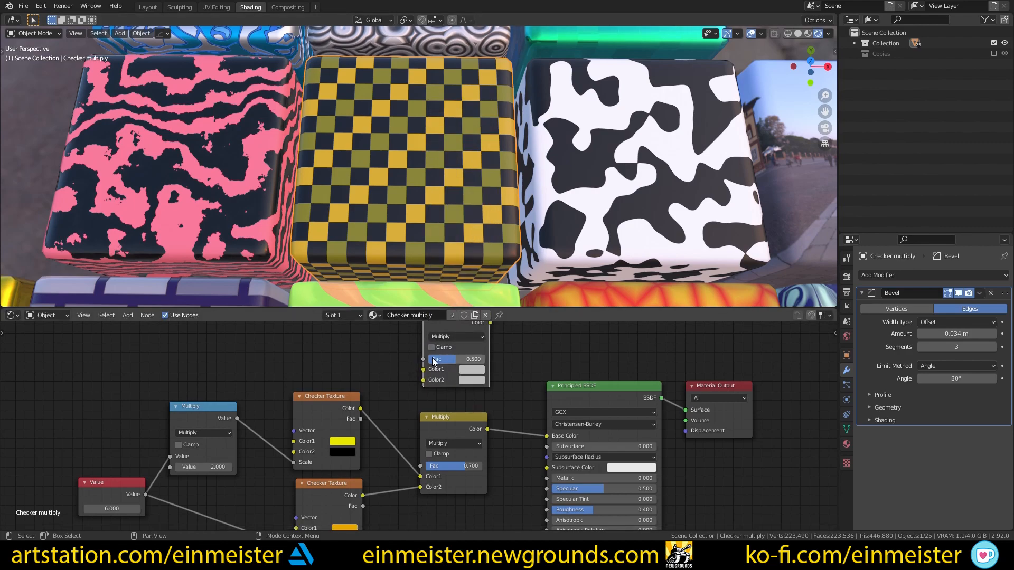
{"action": "scroll", "coordinate": [371, 389], "scroll_direction": "down", "scroll_amount": 2}
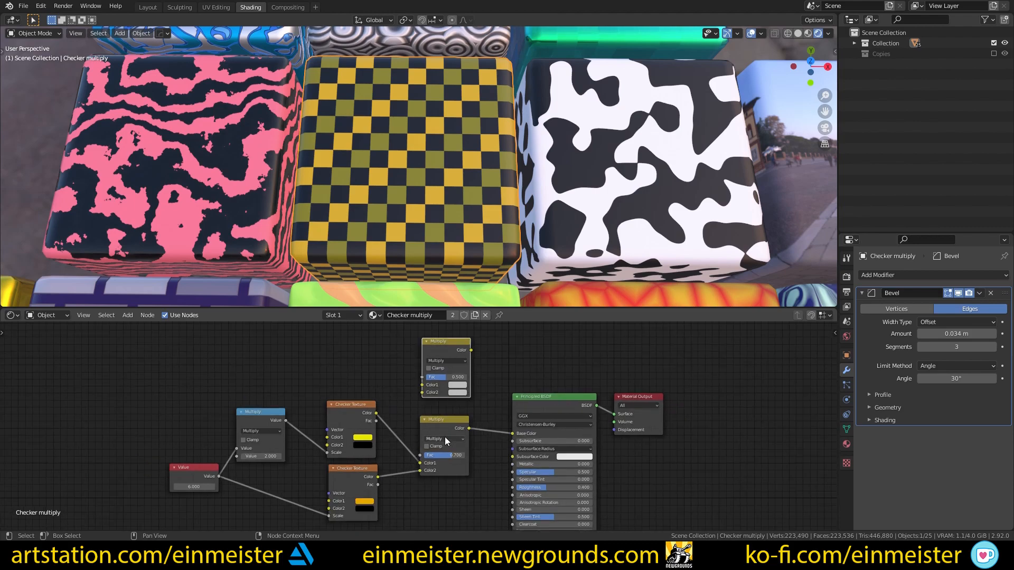
{"action": "key", "text": "x"}
Disconnect the Scale inputs of both Checker Texture nodes from the math Multiply and Value nodes
{"action": "middle_click_drag", "start_coordinate": [401, 405], "coordinate": [437, 380]}
{"action": "scroll", "coordinate": [431, 436], "scroll_direction": "up", "scroll_amount": 4}
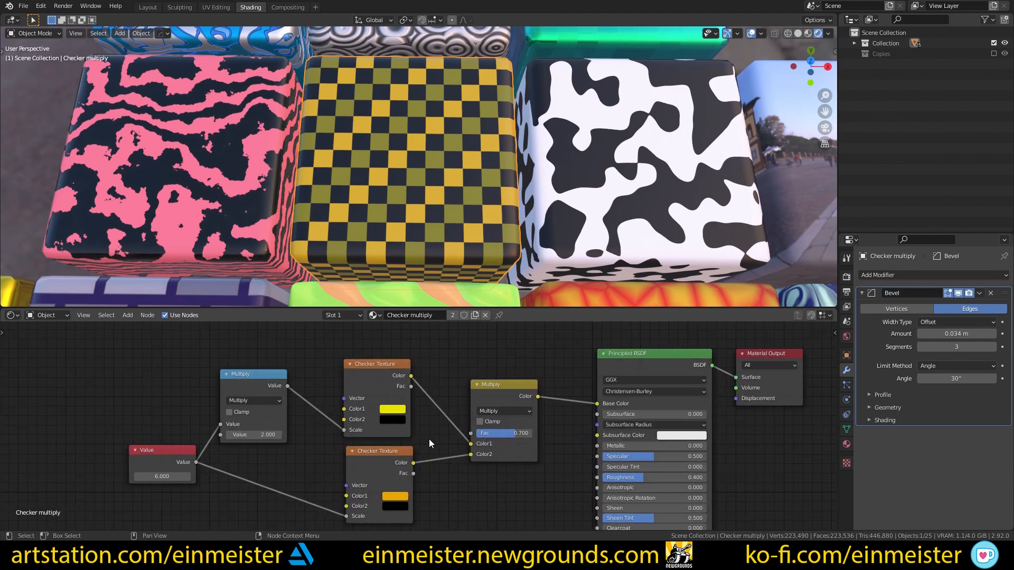
{"action": "middle_click_drag", "start_coordinate": [429, 439], "coordinate": [435, 421]}
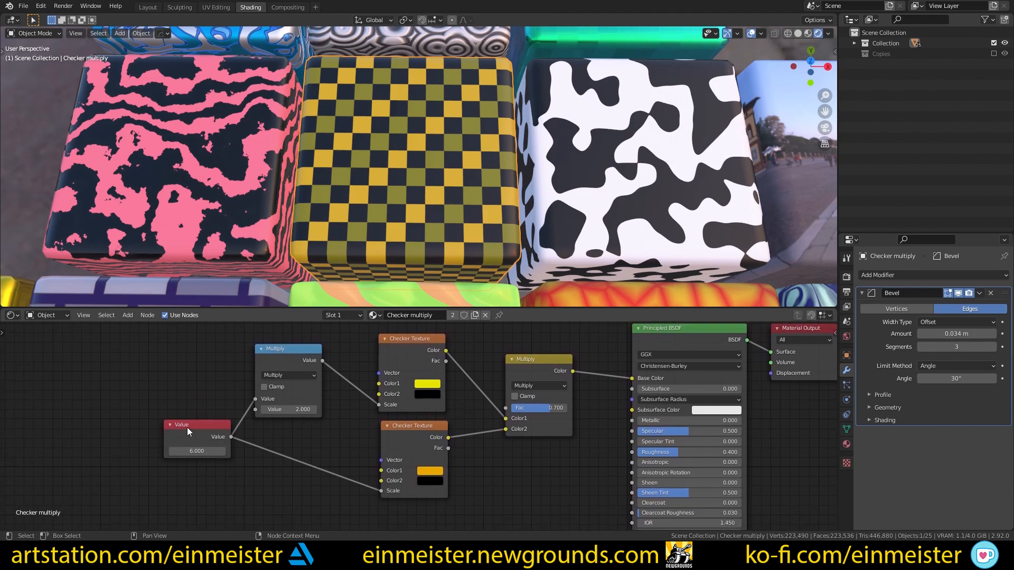
{"action": "left_click_drag", "start_coordinate": [379, 404], "coordinate": [382, 449]}
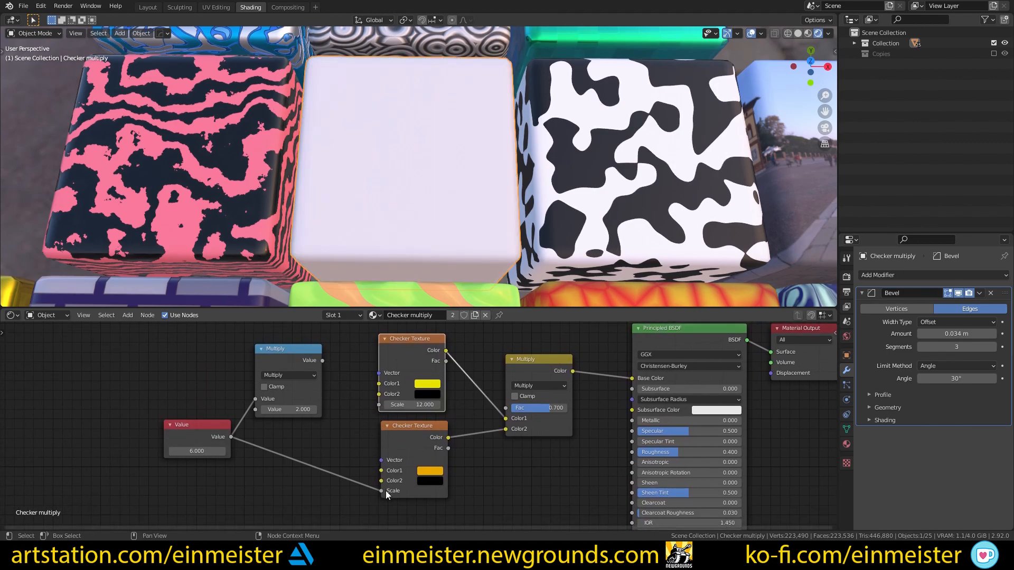
{"action": "left_click_drag", "start_coordinate": [379, 490], "coordinate": [358, 477]}
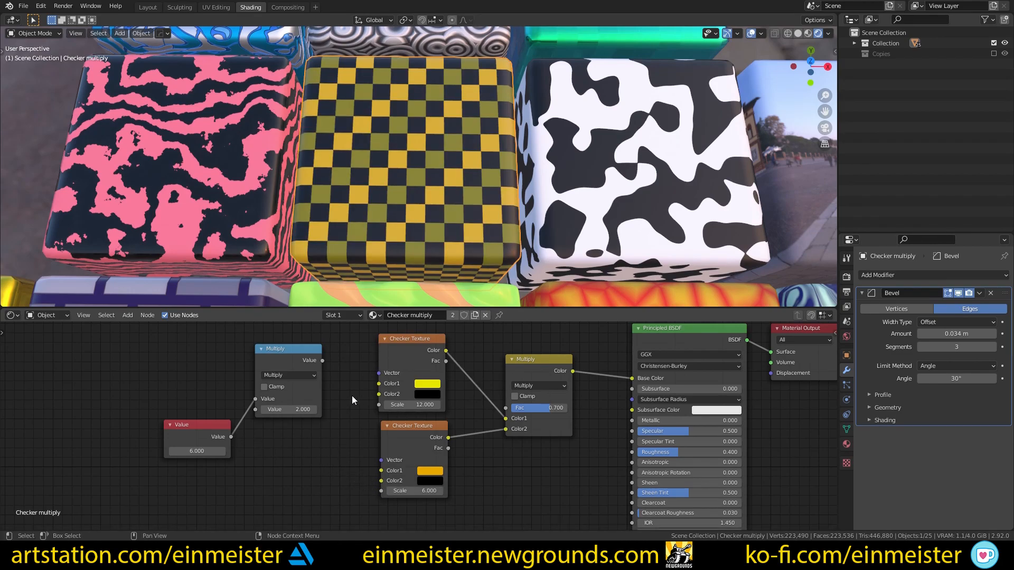
Preview the yellow Checker Texture and the orange Checker Texture in turn on the Checker multiply cube
{"action": "middle_click_drag", "start_coordinate": [351, 395], "coordinate": [287, 400]}
{"action": "scroll", "coordinate": [287, 400], "scroll_direction": "up", "scroll_amount": 1}
{"action": "left_click_drag", "start_coordinate": [336, 337], "coordinate": [351, 340]}
{"action": "left_click", "coordinate": [345, 338], "text": "ctrl+shift"}
{"action": "left_click", "coordinate": [348, 339]}
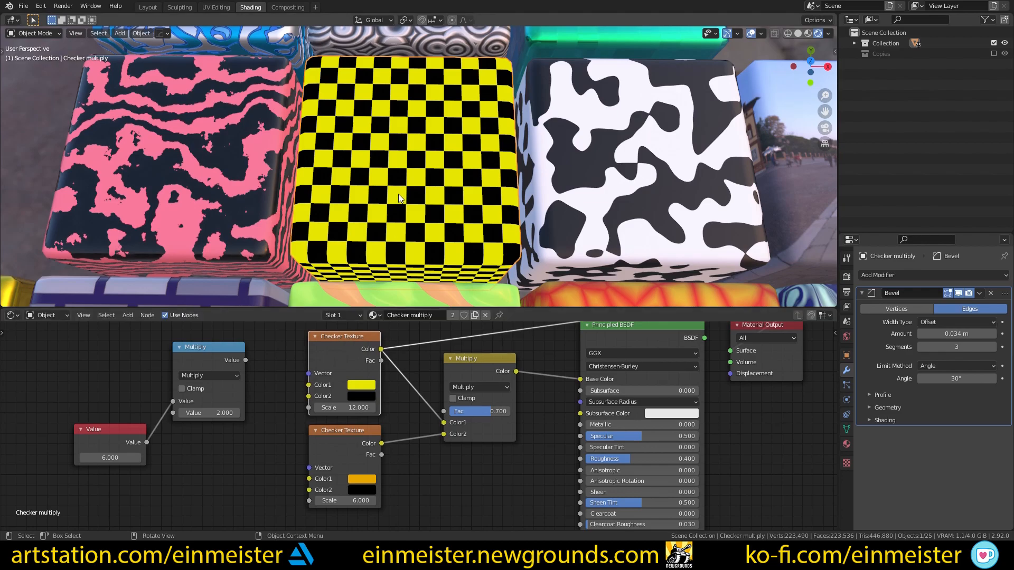
{"action": "middle_click_drag", "start_coordinate": [398, 194], "coordinate": [474, 178]}
{"action": "left_click", "coordinate": [350, 430], "text": "ctrl+shift"}
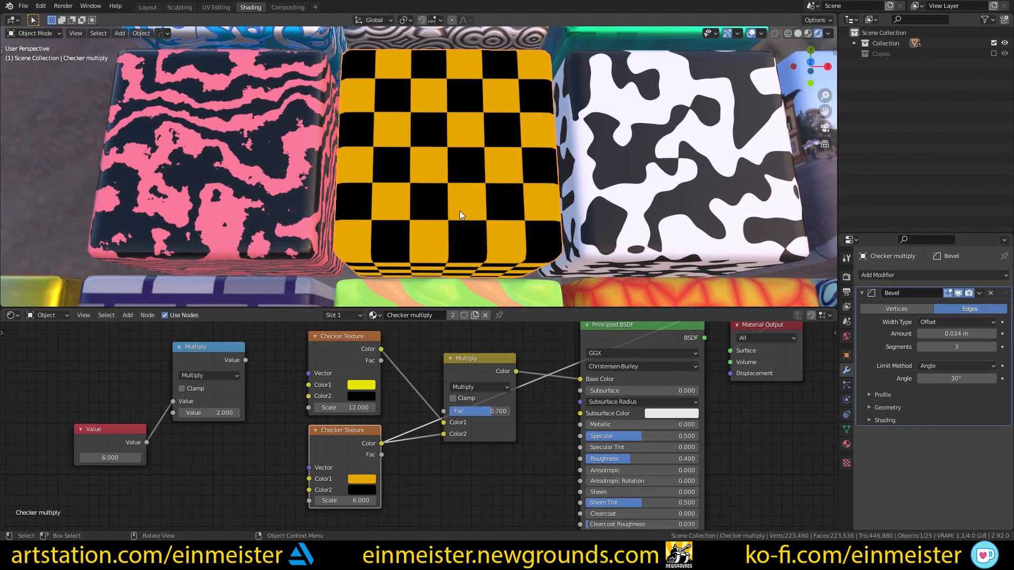
{"action": "middle_click_drag", "start_coordinate": [429, 206], "coordinate": [425, 226]}
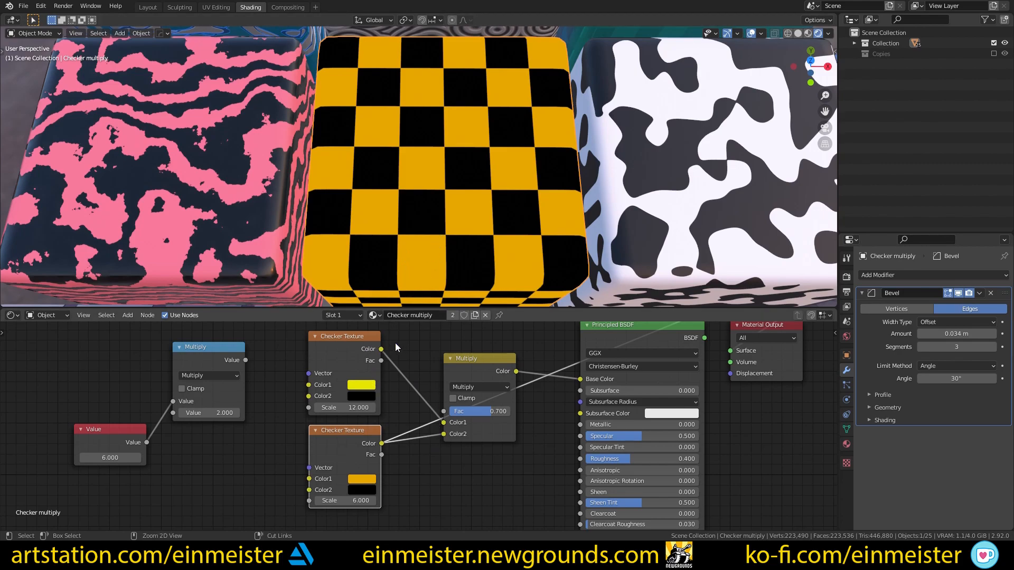
Preview the colour Multiply node's output on the cube and examine its Fac setting and the combined checker pattern
{"action": "left_click", "coordinate": [471, 359], "text": "ctrl+shift"}
{"action": "mouse_move", "coordinate": [494, 410]}
{"action": "left_mouse_down"}
{"action": "mouse_move", "coordinate": [511, 410]}
{"action": "mouse_move", "coordinate": [492, 410]}
{"action": "left_mouse_up"}
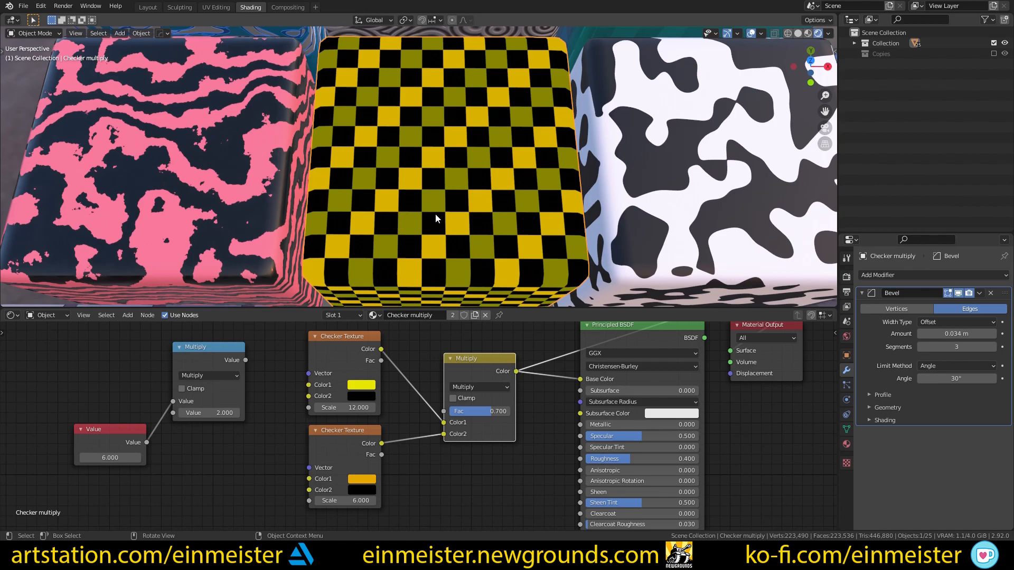
{"action": "mouse_move", "coordinate": [496, 414]}
{"action": "left_mouse_down"}
{"action": "mouse_move", "coordinate": [450, 412]}
{"action": "mouse_move", "coordinate": [508, 412]}
{"action": "mouse_move", "coordinate": [450, 412]}
{"action": "mouse_move", "coordinate": [509, 412]}
{"action": "mouse_move", "coordinate": [450, 412]}
{"action": "mouse_move", "coordinate": [491, 412]}
{"action": "left_mouse_up"}
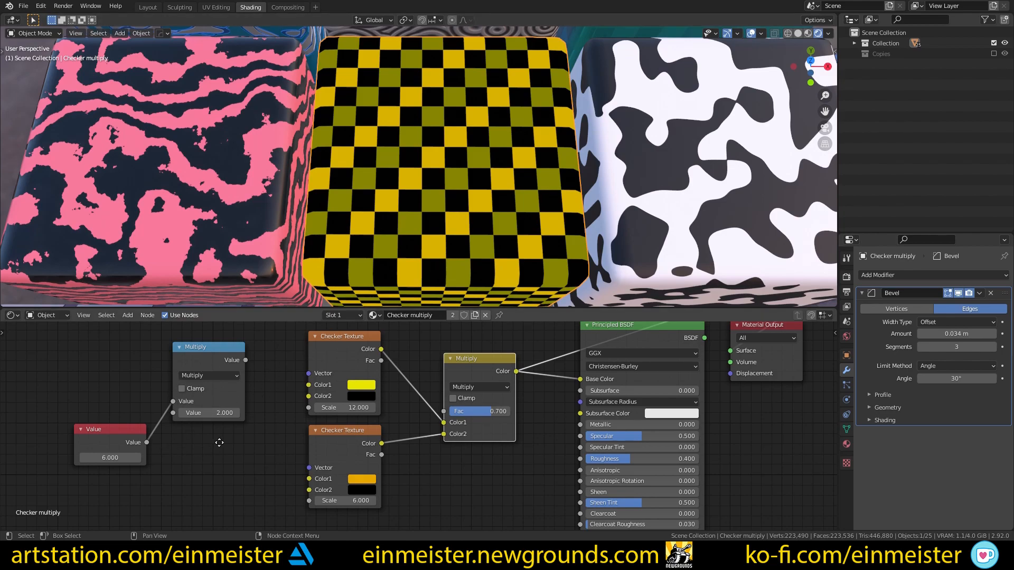
{"action": "middle_click_drag", "start_coordinate": [219, 442], "coordinate": [338, 445]}
{"action": "scroll", "coordinate": [338, 445], "scroll_direction": "down", "scroll_amount": 1}
{"action": "scroll", "coordinate": [359, 436], "scroll_direction": "up", "scroll_amount": 1}
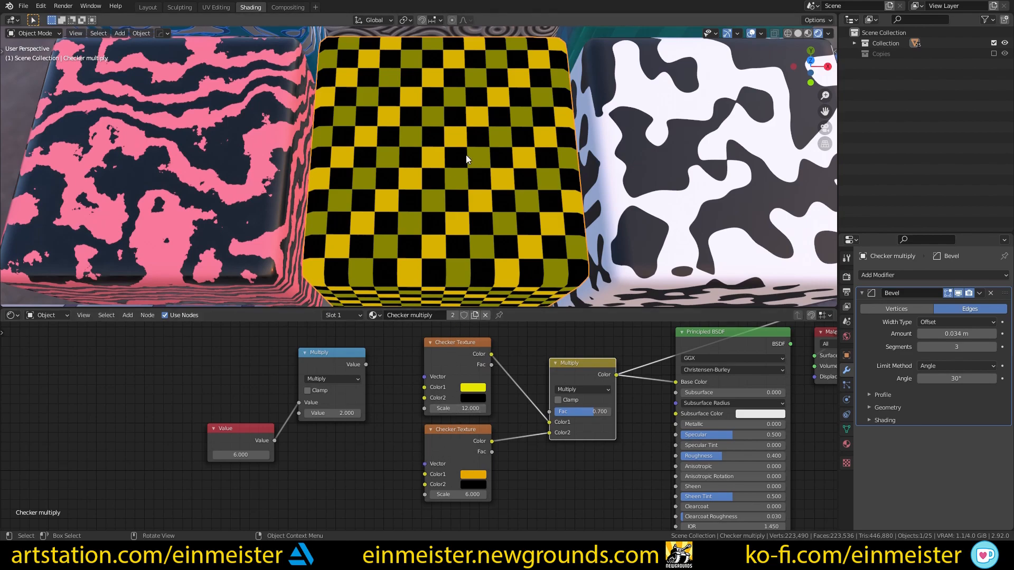
{"action": "scroll", "coordinate": [380, 233], "scroll_direction": "down", "scroll_amount": 2}
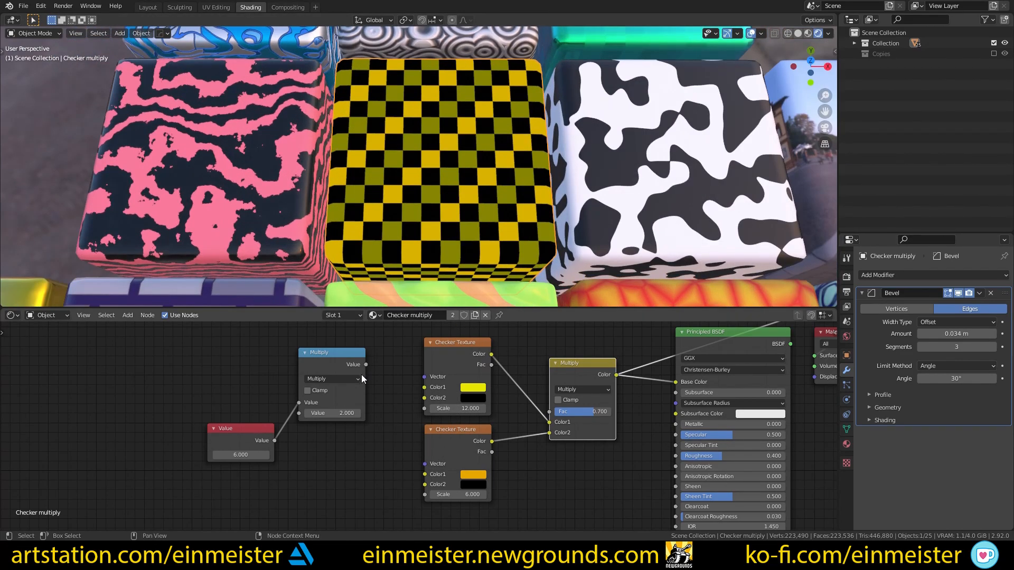
{"action": "scroll", "coordinate": [370, 388], "scroll_direction": "up", "scroll_amount": 1}
{"action": "scroll", "coordinate": [371, 393], "scroll_direction": "up", "scroll_amount": 1}
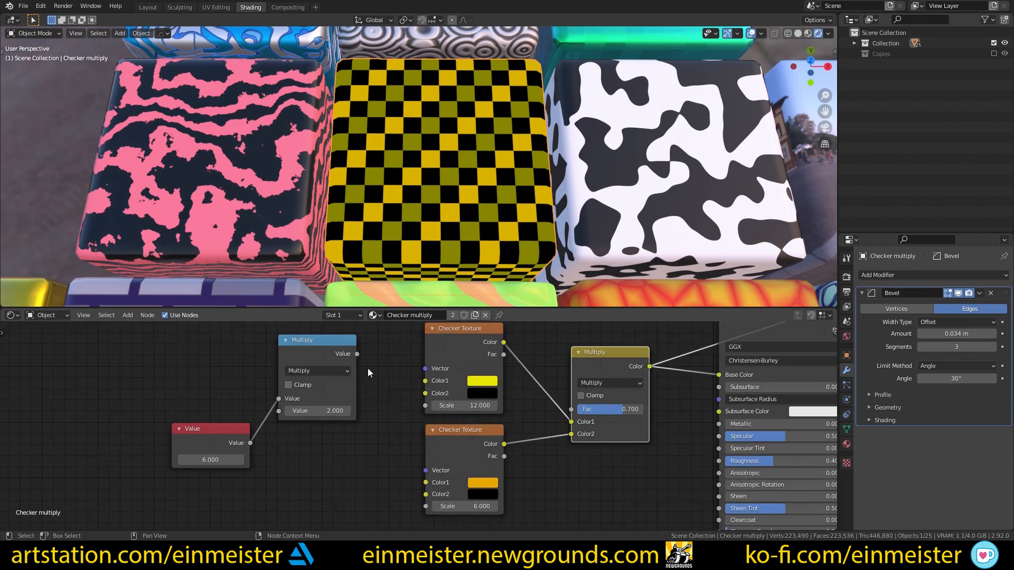
Add an extra Math node set to Multiply above the Value node and delete it again
{"action": "scroll", "coordinate": [371, 385], "scroll_direction": "down", "scroll_amount": 2}
{"action": "key", "text": "shift+a"}
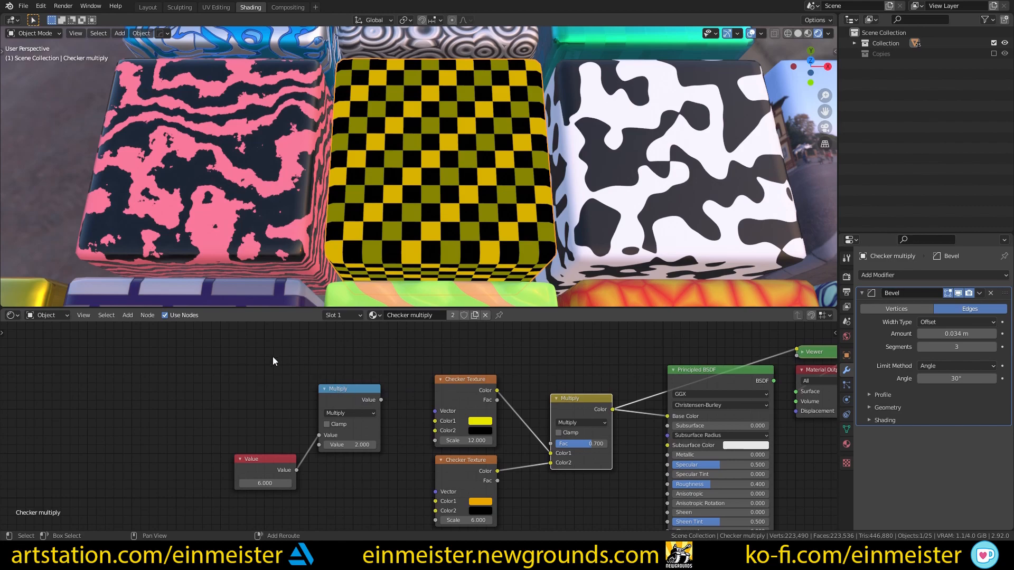
{"action": "key", "text": "shift+a"}
{"action": "type", "text": "math"}
{"action": "key", "text": "Return"}
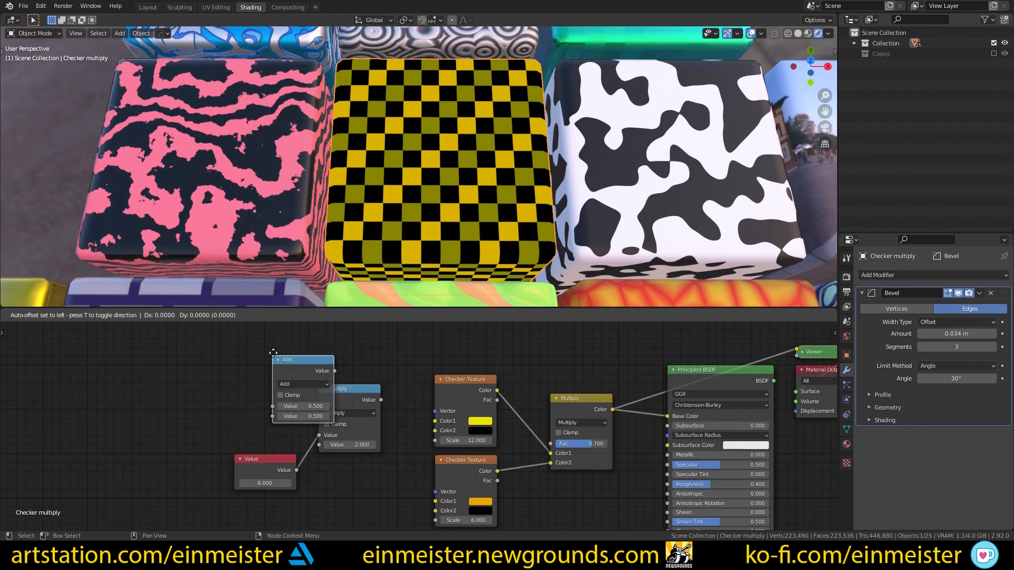
{"action": "left_click", "coordinate": [229, 357]}
{"action": "left_click", "coordinate": [252, 389]}
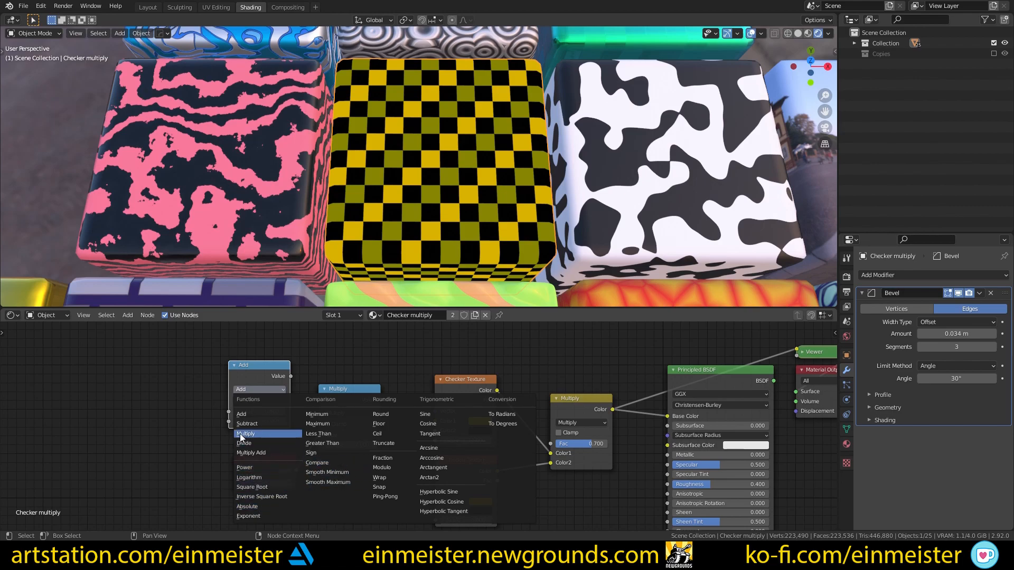
{"action": "left_click", "coordinate": [261, 432]}
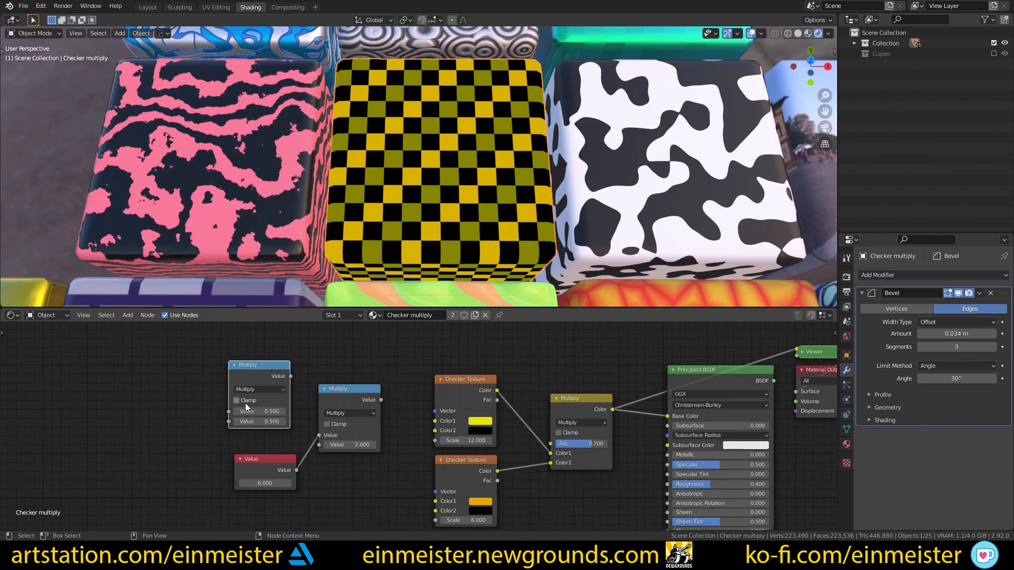
{"action": "scroll", "coordinate": [245, 403], "scroll_direction": "up", "scroll_amount": 1}
{"action": "key", "text": "x"}
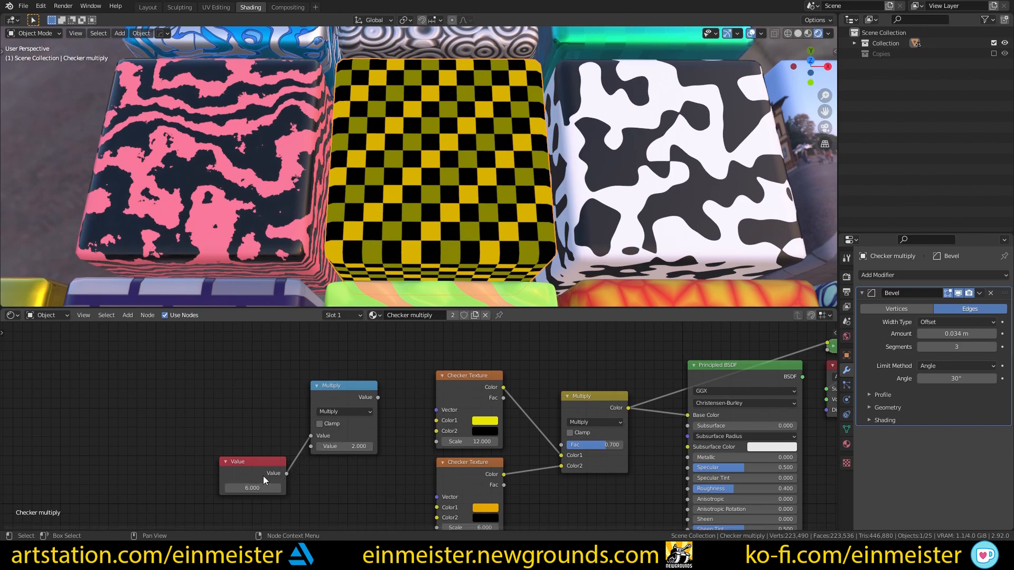
Reconnect the math Multiply node to the yellow Checker Texture's Scale and the Value node to the orange Checker Texture's Scale
{"action": "middle_click_drag", "start_coordinate": [263, 477], "coordinate": [256, 450]}
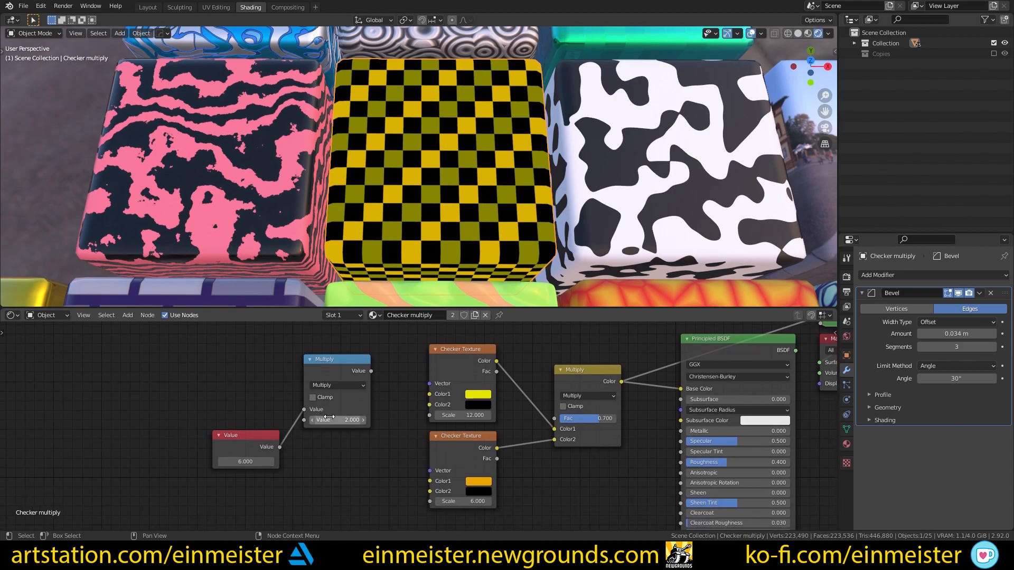
{"action": "left_click_drag", "start_coordinate": [429, 415], "coordinate": [430, 415]}
{"action": "left_click_drag", "start_coordinate": [279, 448], "coordinate": [429, 501]}
{"action": "mouse_move", "coordinate": [247, 462]}
{"action": "left_mouse_down"}
{"action": "mouse_move", "coordinate": [402, 462]}
{"action": "mouse_move", "coordinate": [248, 461]}
{"action": "left_mouse_up"}
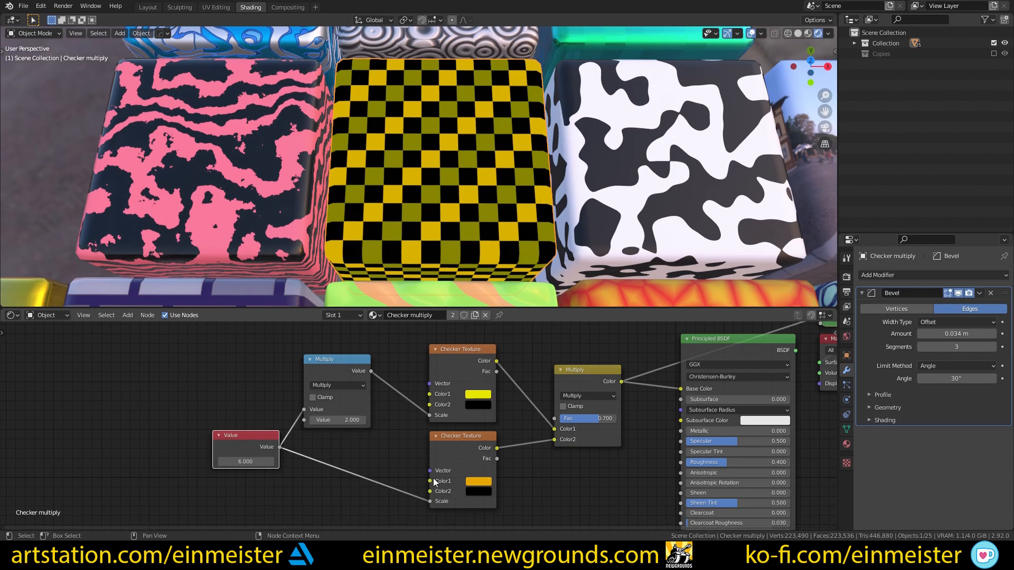
Select the Red Wave cube, centre the view on it and bring its whole node tree into view
{"action": "scroll", "coordinate": [417, 423], "scroll_direction": "down", "scroll_amount": 1}
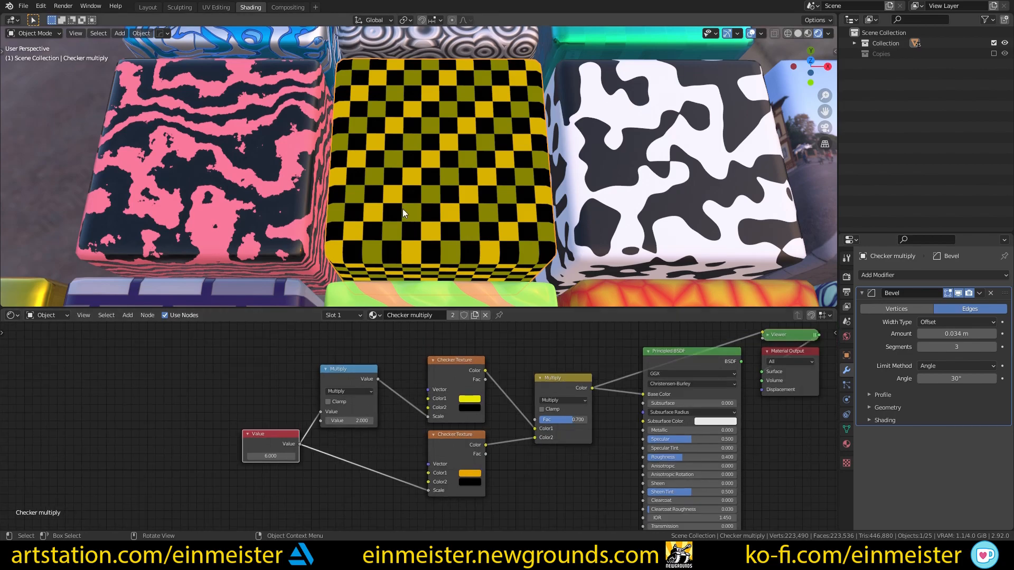
{"action": "scroll", "coordinate": [402, 208], "scroll_direction": "down", "scroll_amount": 5}
{"action": "mouse_move", "coordinate": [409, 199]}
{"action": "middle_mouse_down"}
{"action": "mouse_move", "coordinate": [469, 178]}
{"action": "mouse_move", "coordinate": [482, 227]}
{"action": "mouse_move", "coordinate": [393, 201]}
{"action": "middle_mouse_up"}
{"action": "scroll", "coordinate": [401, 224], "scroll_direction": "up", "scroll_amount": 6}
{"action": "middle_click_drag", "start_coordinate": [254, 188], "coordinate": [413, 163], "text": "shift"}
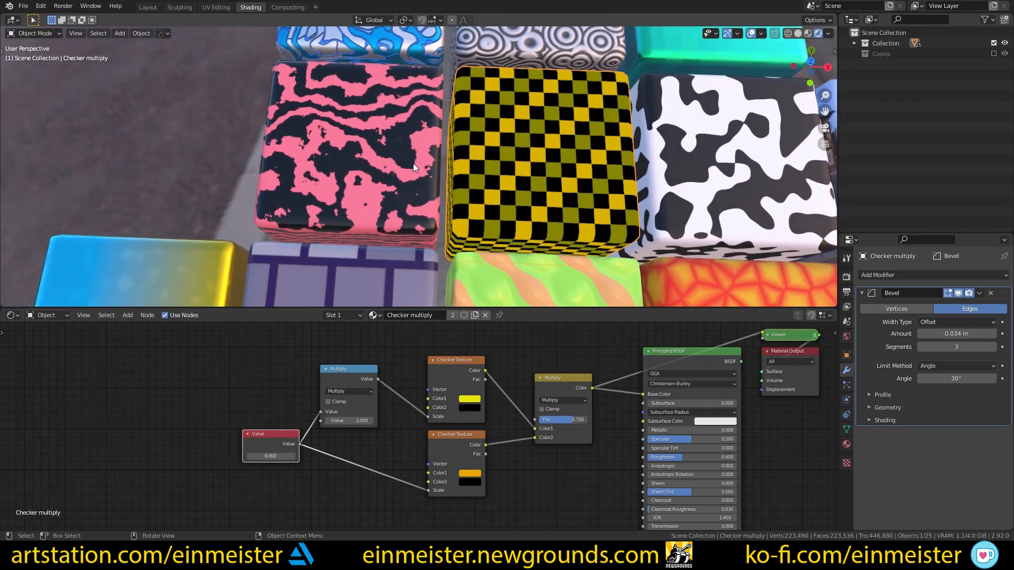
{"action": "left_click", "coordinate": [293, 163]}
{"action": "key", "text": "KP_Decimal"}
{"action": "scroll", "coordinate": [370, 195], "scroll_direction": "down", "scroll_amount": 1}
{"action": "scroll", "coordinate": [370, 198], "scroll_direction": "down", "scroll_amount": 2}
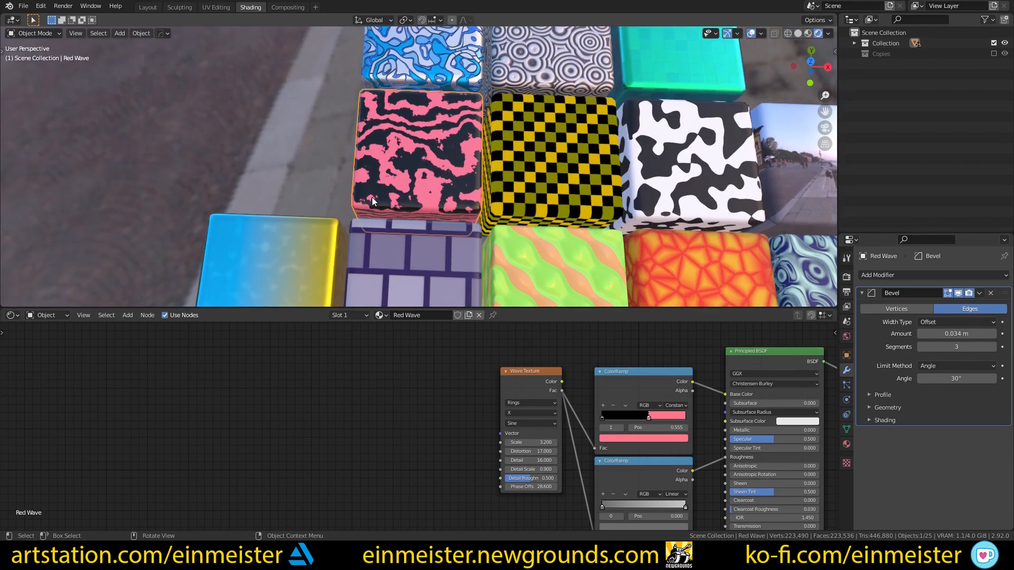
{"action": "scroll", "coordinate": [385, 399], "scroll_direction": "down", "scroll_amount": 2}
{"action": "middle_click_drag", "start_coordinate": [392, 403], "coordinate": [243, 387]}
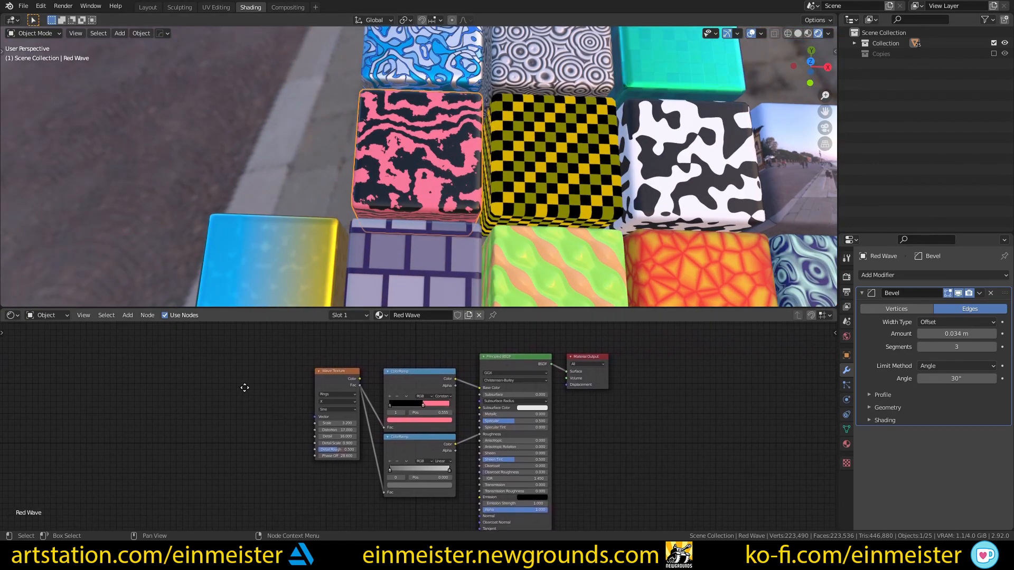
Try other Distortion values on the Red Wave cube's Wave Texture, undo the change and inspect the pattern up close
{"action": "scroll", "coordinate": [219, 399], "scroll_direction": "up", "scroll_amount": 2}
{"action": "left_click_drag", "start_coordinate": [304, 432], "coordinate": [248, 432]}
{"action": "key", "text": "ctrl+z"}
{"action": "left_click_drag", "start_coordinate": [289, 432], "coordinate": [347, 443]}
{"action": "scroll", "coordinate": [421, 207], "scroll_direction": "up", "scroll_amount": 8}
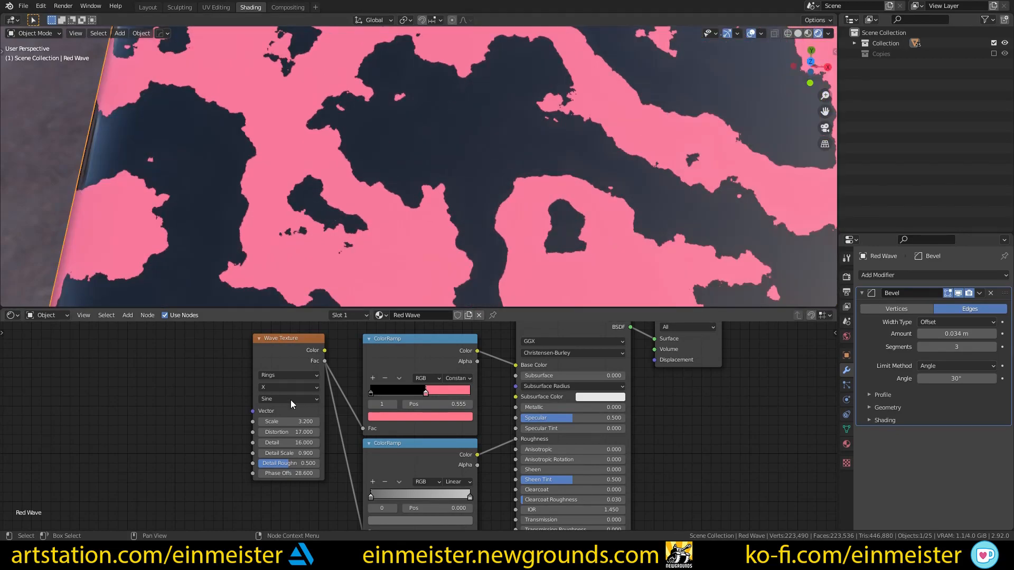
Try a Detail value of 0 on the Red Wave cube's Wave Texture and undo the change
{"action": "left_click_drag", "start_coordinate": [289, 443], "coordinate": [275, 443]}
{"action": "scroll", "coordinate": [397, 179], "scroll_direction": "down", "scroll_amount": 8}
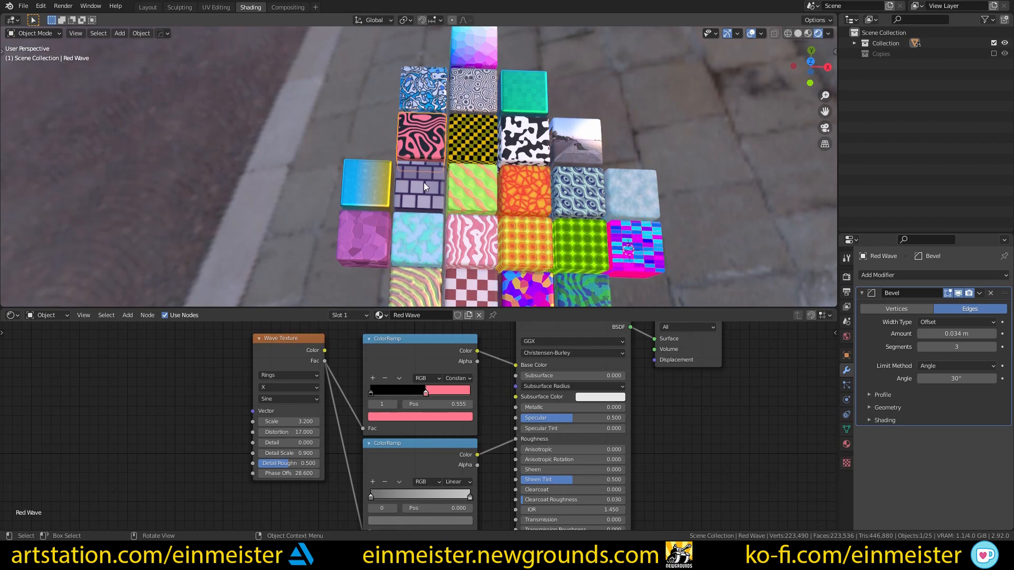
{"action": "key", "text": "ctrl+z"}
{"action": "middle_click_drag", "start_coordinate": [424, 252], "coordinate": [419, 176], "text": "shift"}
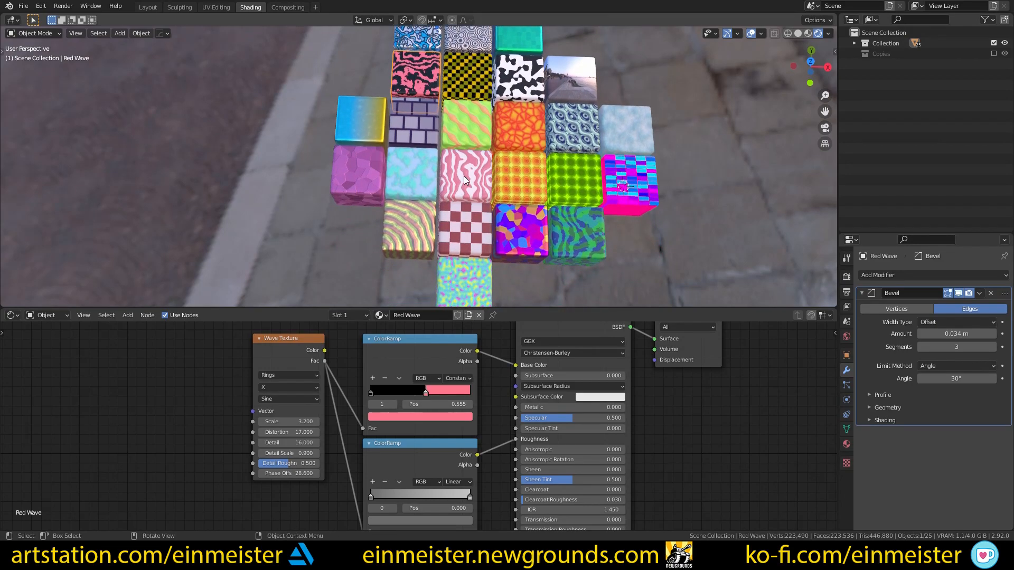
Select the Candy Pink cube and bring its Wave Texture node into close view
{"action": "left_click", "coordinate": [467, 178]}
{"action": "scroll", "coordinate": [422, 189], "scroll_direction": "up", "scroll_amount": 5}
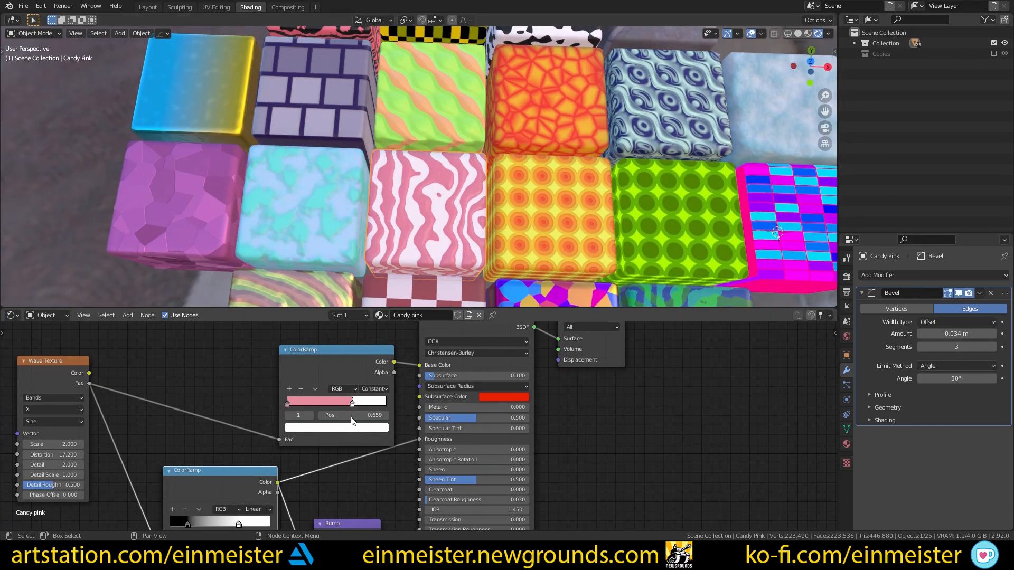
{"action": "middle_click_drag", "start_coordinate": [104, 474], "coordinate": [278, 452]}
{"action": "scroll", "coordinate": [279, 452], "scroll_direction": "up", "scroll_amount": 3}
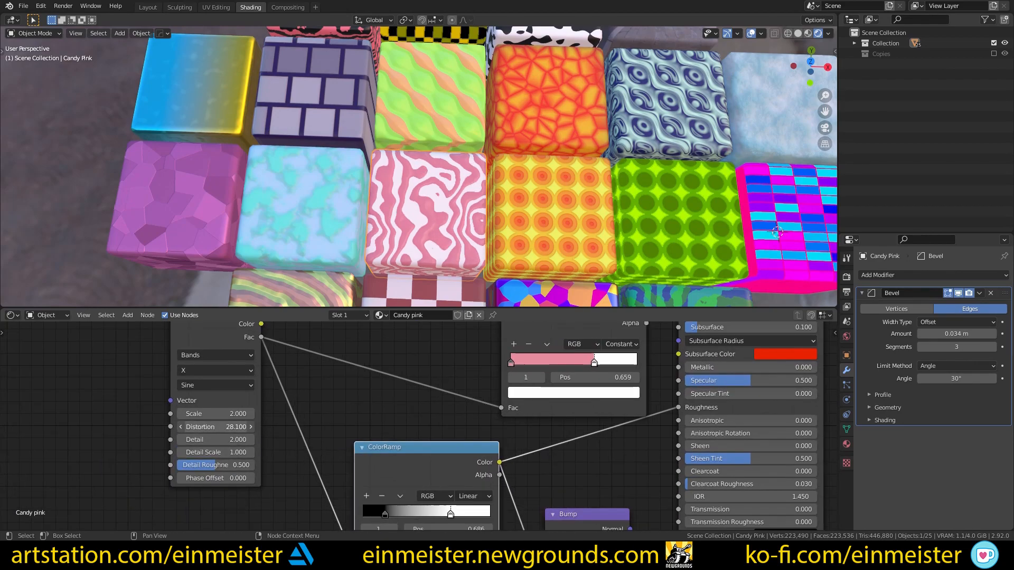
Try a Detail value of 16 on the Candy Pink cube's Wave Texture, inspect the pattern and undo the change
{"action": "left_click_drag", "start_coordinate": [195, 439], "coordinate": [248, 439]}
{"action": "scroll", "coordinate": [382, 261], "scroll_direction": "up", "scroll_amount": 6}
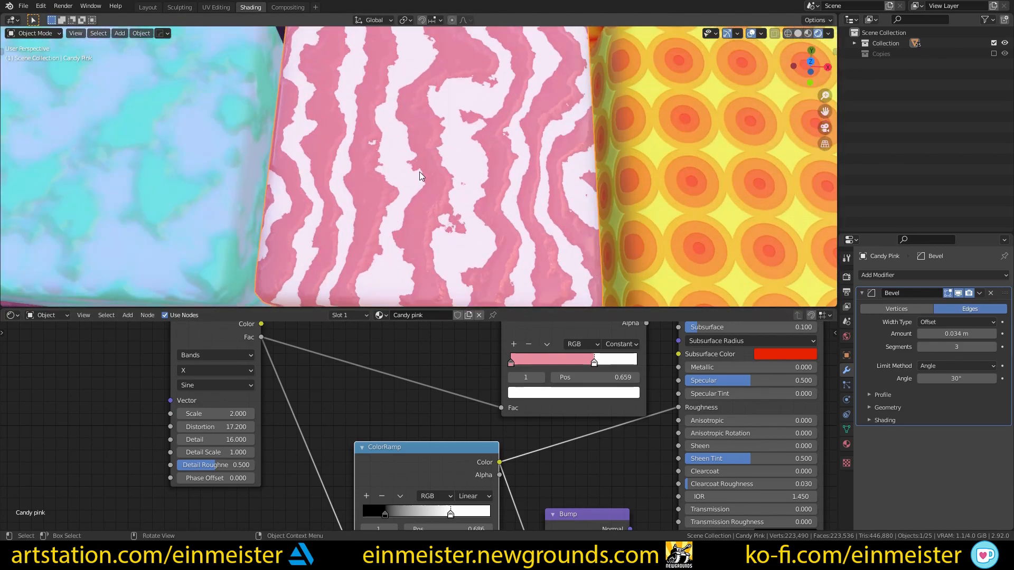
{"action": "key", "text": "ctrl+z"}
{"action": "scroll", "coordinate": [448, 238], "scroll_direction": "down", "scroll_amount": 7}
Select the Red Wave cube, bring its node tree into view and examine the surface's reflections from shallow and steep angles
{"action": "middle_click_drag", "start_coordinate": [400, 82], "coordinate": [480, 280], "text": "shift"}
{"action": "middle_click_drag", "start_coordinate": [469, 220], "coordinate": [451, 143], "text": "shift"}
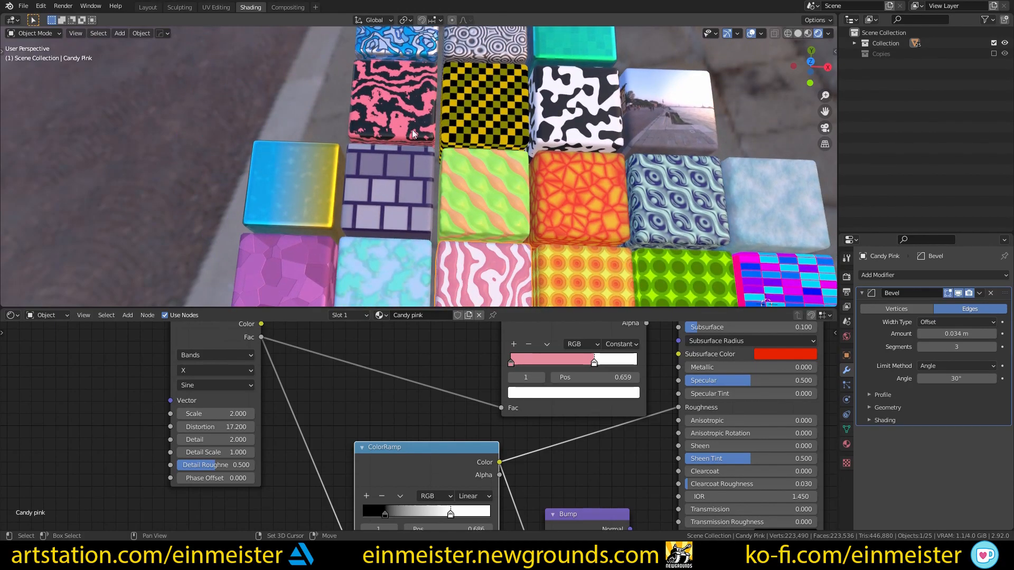
{"action": "scroll", "coordinate": [414, 140], "scroll_direction": "up", "scroll_amount": 5}
{"action": "left_click", "coordinate": [390, 209]}
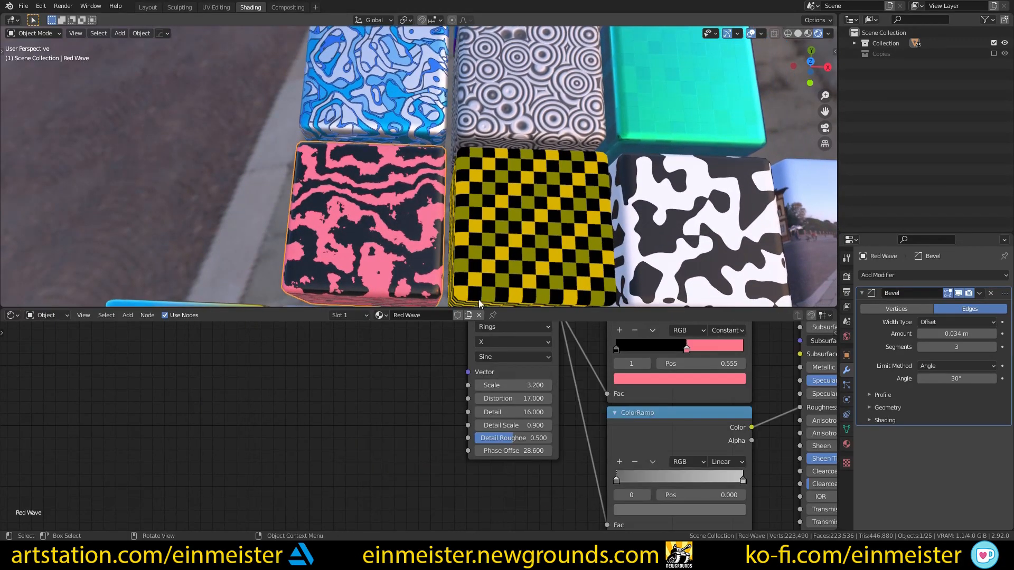
{"action": "scroll", "coordinate": [445, 385], "scroll_direction": "down", "scroll_amount": 8}
{"action": "middle_click_drag", "start_coordinate": [428, 389], "coordinate": [312, 401]}
{"action": "scroll", "coordinate": [317, 406], "scroll_direction": "up", "scroll_amount": 4}
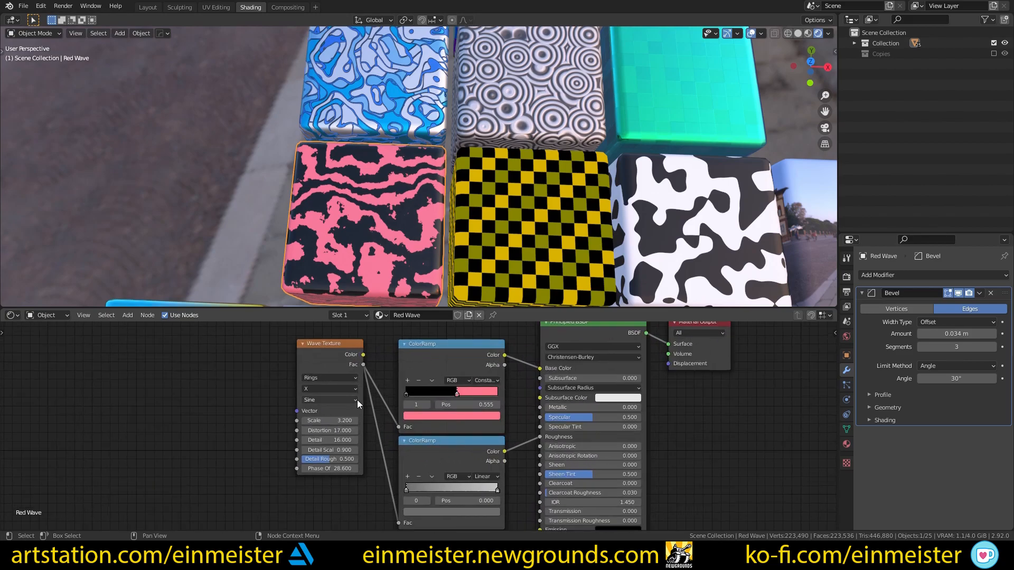
{"action": "middle_click_drag", "start_coordinate": [381, 240], "coordinate": [378, 185]}
{"action": "scroll", "coordinate": [469, 172], "scroll_direction": "up", "scroll_amount": 5}
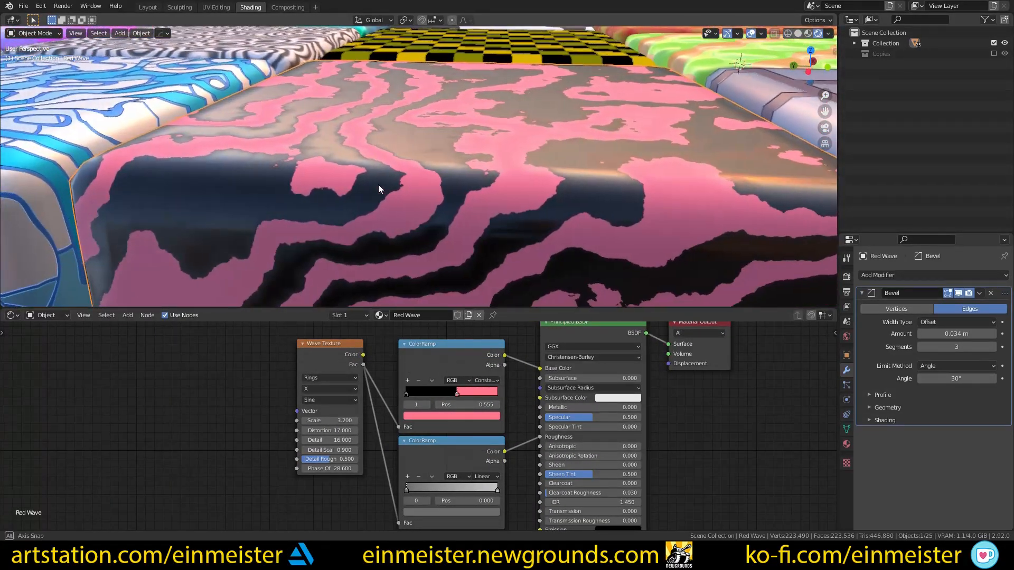
{"action": "scroll", "coordinate": [378, 185], "scroll_direction": "down", "scroll_amount": 2}
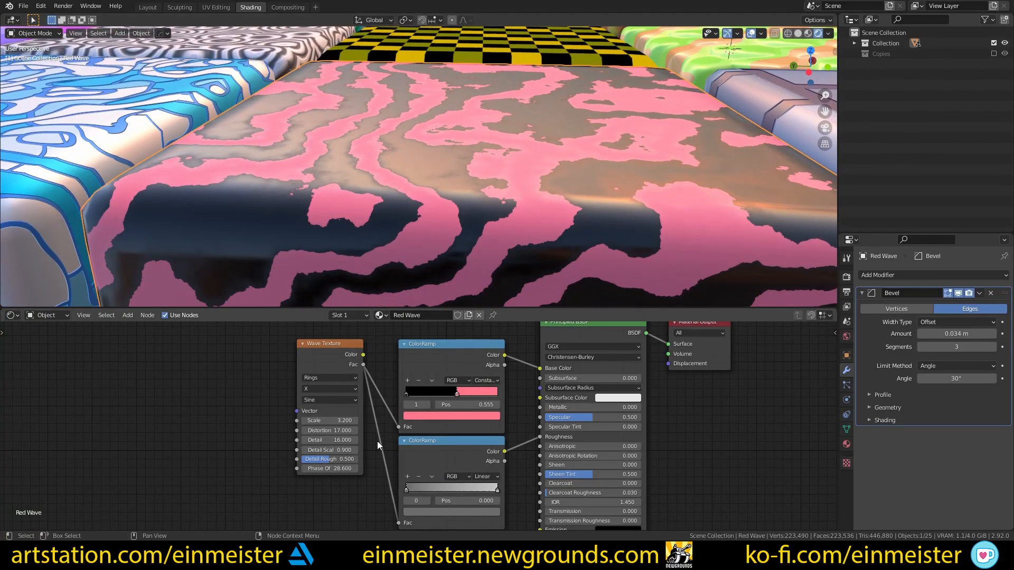
{"action": "middle_click_drag", "start_coordinate": [417, 185], "coordinate": [518, 211]}
{"action": "middle_click_drag", "start_coordinate": [442, 218], "coordinate": [336, 276]}
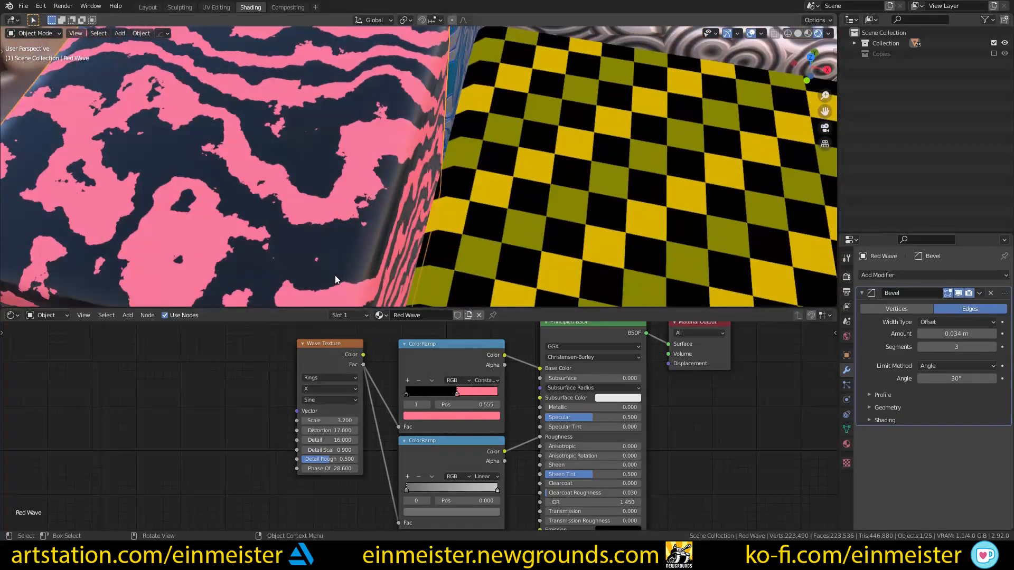
Select the turquoise Metal with squares cube and centre the view on it
{"action": "scroll", "coordinate": [346, 191], "scroll_direction": "down", "scroll_amount": 7}
{"action": "middle_click_drag", "start_coordinate": [354, 186], "coordinate": [353, 156]}
{"action": "left_click", "coordinate": [414, 189]}
{"action": "key", "text": "KP_Decimal"}
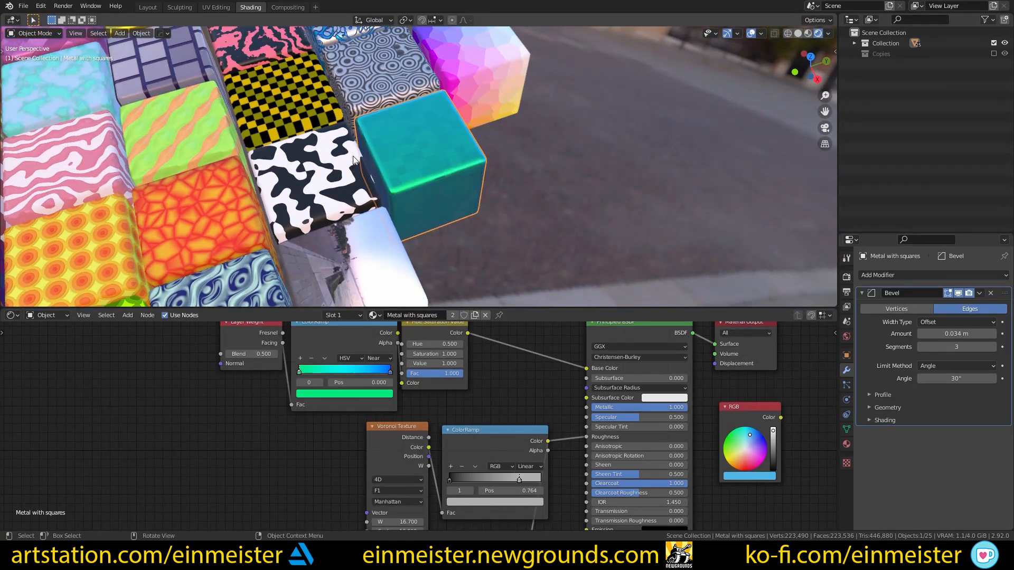
Add a Quad Sphere, scale it down to about 0.145 and move it next to the sample cubes, centred in view
{"action": "key", "text": "shift+a"}
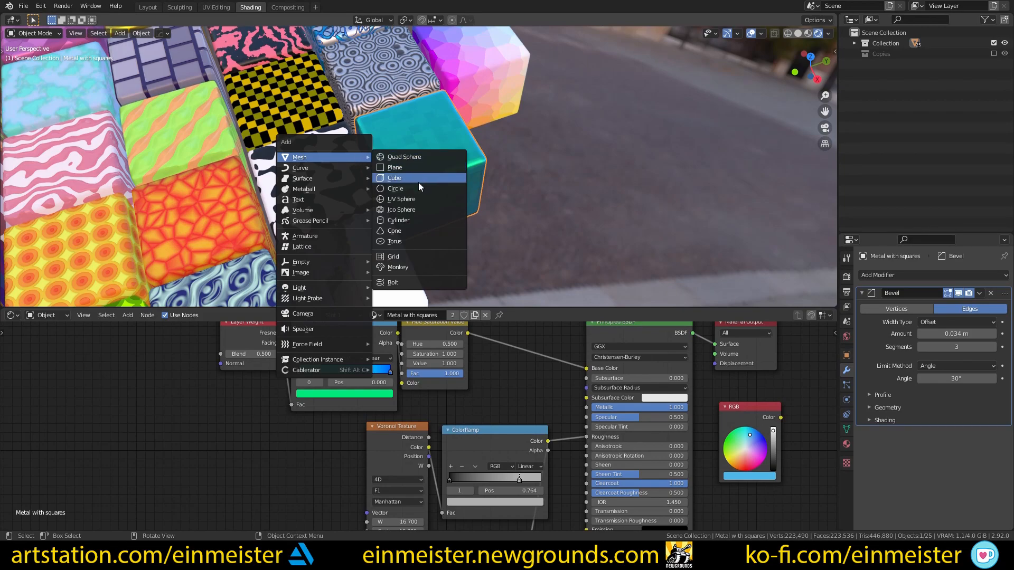
{"action": "left_click", "coordinate": [401, 157]}
{"action": "scroll", "coordinate": [346, 188], "scroll_direction": "down", "scroll_amount": 5}
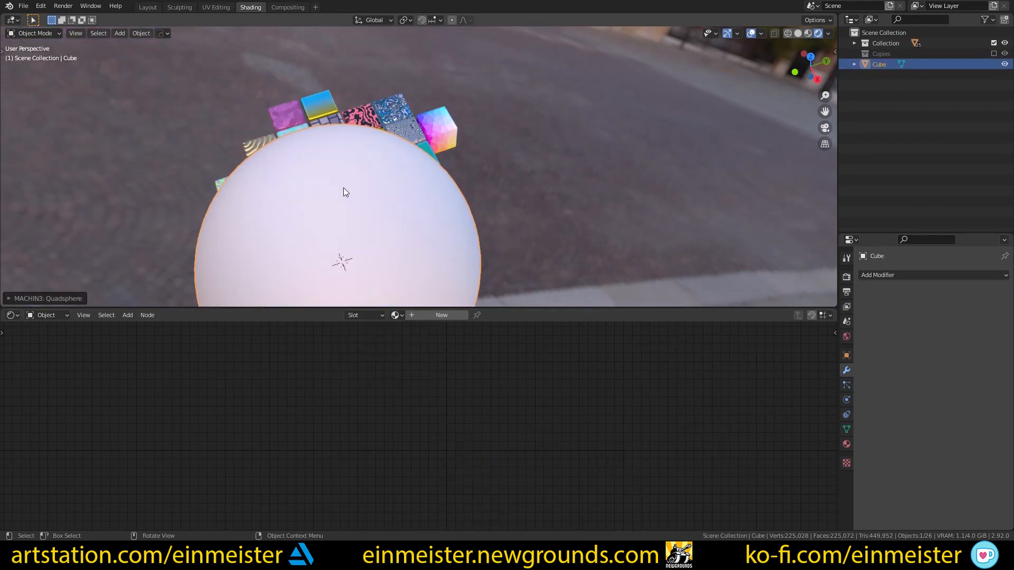
{"action": "key", "text": "shift+space"}
{"action": "key", "text": "t"}
{"action": "key", "text": "s"}
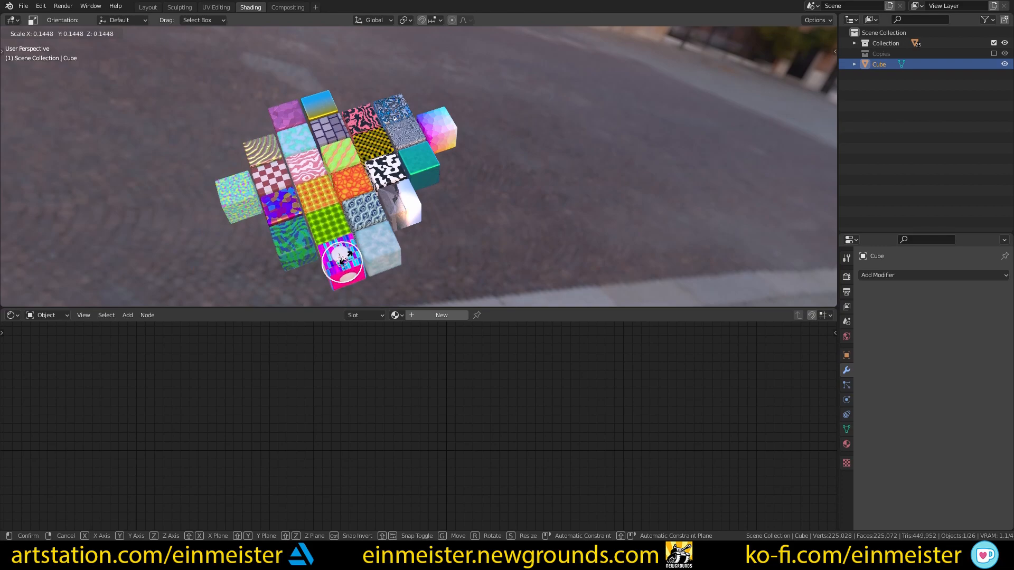
{"action": "left_click", "coordinate": [342, 262]}
{"action": "key", "text": "g"}
{"action": "left_click", "coordinate": [465, 166]}
{"action": "key", "text": "KP_Decimal"}
{"action": "middle_click_drag", "start_coordinate": [423, 205], "coordinate": [282, 262]}
Assign the existing Metal with squares material to the sphere and inspect its colour shift from several angles
{"action": "left_click", "coordinate": [395, 316]}
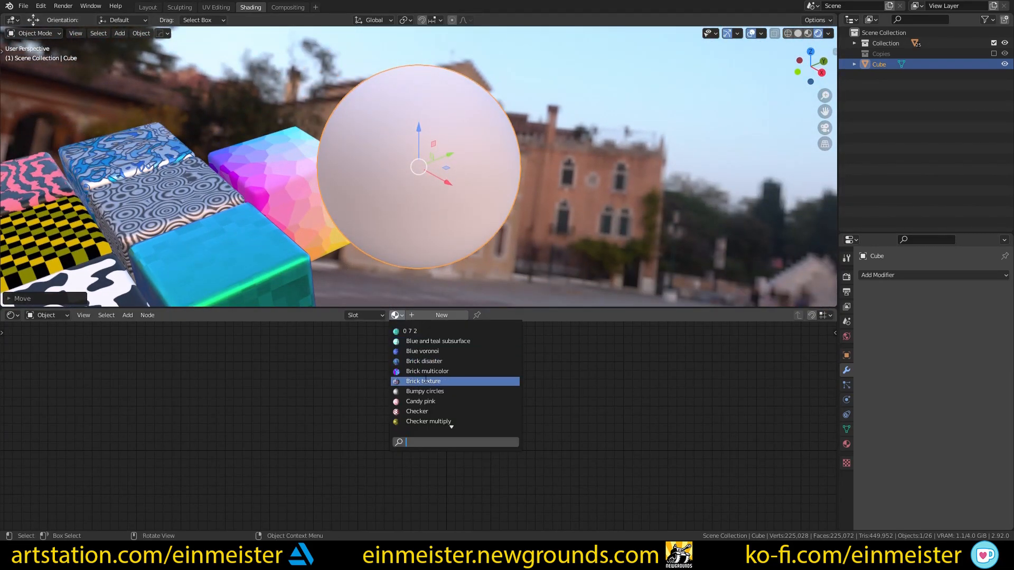
{"action": "scroll", "coordinate": [430, 351], "scroll_direction": "down", "scroll_amount": 8}
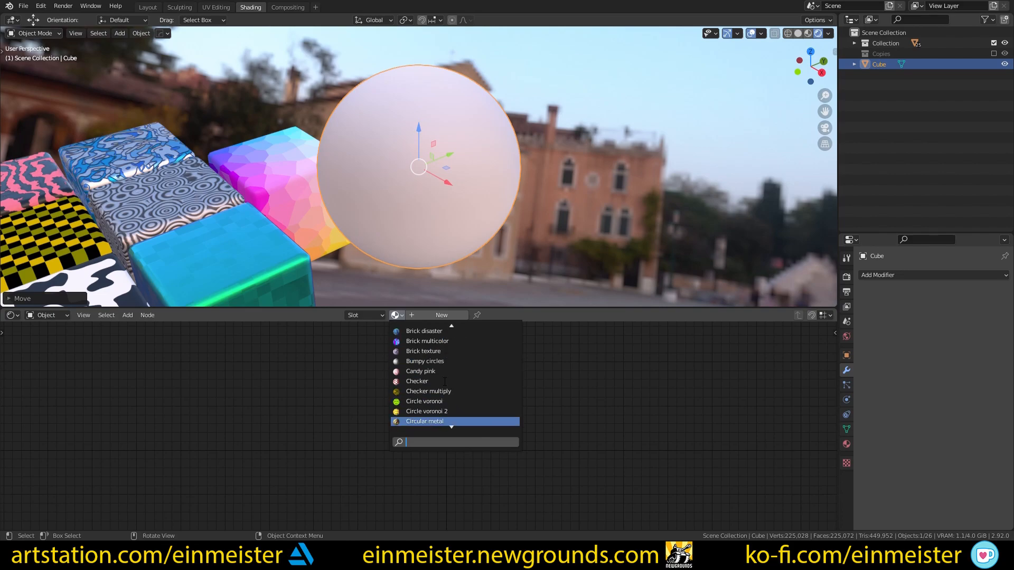
{"action": "scroll", "coordinate": [445, 382], "scroll_direction": "down", "scroll_amount": 4}
{"action": "scroll", "coordinate": [445, 378], "scroll_direction": "up", "scroll_amount": 4}
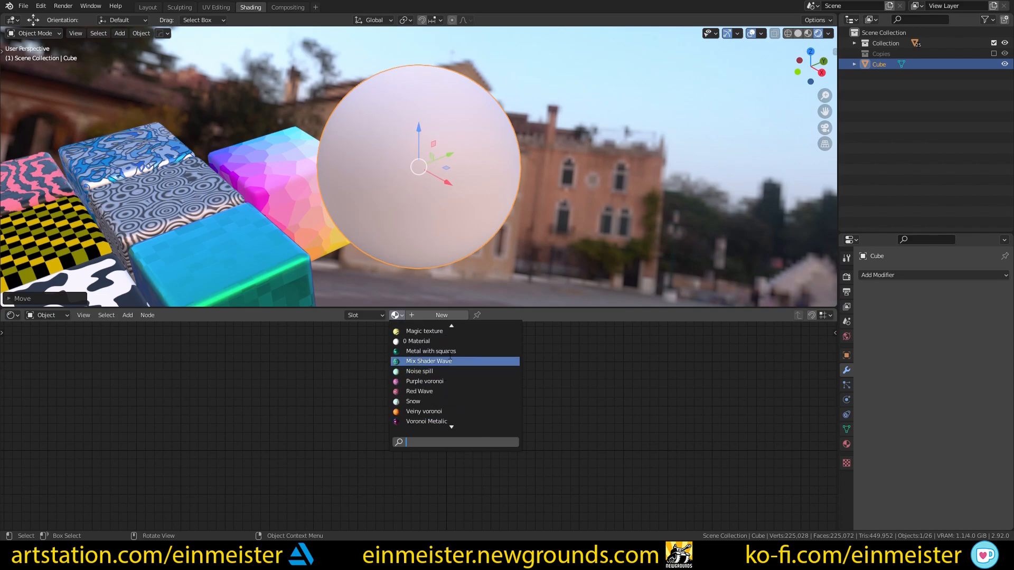
{"action": "left_click", "coordinate": [439, 360]}
{"action": "middle_click_drag", "start_coordinate": [401, 179], "coordinate": [391, 136]}
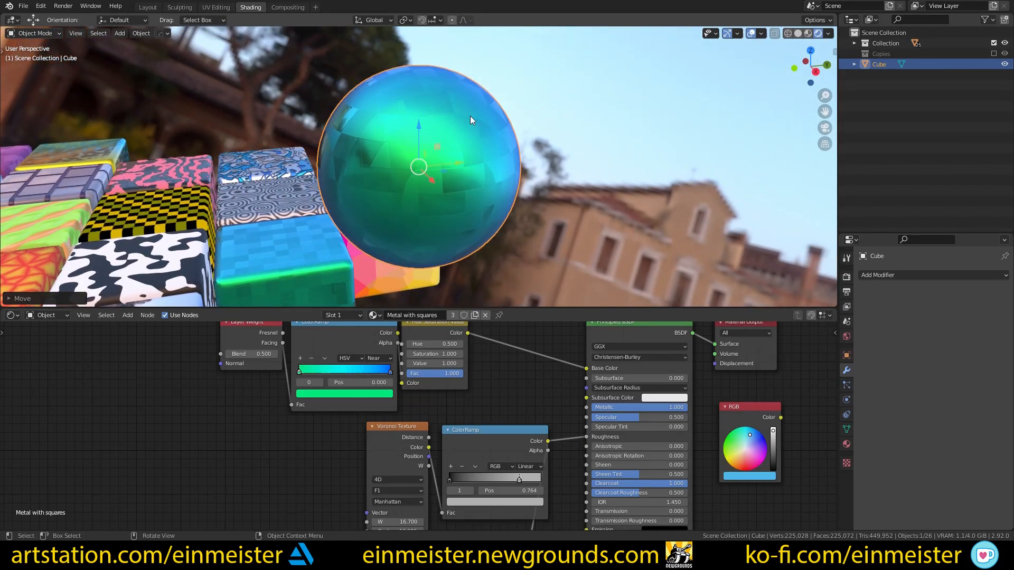
{"action": "middle_click_drag", "start_coordinate": [399, 223], "coordinate": [466, 221]}
{"action": "middle_click_drag", "start_coordinate": [496, 207], "coordinate": [376, 214]}
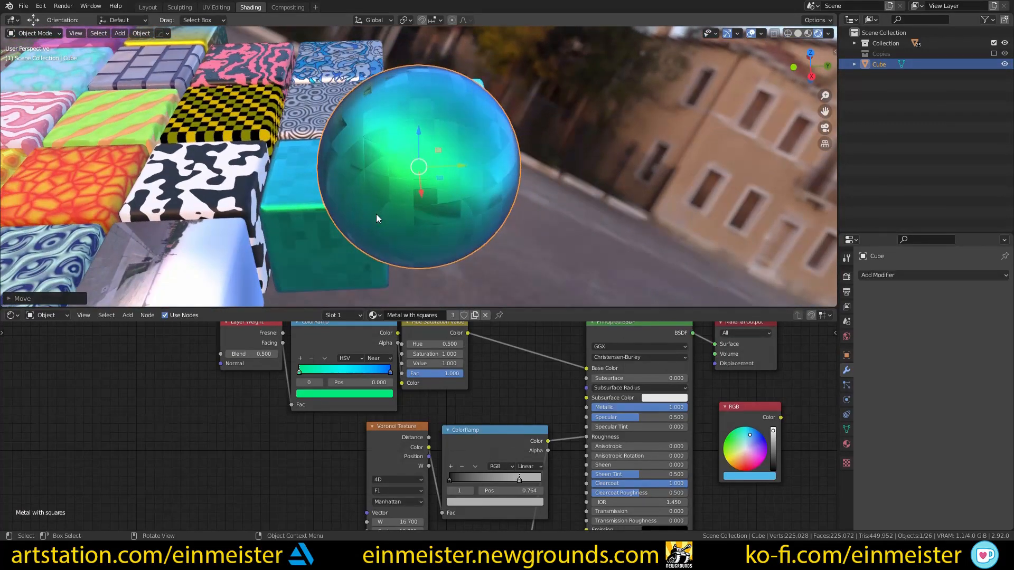
Delete the test sphere, then reselect the Metal with squares cube and centre the view on it
{"action": "key", "text": "x"}
{"action": "left_click", "coordinate": [365, 218]}
{"action": "left_click", "coordinate": [356, 223]}
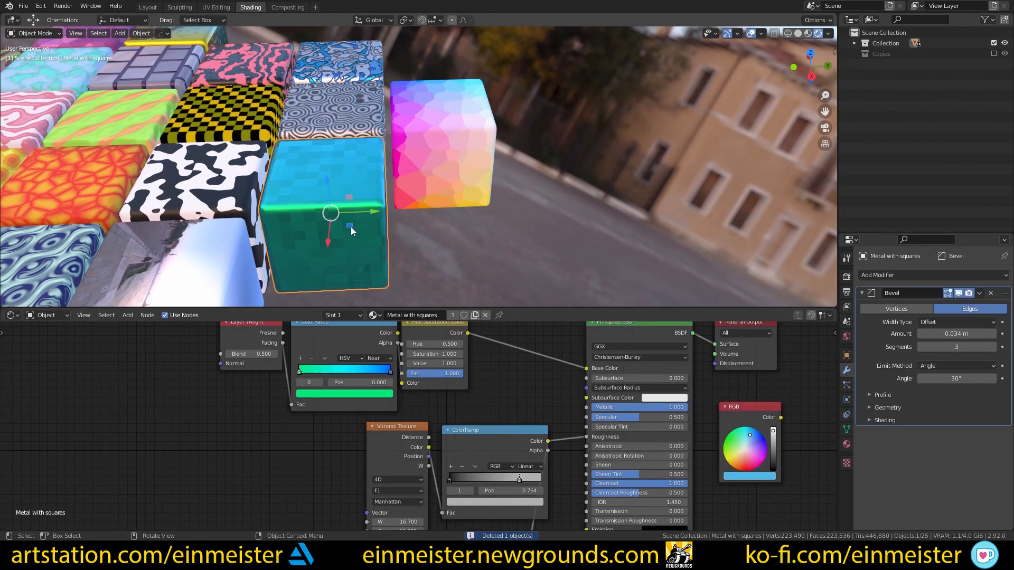
{"action": "key", "text": "KP_Decimal"}
{"action": "middle_click_drag", "start_coordinate": [345, 229], "coordinate": [473, 240]}
{"action": "scroll", "coordinate": [385, 344], "scroll_direction": "down", "scroll_amount": 1}
Move the Layer Weight and Hue Saturation Value nodes away from the green-to-blue ColorRamp to space them out
{"action": "middle_click_drag", "start_coordinate": [278, 384], "coordinate": [299, 440]}
{"action": "scroll", "coordinate": [299, 439], "scroll_direction": "up", "scroll_amount": 4}
{"action": "left_click", "coordinate": [243, 369]}
{"action": "left_click_drag", "start_coordinate": [242, 369], "coordinate": [188, 426]}
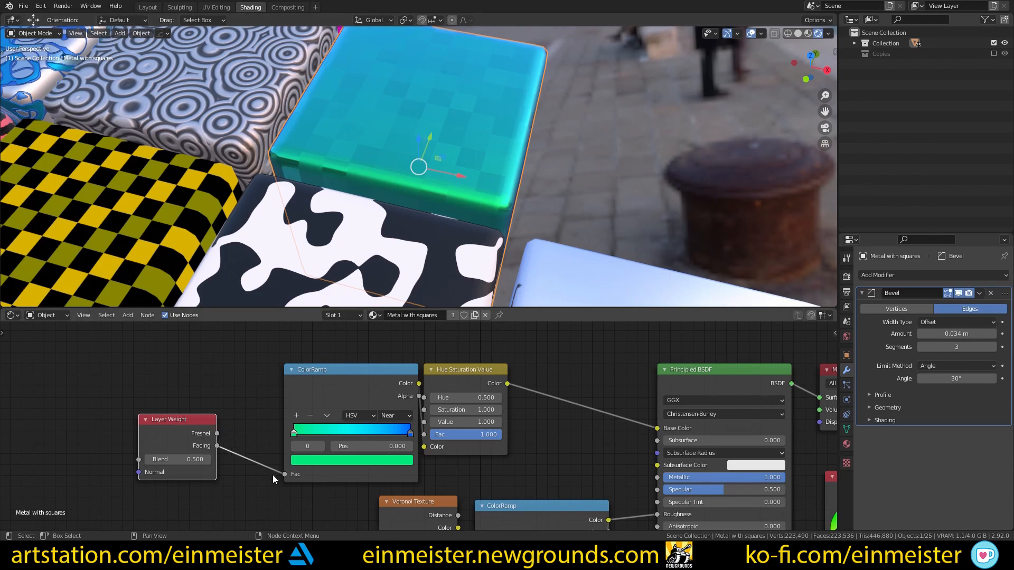
{"action": "middle_click_drag", "start_coordinate": [412, 190], "coordinate": [475, 209]}
{"action": "left_click_drag", "start_coordinate": [487, 372], "coordinate": [536, 372]}
{"action": "middle_click_drag", "start_coordinate": [536, 372], "coordinate": [437, 373]}
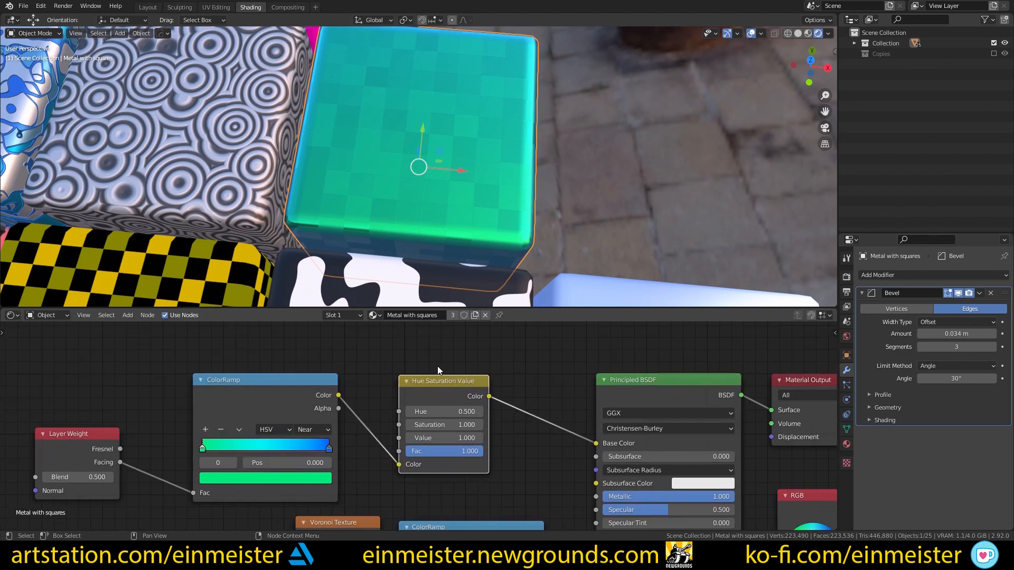
Try a different Hue on the Hue Saturation Value node and undo the change
{"action": "left_click_drag", "start_coordinate": [434, 412], "coordinate": [402, 412]}
{"action": "middle_click_drag", "start_coordinate": [499, 191], "coordinate": [481, 234]}
{"action": "key", "text": "ctrl+z"}
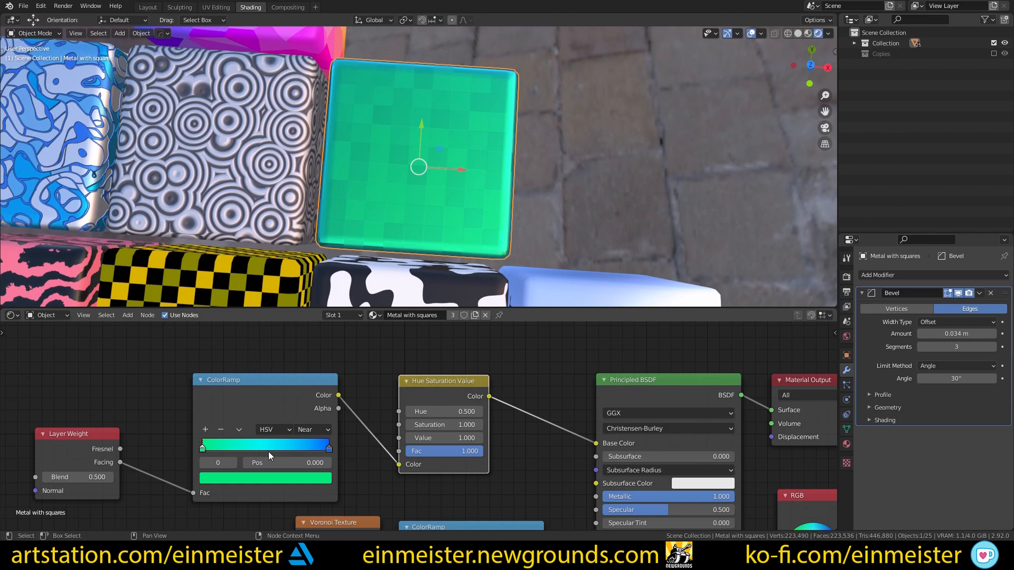
Examine the Layer Weight and ColorRamp nodes and how the Metal with squares cube's colour changes with the viewing angle
{"action": "middle_click_drag", "start_coordinate": [269, 451], "coordinate": [391, 440]}
{"action": "scroll", "coordinate": [403, 436], "scroll_direction": "up", "scroll_amount": 3}
{"action": "scroll", "coordinate": [313, 227], "scroll_direction": "down", "scroll_amount": 1}
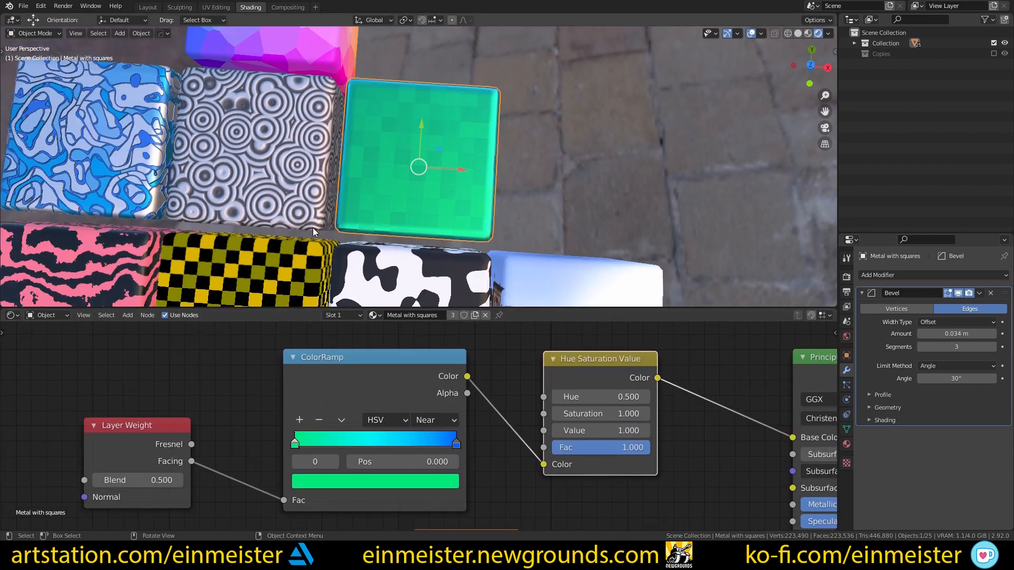
{"action": "scroll", "coordinate": [313, 227], "scroll_direction": "down", "scroll_amount": 5}
{"action": "middle_click_drag", "start_coordinate": [324, 234], "coordinate": [402, 149]}
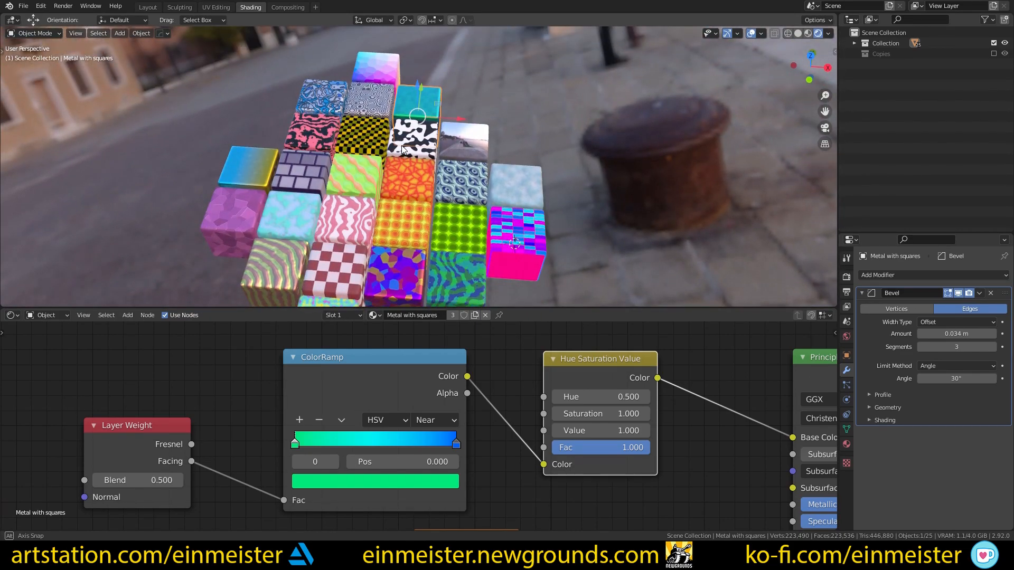
{"action": "middle_click_drag", "start_coordinate": [402, 149], "coordinate": [406, 179]}
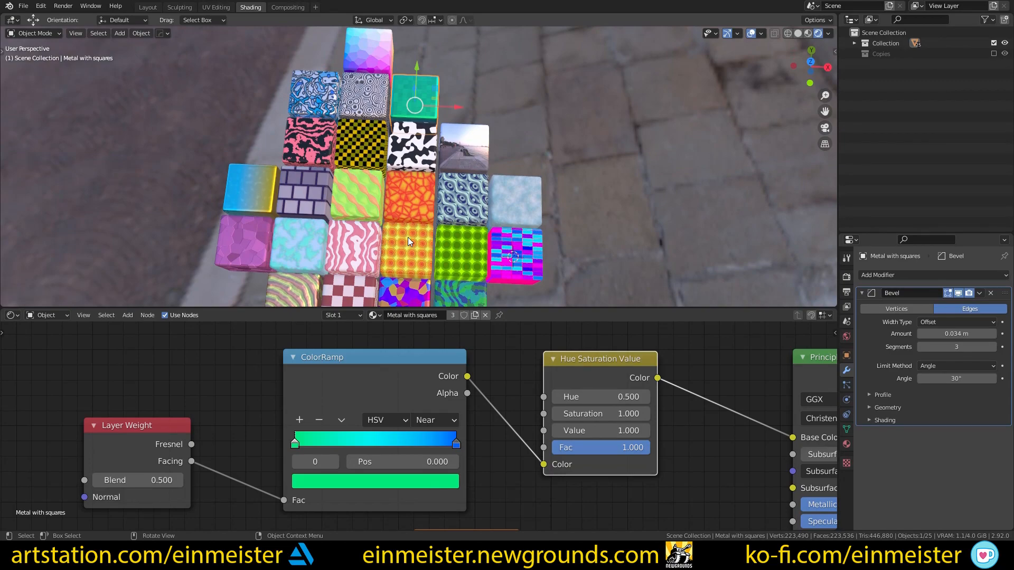
{"action": "middle_click_drag", "start_coordinate": [511, 249], "coordinate": [509, 217], "text": "shift"}
{"action": "middle_click_drag", "start_coordinate": [480, 168], "coordinate": [472, 253], "text": "shift"}
{"action": "scroll", "coordinate": [472, 252], "scroll_direction": "up", "scroll_amount": 4}
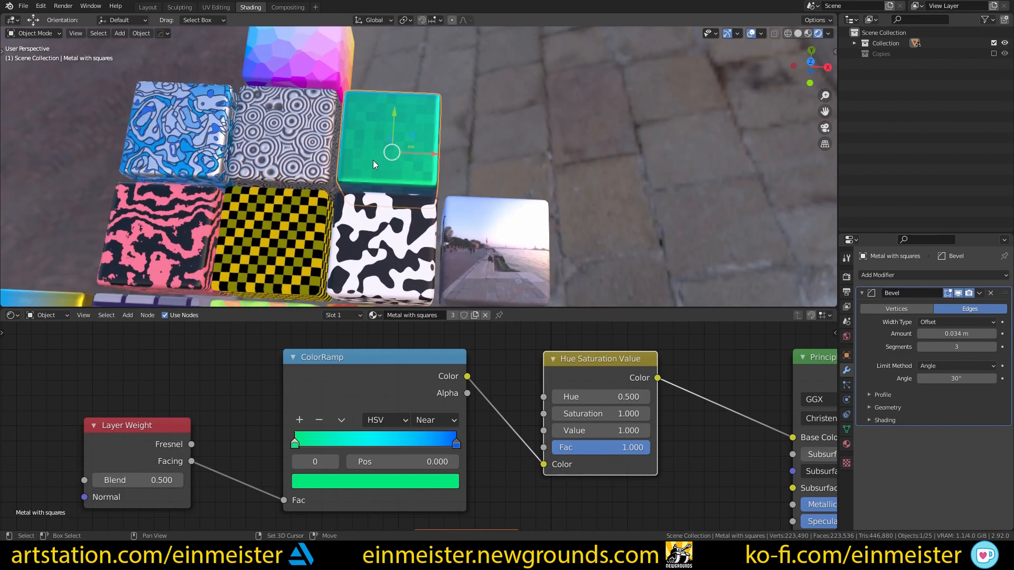
{"action": "middle_click_drag", "start_coordinate": [373, 157], "coordinate": [379, 174], "text": "shift"}
{"action": "scroll", "coordinate": [380, 173], "scroll_direction": "up", "scroll_amount": 2}
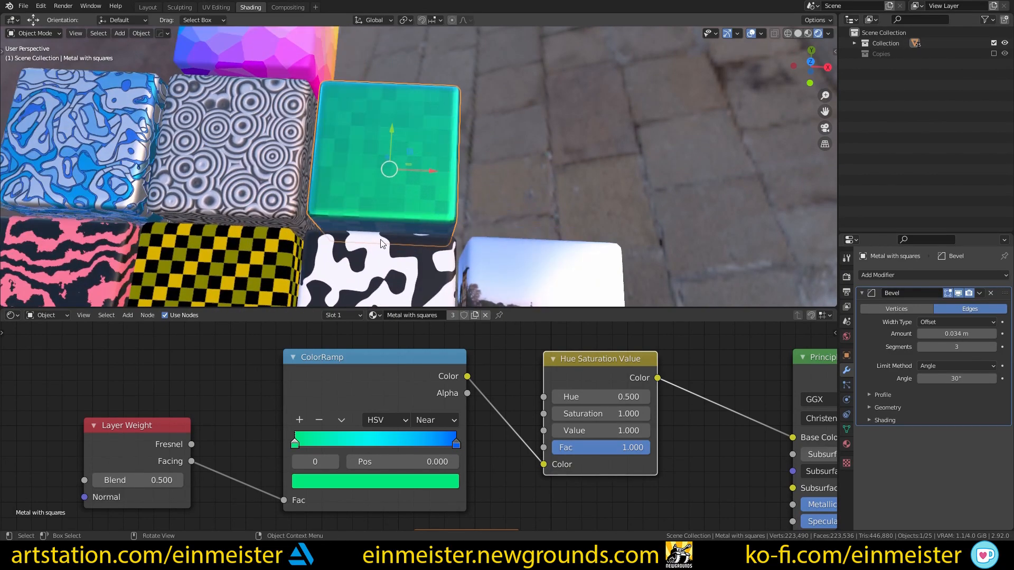
Select the blue stop of the ColorRamp driven by Layer Weight and examine its colour
{"action": "left_click", "coordinate": [456, 445]}
{"action": "left_click", "coordinate": [442, 483]}
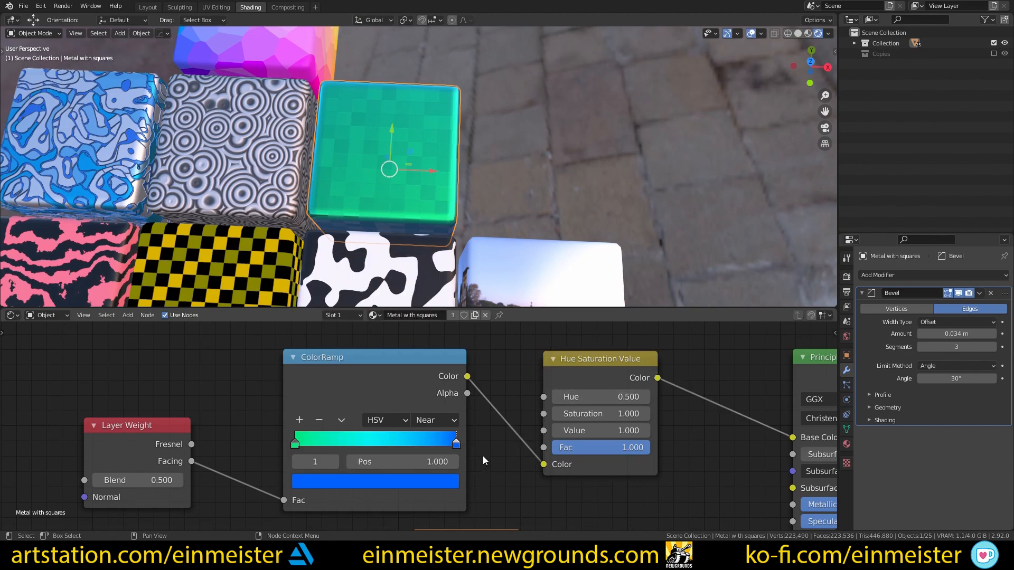
{"action": "scroll", "coordinate": [483, 460], "scroll_direction": "down", "scroll_amount": 2}
{"action": "scroll", "coordinate": [478, 464], "scroll_direction": "up", "scroll_amount": 2}
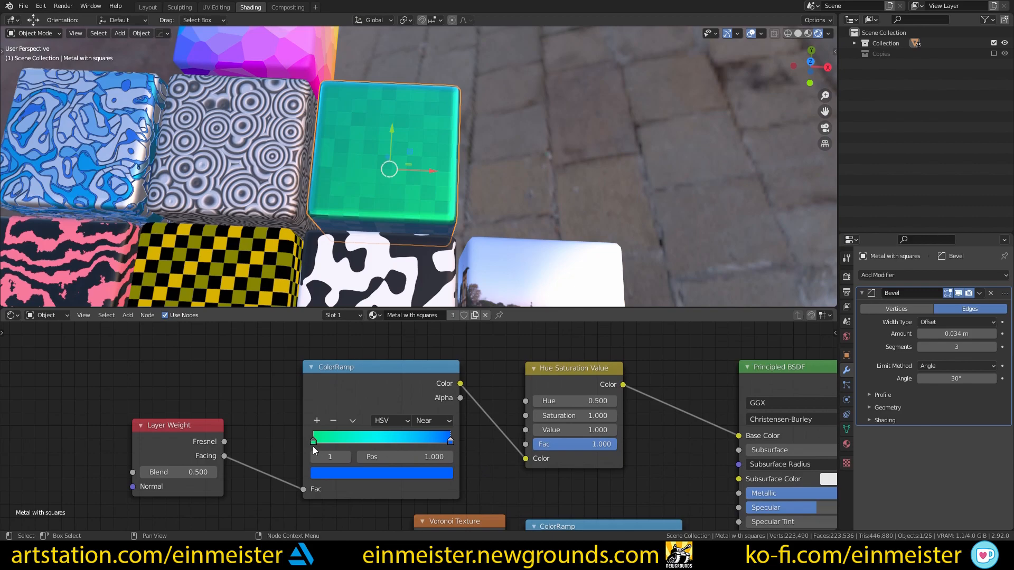
Try a Randomness of 1 on the Voronoi Texture, inspect the cube up close and set Randomness back to 0
{"action": "middle_click_drag", "start_coordinate": [513, 482], "coordinate": [375, 493]}
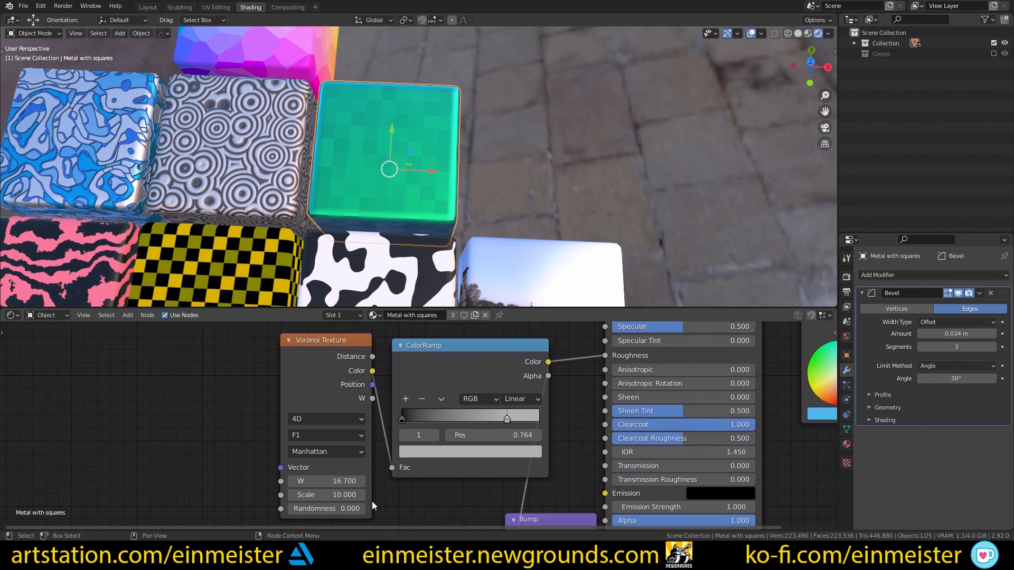
{"action": "scroll", "coordinate": [427, 217], "scroll_direction": "up", "scroll_amount": 4}
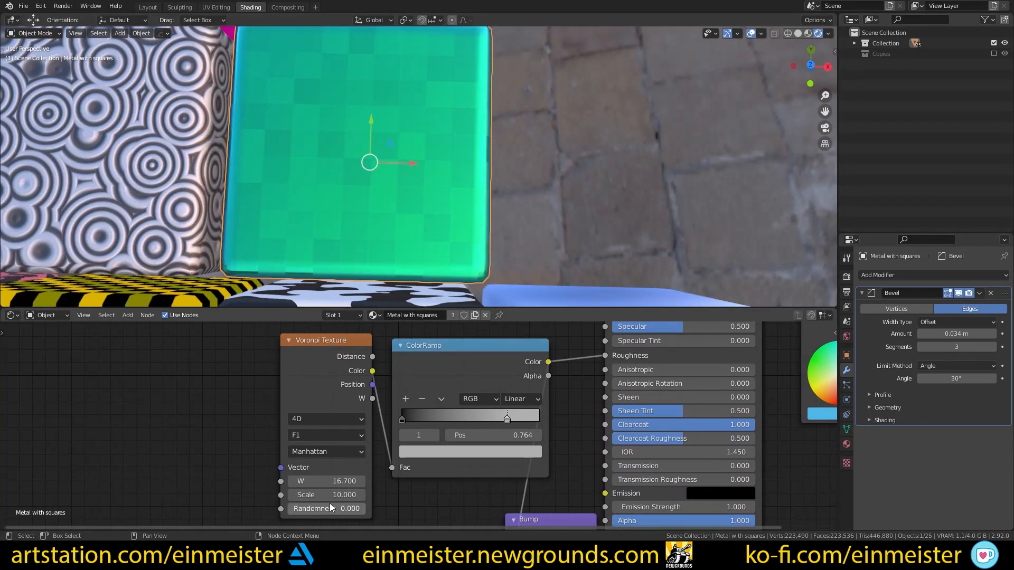
{"action": "left_click_drag", "start_coordinate": [323, 511], "coordinate": [402, 512]}
{"action": "scroll", "coordinate": [349, 196], "scroll_direction": "up", "scroll_amount": 3}
{"action": "mouse_move", "coordinate": [361, 184]}
{"action": "middle_mouse_down"}
{"action": "mouse_move", "coordinate": [434, 130]}
{"action": "mouse_move", "coordinate": [370, 202]}
{"action": "middle_mouse_up"}
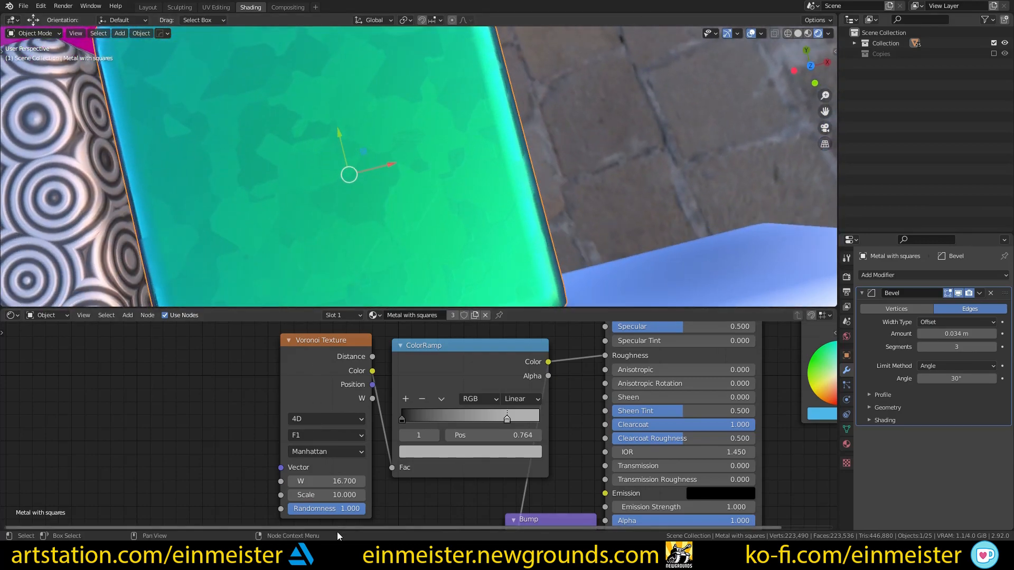
{"action": "left_click_drag", "start_coordinate": [346, 511], "coordinate": [270, 511]}
{"action": "scroll", "coordinate": [361, 218], "scroll_direction": "down", "scroll_amount": 2}
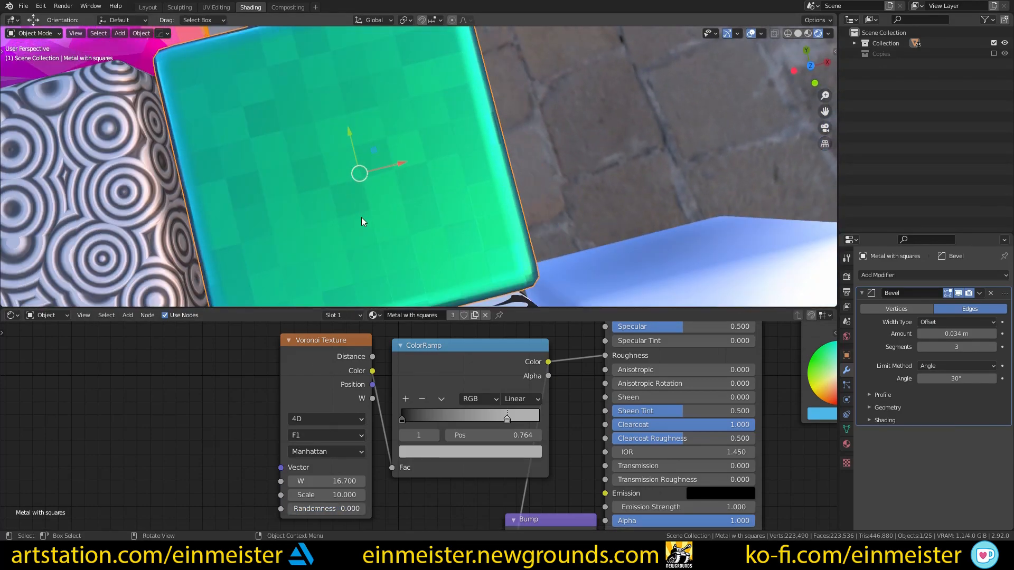
Examine the square pattern on the Metal with squares cube up close and the Bump node feeding its shader's Normal
{"action": "middle_click_drag", "start_coordinate": [356, 188], "coordinate": [340, 204]}
{"action": "scroll", "coordinate": [369, 246], "scroll_direction": "up", "scroll_amount": 3}
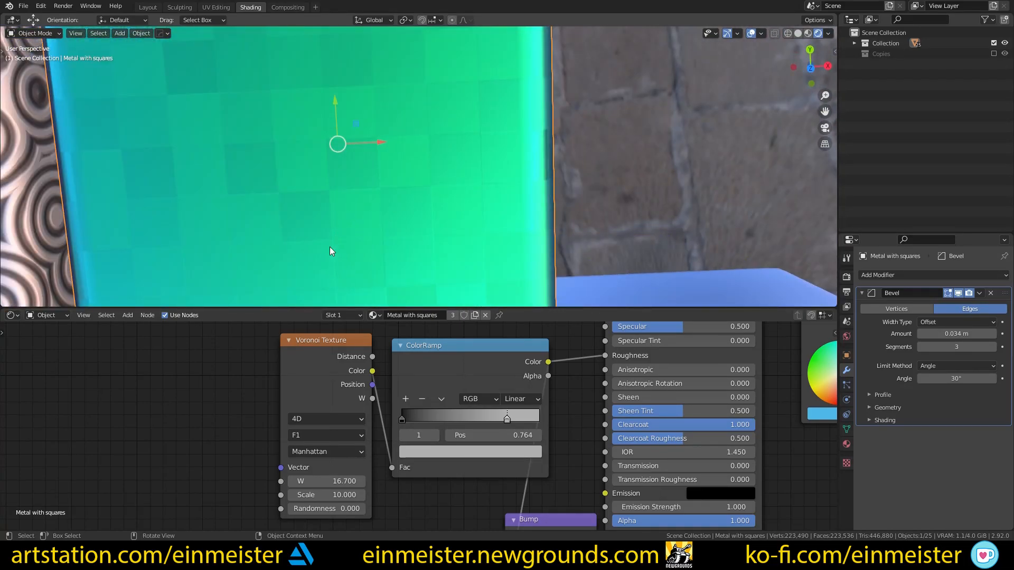
{"action": "scroll", "coordinate": [349, 245], "scroll_direction": "down", "scroll_amount": 1}
{"action": "scroll", "coordinate": [562, 455], "scroll_direction": "down", "scroll_amount": 7}
{"action": "middle_click_drag", "start_coordinate": [522, 498], "coordinate": [492, 426]}
{"action": "scroll", "coordinate": [493, 426], "scroll_direction": "up", "scroll_amount": 6}
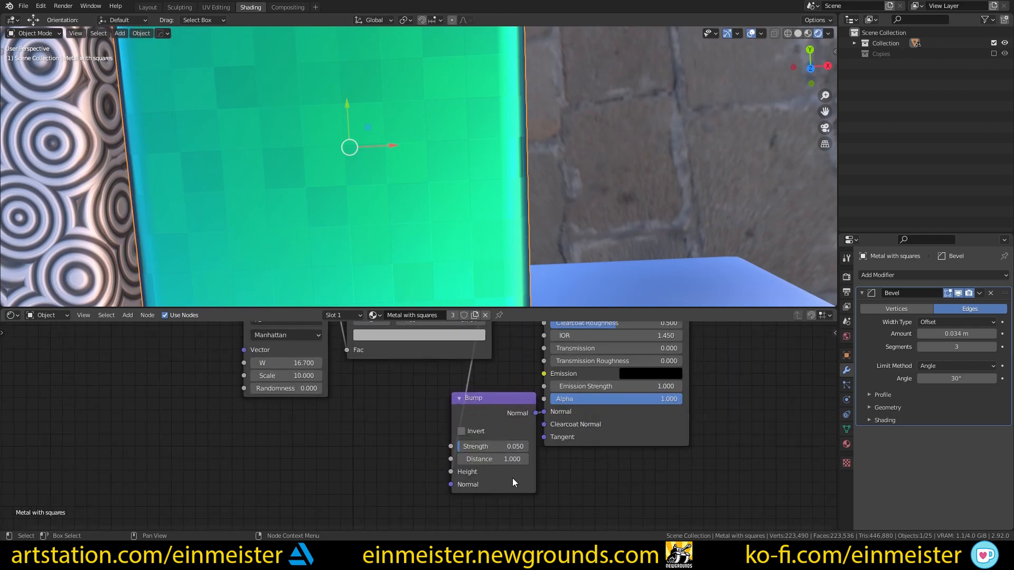
{"action": "scroll", "coordinate": [363, 299], "scroll_direction": "down", "scroll_amount": 5}
Select the Bumpy circles cube and show its Voronoi Texture, Wave Texture and ColorRamp nodes
{"action": "middle_click_drag", "start_coordinate": [353, 224], "coordinate": [412, 173]}
{"action": "left_click", "coordinate": [441, 186]}
{"action": "key", "text": "KP_Decimal"}
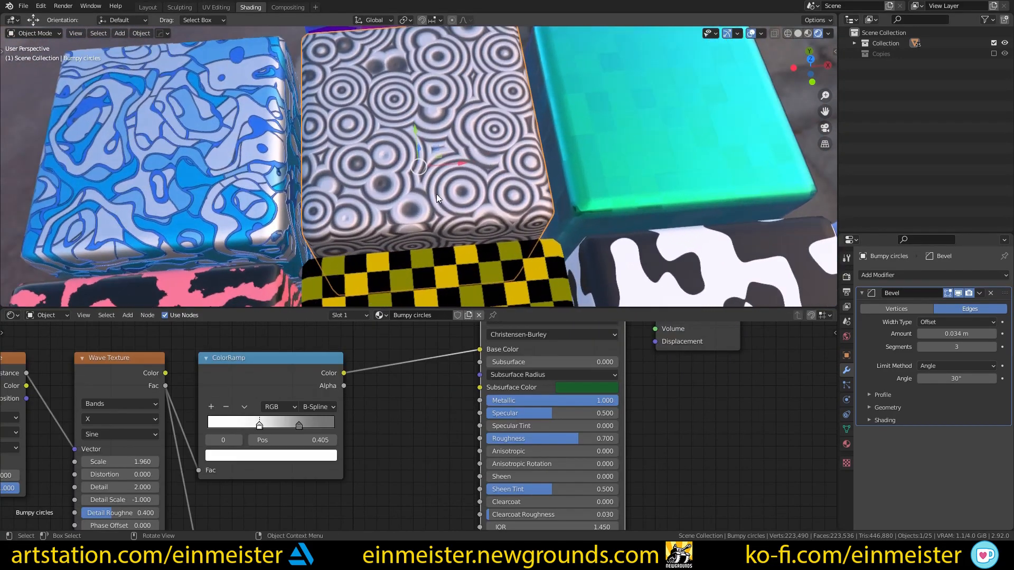
{"action": "scroll", "coordinate": [388, 433], "scroll_direction": "down", "scroll_amount": 2}
{"action": "middle_click_drag", "start_coordinate": [342, 471], "coordinate": [538, 470]}
{"action": "scroll", "coordinate": [488, 489], "scroll_direction": "up", "scroll_amount": 5}
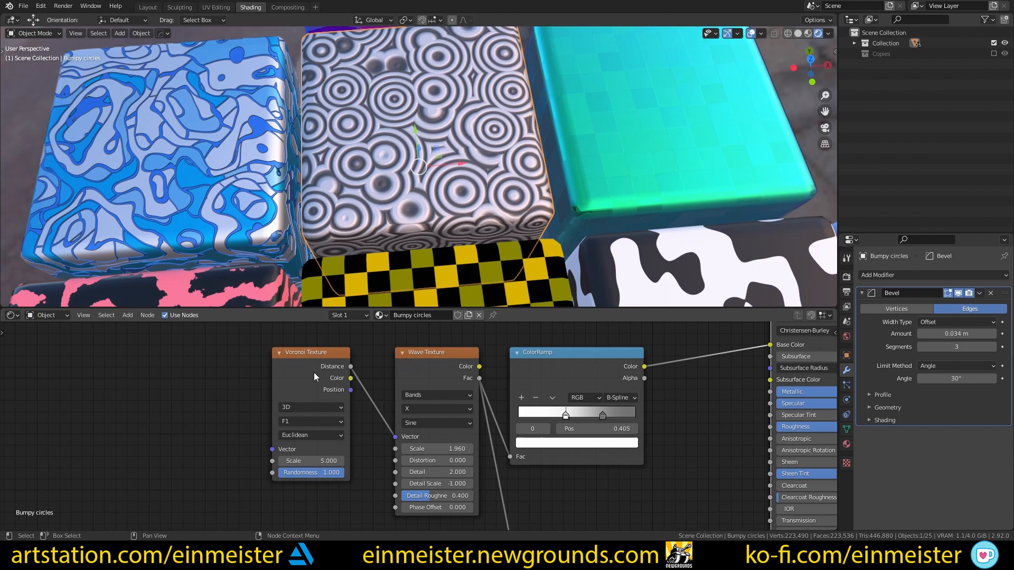
Add a Voronoi Texture node beside the existing one and delete it again
{"action": "key", "text": "shift+a"}
{"action": "left_click", "coordinate": [174, 371]}
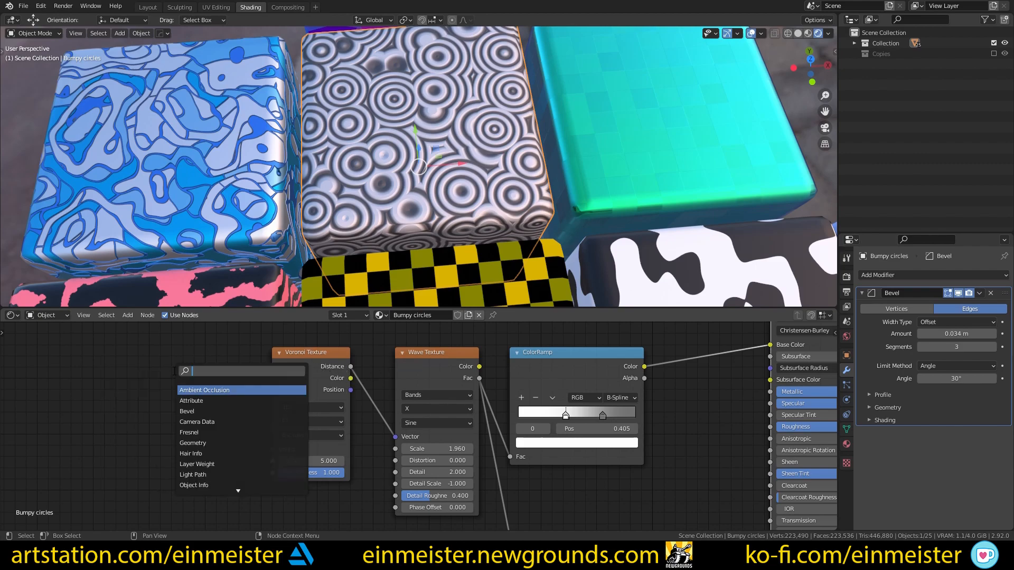
{"action": "type", "text": "vor"}
{"action": "key", "text": "Return"}
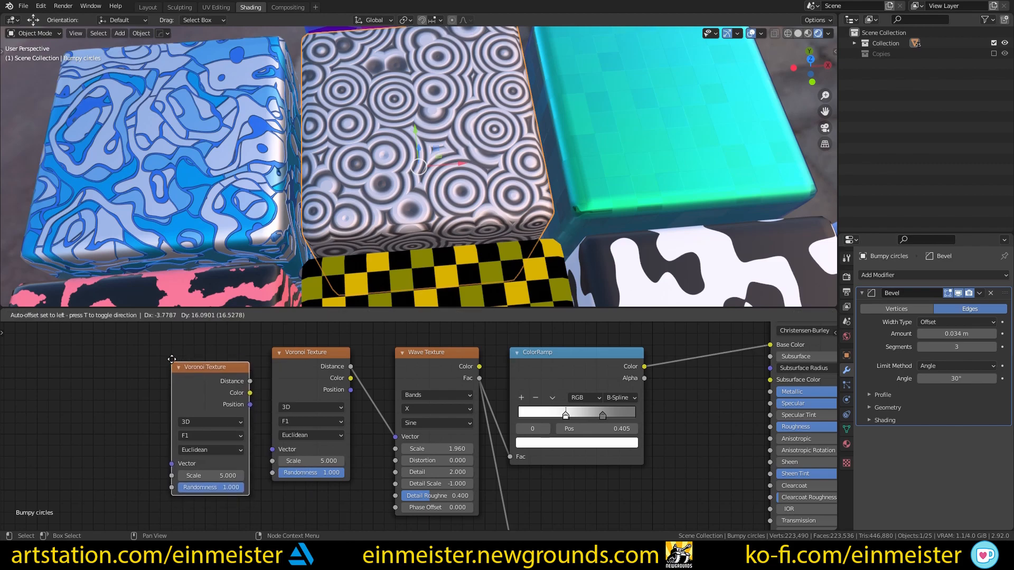
{"action": "left_click", "coordinate": [212, 360]}
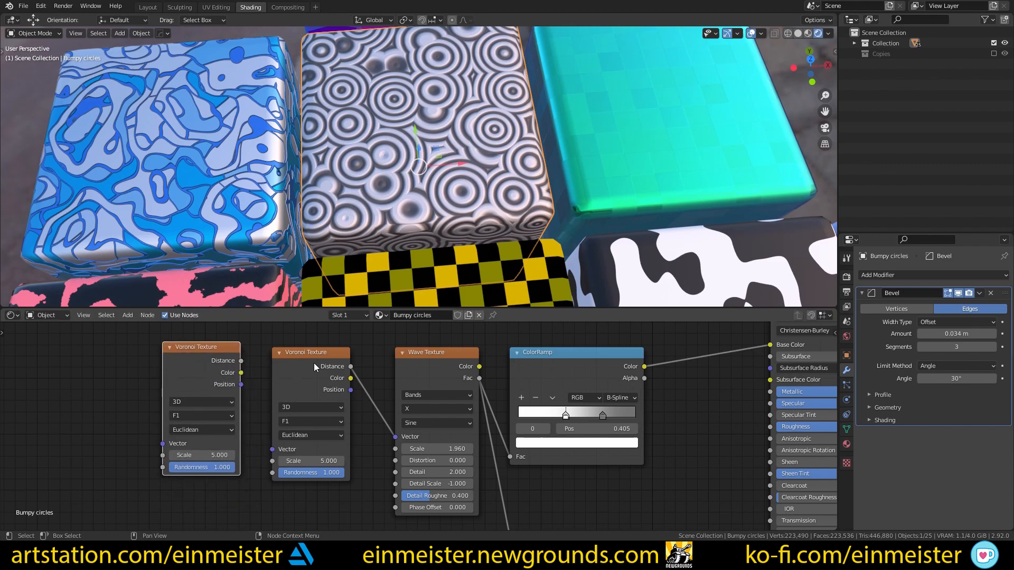
{"action": "key", "text": "x"}
Examine the Wave Texture node and its available wave types, keeping Bands
{"action": "middle_click_drag", "start_coordinate": [400, 429], "coordinate": [290, 426]}
{"action": "scroll", "coordinate": [291, 426], "scroll_direction": "up", "scroll_amount": 1}
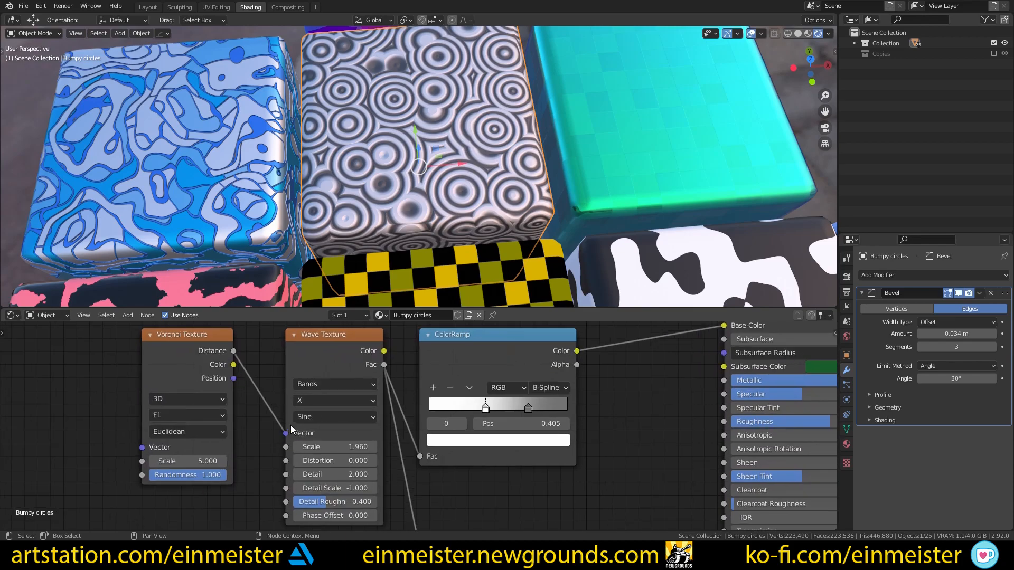
{"action": "scroll", "coordinate": [283, 432], "scroll_direction": "down", "scroll_amount": 1}
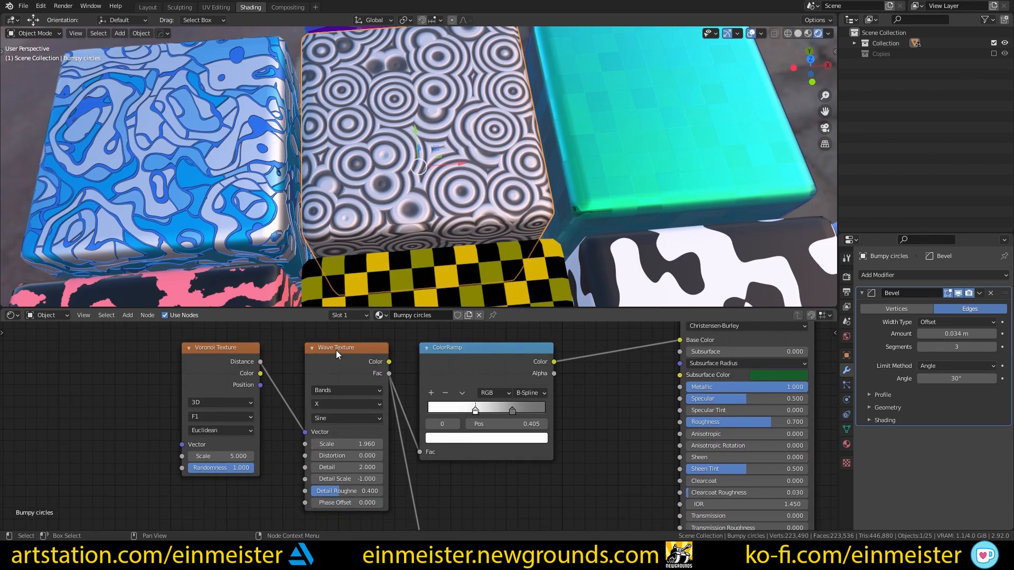
{"action": "left_click", "coordinate": [329, 389]}
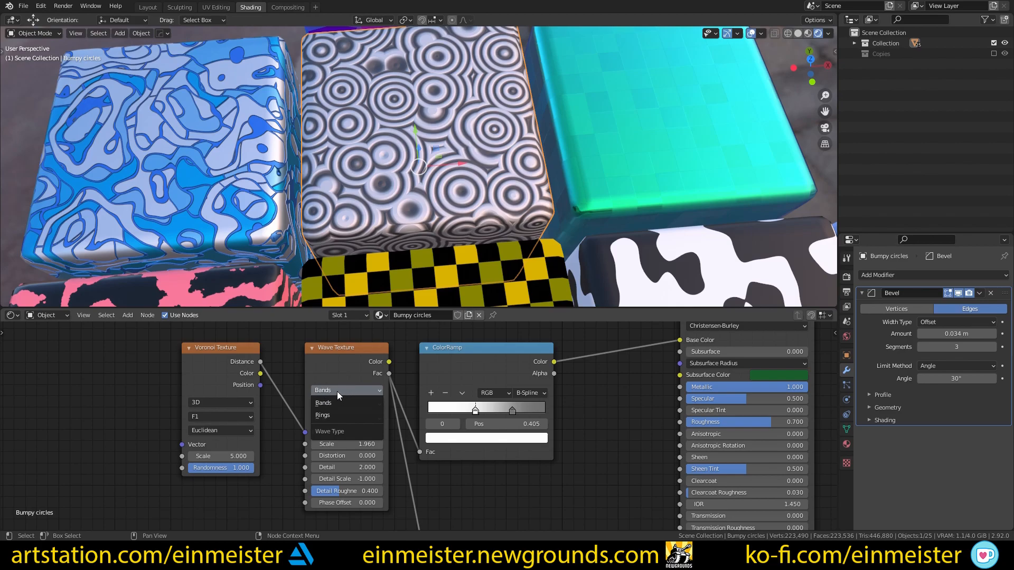
{"action": "left_click", "coordinate": [335, 395]}
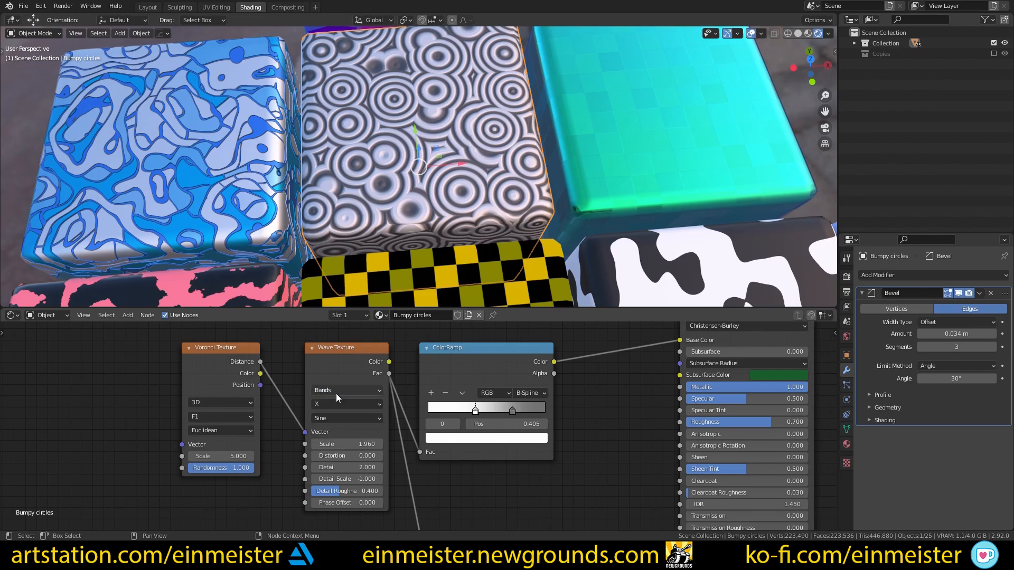
Preview the Voronoi Texture's Distance output on the Bumpy circles cube and reconnect the Principled BSDF to the output
{"action": "left_click", "coordinate": [237, 351], "text": "ctrl+shift"}
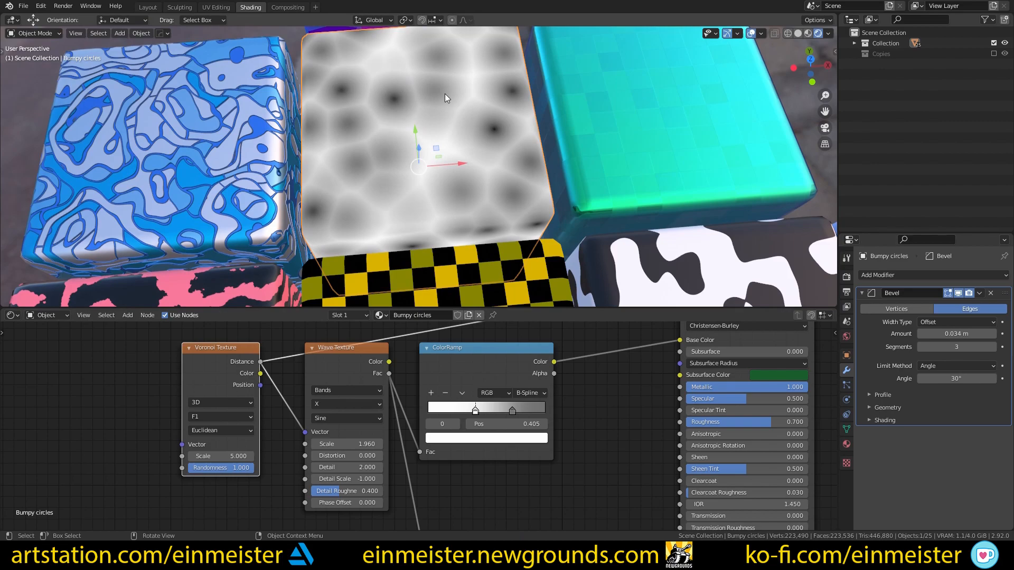
{"action": "scroll", "coordinate": [446, 397], "scroll_direction": "down", "scroll_amount": 2}
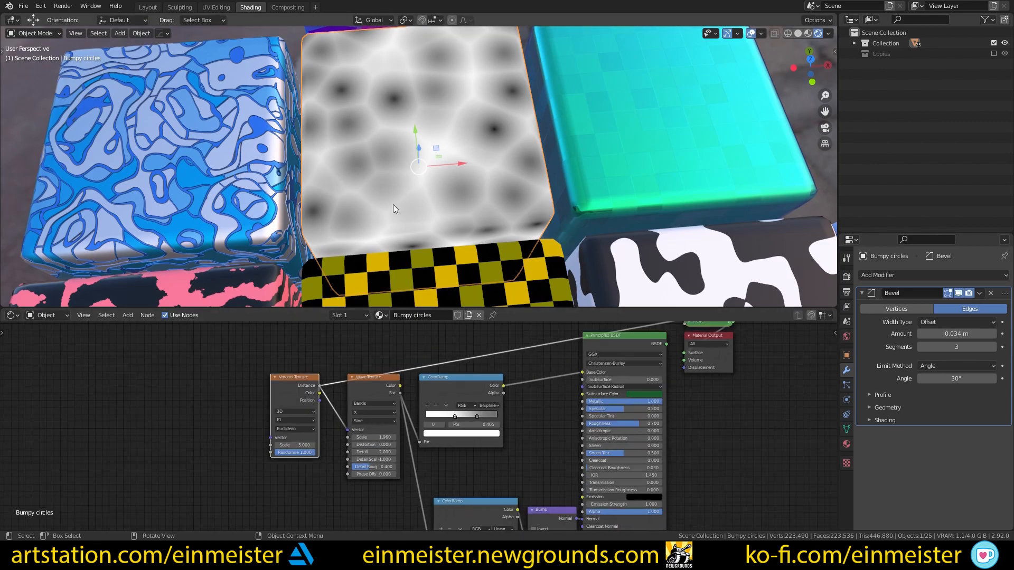
{"action": "left_click", "coordinate": [617, 335], "text": "ctrl+shift"}
{"action": "scroll", "coordinate": [338, 285], "scroll_direction": "up", "scroll_amount": 1}
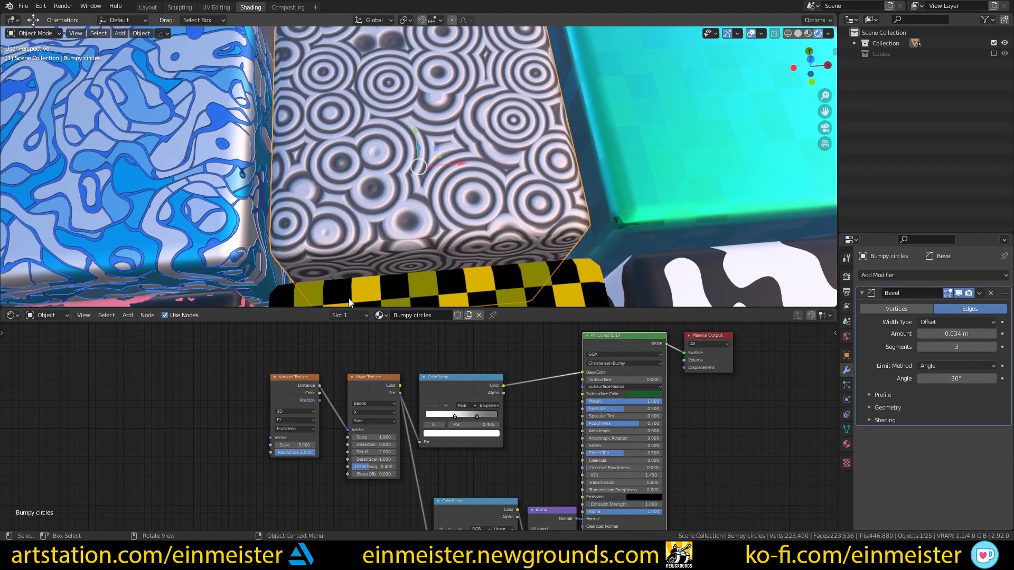
Try different Scale and Distortion values on the Wave Texture and cancel each change
{"action": "scroll", "coordinate": [326, 455], "scroll_direction": "up", "scroll_amount": 3}
{"action": "left_click_drag", "start_coordinate": [326, 454], "coordinate": [465, 448]}
{"action": "key", "text": "Escape"}
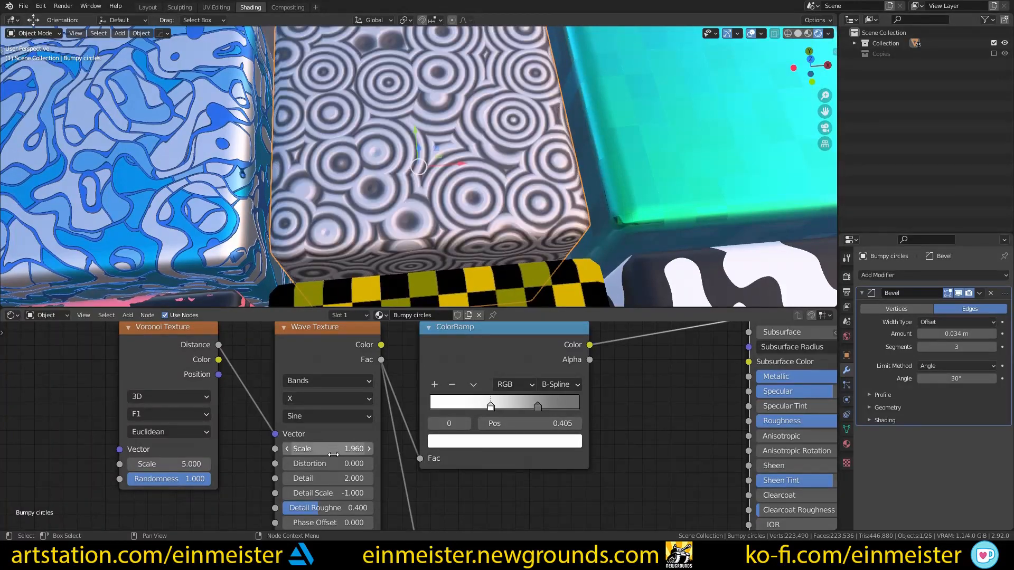
{"action": "left_click_drag", "start_coordinate": [328, 463], "coordinate": [491, 463]}
{"action": "key", "text": "Escape"}
{"action": "left_click_drag", "start_coordinate": [336, 463], "coordinate": [375, 464]}
{"action": "key", "text": "Escape"}
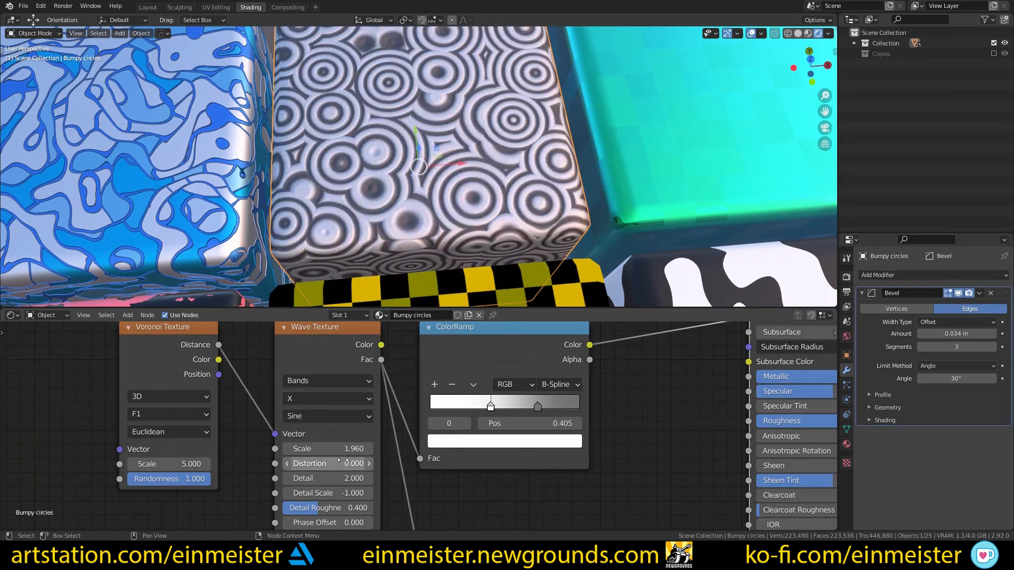
Examine the Bumpy circles material's second ColorRamp and Bump nodes and inspect the rings' relief up close
{"action": "scroll", "coordinate": [421, 218], "scroll_direction": "down", "scroll_amount": 5}
{"action": "middle_click_drag", "start_coordinate": [420, 218], "coordinate": [416, 205]}
{"action": "scroll", "coordinate": [416, 205], "scroll_direction": "up", "scroll_amount": 2}
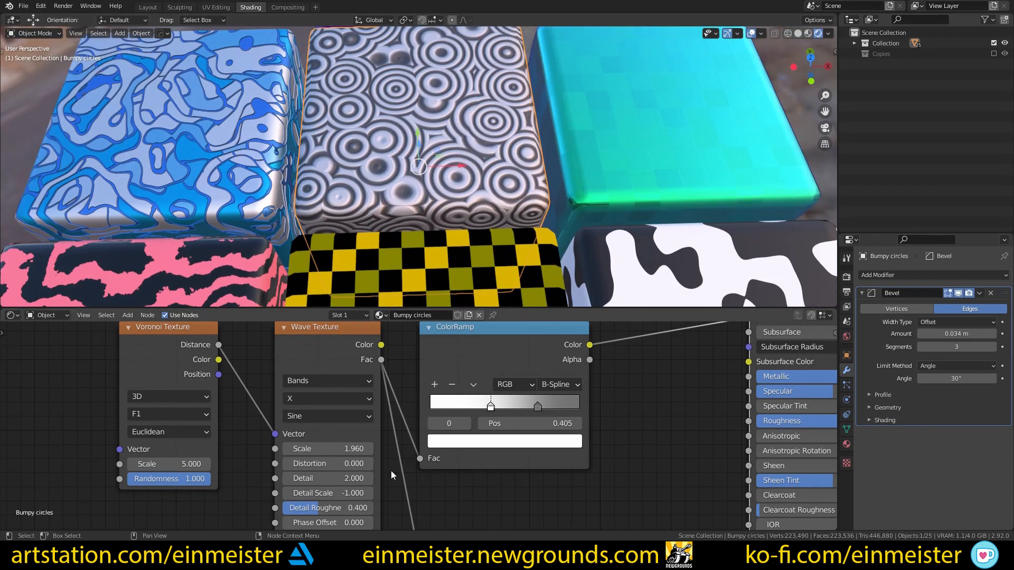
{"action": "scroll", "coordinate": [391, 470], "scroll_direction": "down", "scroll_amount": 2}
{"action": "middle_click_drag", "start_coordinate": [450, 487], "coordinate": [403, 407]}
{"action": "scroll", "coordinate": [425, 376], "scroll_direction": "down", "scroll_amount": 2}
{"action": "scroll", "coordinate": [414, 454], "scroll_direction": "down", "scroll_amount": 1}
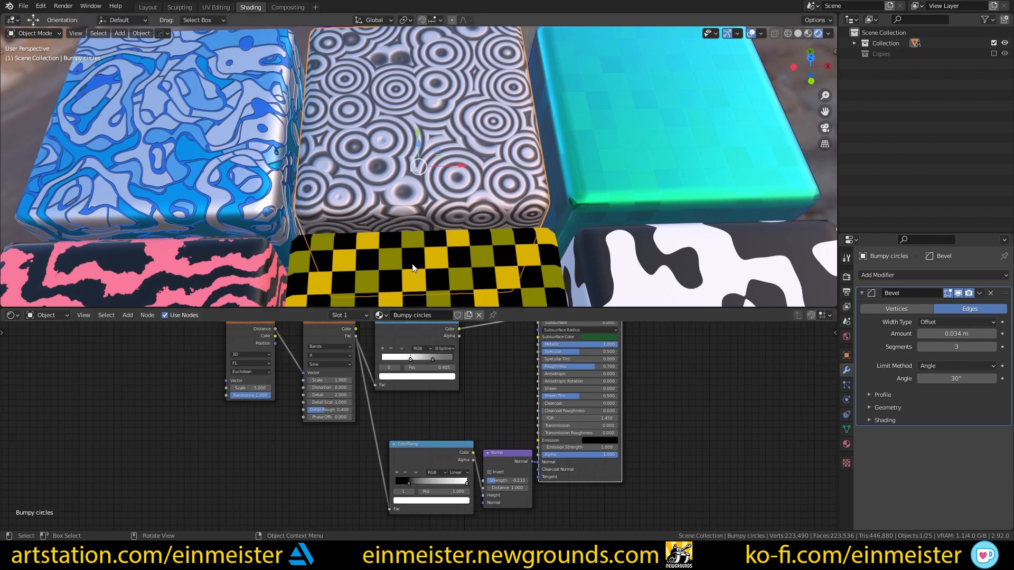
{"action": "scroll", "coordinate": [421, 215], "scroll_direction": "up", "scroll_amount": 6}
{"action": "scroll", "coordinate": [452, 195], "scroll_direction": "up", "scroll_amount": 1}
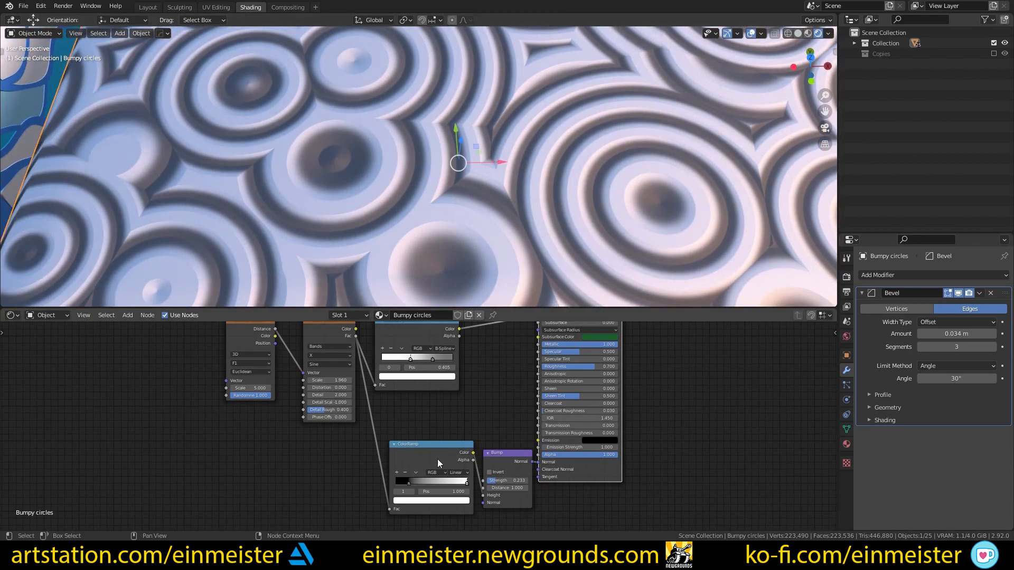
{"action": "scroll", "coordinate": [422, 407], "scroll_direction": "up", "scroll_amount": 2}
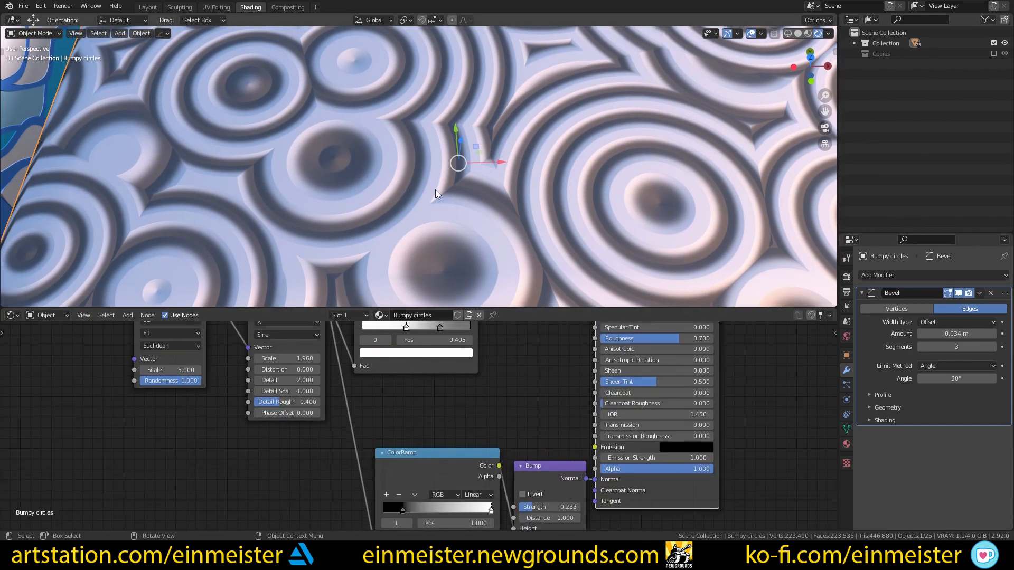
{"action": "scroll", "coordinate": [462, 416], "scroll_direction": "down", "scroll_amount": 2}
{"action": "scroll", "coordinate": [461, 416], "scroll_direction": "up", "scroll_amount": 1}
{"action": "middle_click_drag", "start_coordinate": [461, 416], "coordinate": [444, 487]}
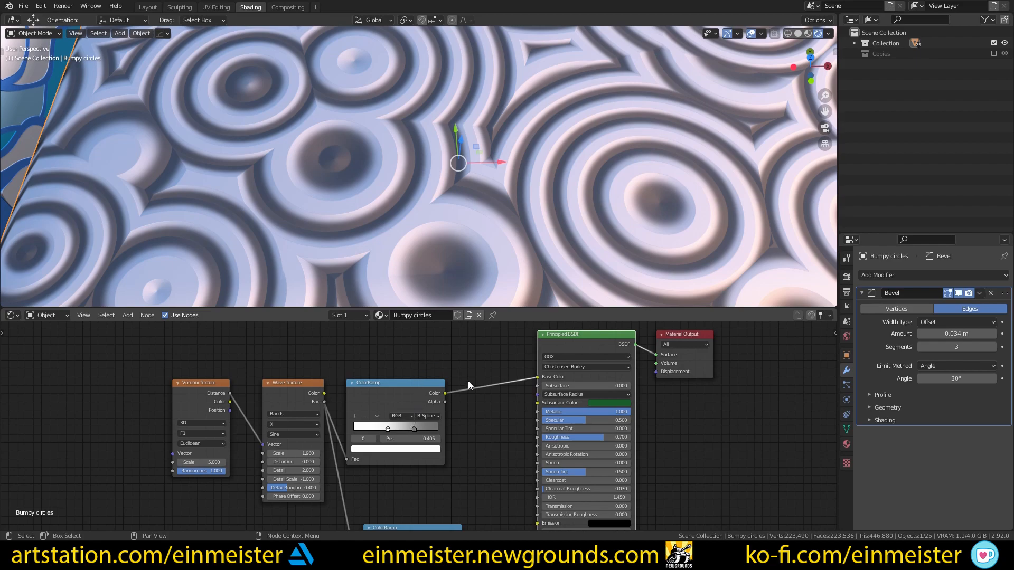
Select the Brick disaster cube and show its Noise Texture, Brick Texture and ColorRamp nodes
{"action": "scroll", "coordinate": [374, 262], "scroll_direction": "down", "scroll_amount": 4}
{"action": "left_click", "coordinate": [249, 173]}
{"action": "middle_click_drag", "start_coordinate": [249, 174], "coordinate": [428, 199], "text": "shift"}
{"action": "scroll", "coordinate": [441, 380], "scroll_direction": "down", "scroll_amount": 7}
{"action": "middle_click_drag", "start_coordinate": [442, 379], "coordinate": [277, 459]}
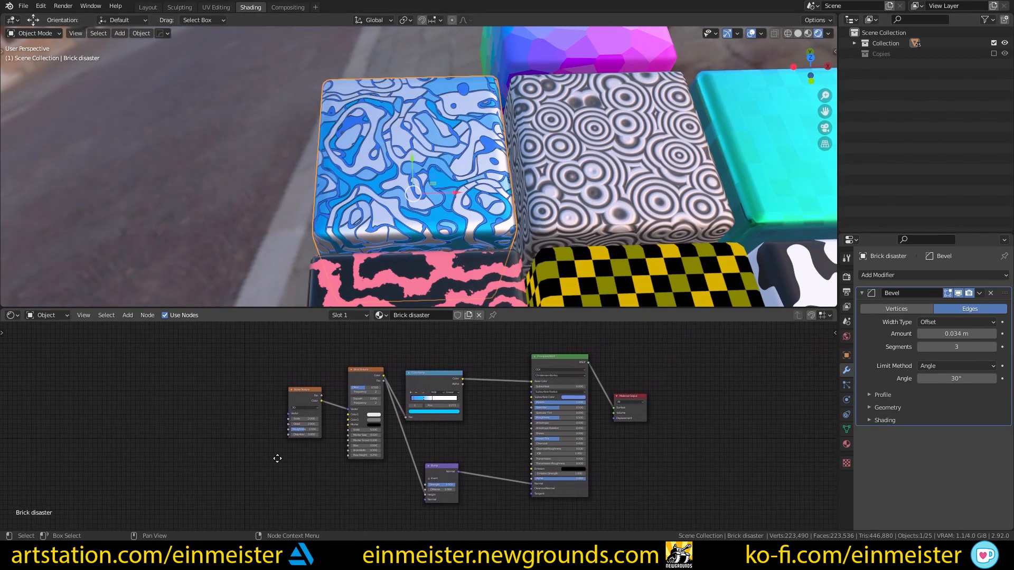
{"action": "scroll", "coordinate": [428, 223], "scroll_direction": "up", "scroll_amount": 6}
{"action": "middle_click_drag", "start_coordinate": [428, 223], "coordinate": [751, 186]}
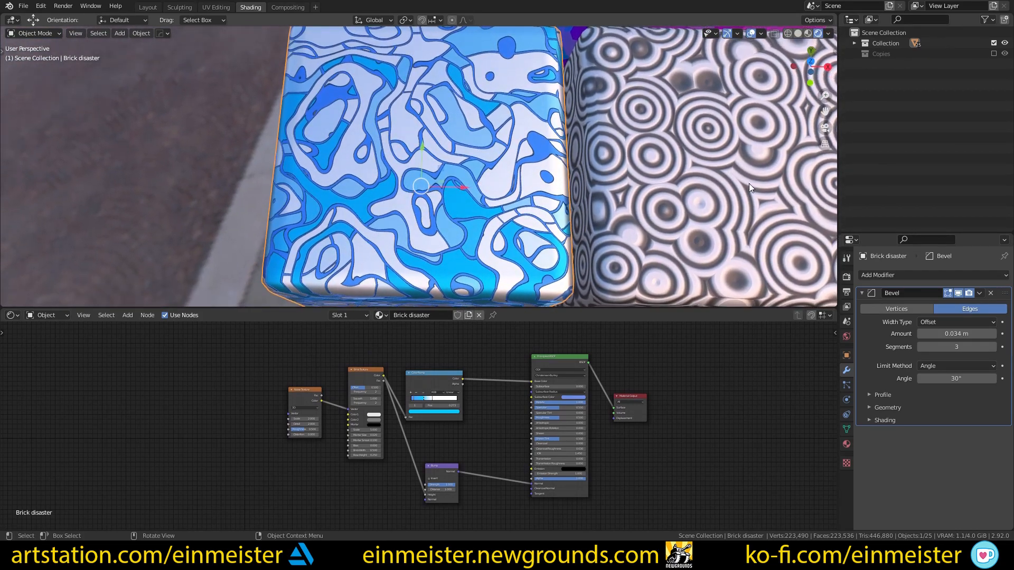
{"action": "scroll", "coordinate": [350, 461], "scroll_direction": "up", "scroll_amount": 6}
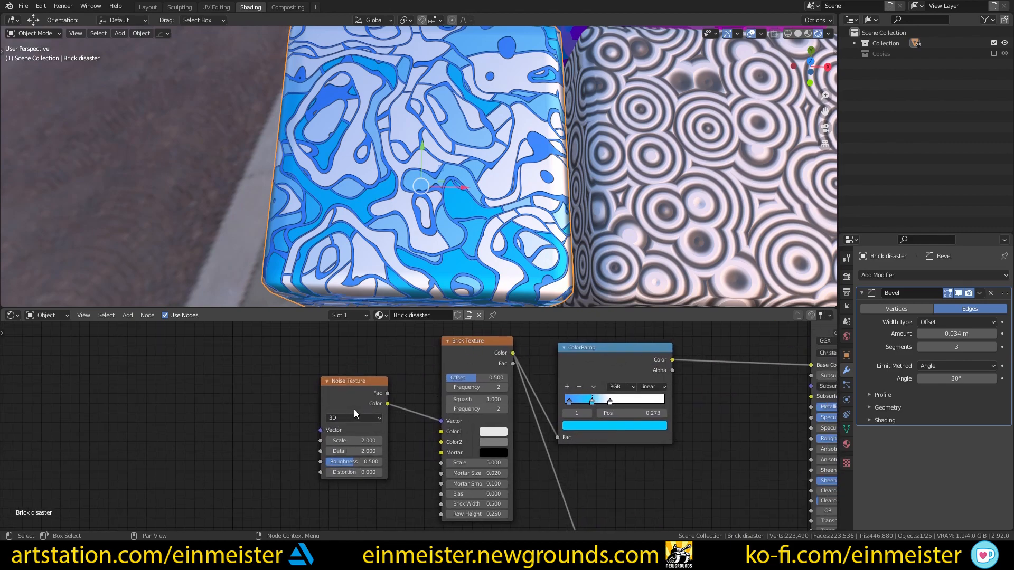
Preview the Noise Texture and the Brick Texture on the Brick disaster cube, and reconnect the Principled BSDF to the output
{"action": "left_click", "coordinate": [359, 381], "text": "ctrl+shift"}
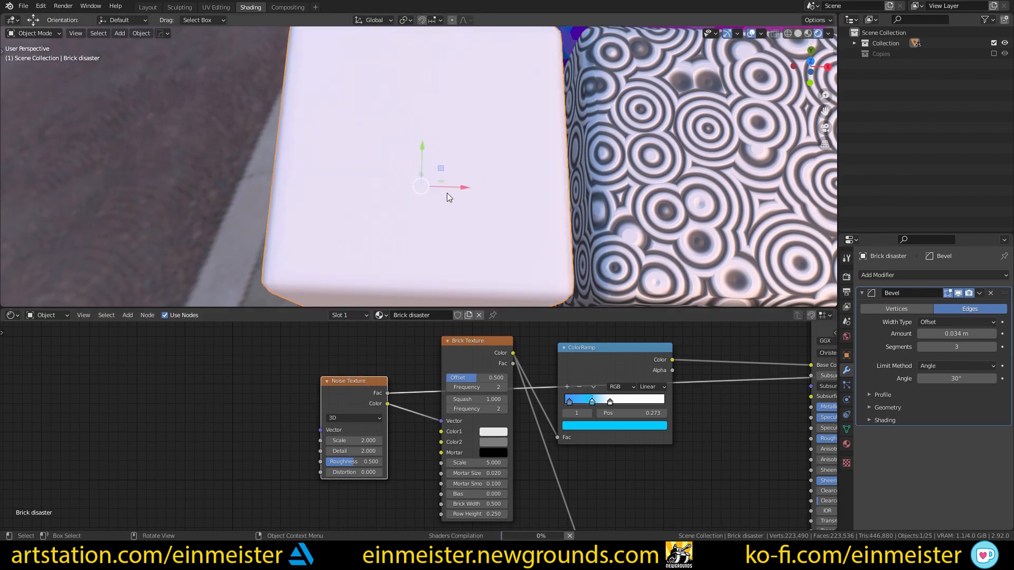
{"action": "middle_click_drag", "start_coordinate": [373, 160], "coordinate": [415, 226]}
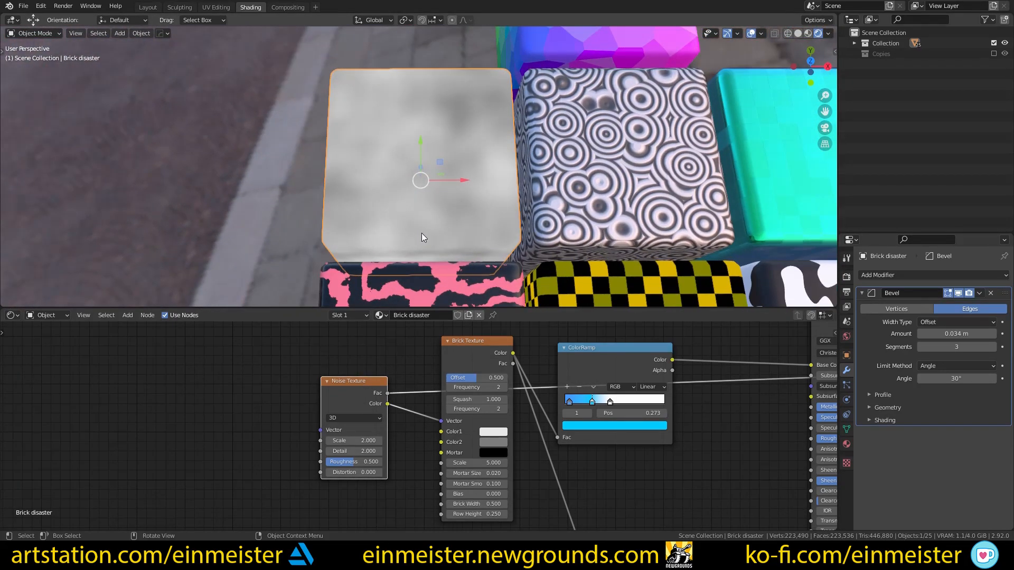
{"action": "left_click", "coordinate": [472, 346], "text": "ctrl+shift"}
{"action": "scroll", "coordinate": [441, 191], "scroll_direction": "up", "scroll_amount": 4}
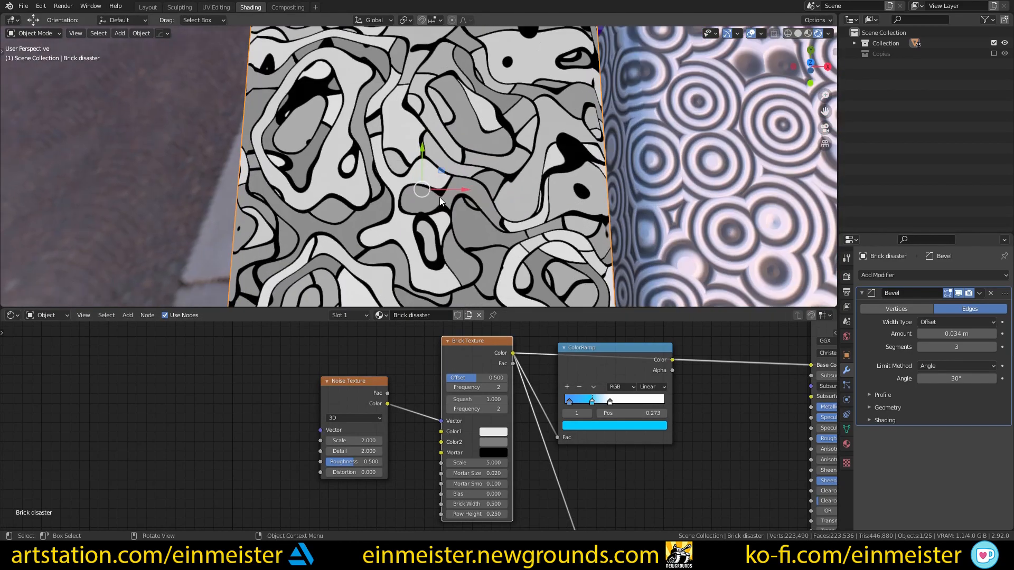
{"action": "scroll", "coordinate": [463, 191], "scroll_direction": "down", "scroll_amount": 3}
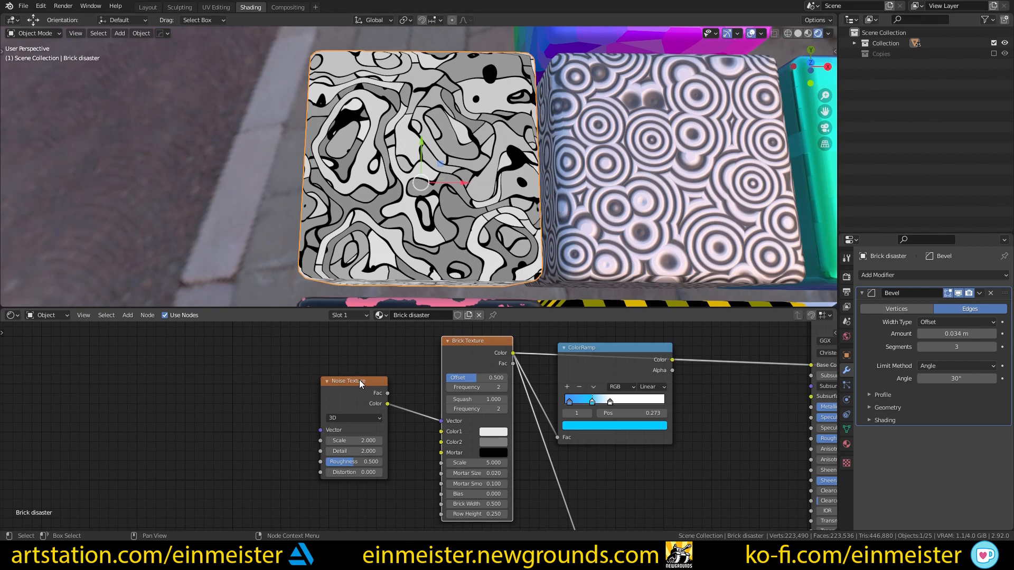
{"action": "middle_click_drag", "start_coordinate": [403, 204], "coordinate": [398, 211]}
{"action": "scroll", "coordinate": [454, 227], "scroll_direction": "down", "scroll_amount": 4}
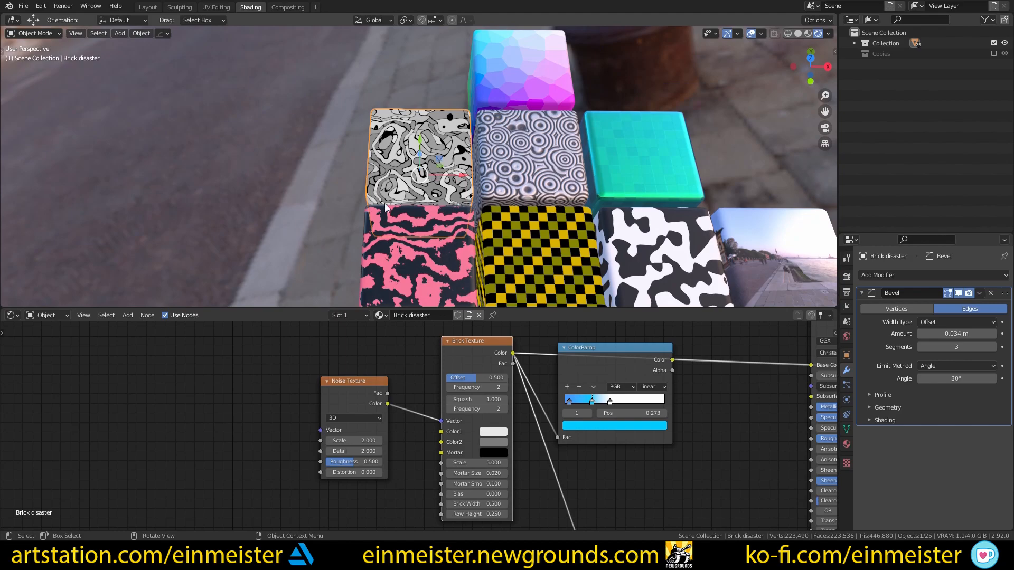
{"action": "scroll", "coordinate": [402, 360], "scroll_direction": "down", "scroll_amount": 4}
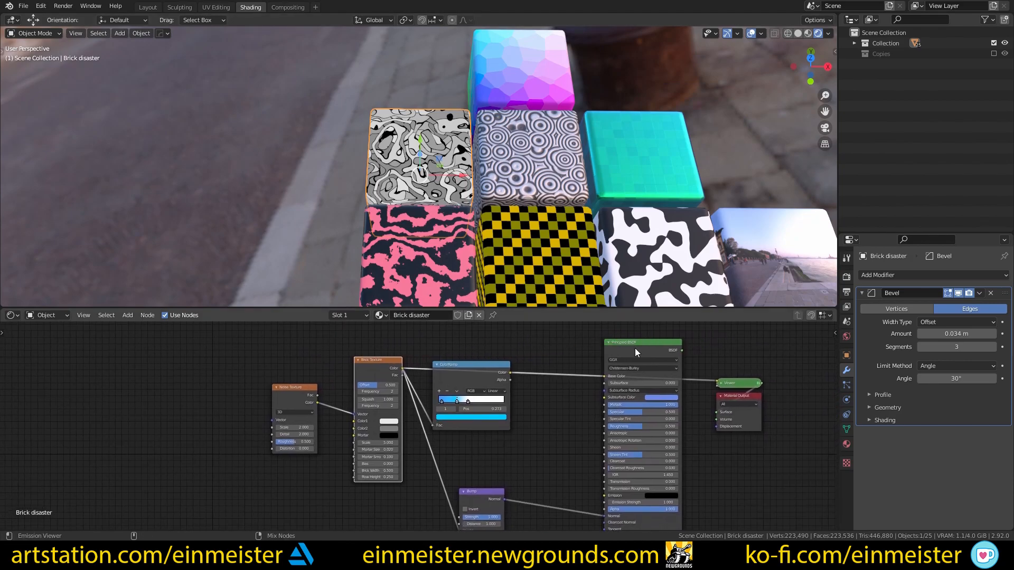
{"action": "left_click", "coordinate": [635, 348], "text": "ctrl+shift"}
Examine the complete Brick disaster material on the cube and the blue and white stops of its ColorRamp
{"action": "scroll", "coordinate": [397, 189], "scroll_direction": "up", "scroll_amount": 6}
{"action": "middle_click_drag", "start_coordinate": [401, 195], "coordinate": [395, 217]}
{"action": "scroll", "coordinate": [401, 214], "scroll_direction": "down", "scroll_amount": 5}
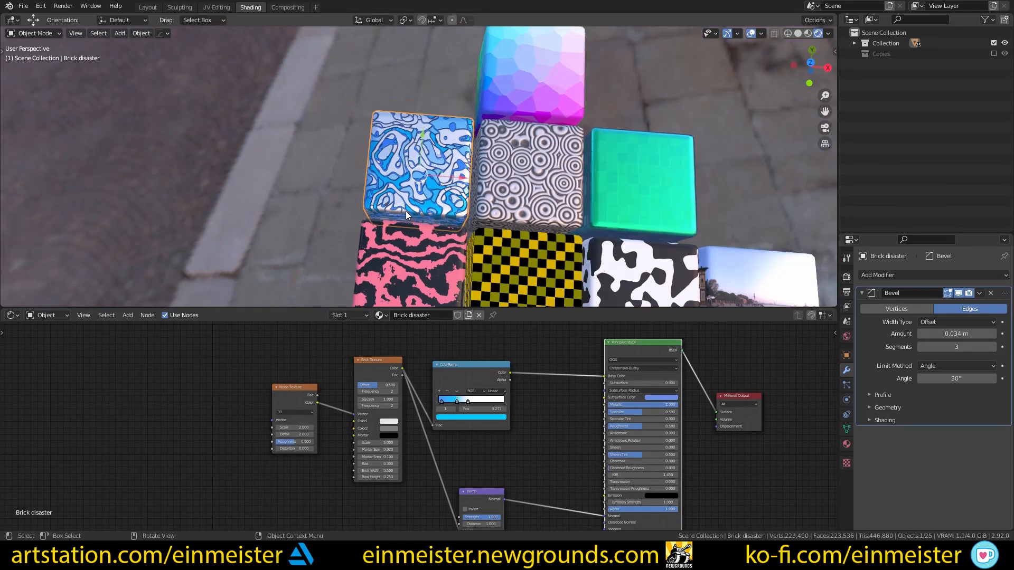
{"action": "scroll", "coordinate": [408, 208], "scroll_direction": "up", "scroll_amount": 6}
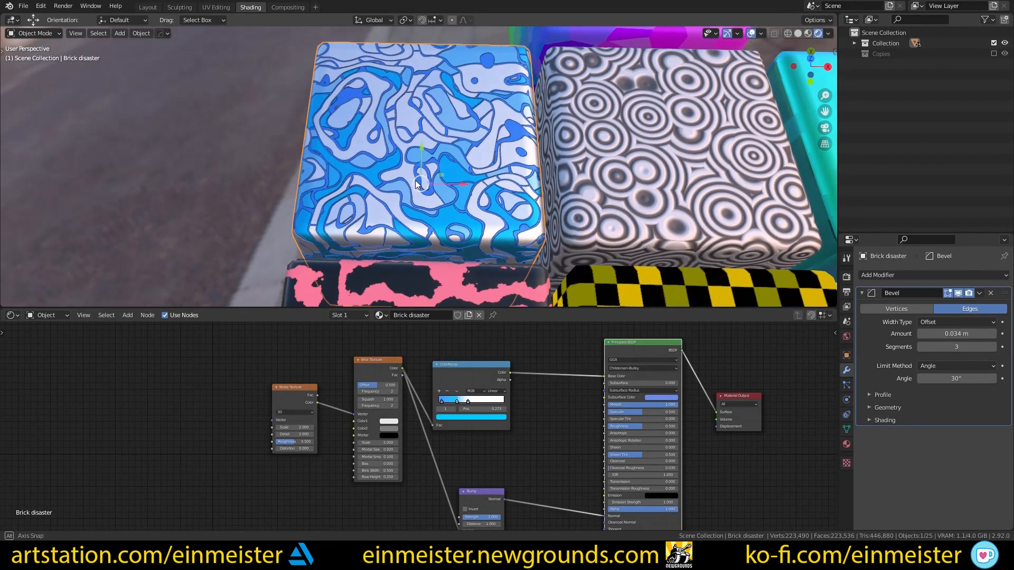
{"action": "scroll", "coordinate": [506, 422], "scroll_direction": "up", "scroll_amount": 2}
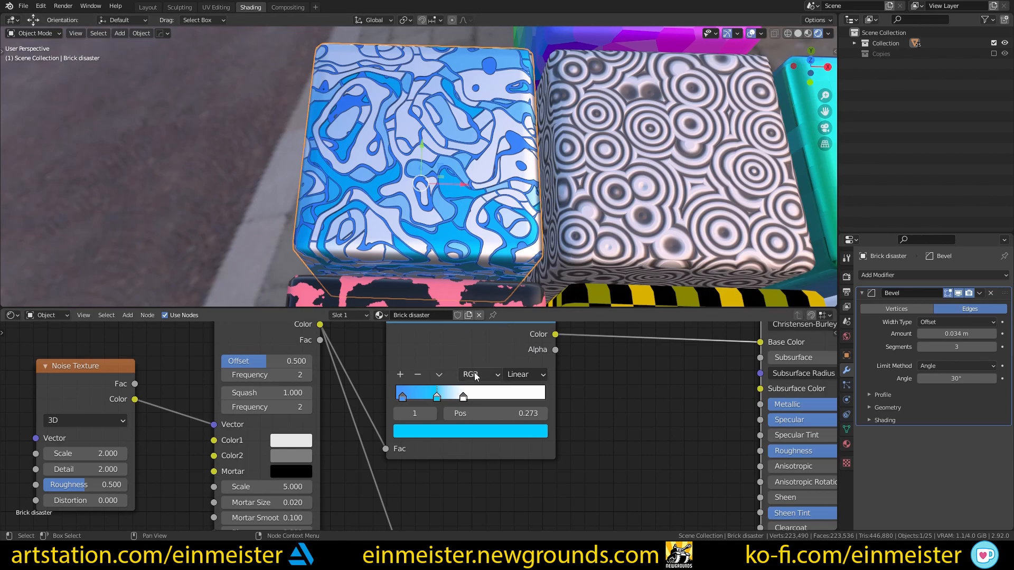
Examine the Brick disaster material's Bump node and inspect its effect on the cube's surface up close
{"action": "scroll", "coordinate": [545, 449], "scroll_direction": "down", "scroll_amount": 3}
{"action": "scroll", "coordinate": [533, 452], "scroll_direction": "down", "scroll_amount": 4}
{"action": "scroll", "coordinate": [346, 444], "scroll_direction": "up", "scroll_amount": 5}
{"action": "middle_click_drag", "start_coordinate": [523, 455], "coordinate": [445, 363]}
{"action": "scroll", "coordinate": [383, 471], "scroll_direction": "up", "scroll_amount": 4}
{"action": "middle_click_drag", "start_coordinate": [383, 471], "coordinate": [494, 395]}
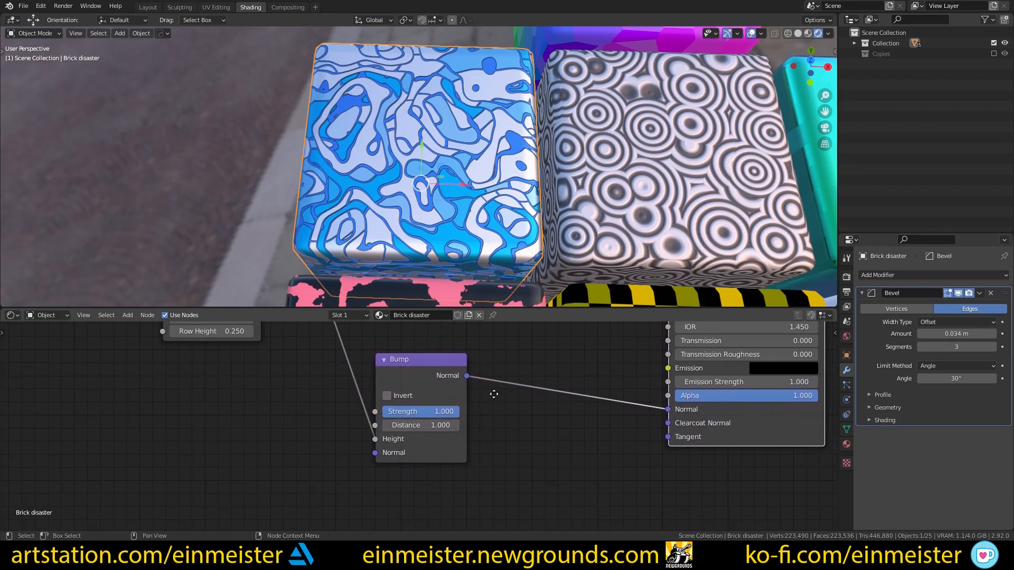
{"action": "scroll", "coordinate": [494, 395], "scroll_direction": "up", "scroll_amount": 2}
{"action": "scroll", "coordinate": [465, 183], "scroll_direction": "down", "scroll_amount": 5}
{"action": "mouse_move", "coordinate": [464, 183]}
{"action": "middle_mouse_down"}
{"action": "mouse_move", "coordinate": [456, 214]}
{"action": "mouse_move", "coordinate": [463, 132]}
{"action": "mouse_move", "coordinate": [454, 229]}
{"action": "mouse_move", "coordinate": [451, 173]}
{"action": "middle_mouse_up"}
{"action": "scroll", "coordinate": [454, 228], "scroll_direction": "up", "scroll_amount": 5}
{"action": "scroll", "coordinate": [451, 176], "scroll_direction": "up", "scroll_amount": 7}
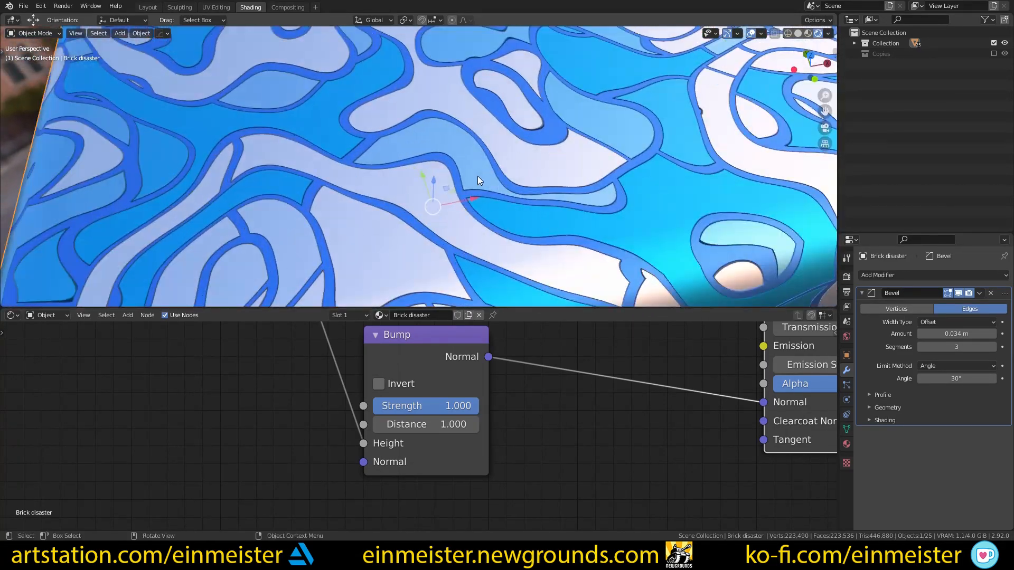
Set the Strength of the Brick disaster material's Bump node to 0.433
{"action": "scroll", "coordinate": [478, 178], "scroll_direction": "up", "scroll_amount": 4}
{"action": "middle_click_drag", "start_coordinate": [537, 412], "coordinate": [576, 400]}
{"action": "scroll", "coordinate": [561, 390], "scroll_direction": "up", "scroll_amount": 2}
{"action": "mouse_move", "coordinate": [522, 397]}
{"action": "left_mouse_down"}
{"action": "mouse_move", "coordinate": [429, 397]}
{"action": "mouse_move", "coordinate": [478, 397]}
{"action": "mouse_move", "coordinate": [441, 397]}
{"action": "mouse_move", "coordinate": [451, 396]}
{"action": "left_mouse_up"}
{"action": "scroll", "coordinate": [454, 170], "scroll_direction": "down", "scroll_amount": 10}
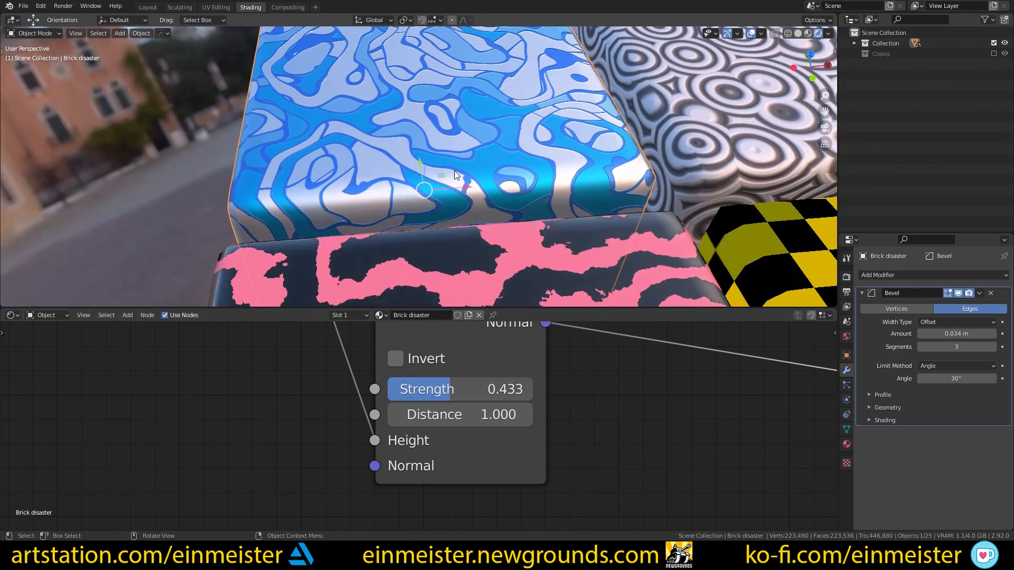
Select the Voronoi normal cube and show its Voronoi Texture, Principled BSDF and Material Output nodes
{"action": "middle_click_drag", "start_coordinate": [456, 137], "coordinate": [461, 290]}
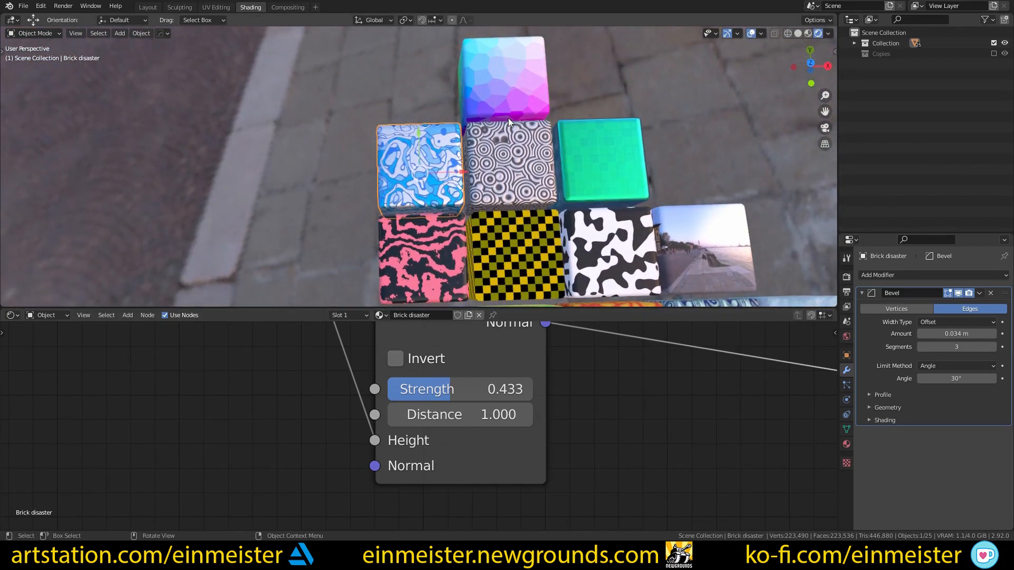
{"action": "scroll", "coordinate": [513, 100], "scroll_direction": "down", "scroll_amount": 5}
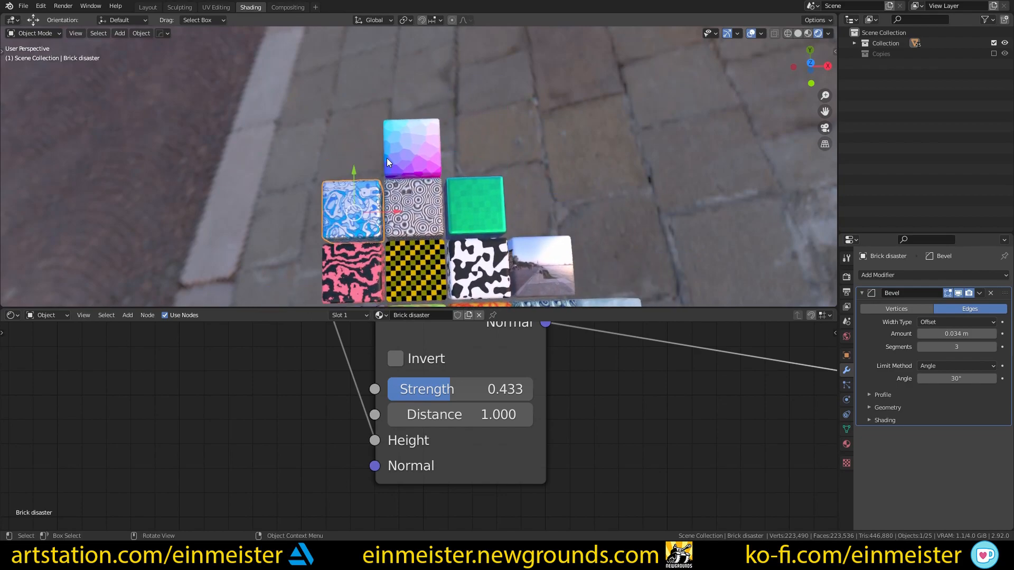
{"action": "left_click", "coordinate": [443, 106]}
{"action": "key", "text": "KP_Decimal"}
{"action": "middle_click_drag", "start_coordinate": [237, 360], "coordinate": [611, 480]}
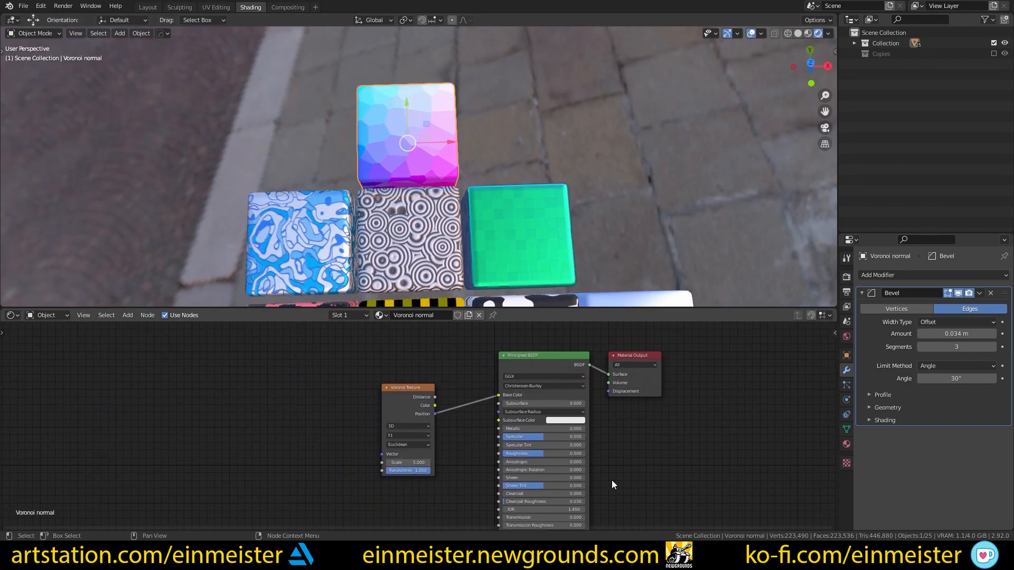
{"action": "scroll", "coordinate": [497, 388], "scroll_direction": "up", "scroll_amount": 2}
{"action": "middle_click_drag", "start_coordinate": [497, 388], "coordinate": [385, 410]}
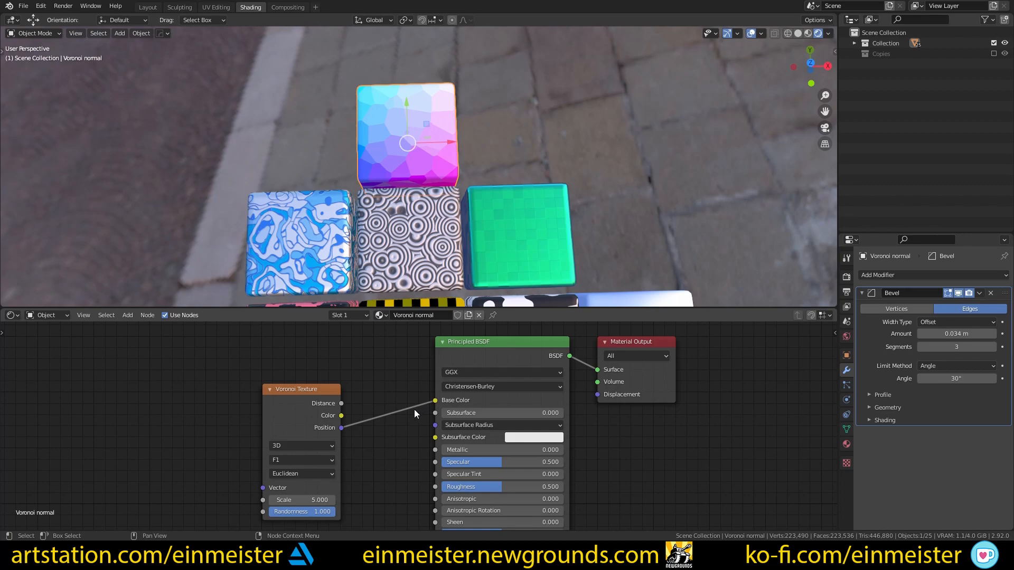
Examine the Voronoi Texture's Position link to Base Color and its coloring on several sides of the Voronoi normal cube
{"action": "middle_click_drag", "start_coordinate": [413, 189], "coordinate": [531, 132]}
{"action": "scroll", "coordinate": [419, 383], "scroll_direction": "up", "scroll_amount": 2}
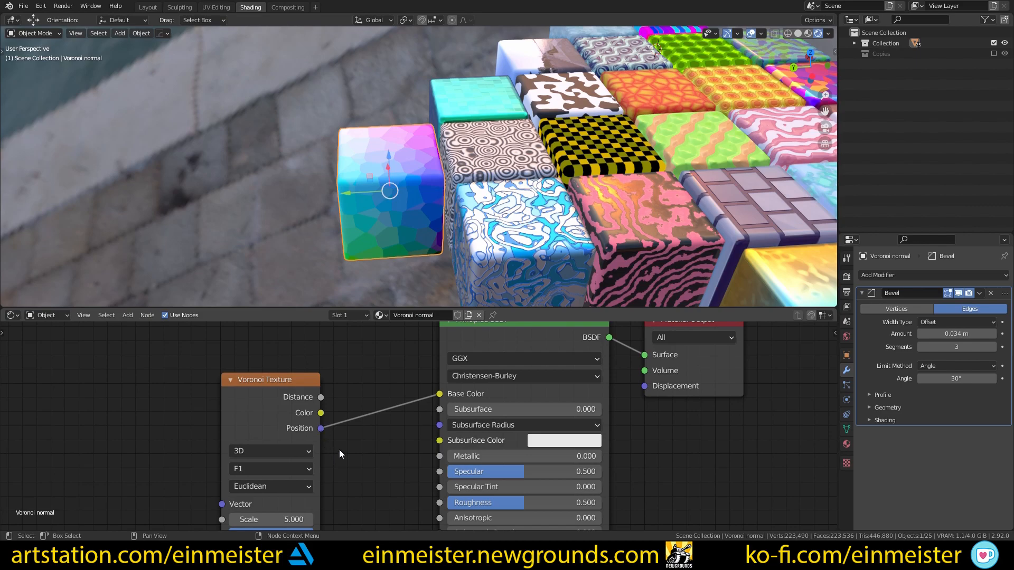
{"action": "scroll", "coordinate": [339, 451], "scroll_direction": "down", "scroll_amount": 1}
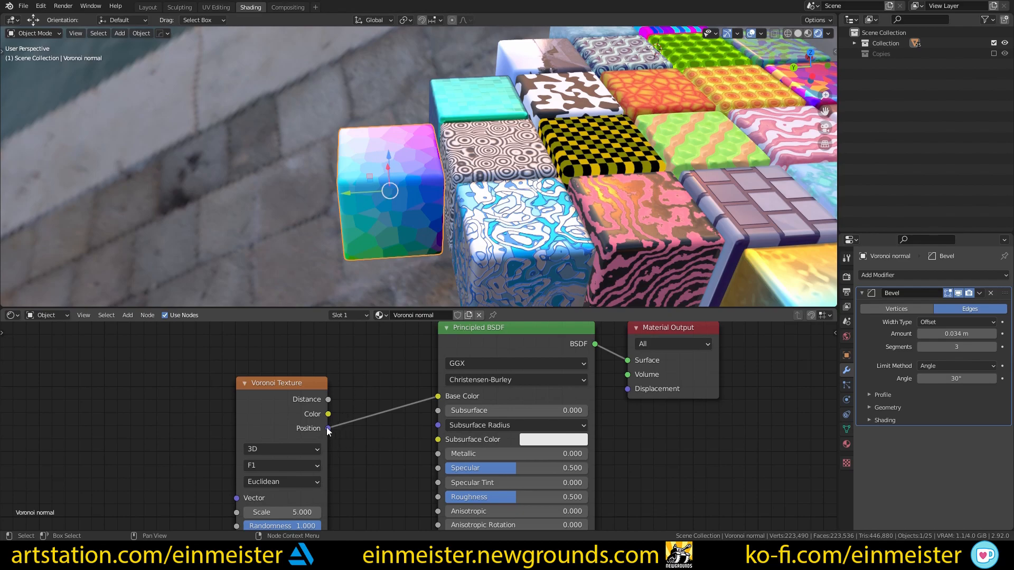
{"action": "middle_click_drag", "start_coordinate": [373, 249], "coordinate": [430, 245]}
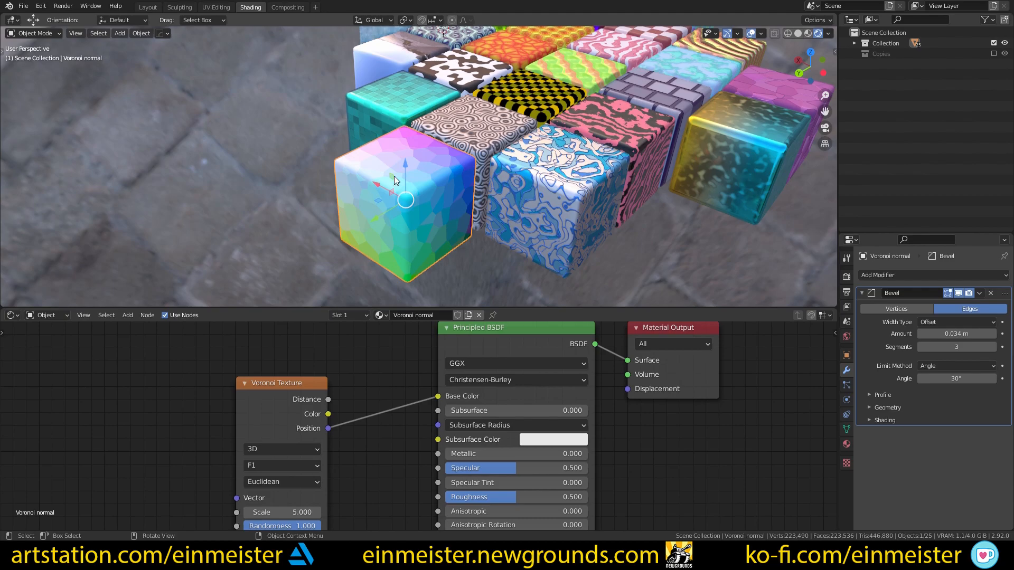
{"action": "mouse_move", "coordinate": [389, 217]}
{"action": "middle_mouse_down"}
{"action": "mouse_move", "coordinate": [366, 220]}
{"action": "mouse_move", "coordinate": [439, 195]}
{"action": "mouse_move", "coordinate": [364, 223]}
{"action": "mouse_move", "coordinate": [362, 265]}
{"action": "mouse_move", "coordinate": [493, 261]}
{"action": "mouse_move", "coordinate": [610, 175]}
{"action": "mouse_move", "coordinate": [610, 135]}
{"action": "mouse_move", "coordinate": [449, 249]}
{"action": "mouse_move", "coordinate": [392, 220]}
{"action": "mouse_move", "coordinate": [353, 233]}
{"action": "mouse_move", "coordinate": [371, 217]}
{"action": "middle_mouse_up"}
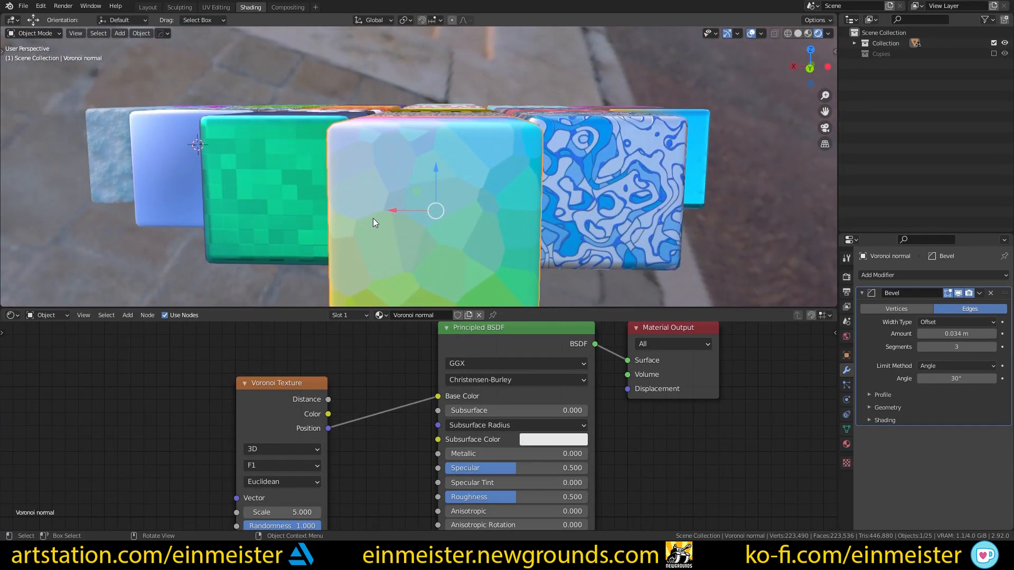
Try scaling up the Voronoi normal cube's mesh in Edit Mode and inspect its colors across the enlarged surface
{"action": "scroll", "coordinate": [417, 205], "scroll_direction": "down", "scroll_amount": 5}
{"action": "key", "text": "Tab"}
{"action": "scroll", "coordinate": [421, 211], "scroll_direction": "down", "scroll_amount": 5}
{"action": "key", "text": "s"}
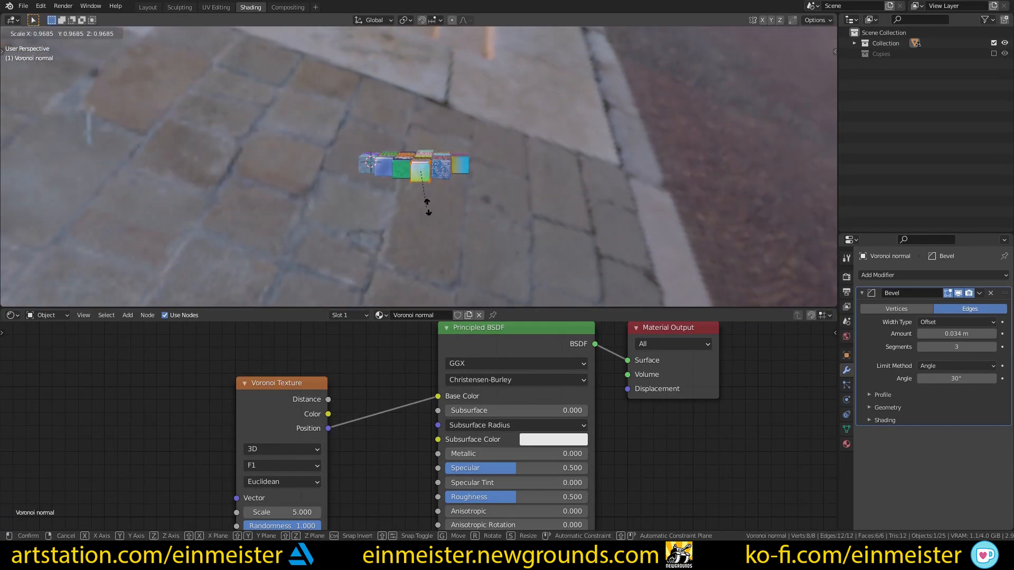
{"action": "left_click", "coordinate": [320, 169]}
{"action": "middle_click_drag", "start_coordinate": [382, 132], "coordinate": [294, 236]}
{"action": "scroll", "coordinate": [294, 236], "scroll_direction": "up", "scroll_amount": 3}
{"action": "scroll", "coordinate": [274, 212], "scroll_direction": "down", "scroll_amount": 5}
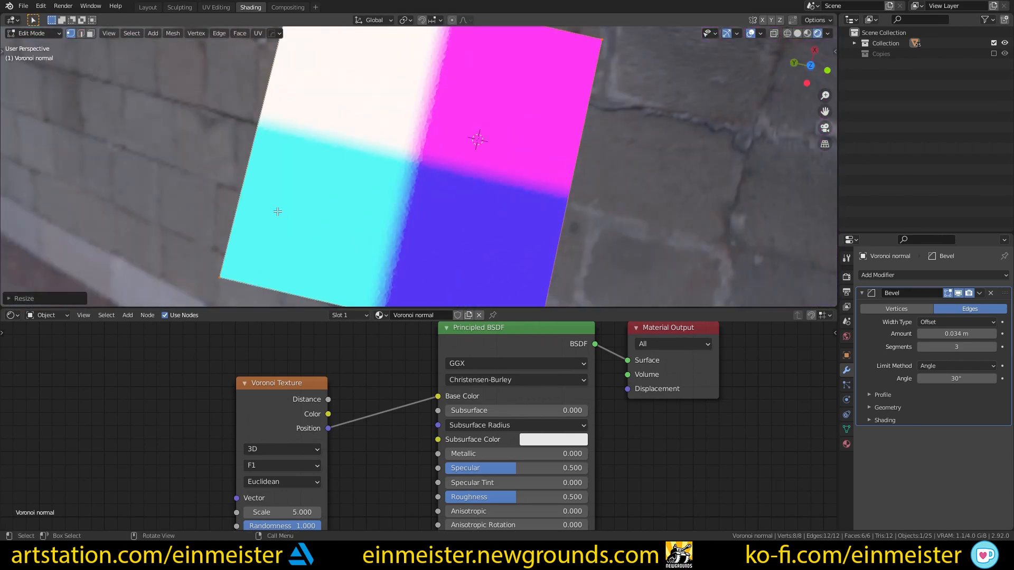
{"action": "mouse_move", "coordinate": [285, 200]}
{"action": "middle_mouse_down"}
{"action": "mouse_move", "coordinate": [297, 108]}
{"action": "mouse_move", "coordinate": [362, 170]}
{"action": "mouse_move", "coordinate": [385, 211]}
{"action": "mouse_move", "coordinate": [279, 154]}
{"action": "mouse_move", "coordinate": [298, 199]}
{"action": "middle_mouse_up"}
Undo the mesh scaling of the Voronoi normal cube and return to Object Mode
{"action": "key", "text": "ctrl+z"}
{"action": "scroll", "coordinate": [299, 191], "scroll_direction": "up", "scroll_amount": 4}
{"action": "key", "text": "Tab"}
Deselect the Voronoi normal cube and look over the whole arrangement of sample cubes from above
{"action": "scroll", "coordinate": [384, 214], "scroll_direction": "down", "scroll_amount": 5}
{"action": "left_click", "coordinate": [341, 246]}
{"action": "scroll", "coordinate": [344, 224], "scroll_direction": "up", "scroll_amount": 5}
{"action": "middle_click_drag", "start_coordinate": [342, 211], "coordinate": [347, 169]}
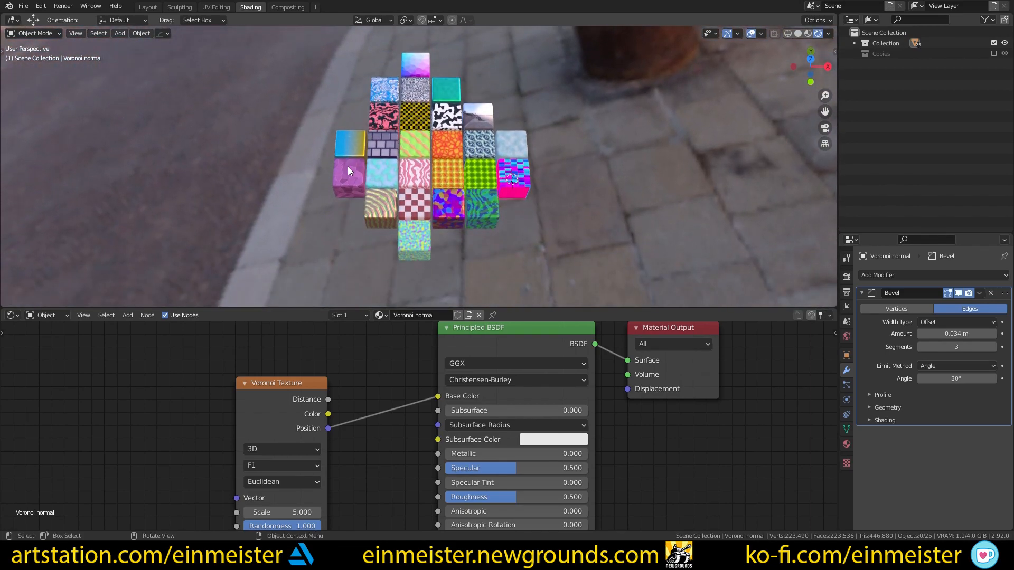